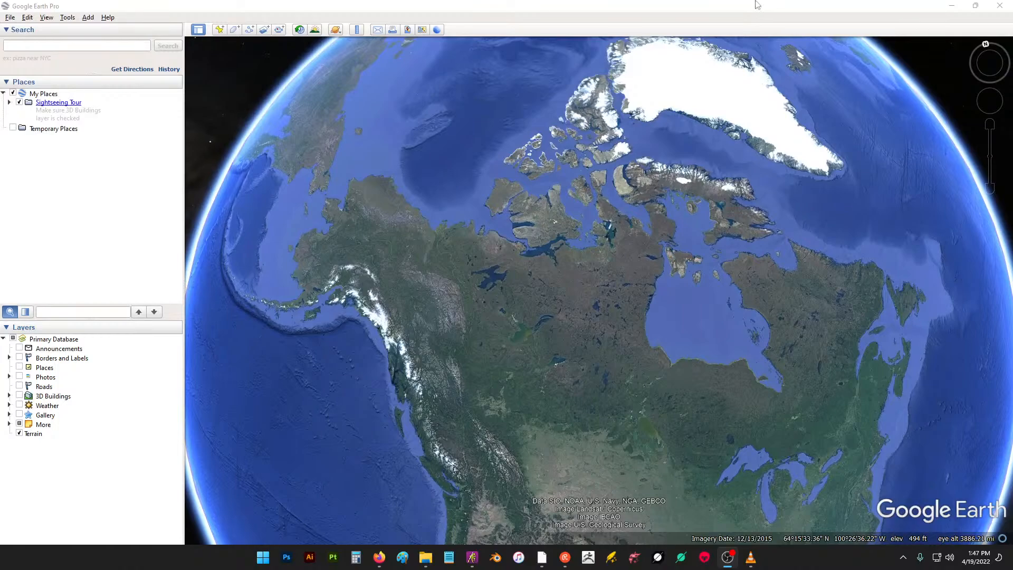
- Examine Greenland and the Canadian Arctic islands by panning and zooming around the globe
left_click_drag(751, 176, 691, 345)
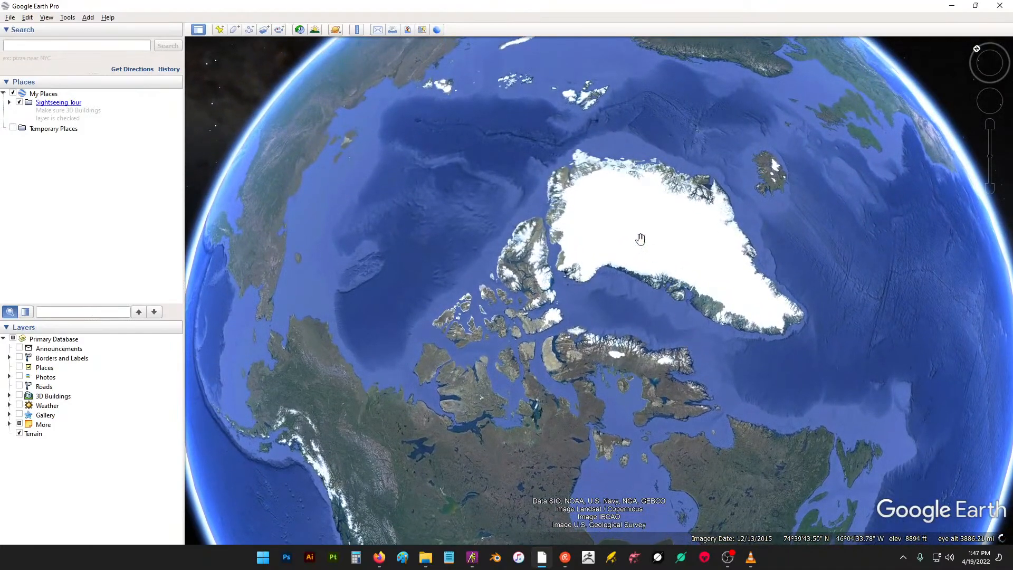
scroll(640, 239, "up", 3)
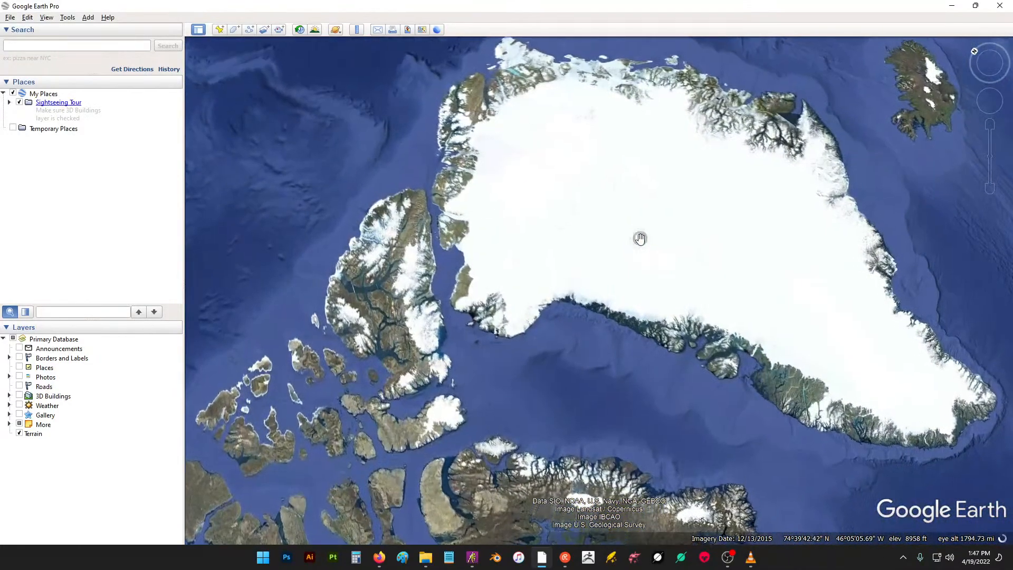
scroll(649, 224, "down", 2)
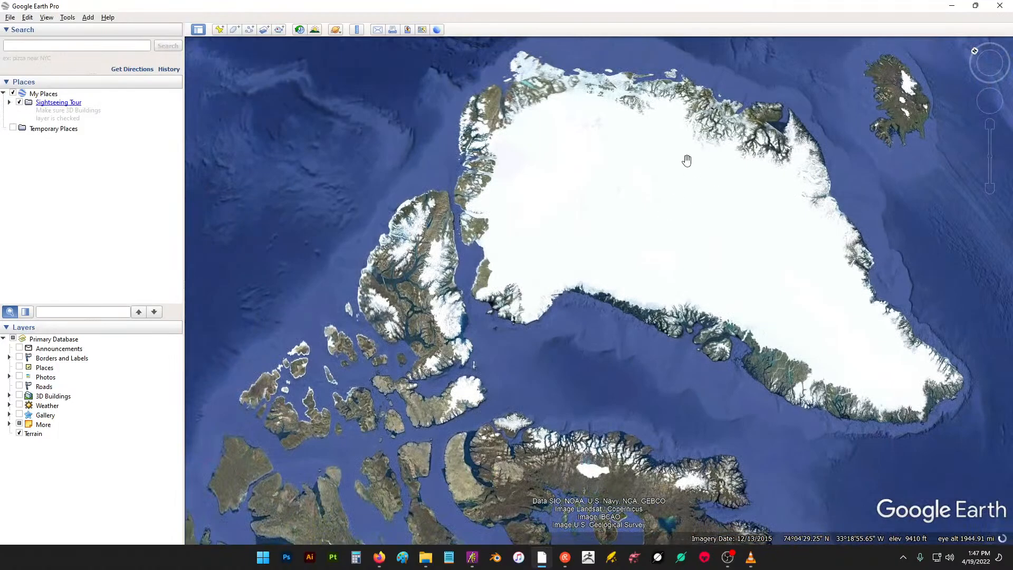
scroll(687, 161, "down", 3)
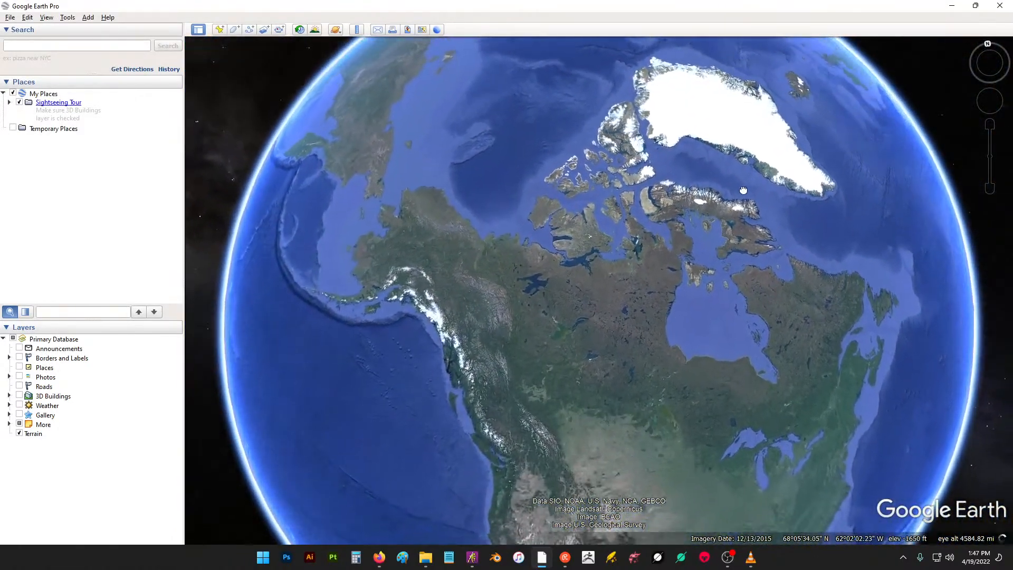
left_click_drag(744, 190, 839, 161)
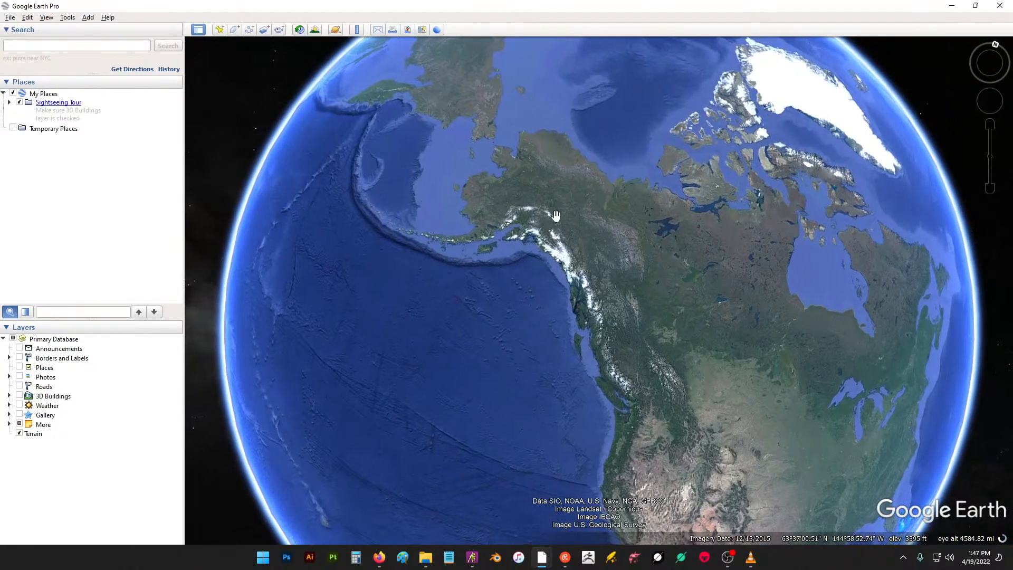
scroll(547, 234, "up", 5)
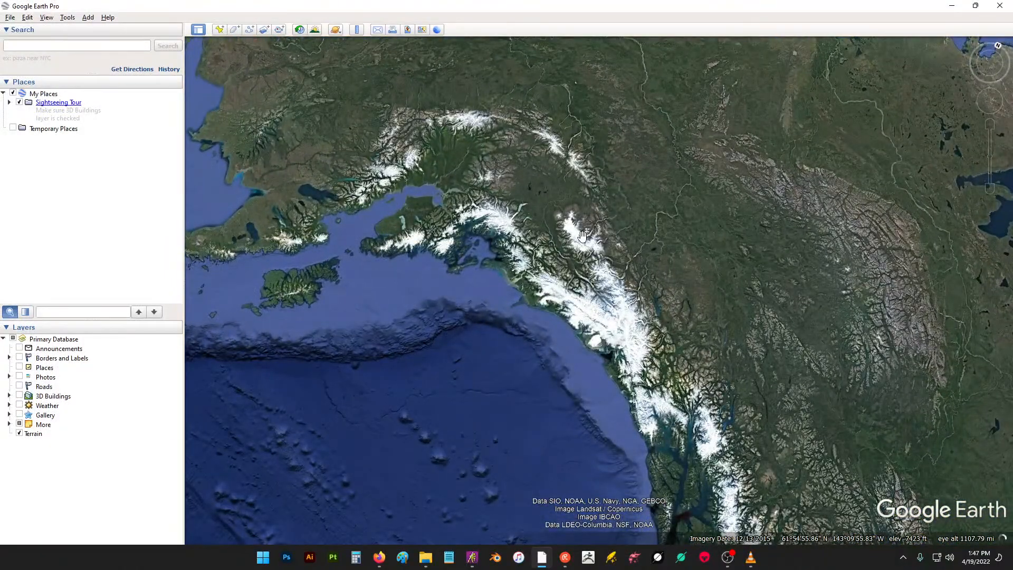
scroll(633, 257, "down", 4)
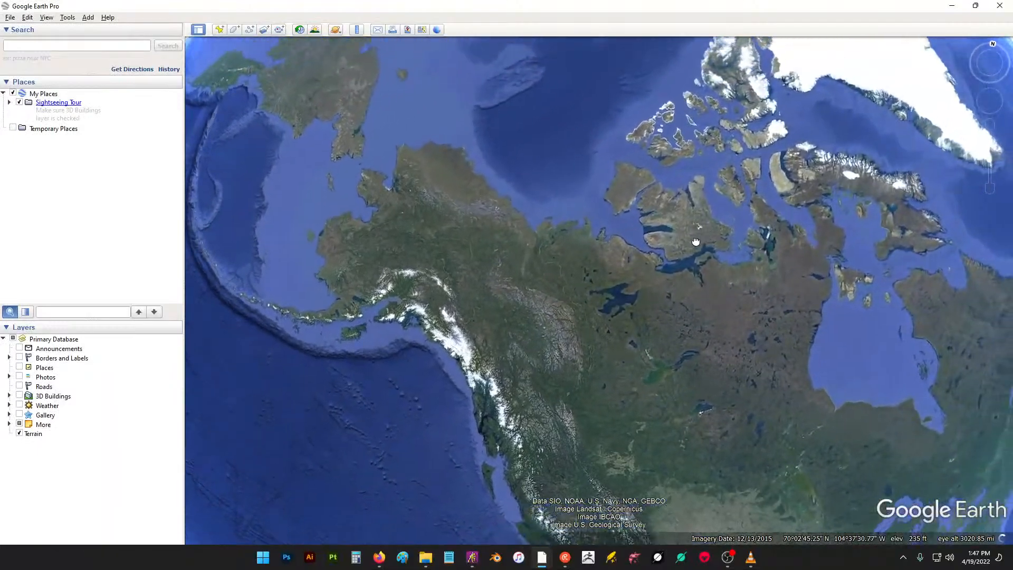
left_click_drag(695, 241, 468, 420)
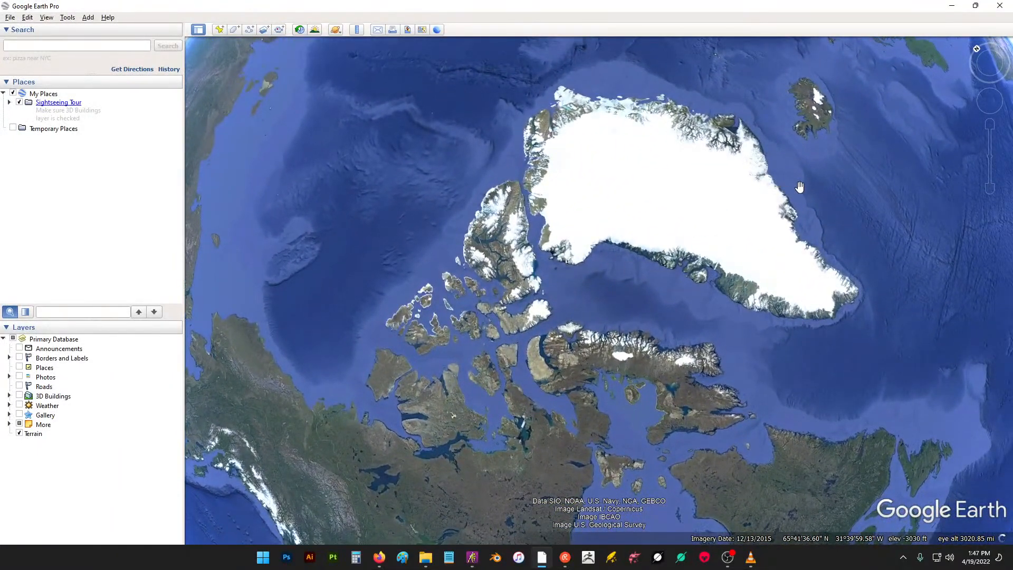
scroll(682, 213, "up", 3)
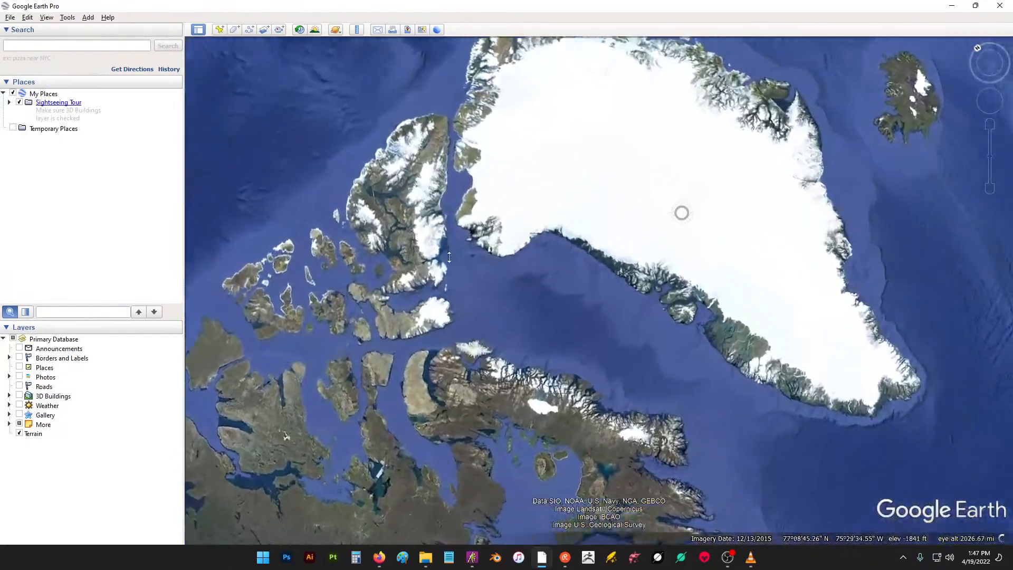
mouse_move(450, 257)
left_mouse_down()
mouse_move(375, 255)
mouse_move(441, 238)
mouse_move(565, 230)
left_mouse_up()
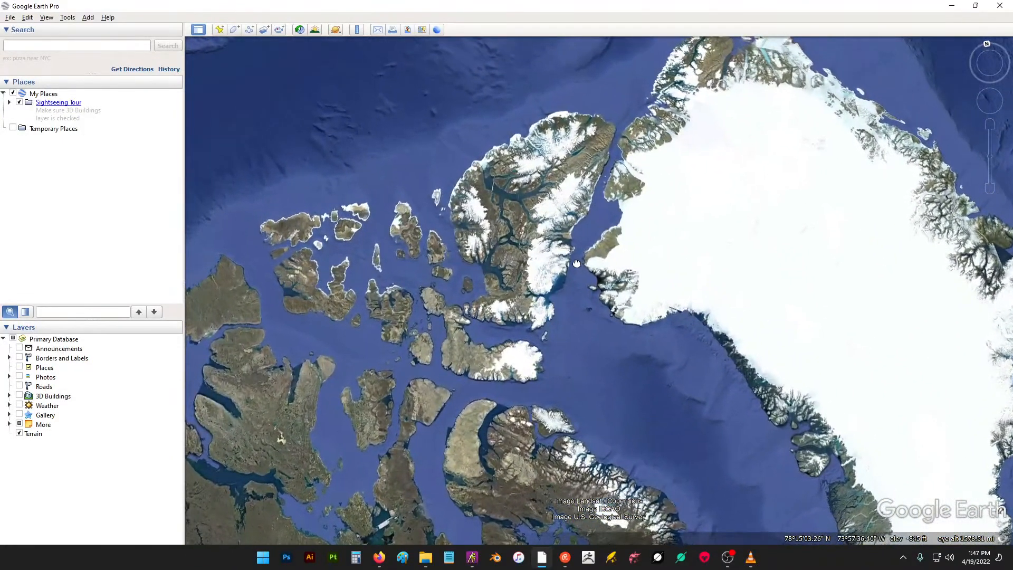
left_click_drag(577, 264, 597, 264)
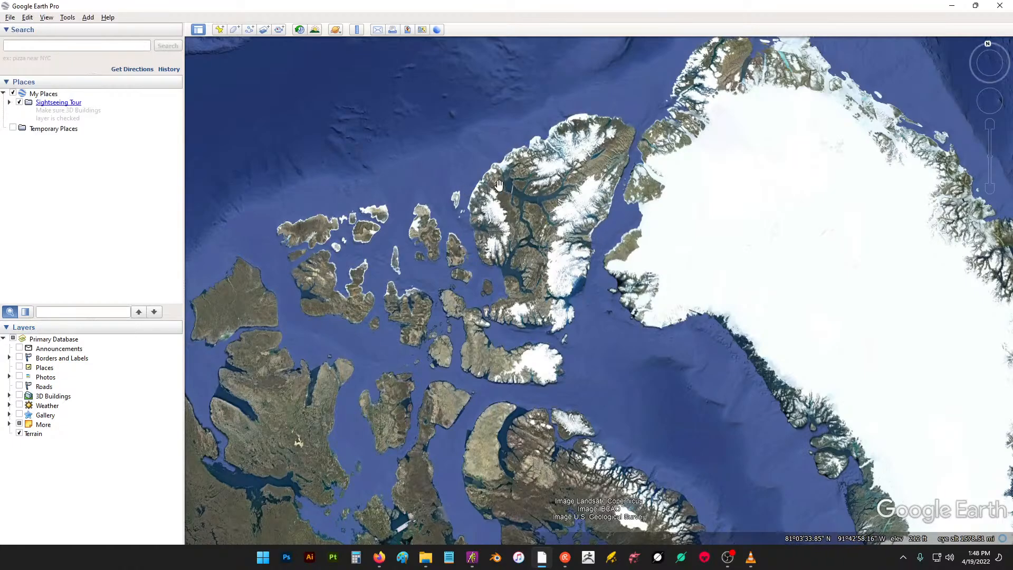
left_click_drag(563, 391, 687, 307)
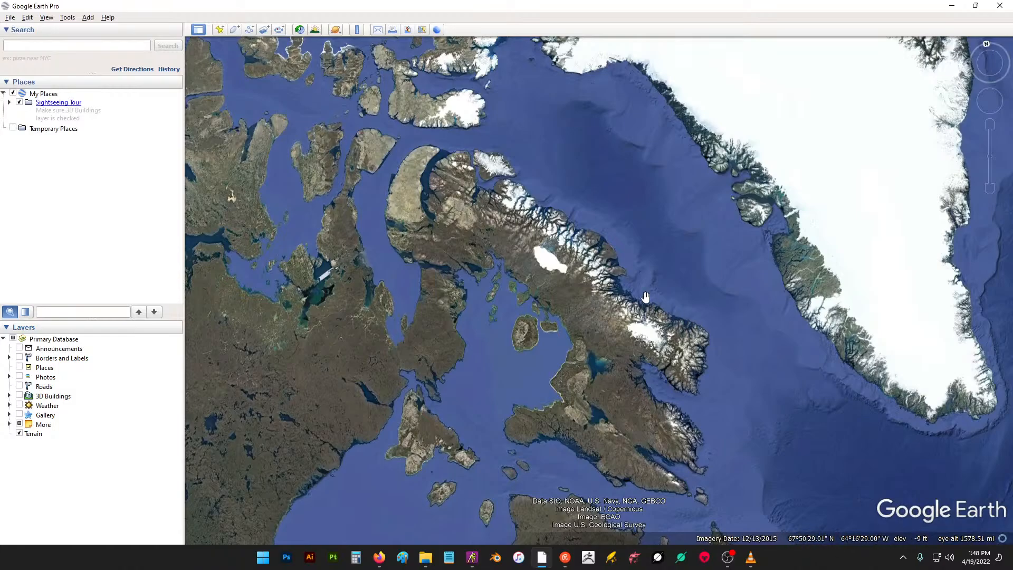
left_click_drag(508, 178, 605, 240)
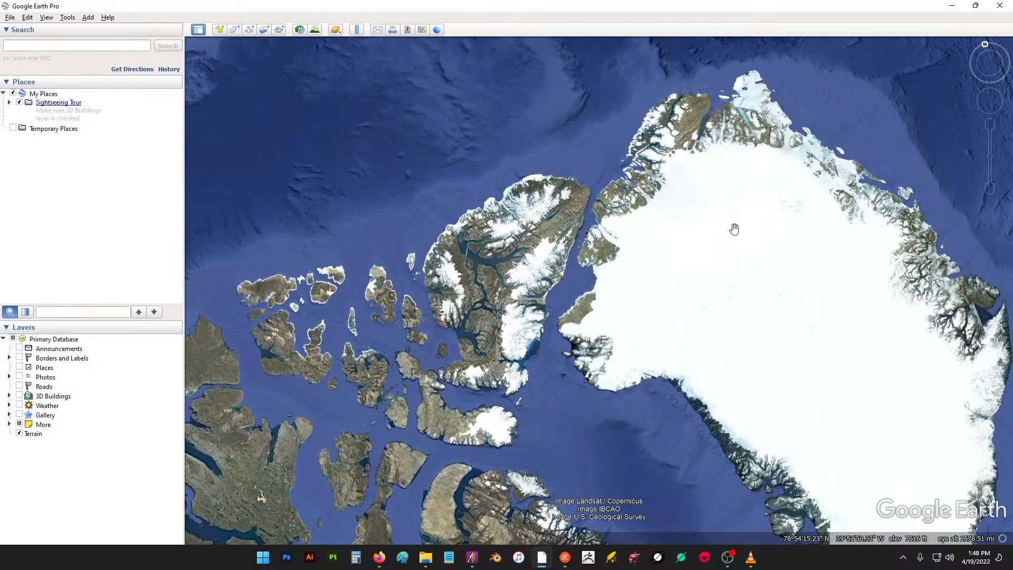
- Examine the snowy mountain ranges along Alaska's southern coast and the Gulf of Alaska
scroll(735, 229, "down", 5)
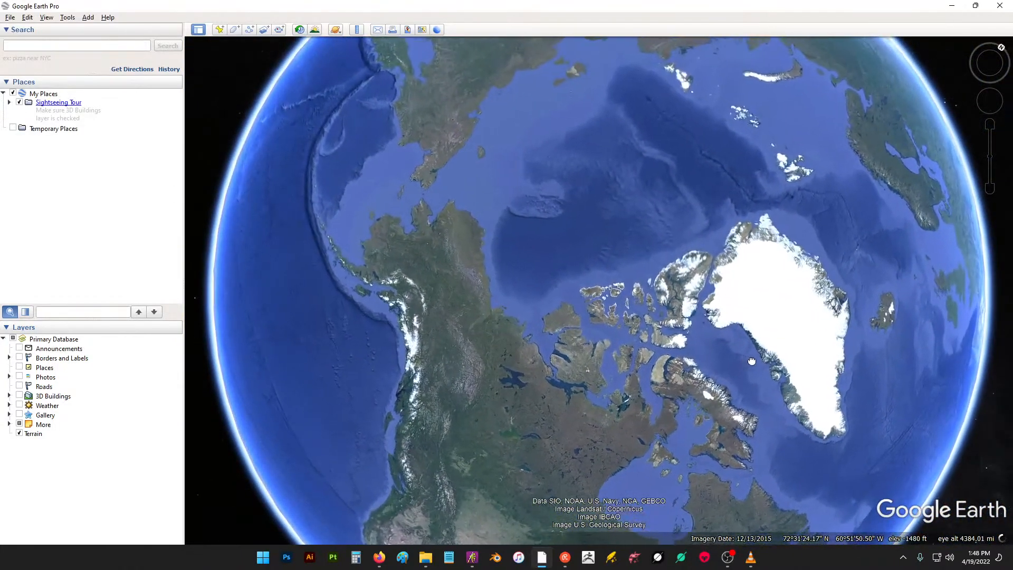
mouse_move(752, 361)
left_mouse_down()
mouse_move(823, 317)
mouse_move(844, 253)
mouse_move(834, 256)
mouse_move(885, 234)
left_mouse_up()
left_click_drag(844, 298, 824, 191)
scroll(731, 260, "up", 5)
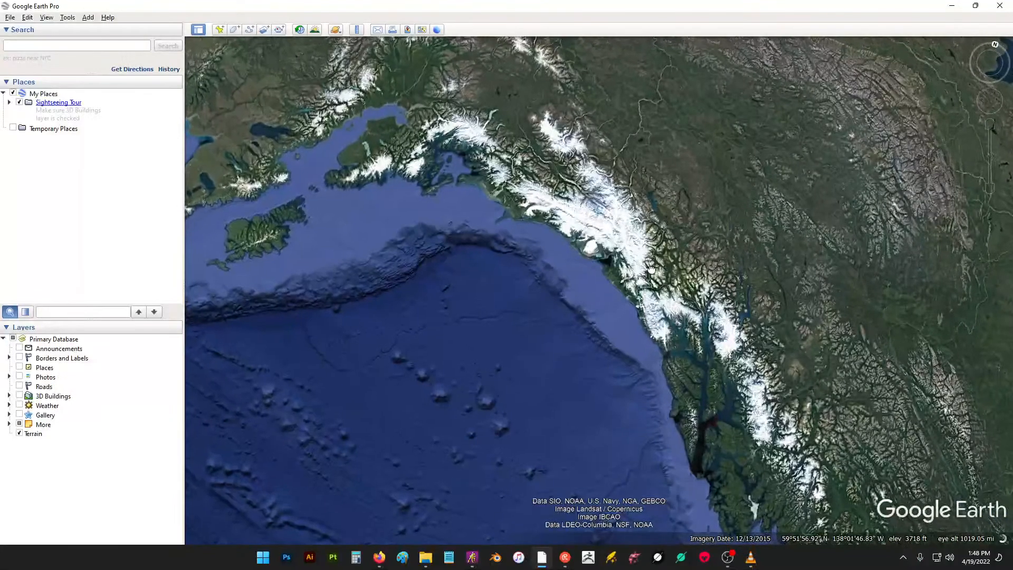
scroll(655, 264, "up", 3)
left_click_drag(665, 270, 706, 226)
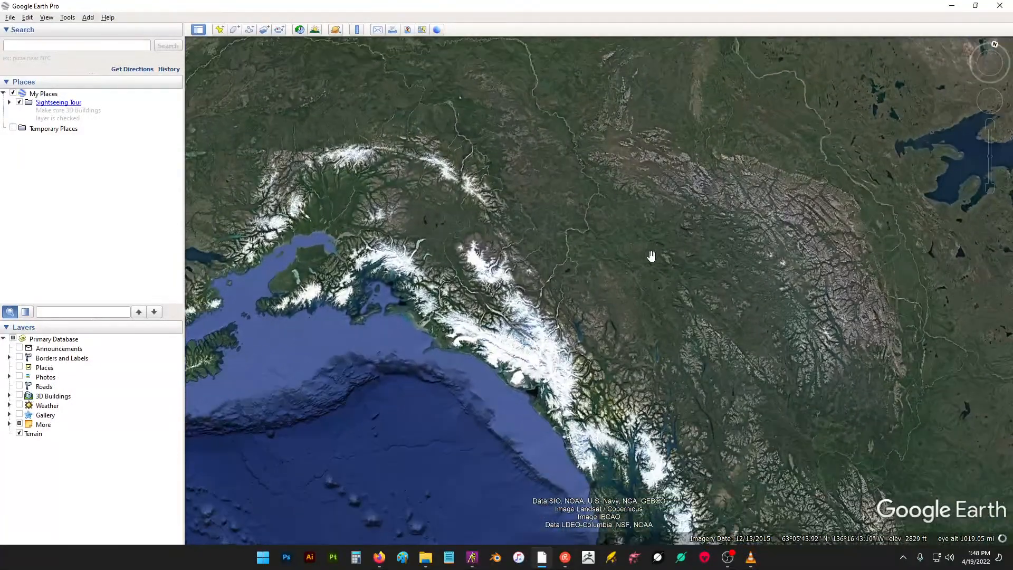
left_click_drag(653, 256, 669, 256)
left_click_drag(642, 305, 697, 235)
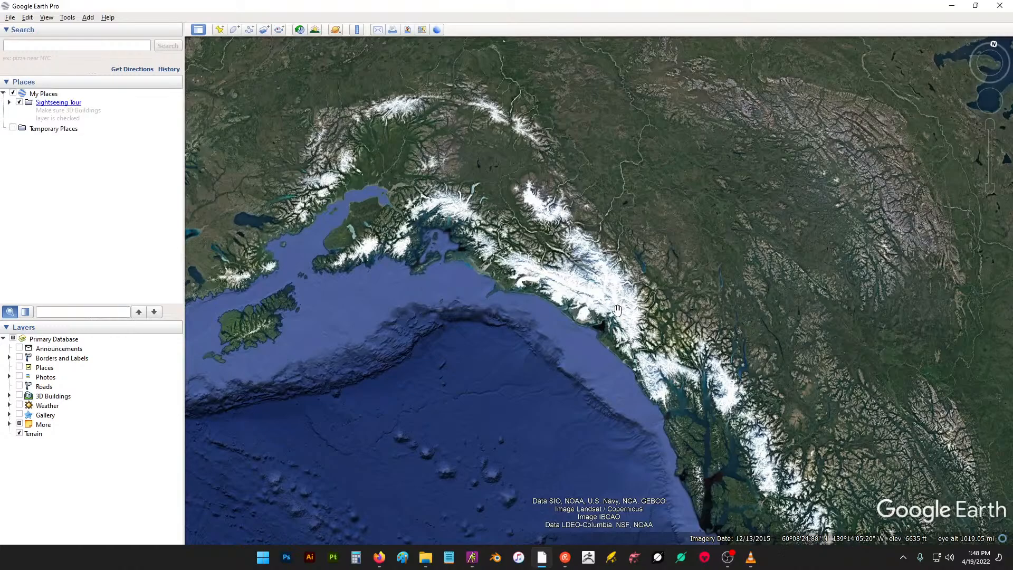
left_click_drag(586, 240, 749, 315)
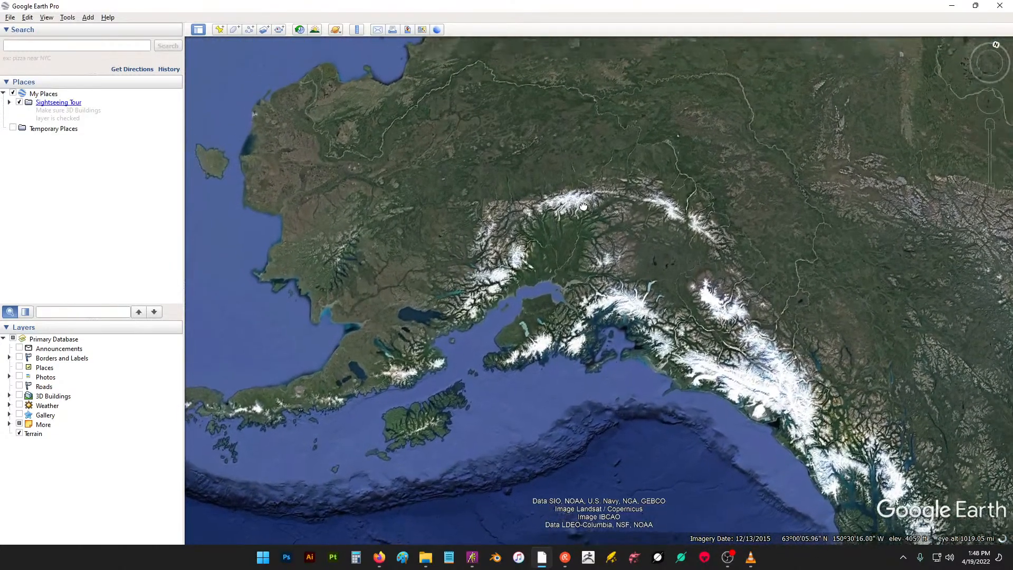
left_click_drag(695, 275, 464, 114)
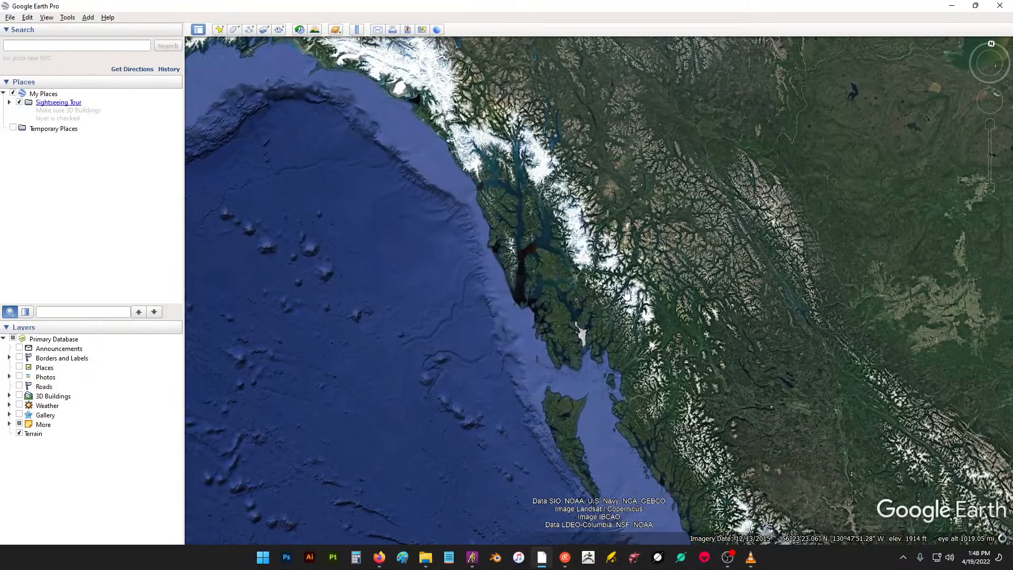
left_click_drag(632, 307, 602, 303)
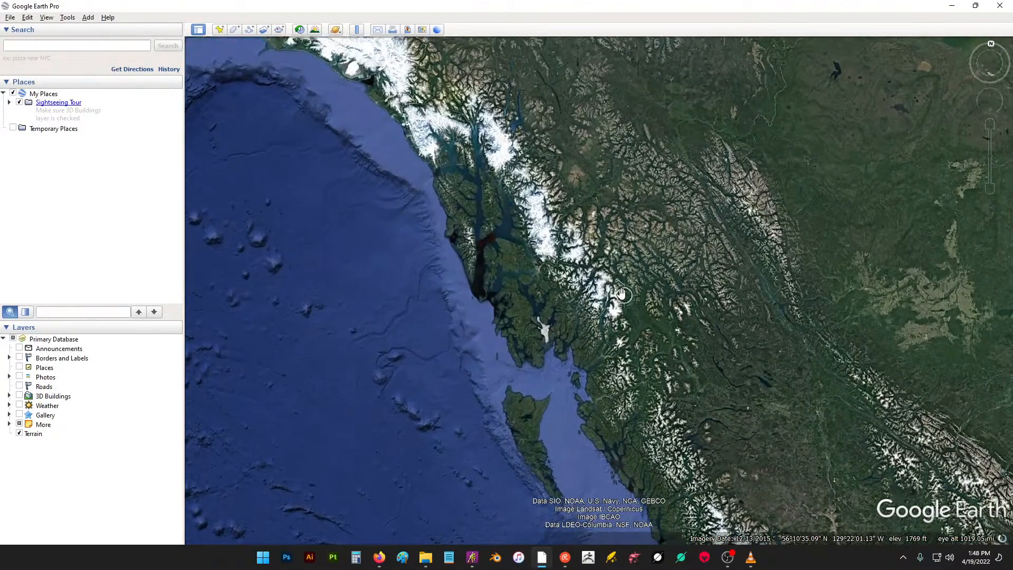
- Zoom in on the glaciated Coast Mountains and fjords of northern British Columbia
scroll(622, 293, "up", 5)
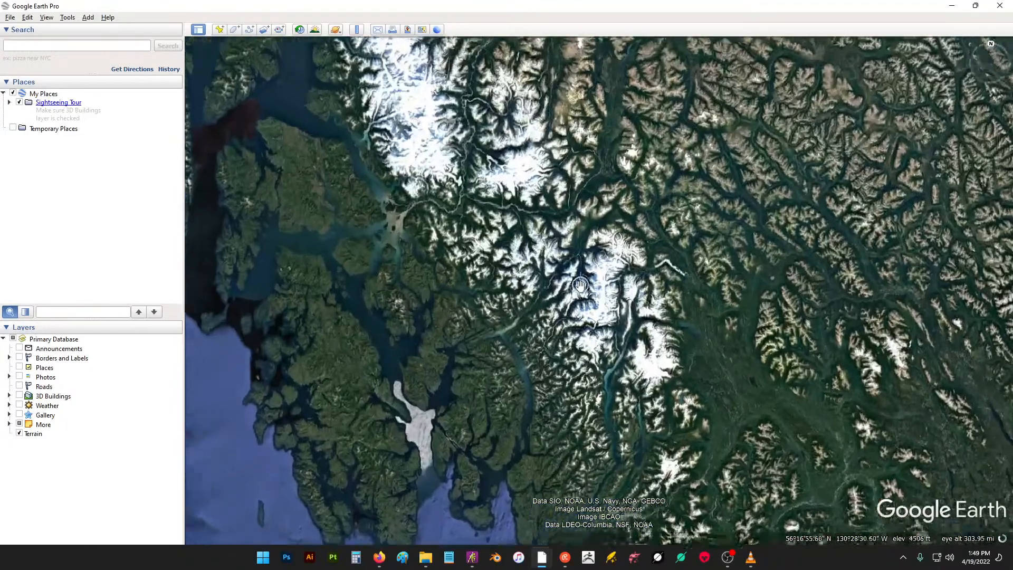
scroll(580, 285, "up", 3)
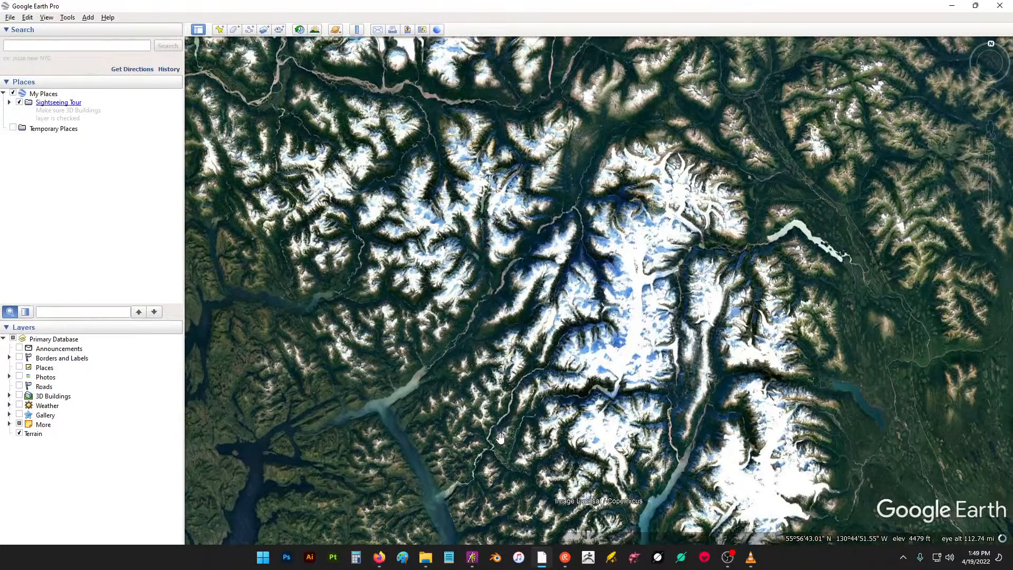
left_click_drag(497, 279, 915, 355)
scroll(779, 243, "down", 3)
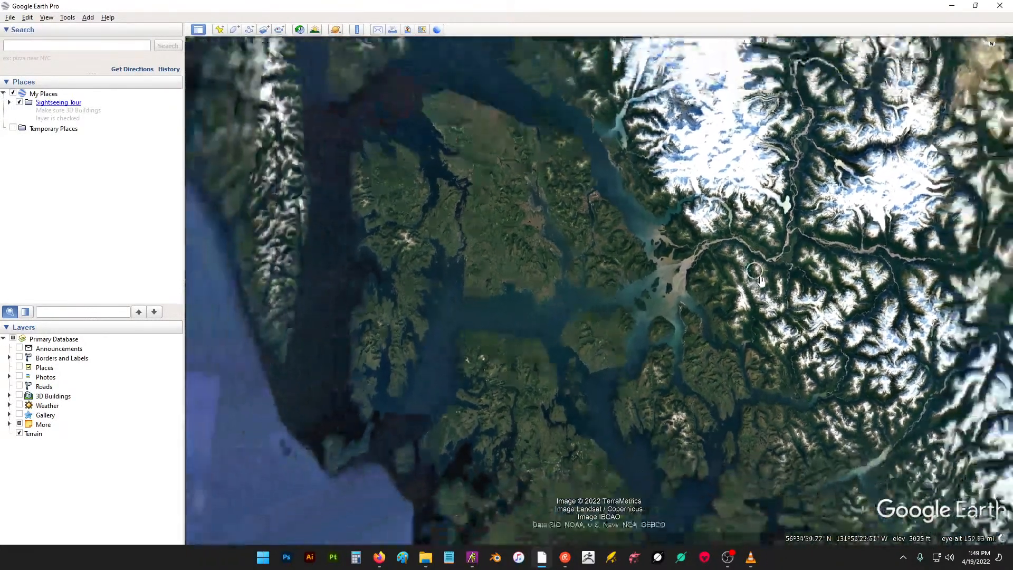
left_click_drag(692, 247, 440, 299)
scroll(578, 222, "down", 4)
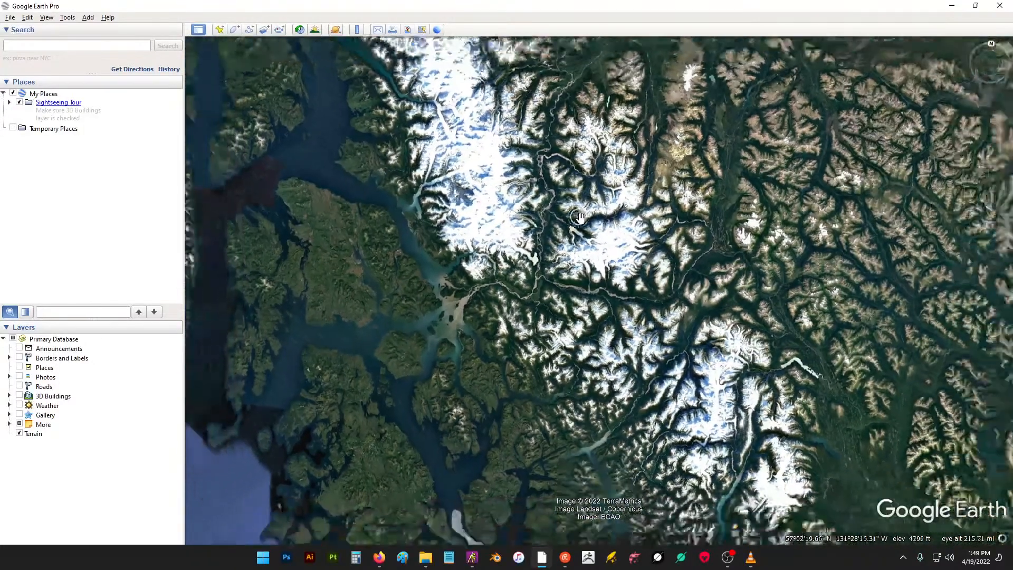
left_click_drag(639, 219, 542, 270)
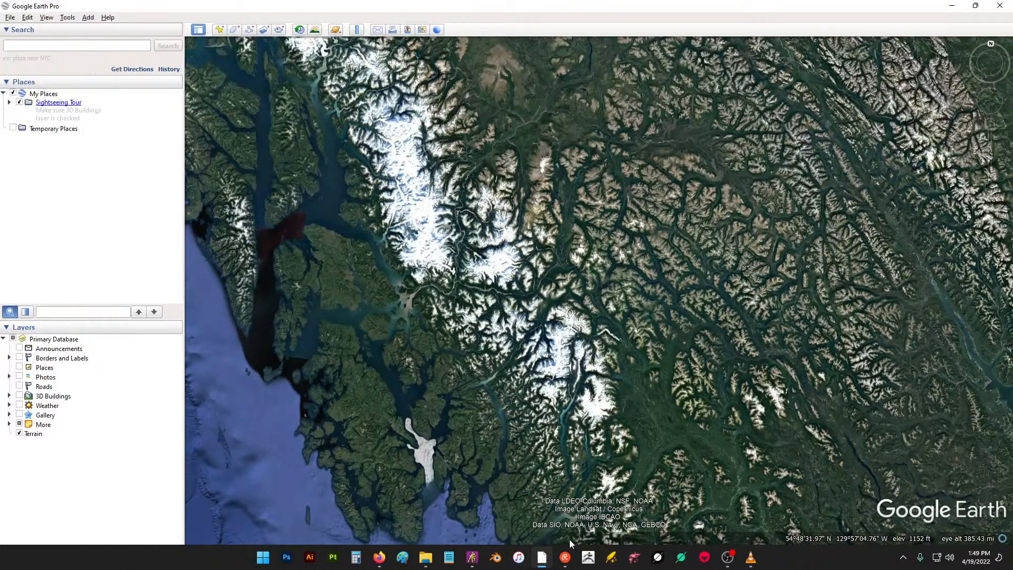
- Switch to ArtRage and write the label "Snow" in blue ink on Layer 5 above the map's northern coast
left_click(473, 558)
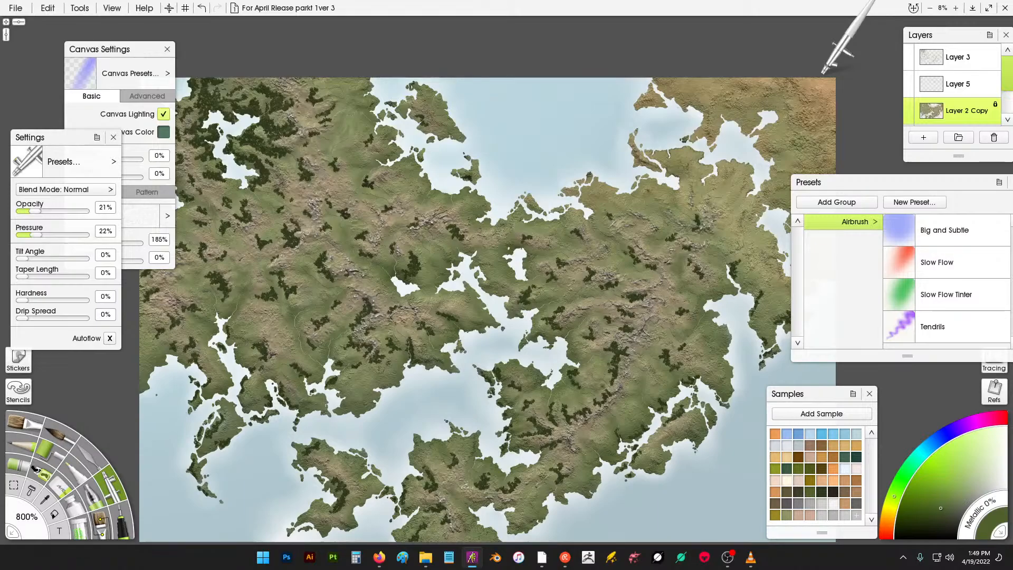
left_click(973, 92)
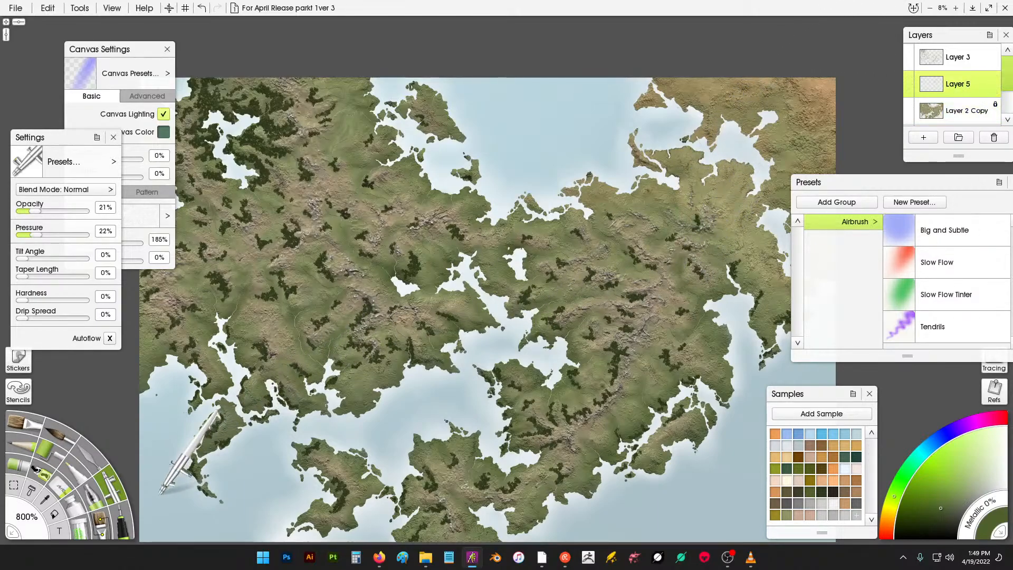
left_click(116, 525)
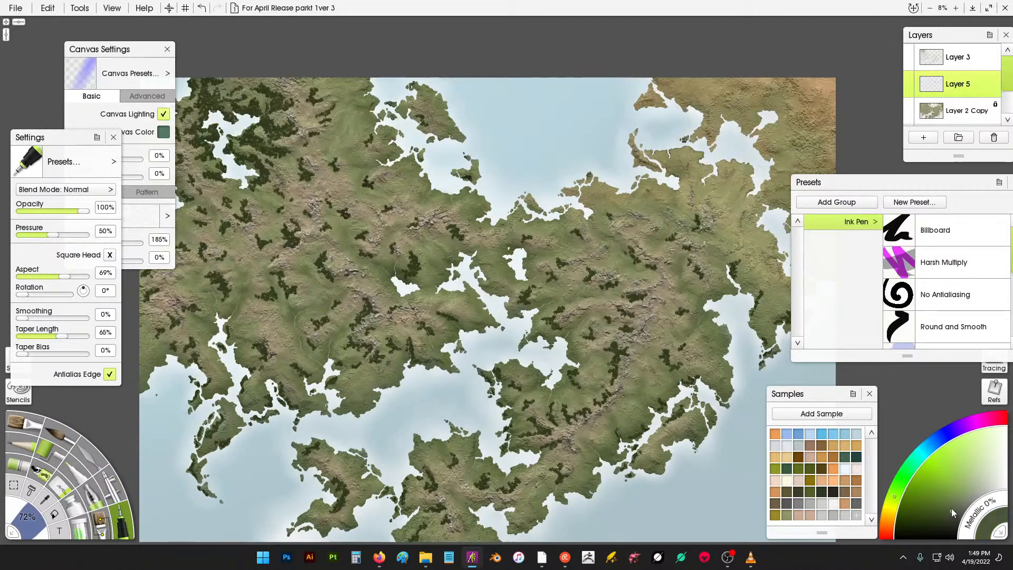
left_click(926, 449)
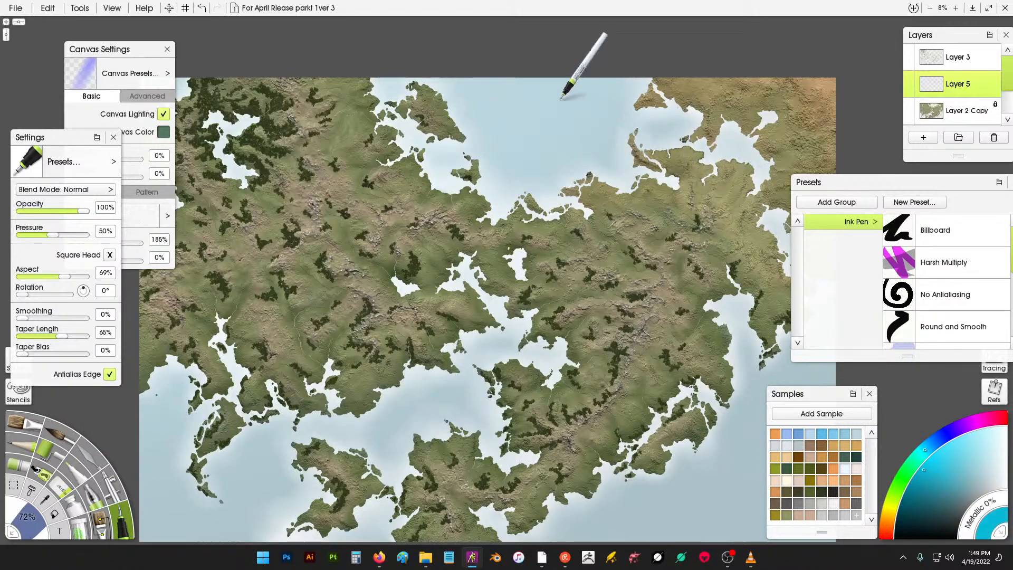
mouse_move(516, 116)
left_mouse_down()
mouse_move(528, 123)
mouse_move(510, 143)
left_mouse_up()
left_click_drag(540, 123, 598, 104)
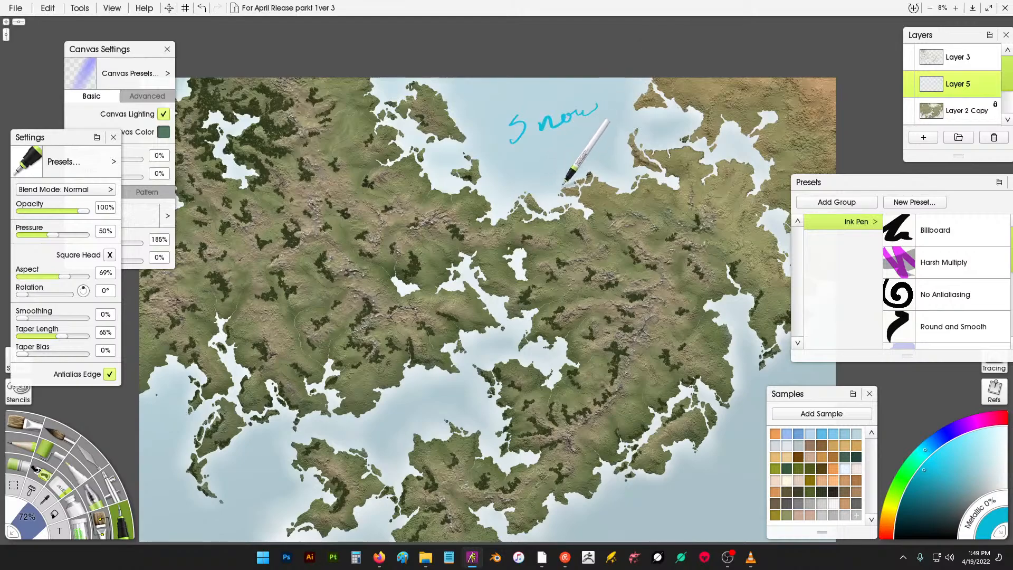
- Draw a blue line across the full width of the map just below the "Snow" label
left_click_drag(631, 186, 640, 207)
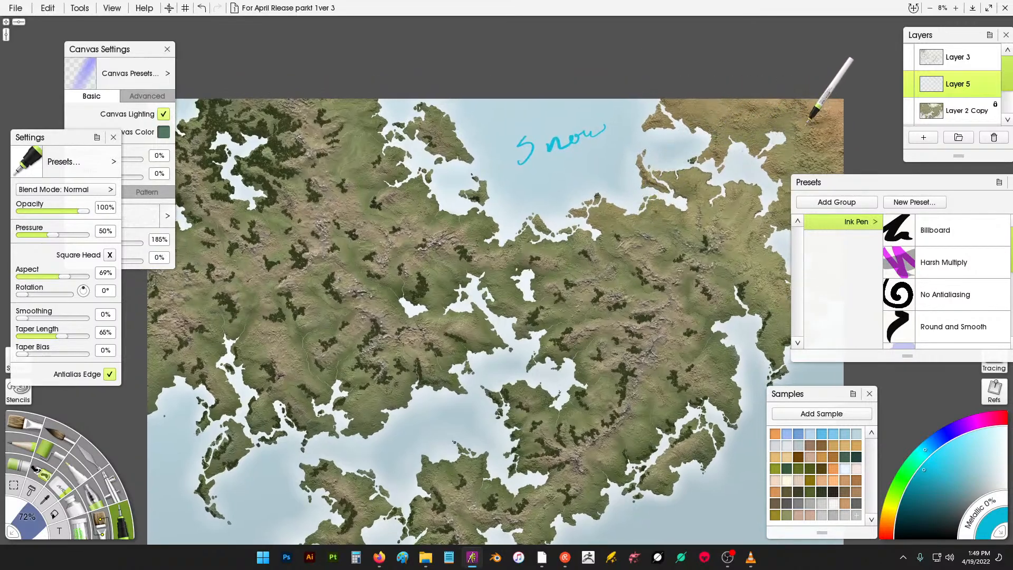
left_click_drag(561, 185, 641, 190)
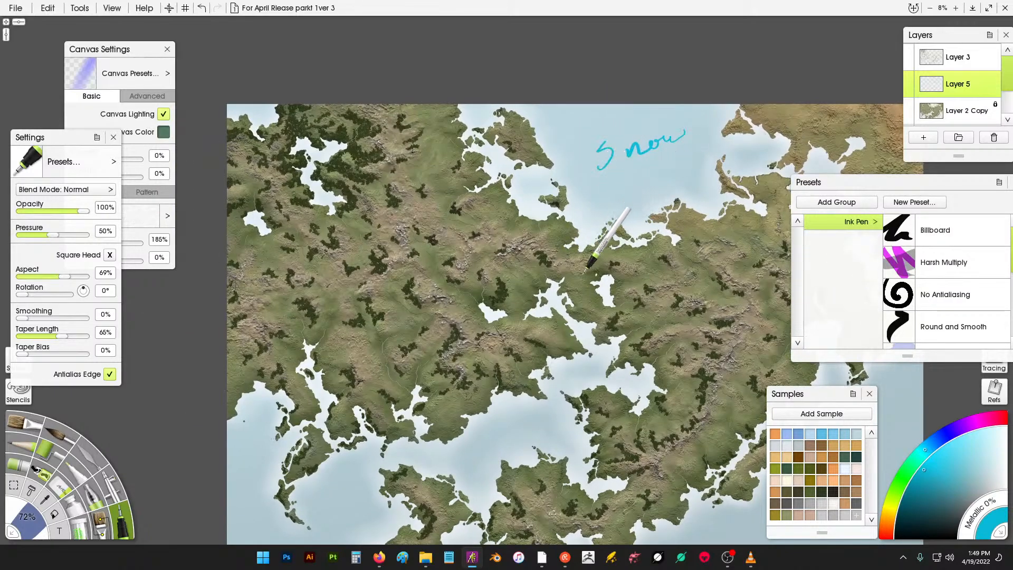
left_click_drag(551, 265, 506, 267)
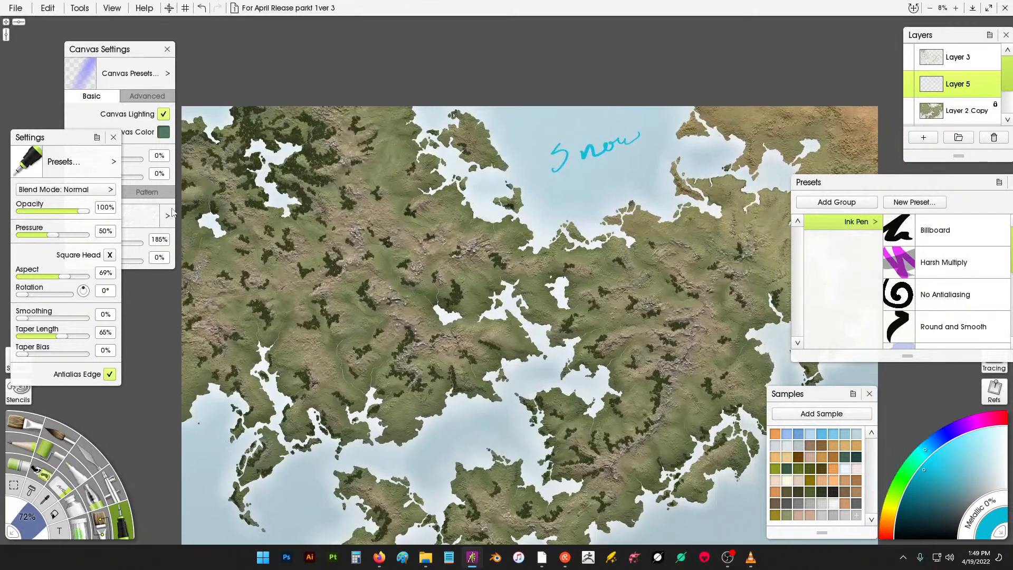
mouse_move(183, 198)
left_mouse_down()
mouse_move(205, 196)
mouse_move(310, 175)
mouse_move(885, 219)
left_mouse_up()
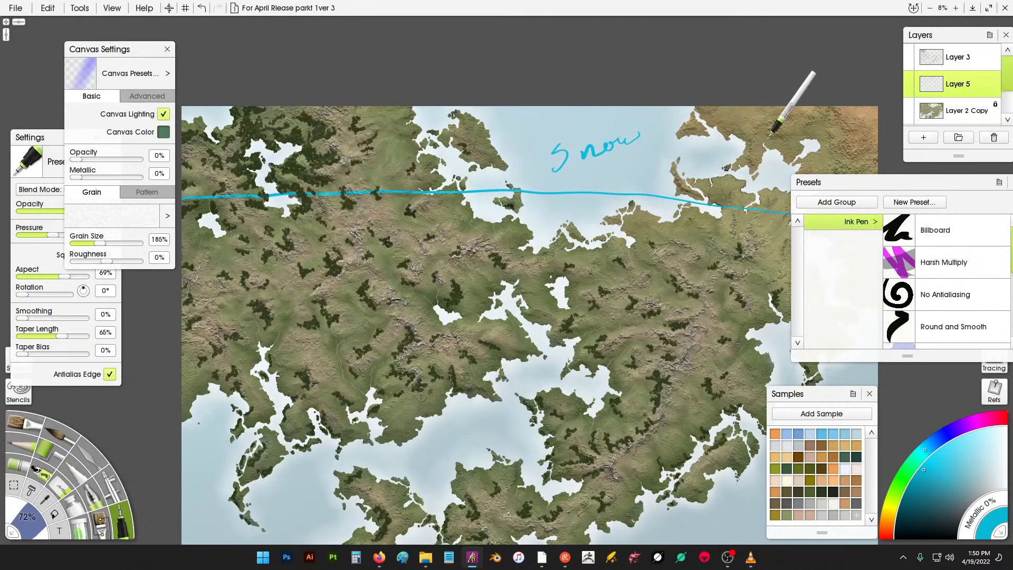
- Write the label "Coast" at the map's northeast corner and draw a second blue line across the map's full width
mouse_move(761, 129)
left_mouse_down()
mouse_move(775, 139)
mouse_move(812, 126)
left_mouse_up()
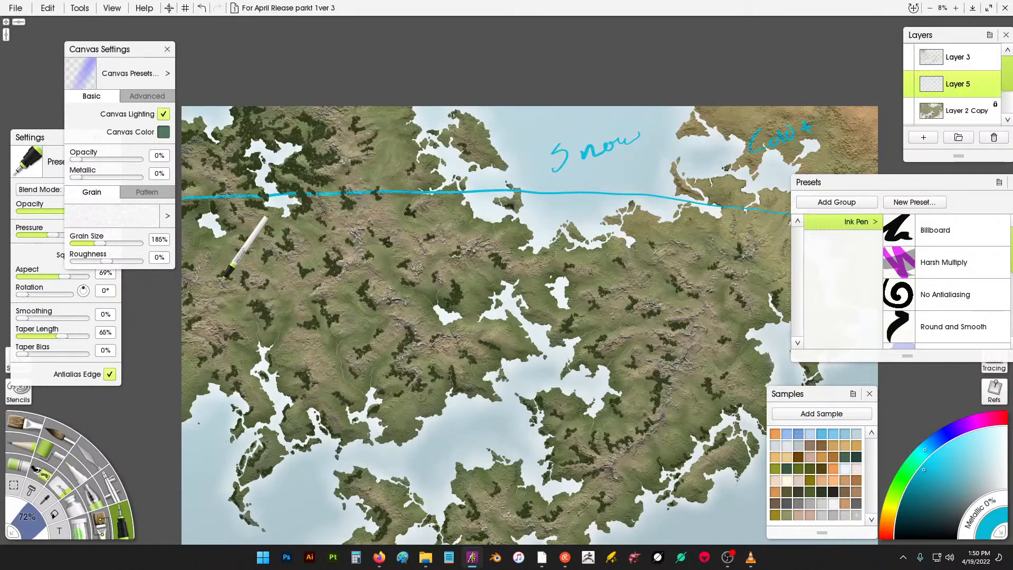
mouse_move(186, 297)
left_mouse_down()
mouse_move(244, 281)
mouse_move(375, 283)
mouse_move(890, 326)
left_mouse_up()
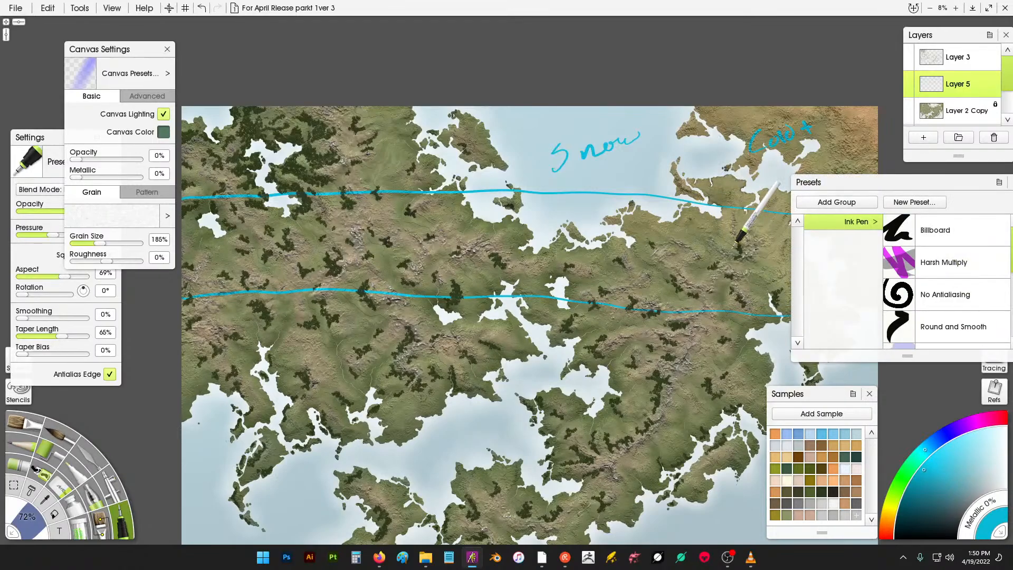
- Write the label "Cold" at the eastern edge between the first and second blue lines
left_click_drag(739, 254, 733, 272)
mouse_move(748, 260)
left_mouse_down()
mouse_move(758, 242)
mouse_move(778, 262)
left_mouse_up()
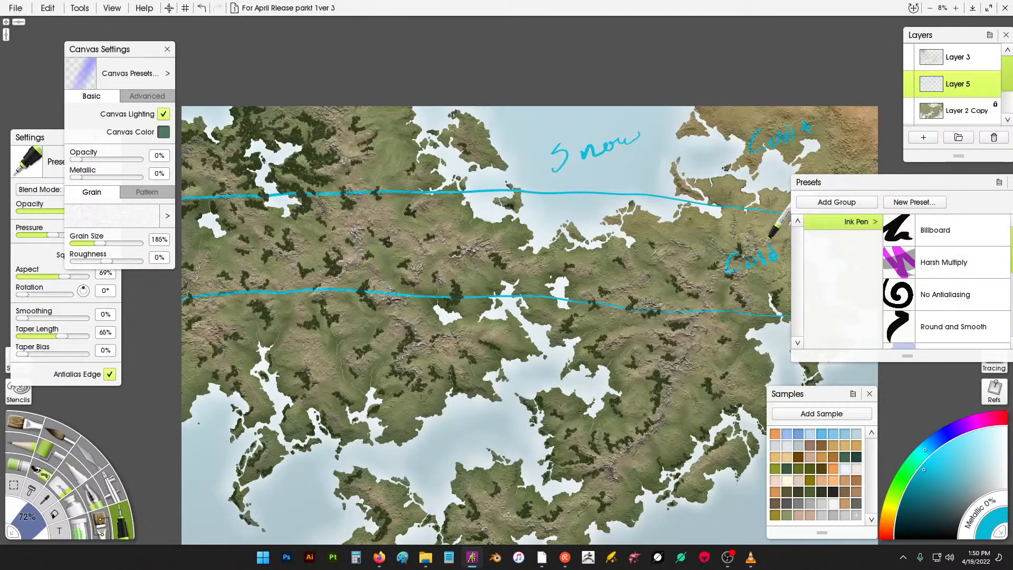
- Draw a third blue line across the map's full width below the second line
left_click_drag(617, 232, 621, 161)
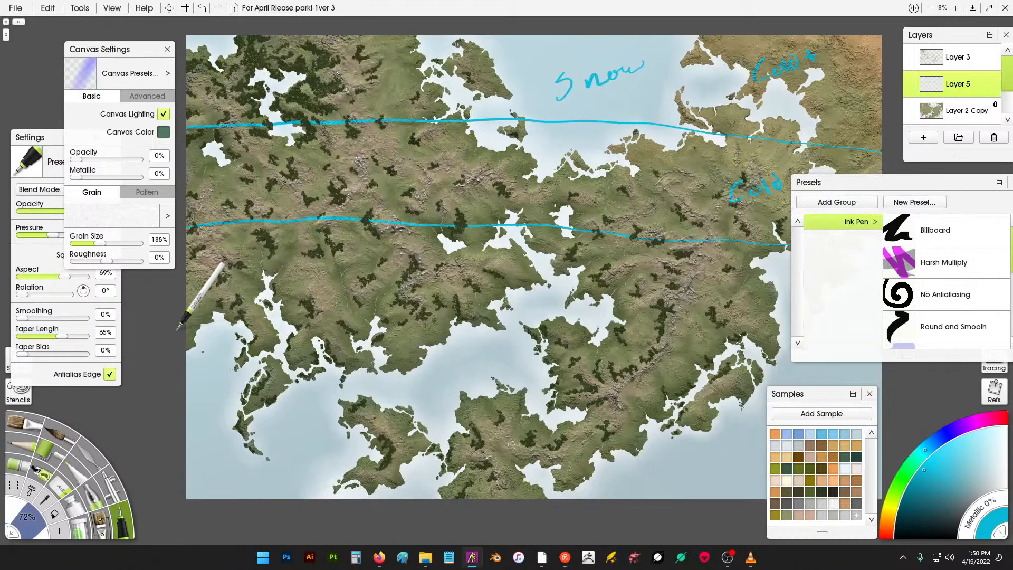
mouse_move(180, 327)
left_mouse_down()
mouse_move(430, 328)
mouse_move(912, 357)
left_mouse_up()
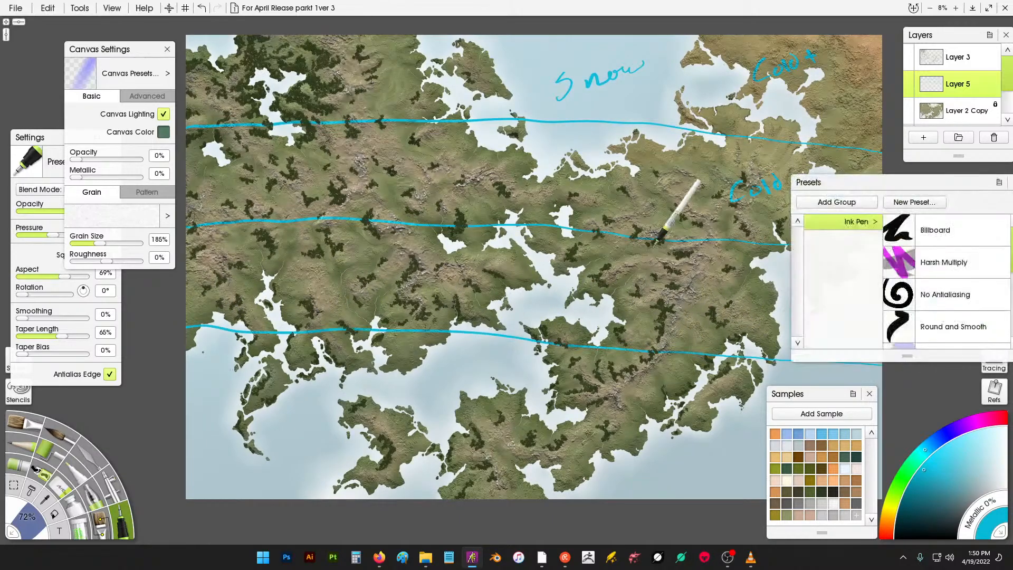
- Write the label "Kado Cold" at the eastern side between the second and third lines
mouse_move(706, 285)
left_mouse_down()
mouse_move(728, 303)
mouse_move(756, 286)
mouse_move(773, 300)
left_mouse_up()
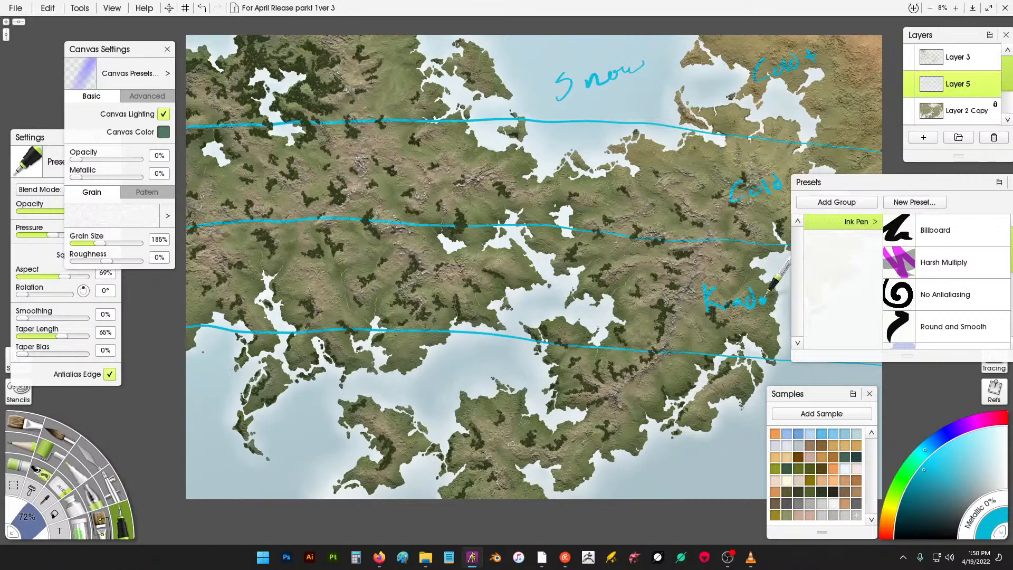
left_click_drag(740, 242, 649, 221)
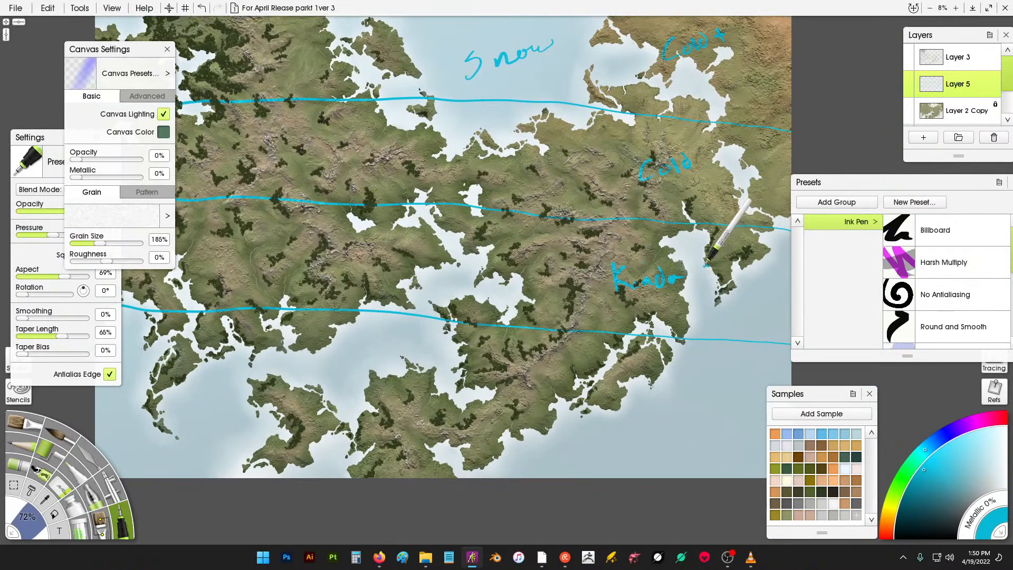
left_click_drag(707, 267, 708, 282)
left_click_drag(717, 272, 730, 277)
left_click_drag(735, 272, 735, 278)
- Write the label "Temperate" below the third line on the southern landmass
mouse_move(507, 388)
left_mouse_down()
mouse_move(528, 370)
mouse_move(522, 393)
left_mouse_up()
mouse_move(532, 384)
left_mouse_down()
mouse_move(566, 373)
mouse_move(571, 389)
left_mouse_up()
left_click_drag(569, 376, 598, 372)
left_click_drag(598, 371, 608, 373)
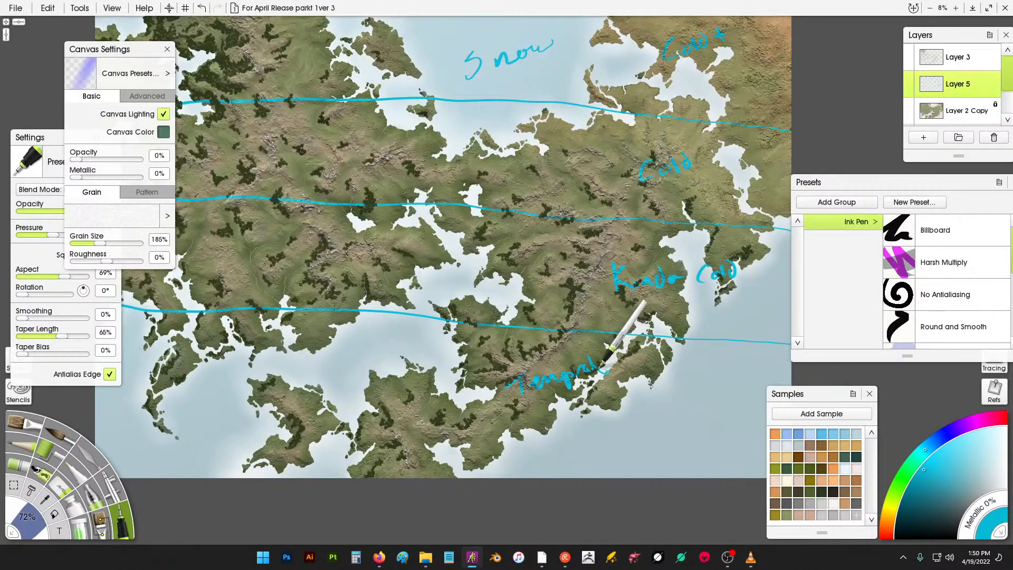
left_click(923, 137)
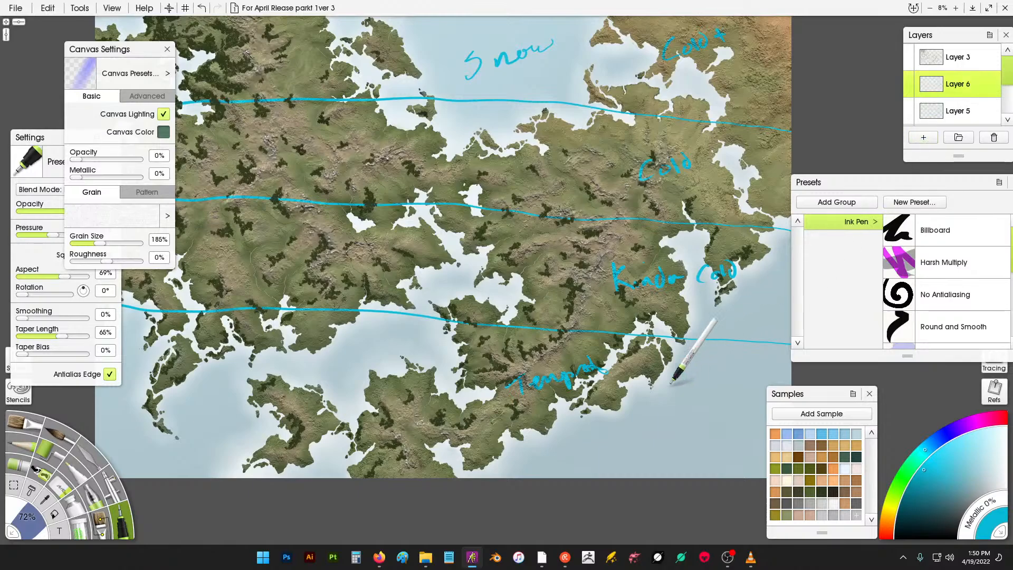
key("a")
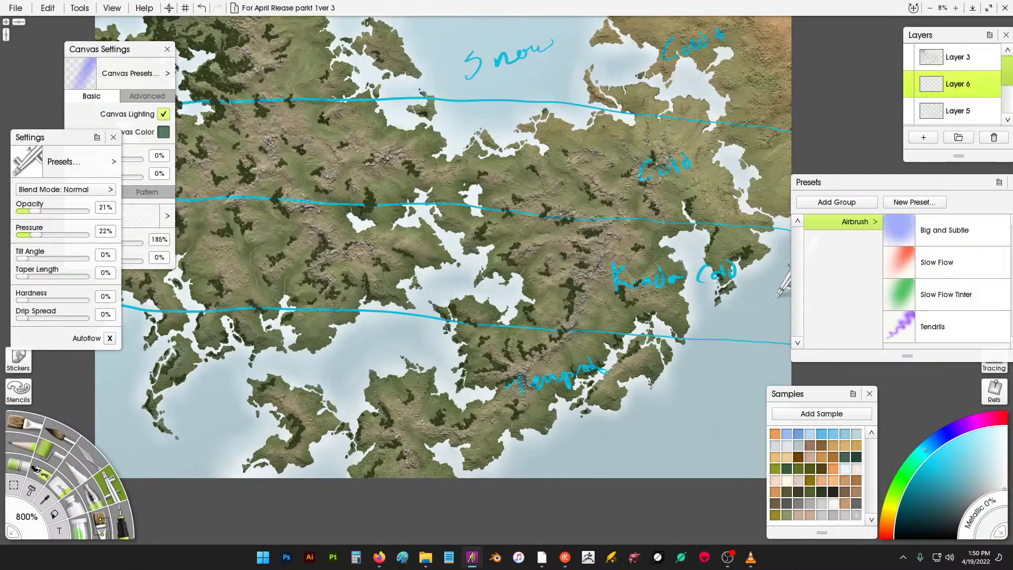
mouse_move(617, 159)
left_mouse_down()
mouse_move(603, 148)
mouse_move(616, 161)
mouse_move(676, 151)
mouse_move(629, 82)
mouse_move(560, 159)
mouse_move(522, 149)
left_mouse_up()
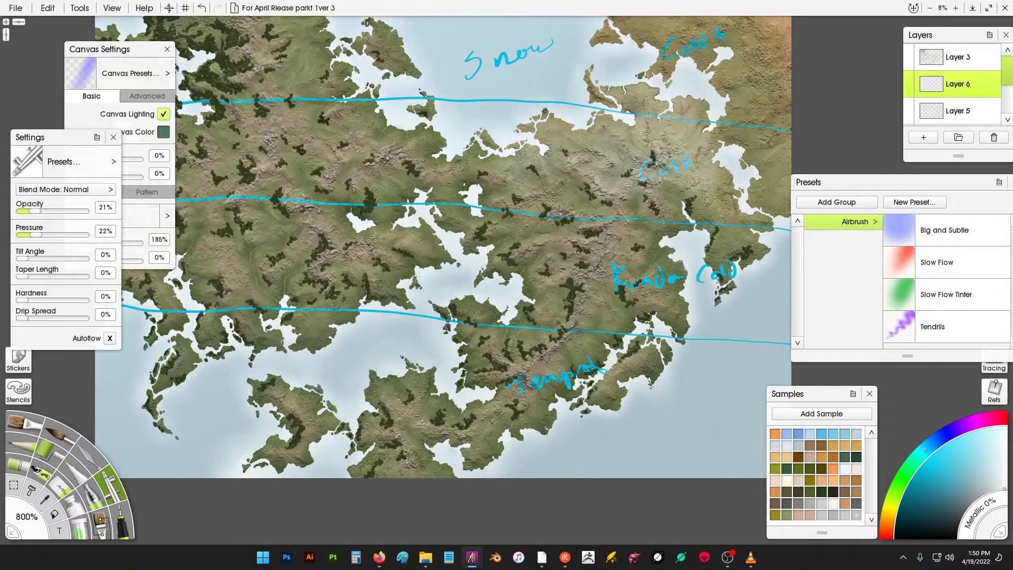
mouse_move(553, 201)
left_mouse_down()
mouse_move(630, 232)
mouse_move(551, 255)
left_mouse_up()
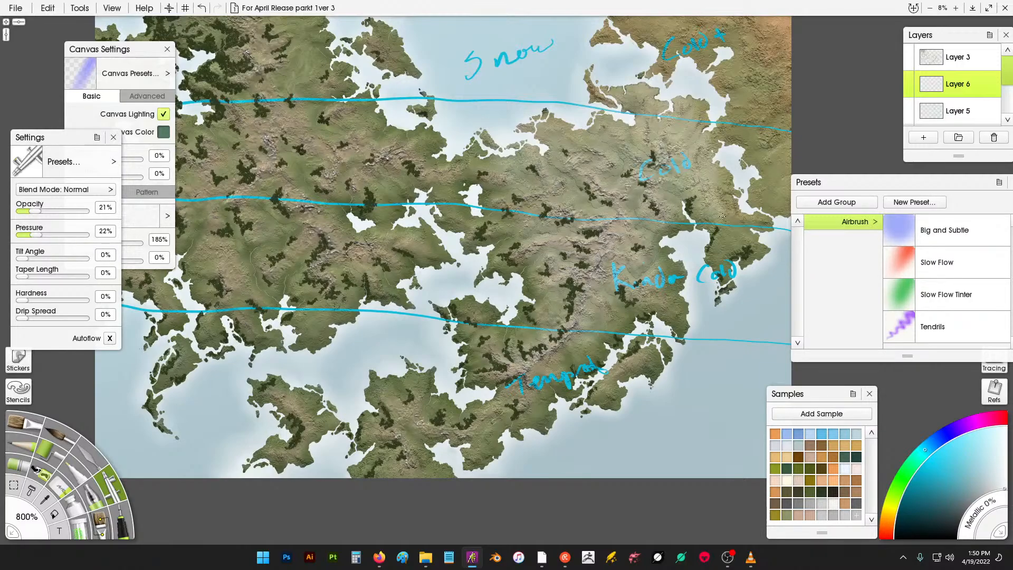
mouse_move(746, 110)
left_mouse_down()
mouse_move(771, 113)
mouse_move(756, 51)
left_mouse_up()
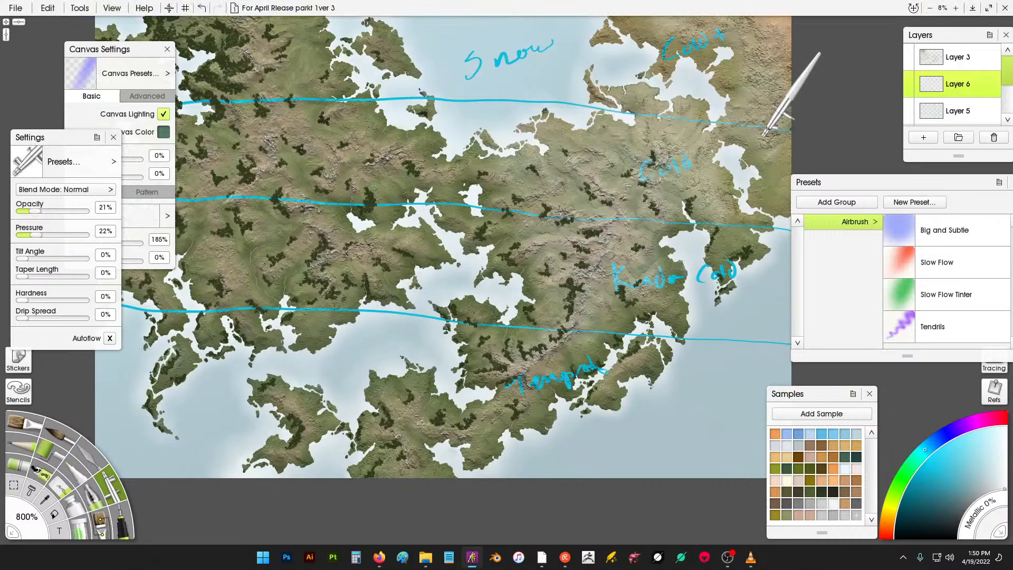
left_click(1002, 137)
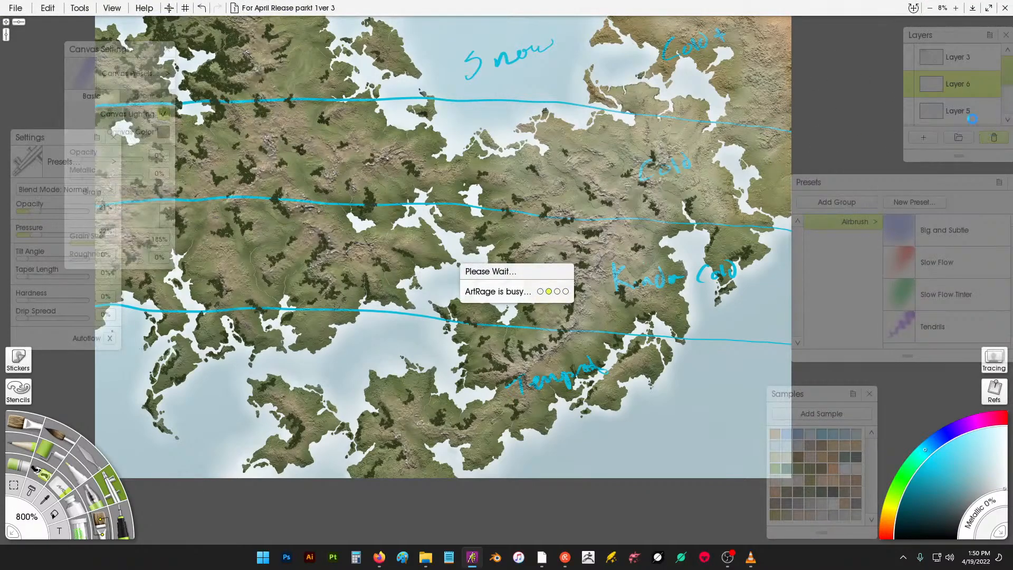
- Add a new layer and outline the eastern mountain ranges with dark blue Ink Pen strokes
left_click(924, 138)
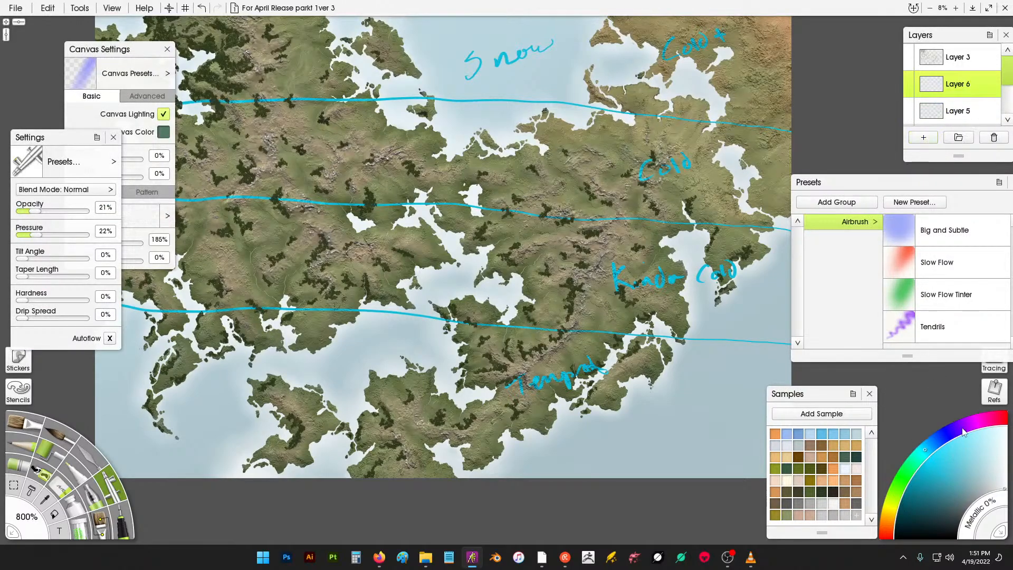
left_click_drag(963, 433, 946, 437)
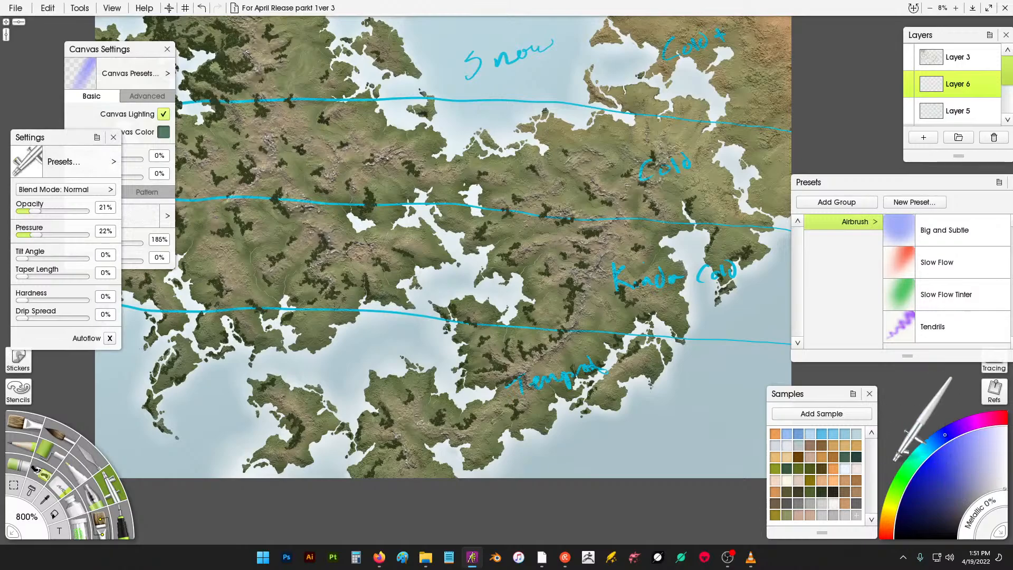
left_click(932, 477)
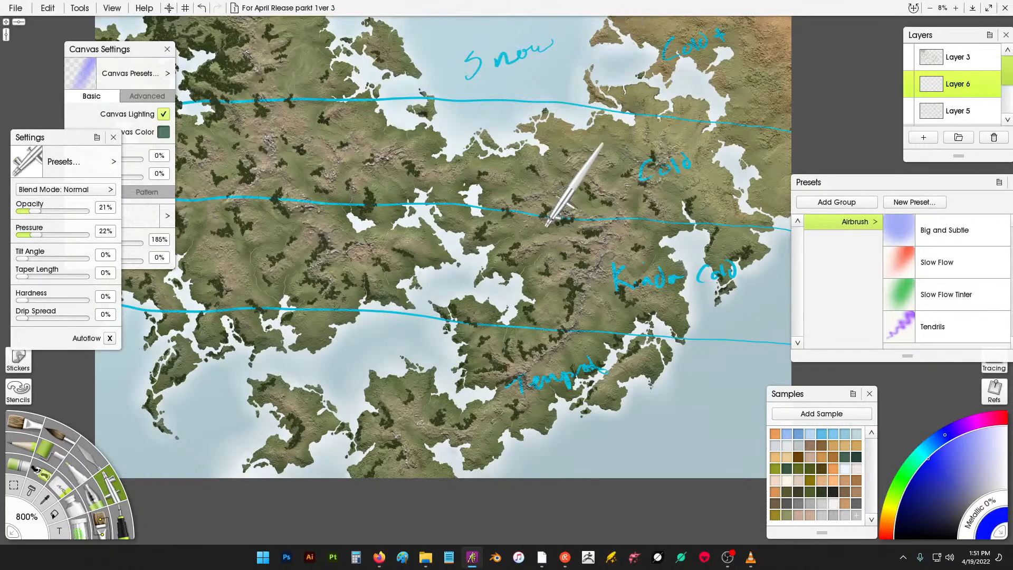
left_click(123, 522)
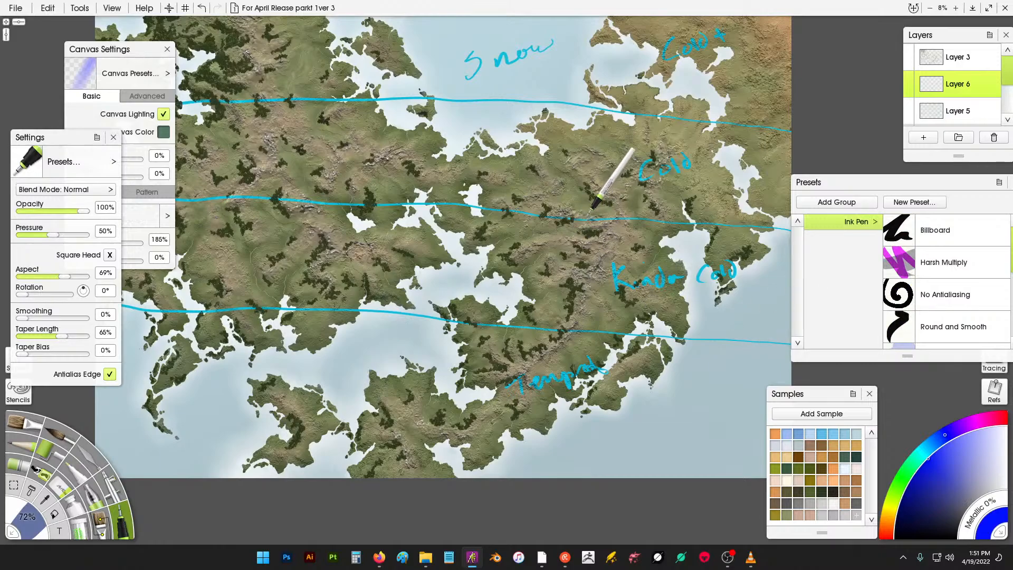
mouse_move(594, 168)
left_mouse_down()
mouse_move(603, 198)
mouse_move(602, 186)
left_mouse_up()
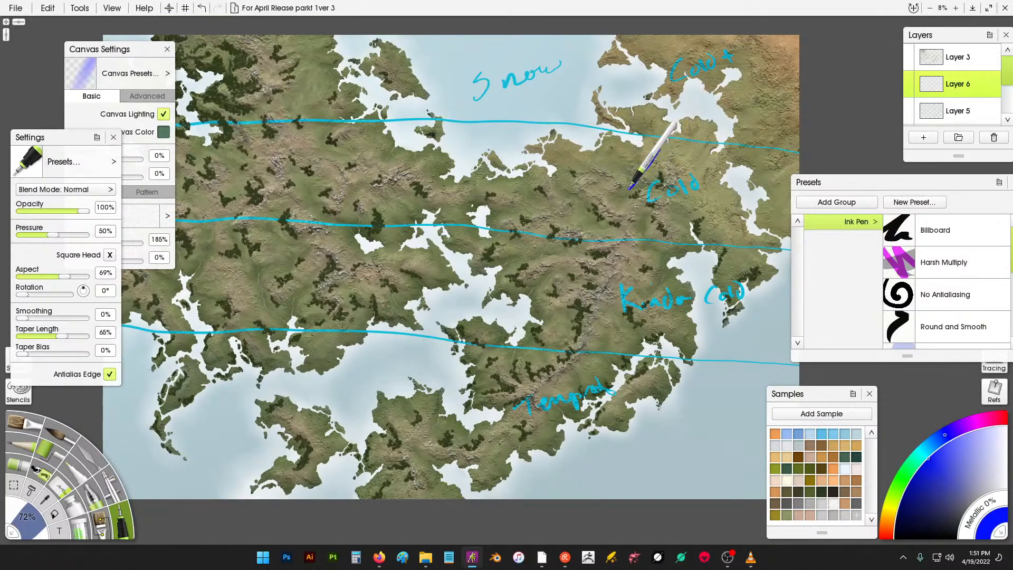
mouse_move(629, 188)
left_mouse_down()
mouse_move(629, 233)
mouse_move(678, 206)
mouse_move(683, 141)
mouse_move(633, 184)
mouse_move(628, 218)
mouse_move(600, 174)
mouse_move(569, 179)
mouse_move(581, 213)
mouse_move(619, 226)
mouse_move(613, 237)
mouse_move(621, 225)
mouse_move(569, 263)
mouse_move(565, 358)
mouse_move(625, 268)
mouse_move(617, 226)
mouse_move(578, 229)
mouse_move(551, 195)
mouse_move(522, 198)
mouse_move(519, 228)
mouse_move(563, 233)
left_mouse_up()
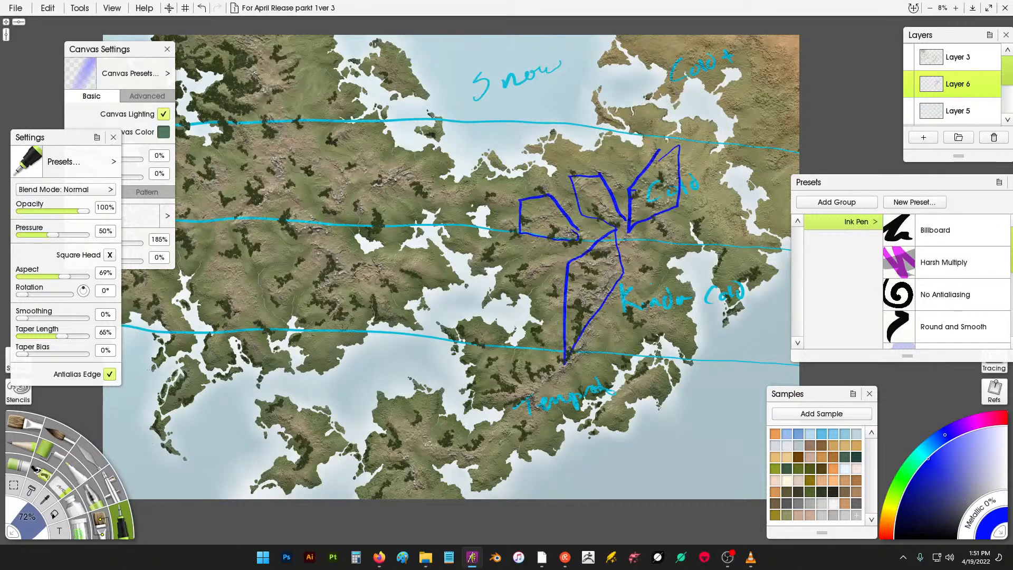
- Outline the central and western mountain ranges in dark blue, undoing one stray stroke
scroll(560, 206, "left", 5)
scroll(560, 207, "up", 2)
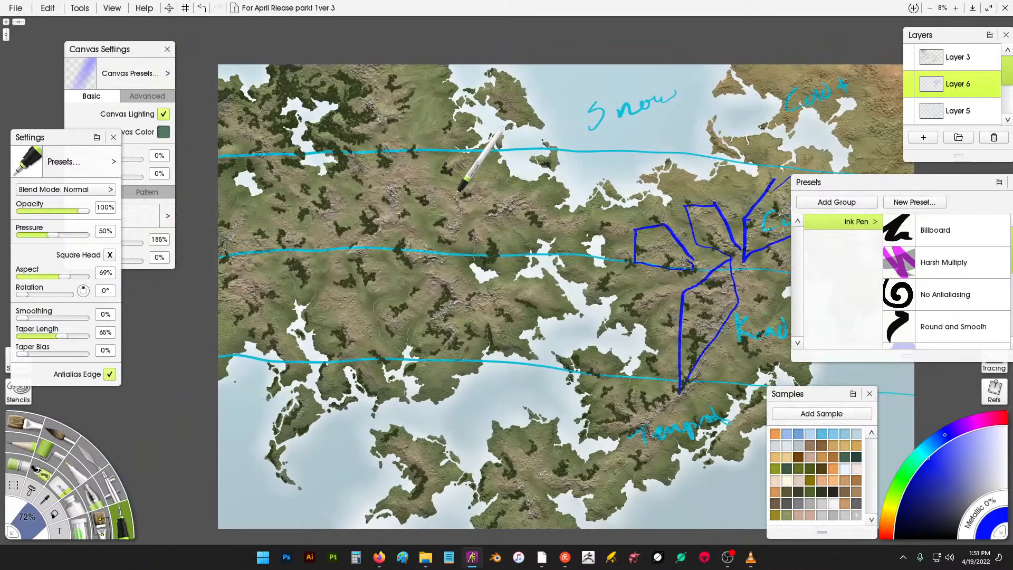
mouse_move(443, 202)
left_mouse_down()
mouse_move(478, 195)
mouse_move(533, 211)
mouse_move(523, 224)
mouse_move(477, 221)
mouse_move(445, 200)
mouse_move(469, 190)
mouse_move(448, 222)
mouse_move(468, 215)
mouse_move(460, 194)
mouse_move(478, 217)
mouse_move(467, 227)
mouse_move(476, 253)
left_mouse_up()
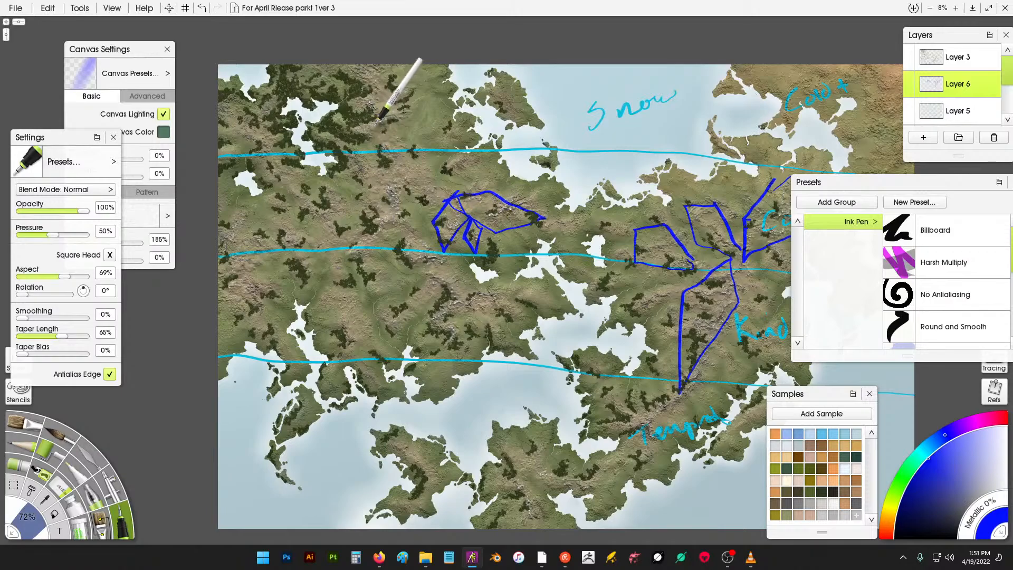
mouse_move(374, 131)
left_mouse_down()
mouse_move(351, 215)
mouse_move(409, 261)
mouse_move(428, 233)
mouse_move(429, 201)
mouse_move(376, 144)
left_mouse_up()
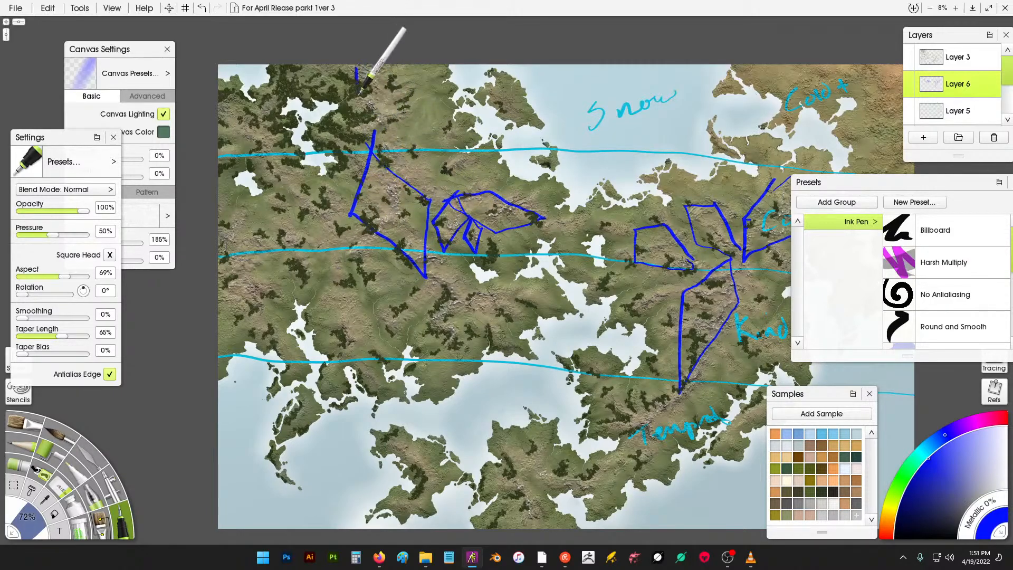
mouse_move(356, 68)
left_mouse_down()
mouse_move(383, 139)
mouse_move(397, 98)
mouse_move(357, 68)
left_mouse_up()
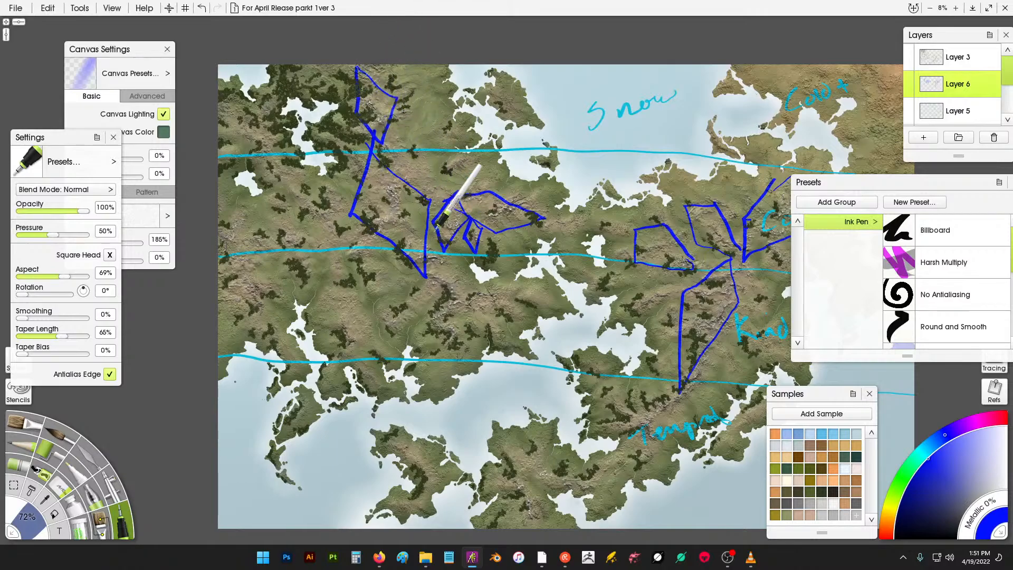
mouse_move(425, 277)
left_mouse_down()
mouse_move(464, 318)
mouse_move(470, 294)
mouse_move(432, 262)
mouse_move(457, 282)
mouse_move(460, 274)
mouse_move(433, 310)
mouse_move(463, 310)
mouse_move(462, 285)
mouse_move(437, 277)
mouse_move(478, 302)
left_mouse_up()
key("ctrl+z")
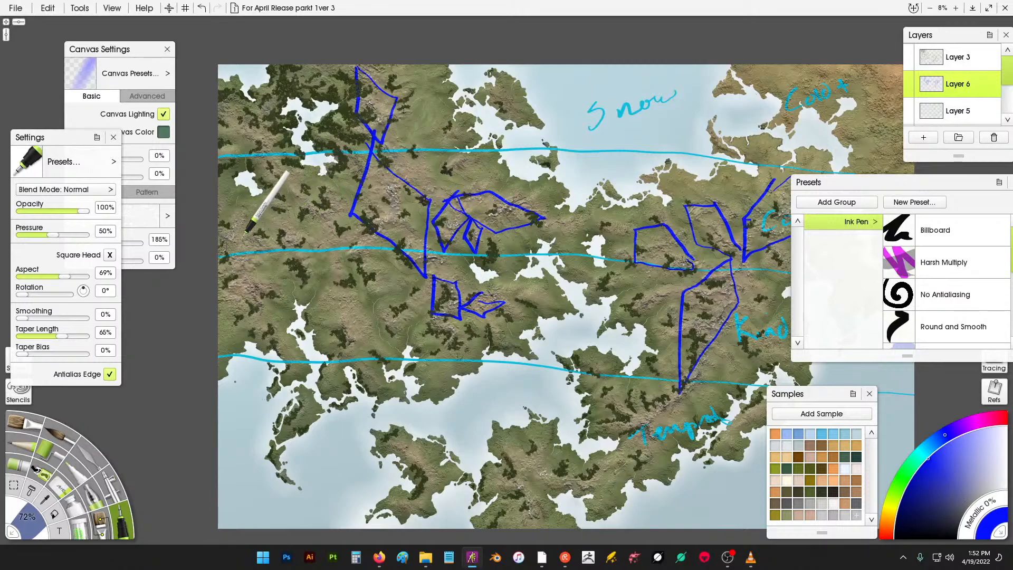
mouse_move(221, 205)
left_mouse_down()
mouse_move(262, 252)
mouse_move(254, 313)
mouse_move(221, 288)
left_mouse_up()
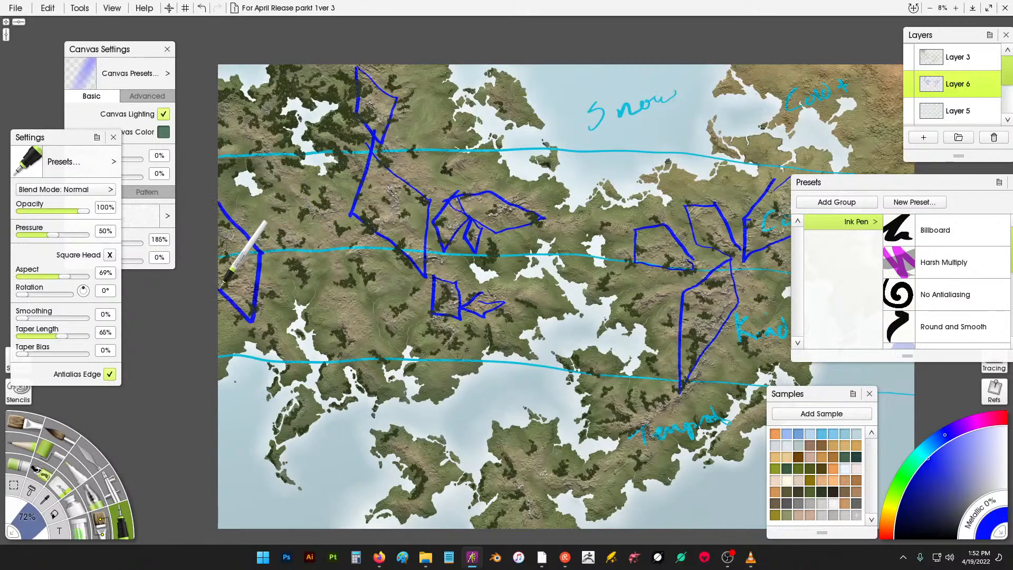
mouse_move(290, 185)
left_mouse_down()
mouse_move(298, 215)
mouse_move(334, 221)
mouse_move(329, 190)
mouse_move(289, 188)
left_mouse_up()
- Outline the northeastern mountain ranges around the "Coast" and "Cold" labels in dark blue
left_click_drag(795, 127, 609, 144)
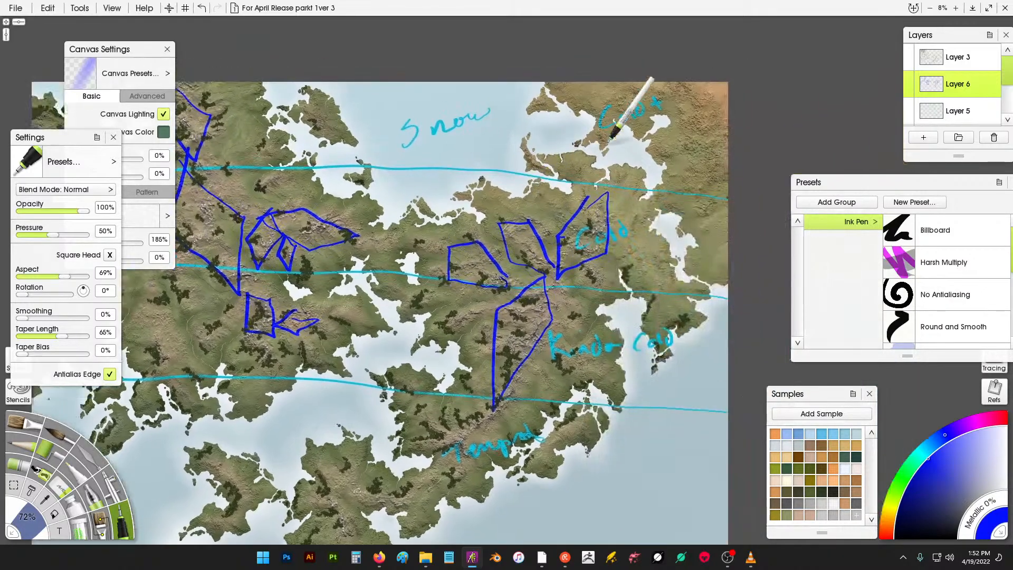
mouse_move(686, 82)
left_mouse_down()
mouse_move(650, 142)
mouse_move(721, 244)
mouse_move(744, 113)
left_mouse_up()
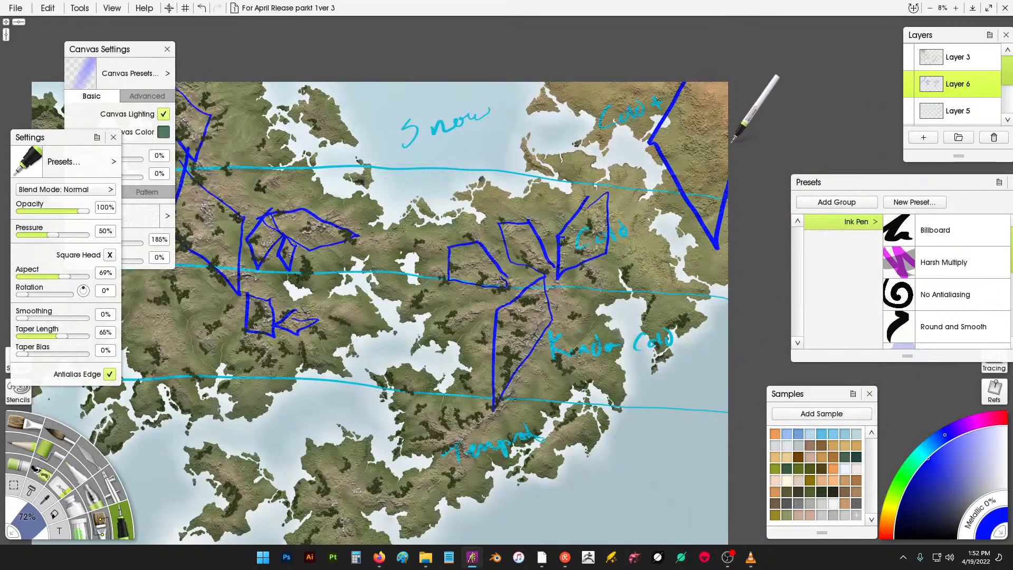
mouse_move(621, 77)
left_mouse_down()
mouse_move(574, 123)
mouse_move(644, 111)
mouse_move(655, 69)
left_mouse_up()
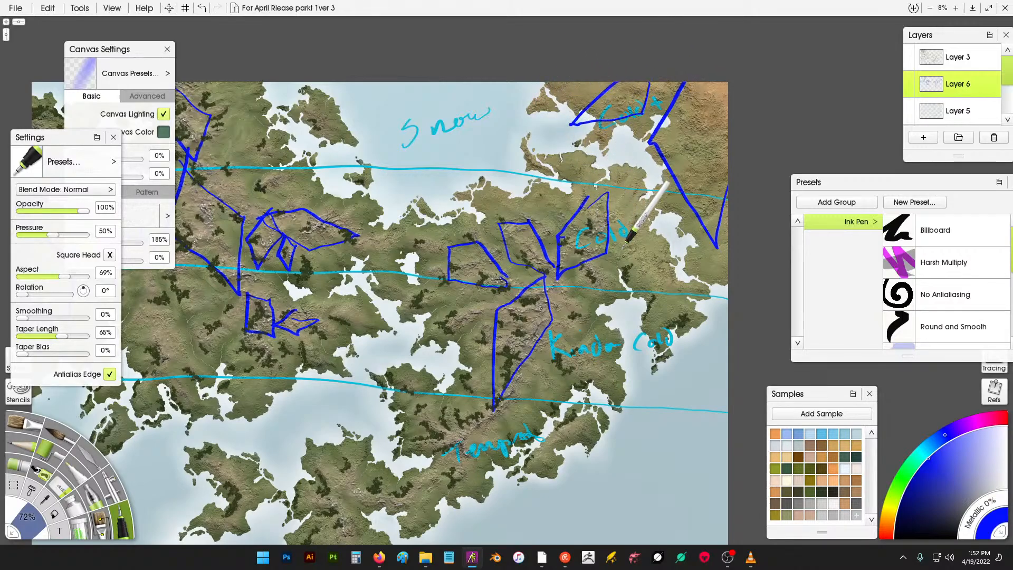
mouse_move(616, 236)
left_mouse_down()
mouse_move(652, 252)
mouse_move(669, 285)
mouse_move(624, 266)
mouse_move(621, 233)
left_mouse_up()
mouse_move(581, 278)
left_mouse_down()
mouse_move(602, 308)
mouse_move(596, 265)
left_mouse_up()
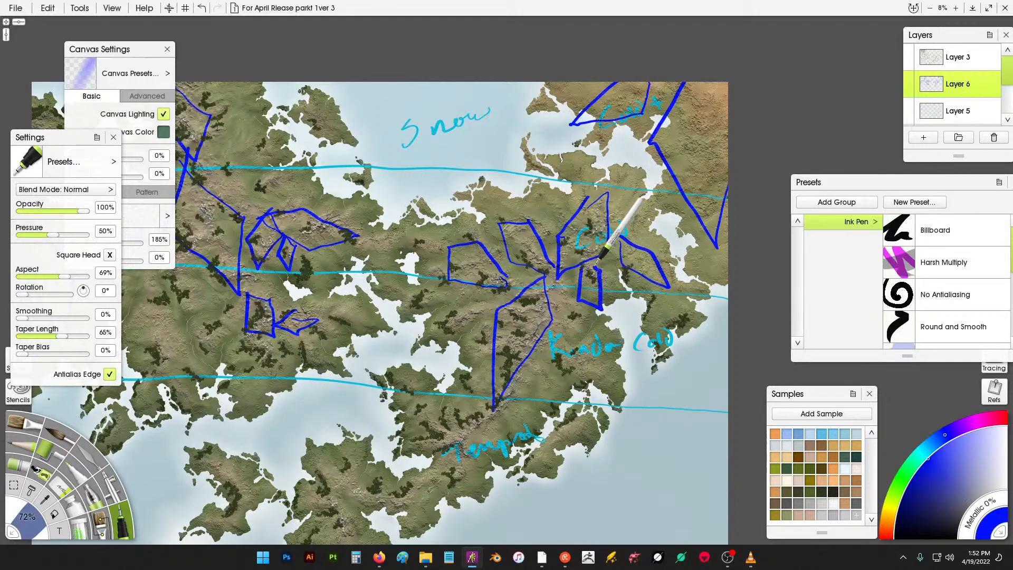
mouse_move(588, 196)
left_mouse_down()
mouse_move(509, 283)
mouse_move(519, 343)
mouse_move(584, 285)
left_mouse_up()
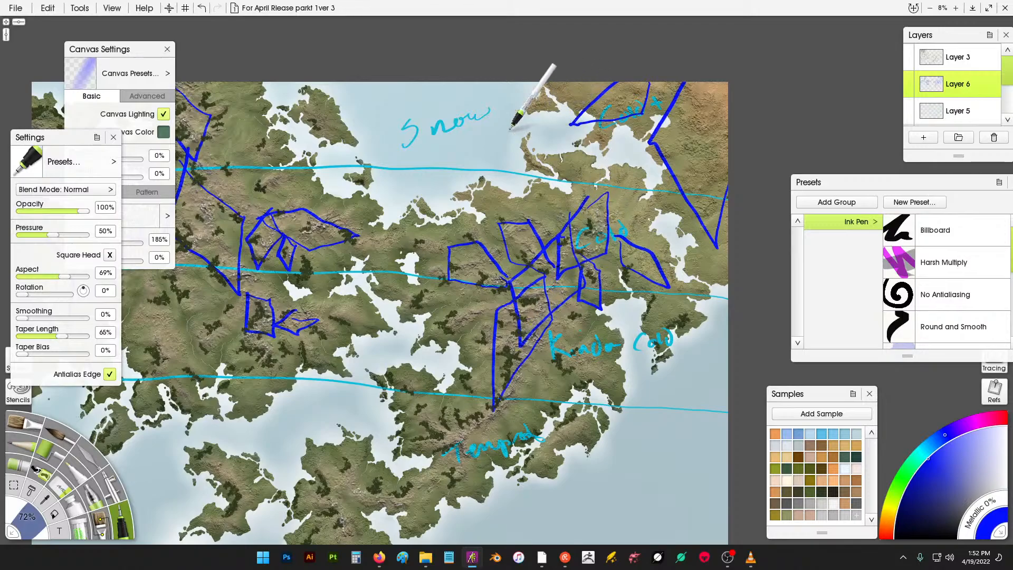
left_click_drag(582, 182, 680, 175)
- Outline the remaining western and southeastern mountain ranges with dark blue Ink Pen strokes
mouse_move(317, 189)
left_mouse_down()
mouse_move(354, 194)
mouse_move(338, 233)
mouse_move(369, 158)
mouse_move(364, 190)
mouse_move(335, 218)
left_mouse_up()
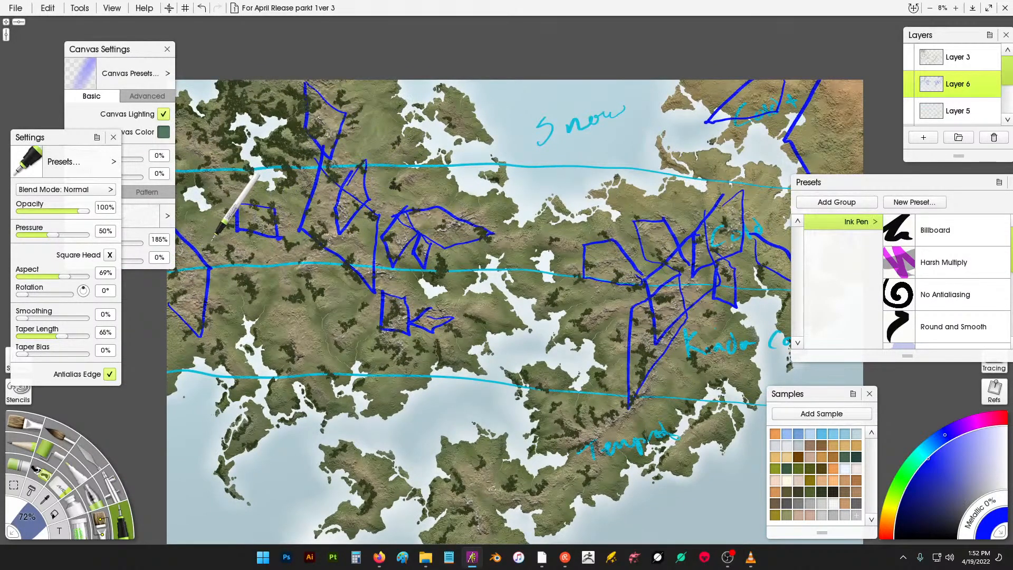
mouse_move(207, 243)
left_mouse_down()
mouse_move(229, 285)
mouse_move(265, 250)
left_mouse_up()
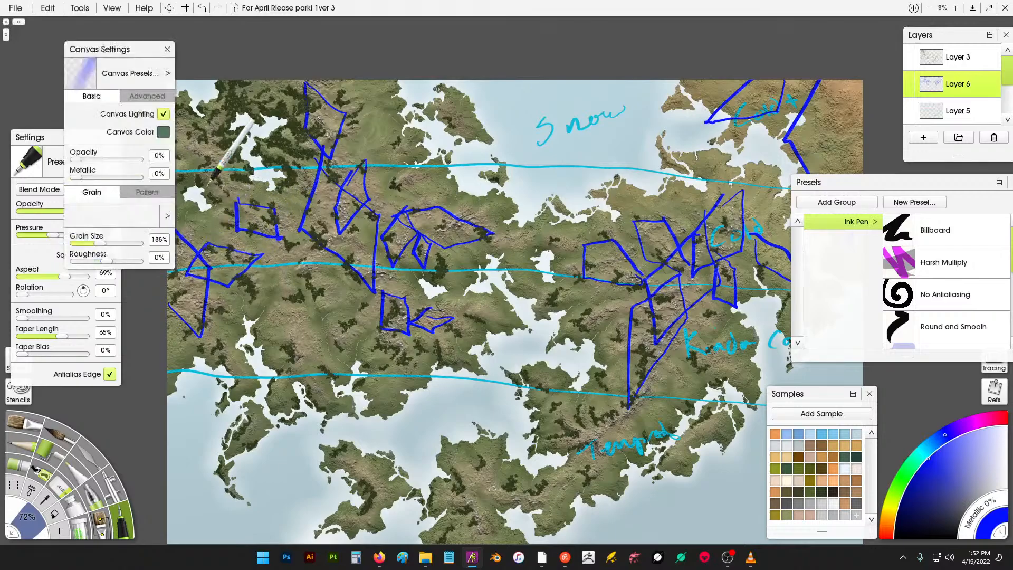
mouse_move(195, 141)
left_mouse_down()
mouse_move(202, 182)
mouse_move(245, 200)
mouse_move(231, 149)
mouse_move(195, 141)
left_mouse_up()
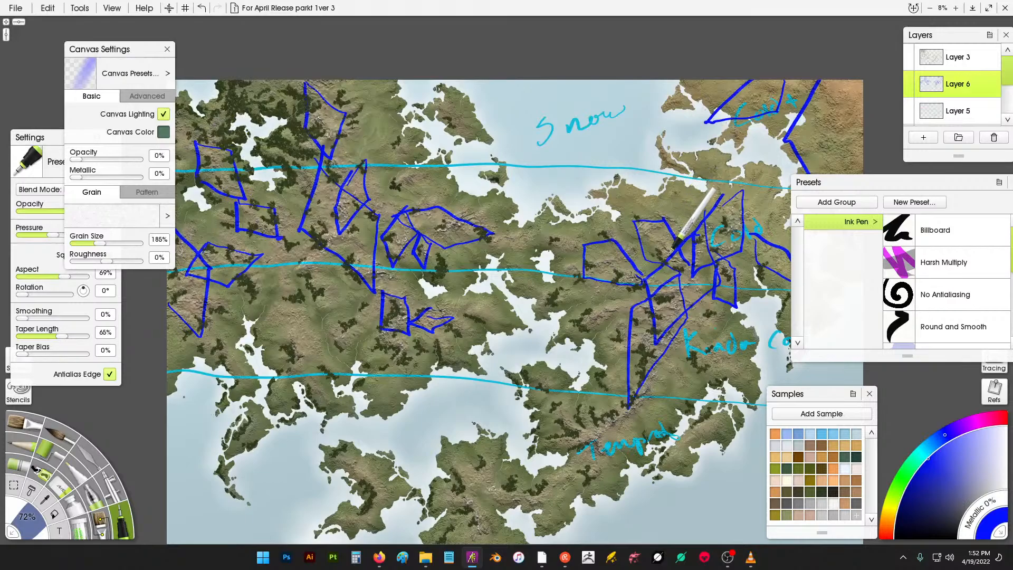
left_click_drag(655, 314, 685, 213)
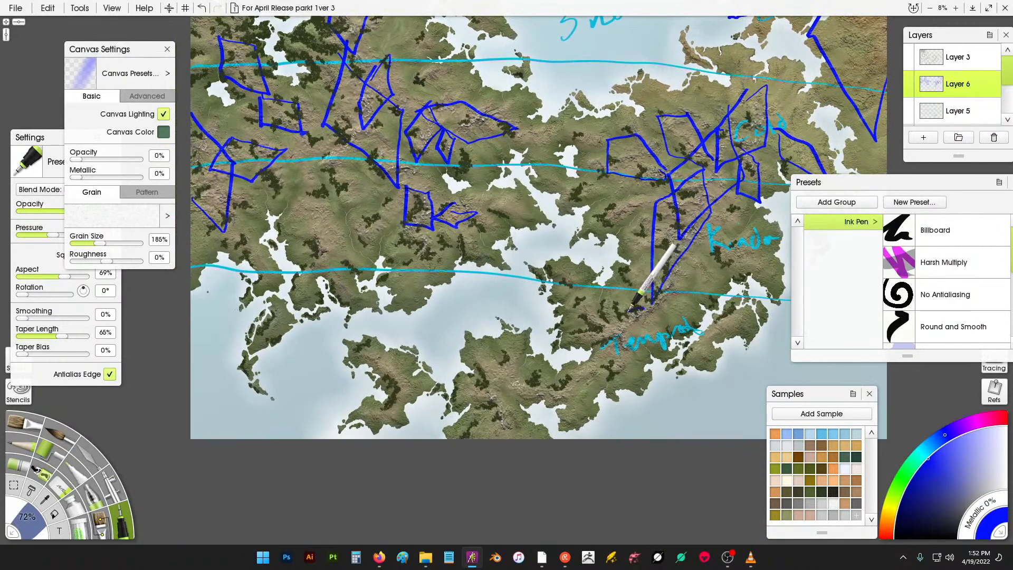
mouse_move(653, 304)
left_mouse_down()
mouse_move(605, 344)
mouse_move(645, 323)
mouse_move(660, 286)
left_mouse_up()
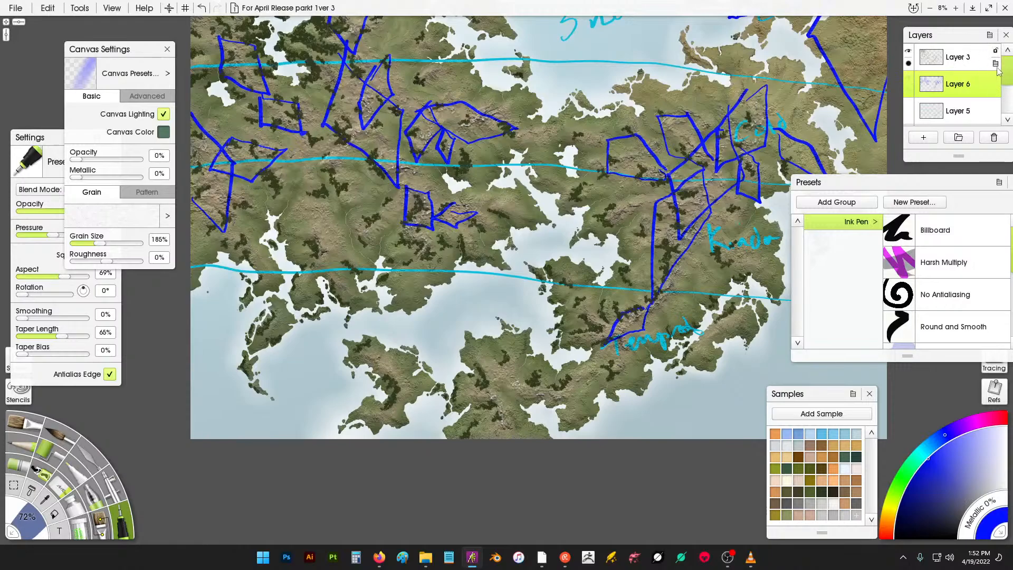
- Set Layer 5's opacity to 10%
left_click(909, 106)
left_click(908, 106)
left_click(909, 117)
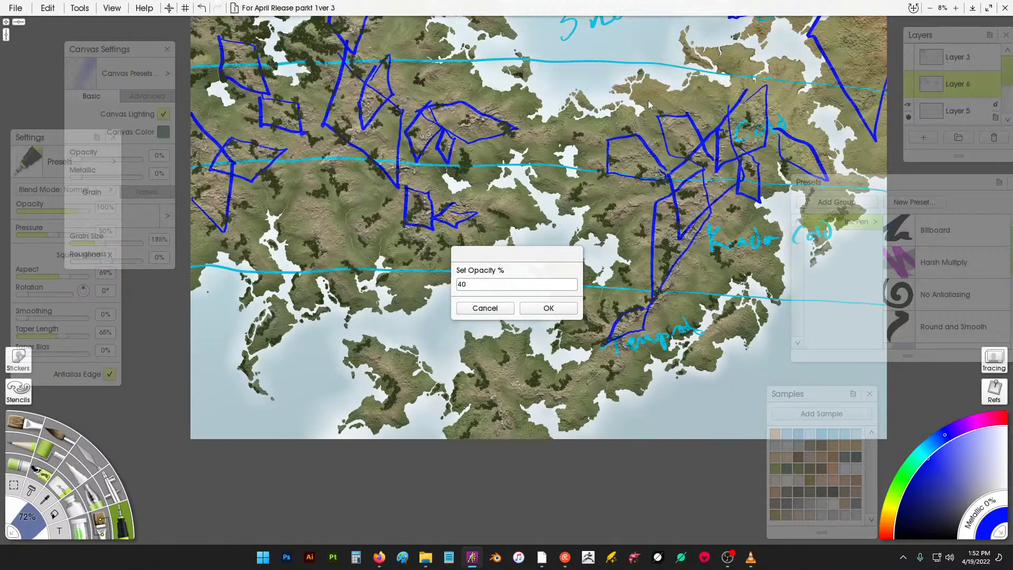
type("10")
key("Return")
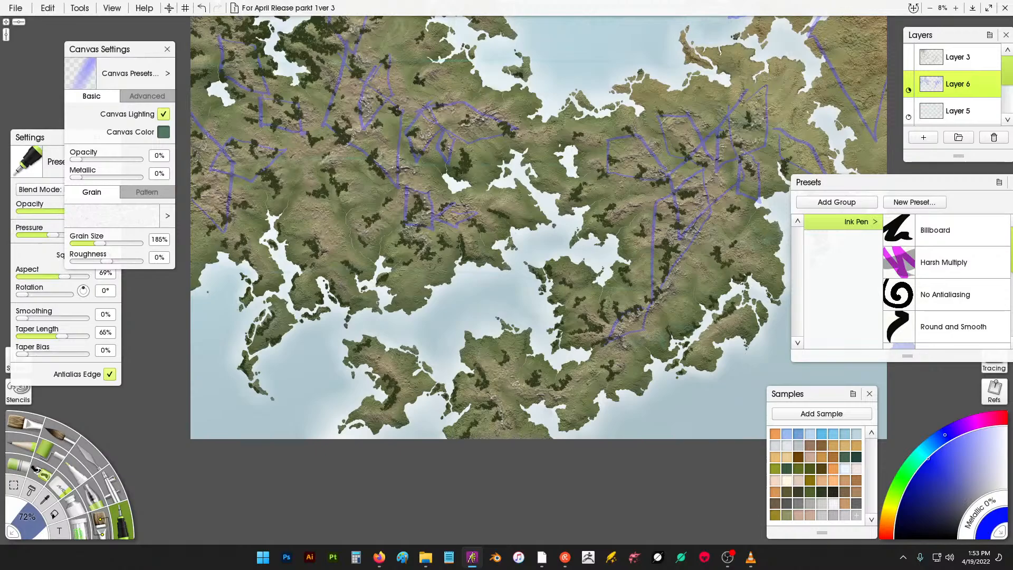
- Select the Layer 2 Copy terrain layer and load the Airbrush with a pale grey sample colour
left_click(834, 515)
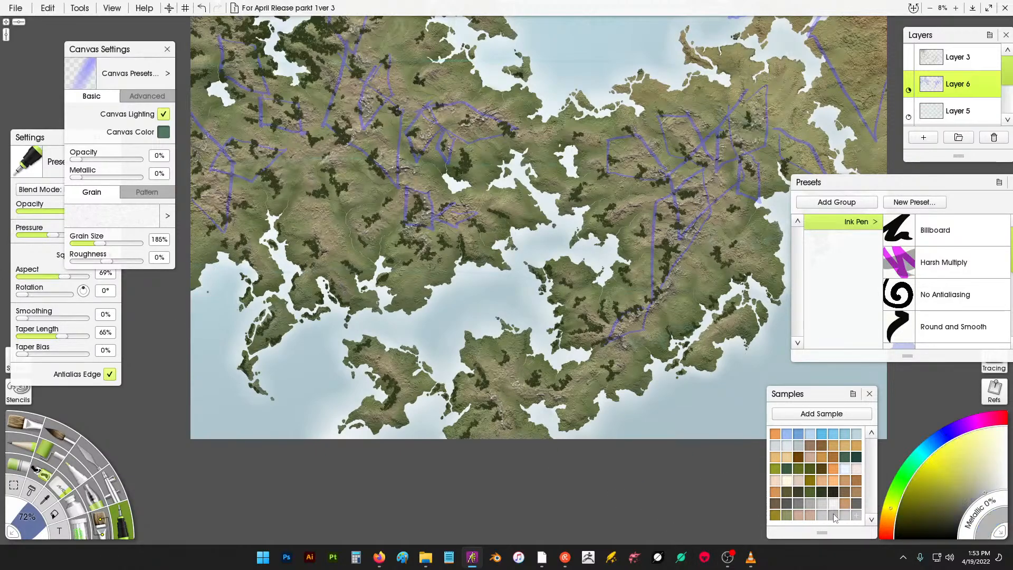
left_click(120, 496)
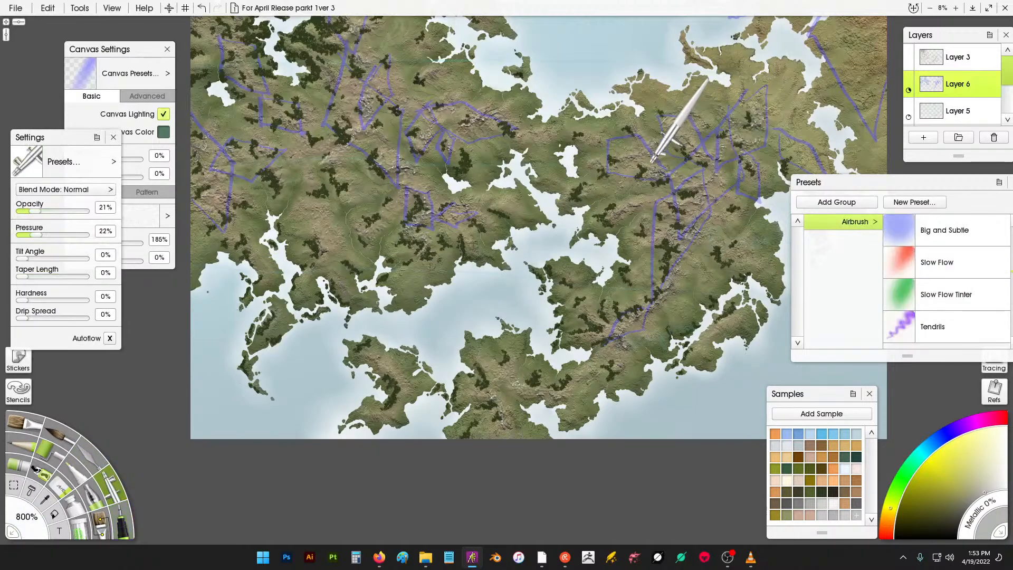
scroll(645, 160, "up", 1)
scroll(645, 160, "up", 2)
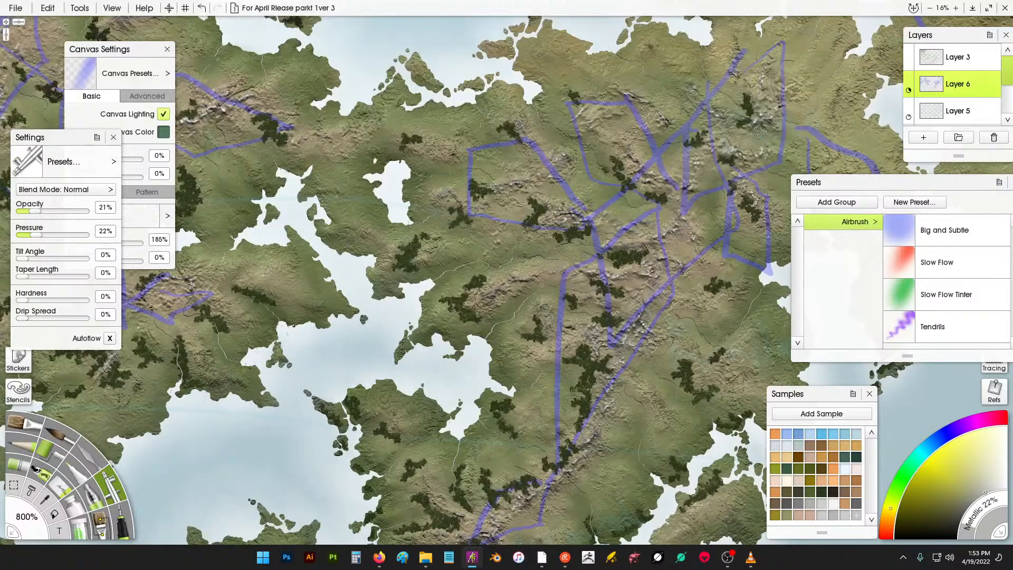
scroll(961, 85, "down", 3)
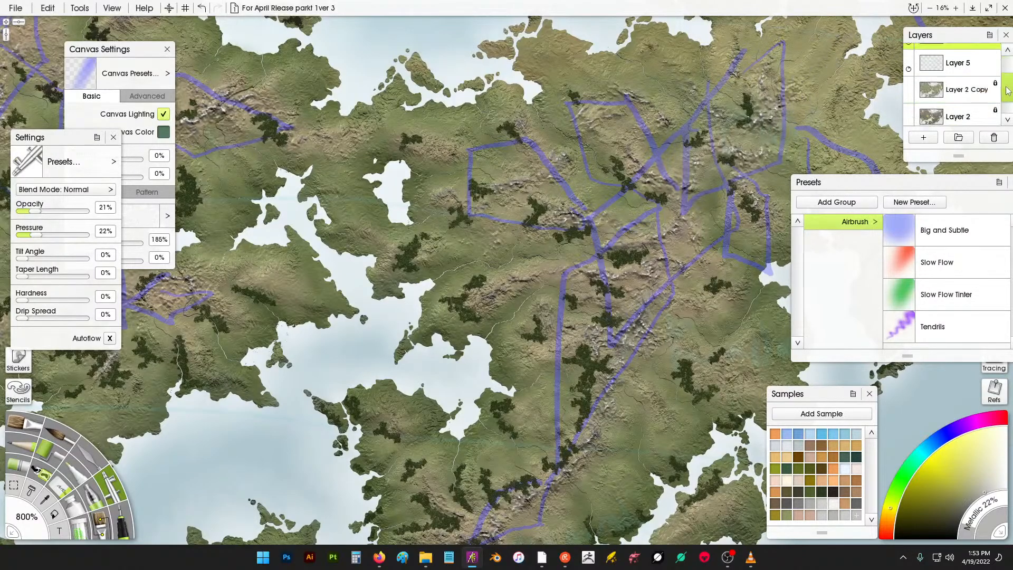
left_click(962, 77)
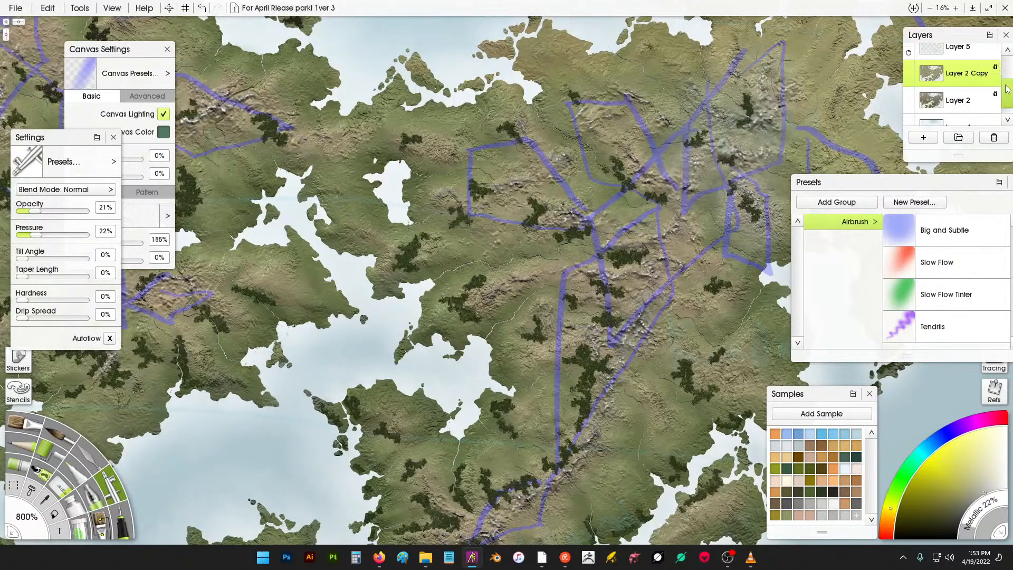
scroll(996, 57, "up", 3)
left_click(991, 64)
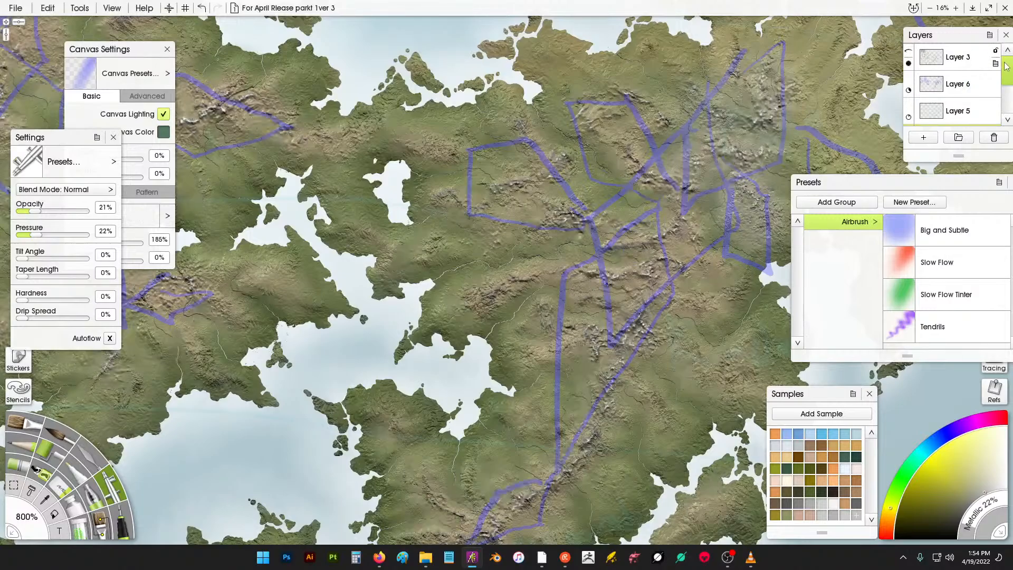
scroll(1008, 69, "down", 3)
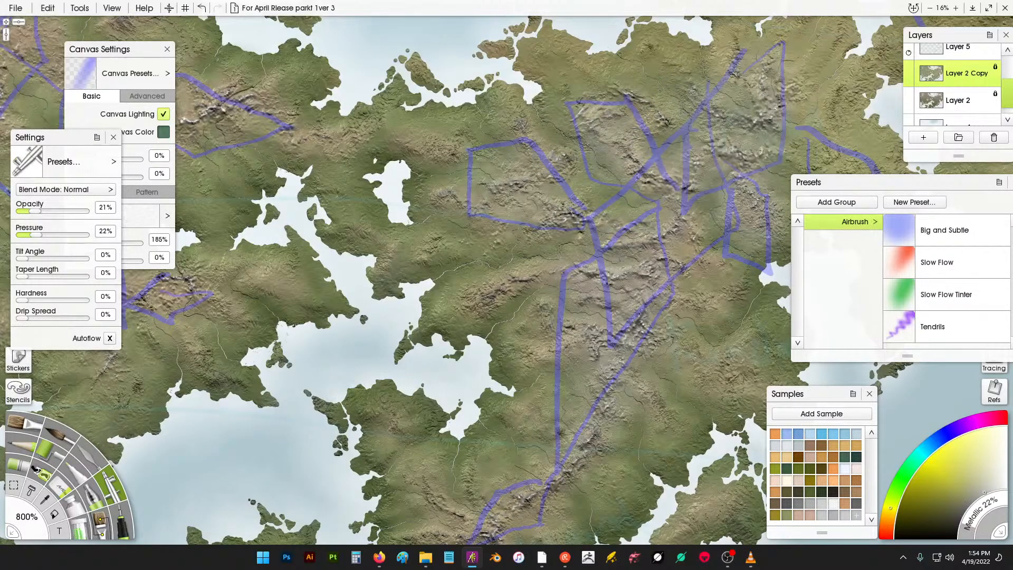
- Airbrush pale highlights over the central mountain ranges on the terrain layer
scroll(406, 116, "left", 5)
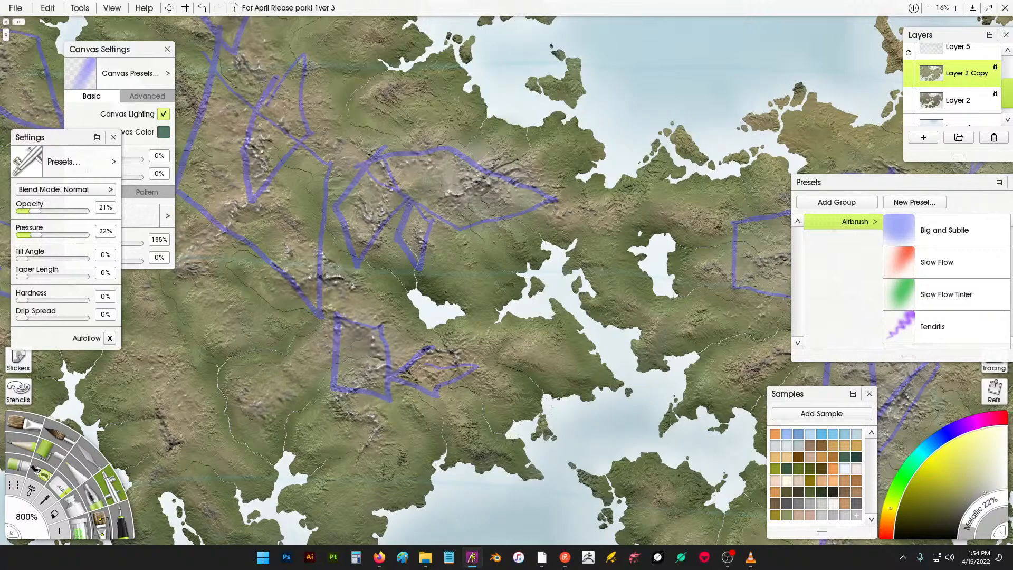
left_click_drag(339, 181, 441, 124)
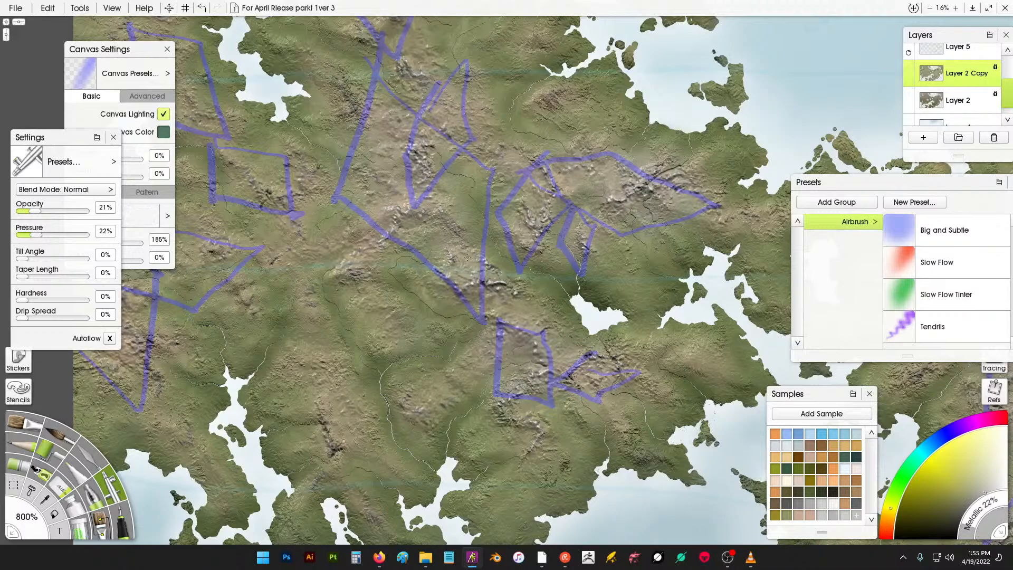
left_click_drag(296, 182, 449, 196)
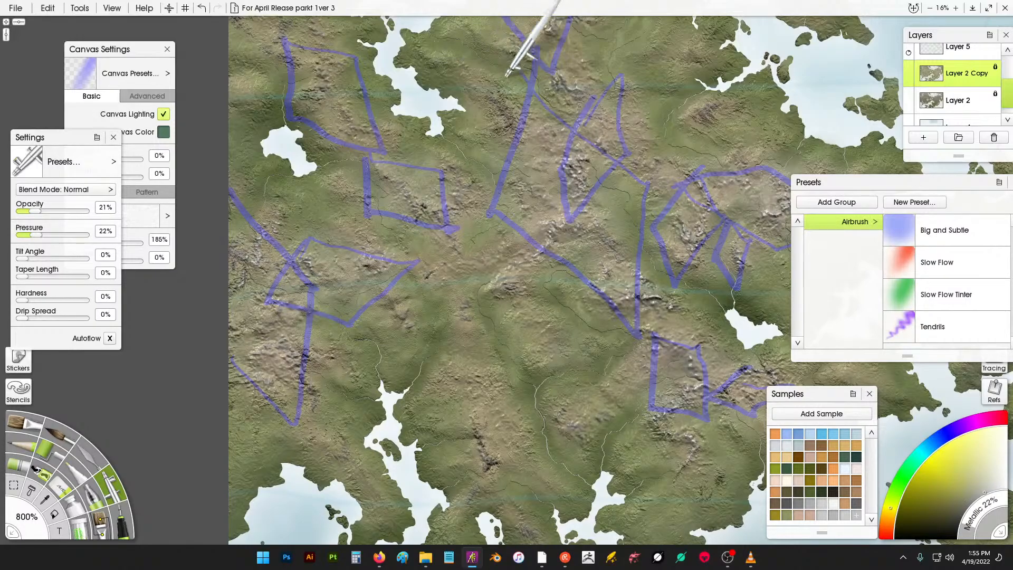
left_click_drag(521, 27, 523, 177)
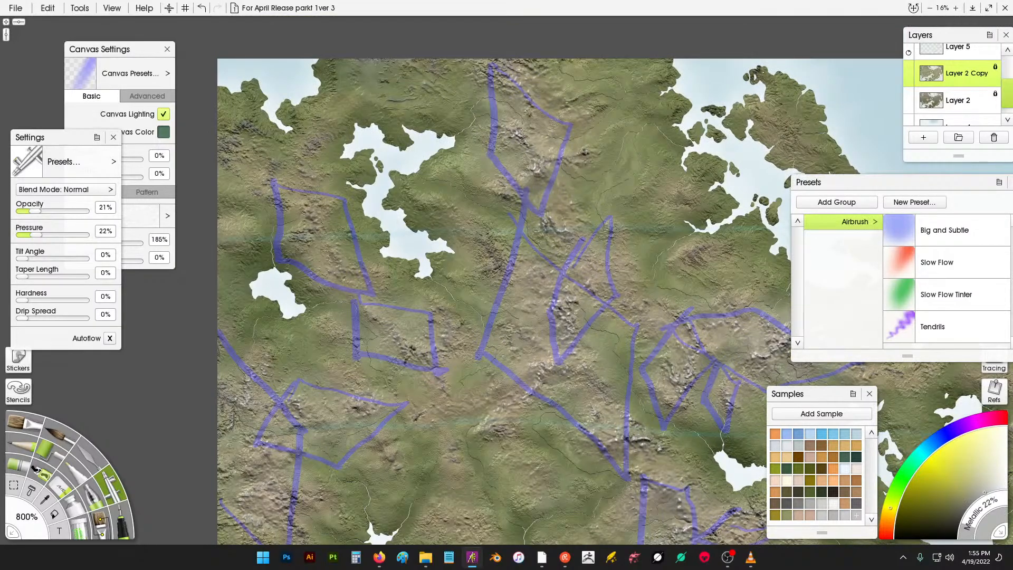
left_click_drag(636, 253, 354, 184)
left_click_drag(736, 221, 415, 186)
left_click_drag(603, 203, 259, 319)
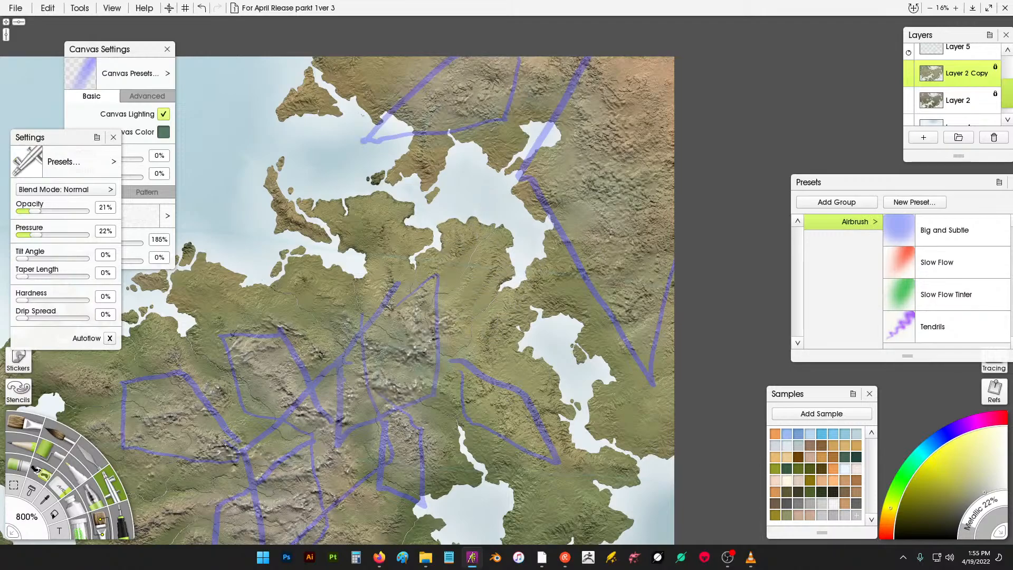
left_click_drag(473, 364, 467, 270)
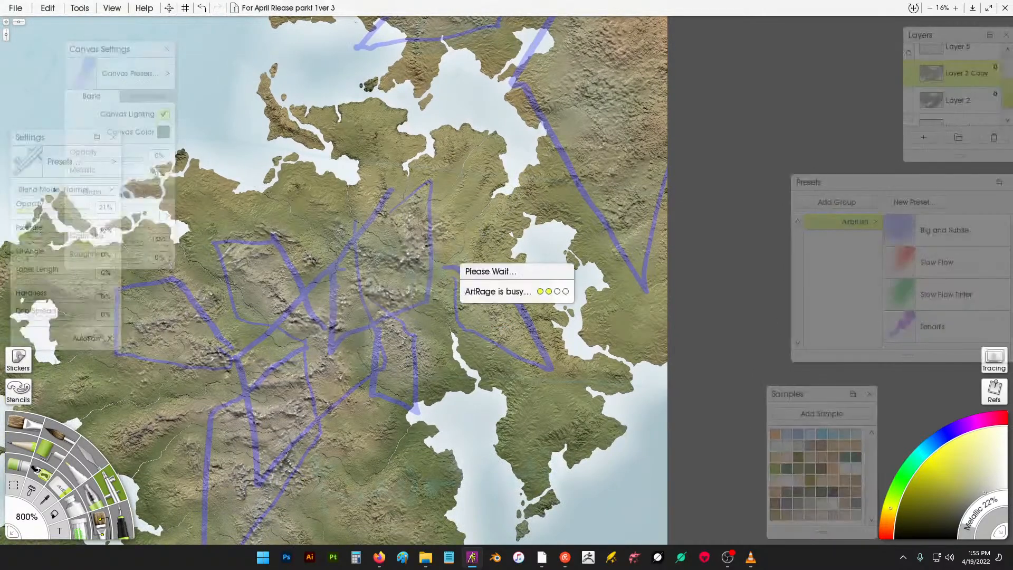
mouse_move(416, 306)
left_mouse_down()
mouse_move(408, 330)
mouse_move(377, 326)
left_mouse_up()
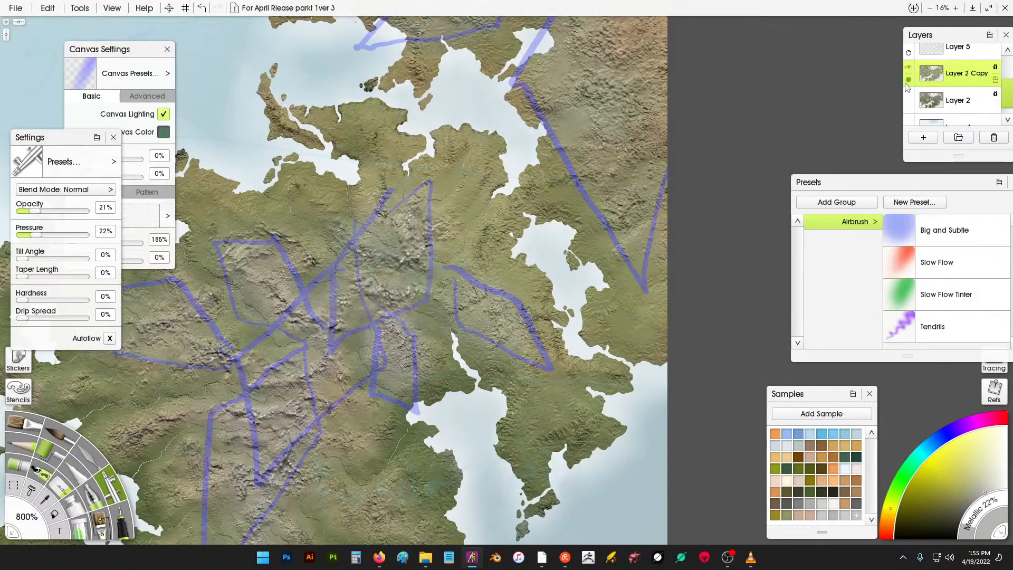
- Hide Layer 6 with the blue mountain outlines
scroll(907, 77, "up", 4)
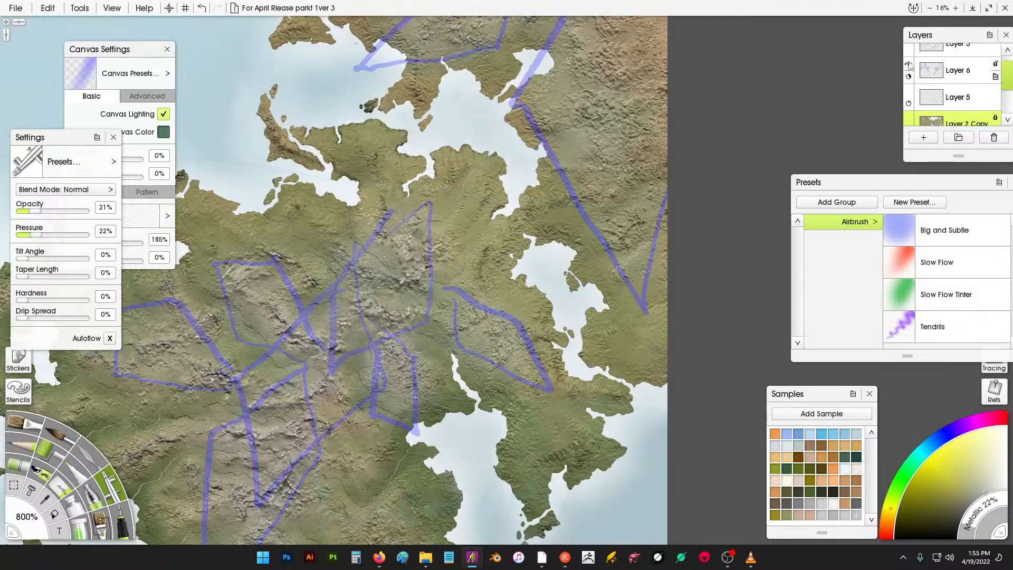
left_click(908, 63)
scroll(543, 132, "down", 6)
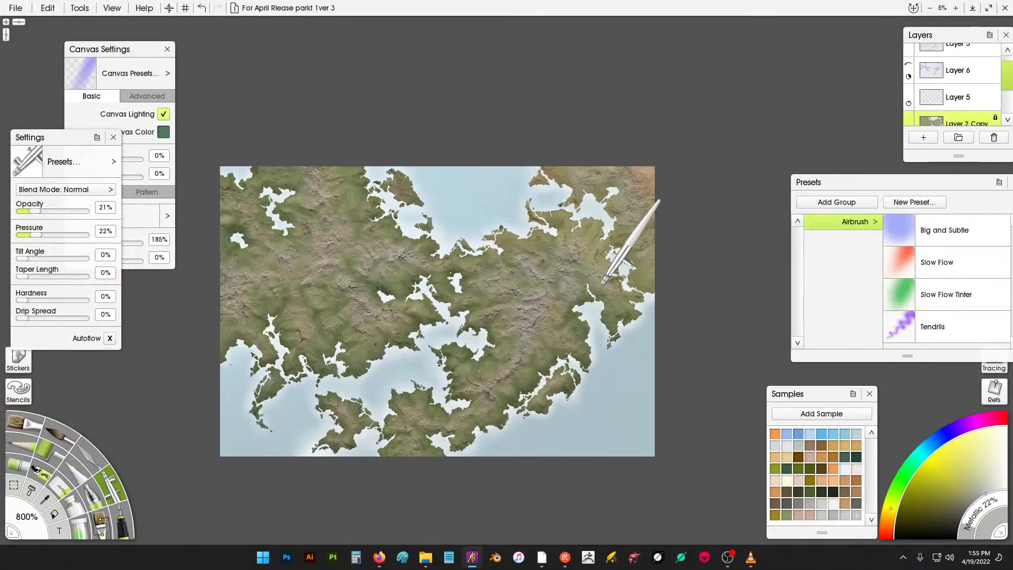
scroll(607, 295, "up", 3)
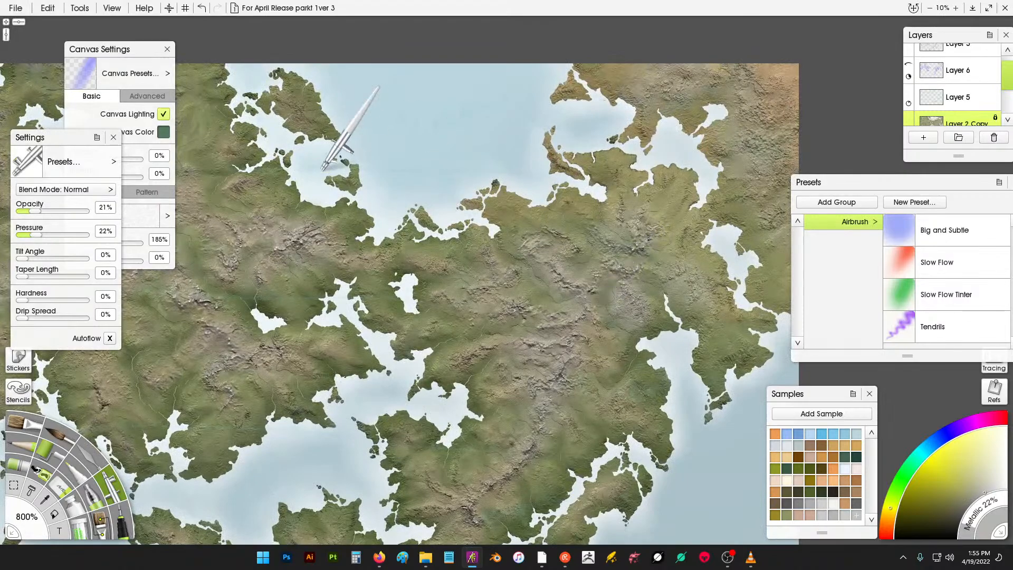
scroll(650, 221, "up", 3)
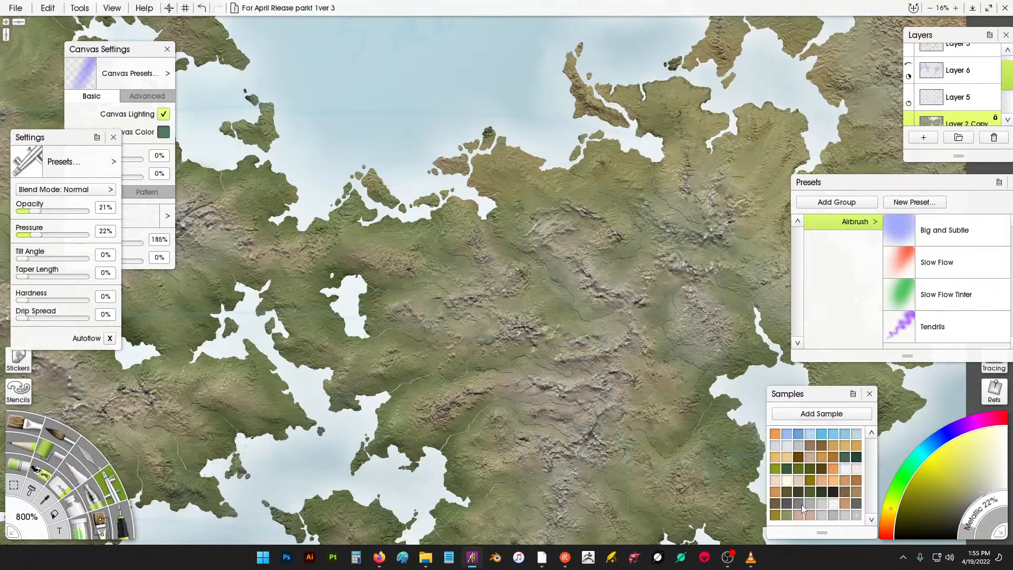
- Pick a darker sample colour and airbrush over the central and northern mountains
left_click(800, 504)
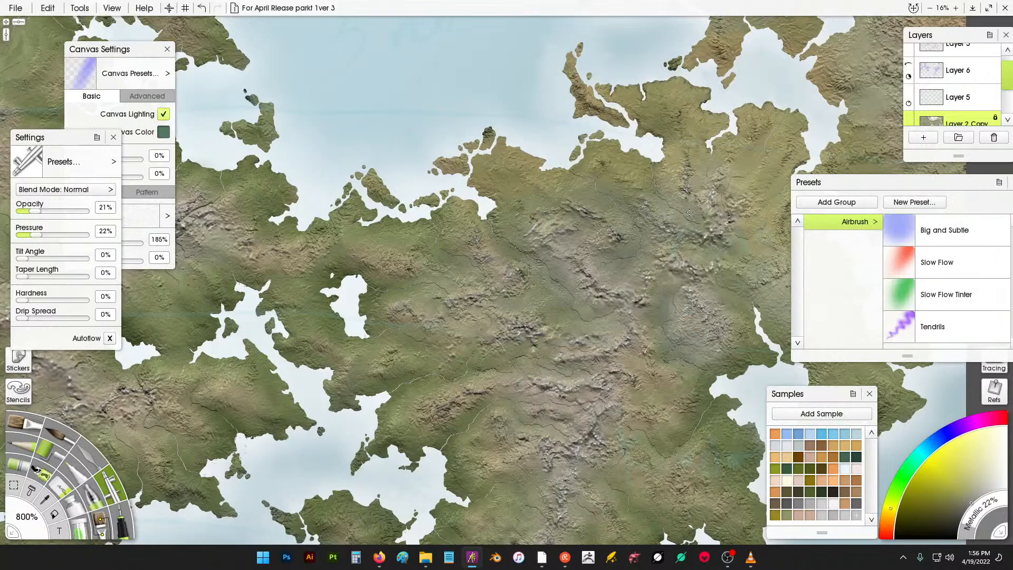
left_click_drag(458, 245, 556, 216)
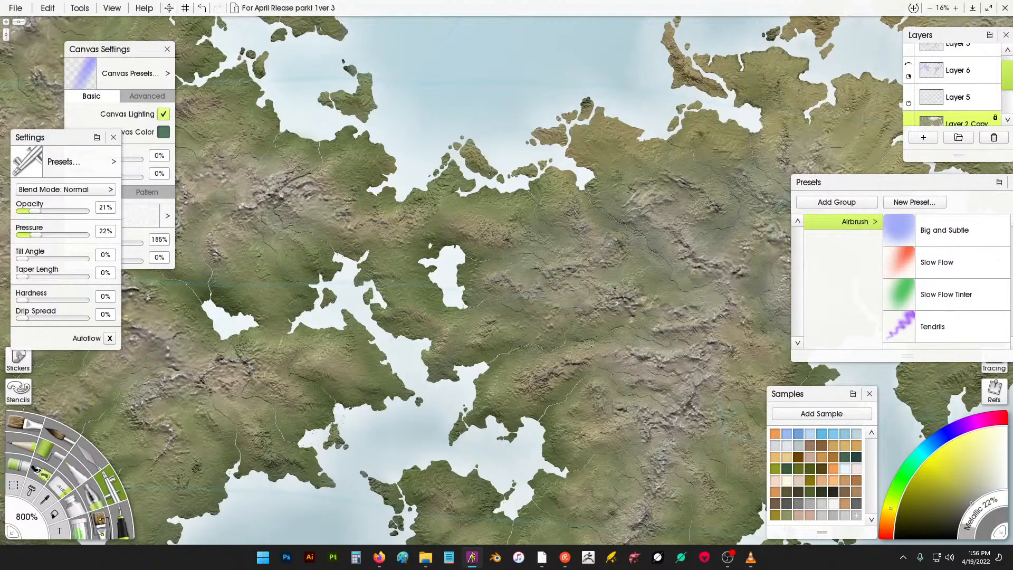
left_click_drag(463, 229, 575, 271)
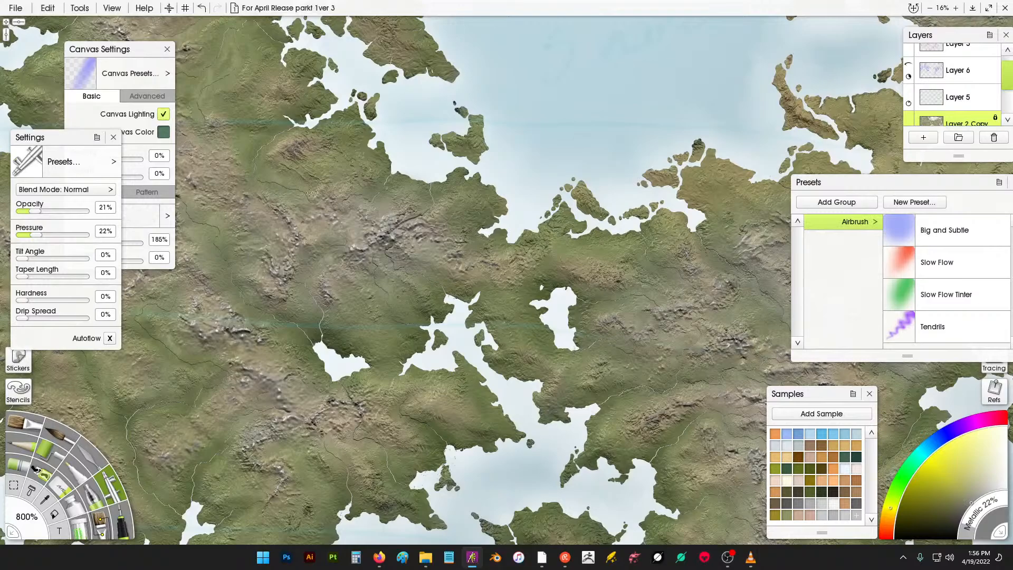
scroll(346, 138, "up", 3)
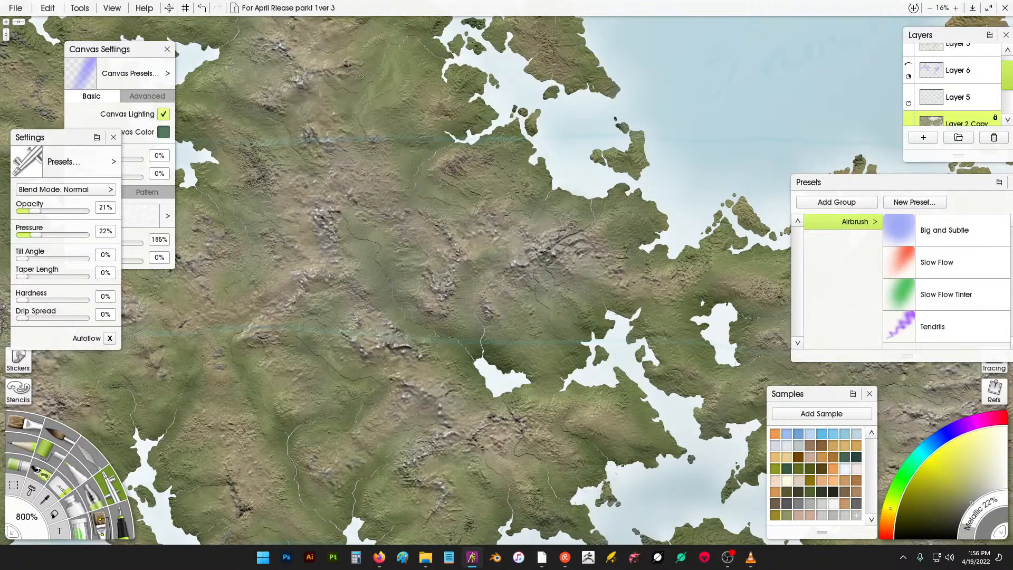
left_click_drag(325, 125, 443, 258)
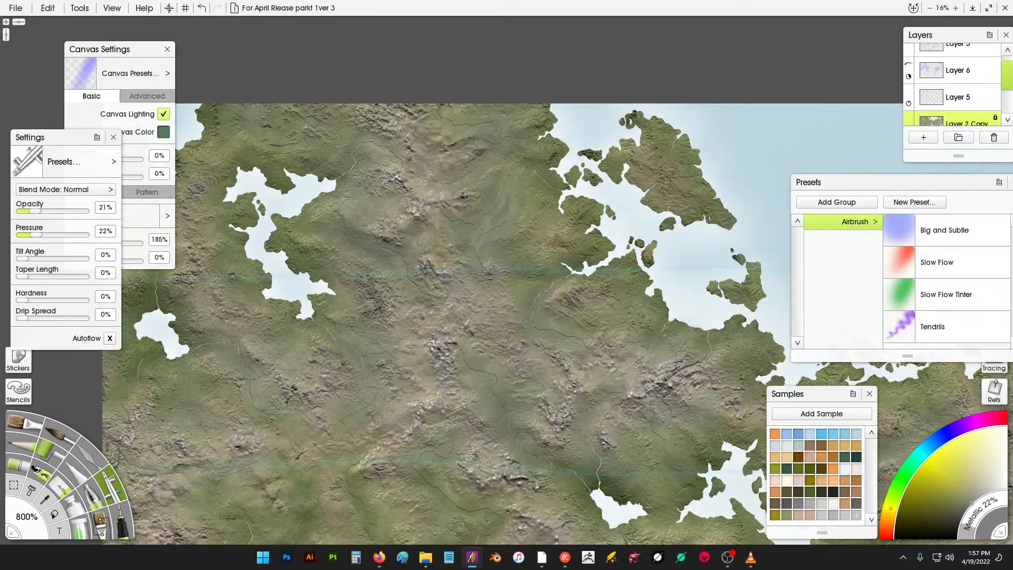
left_click_drag(277, 171, 380, 160)
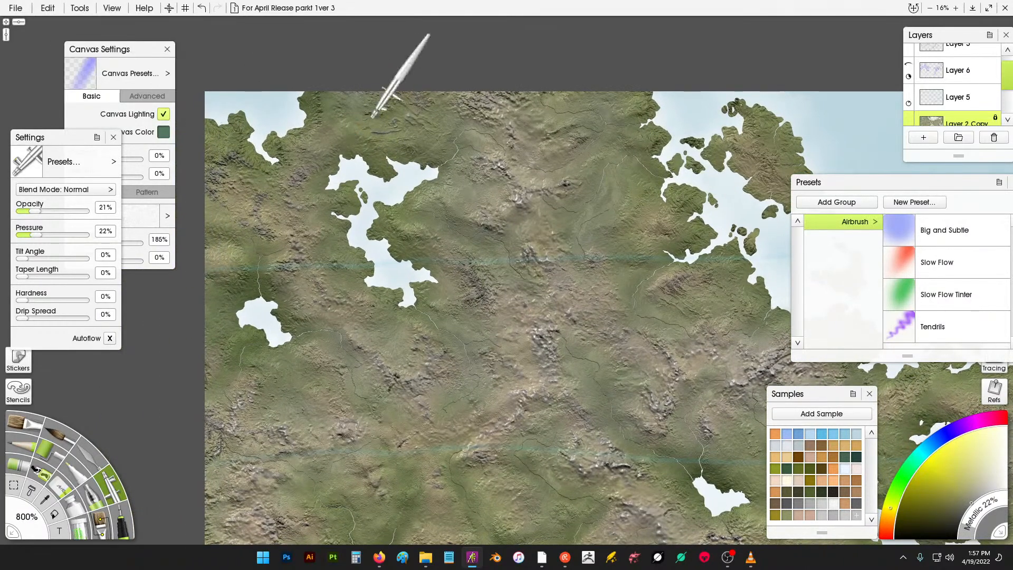
- Pick another colour from the Samples panel and set the Airbrush tool size to 250%
scroll(380, 113, "down", 5)
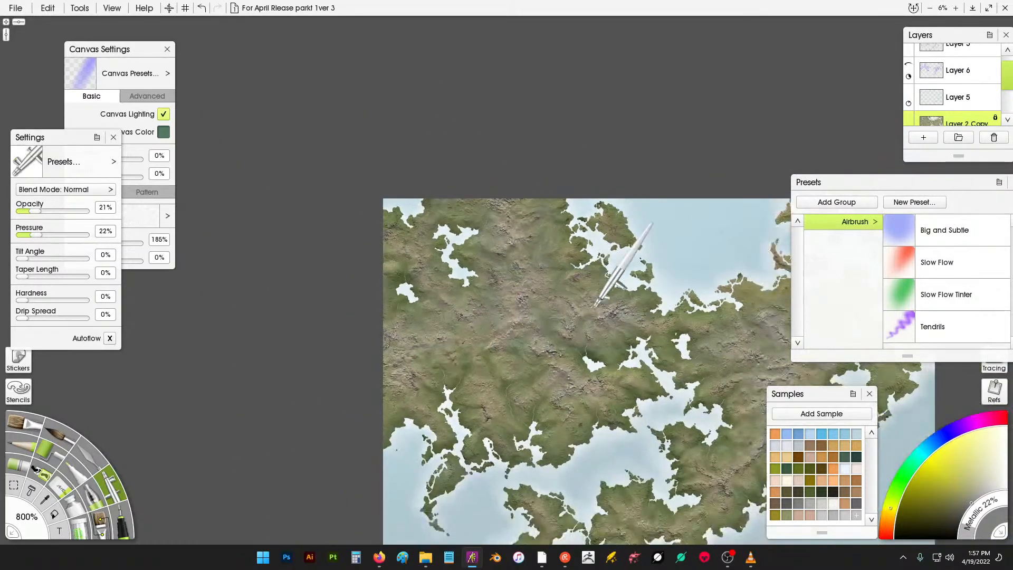
key("Home")
scroll(477, 206, "down", 1)
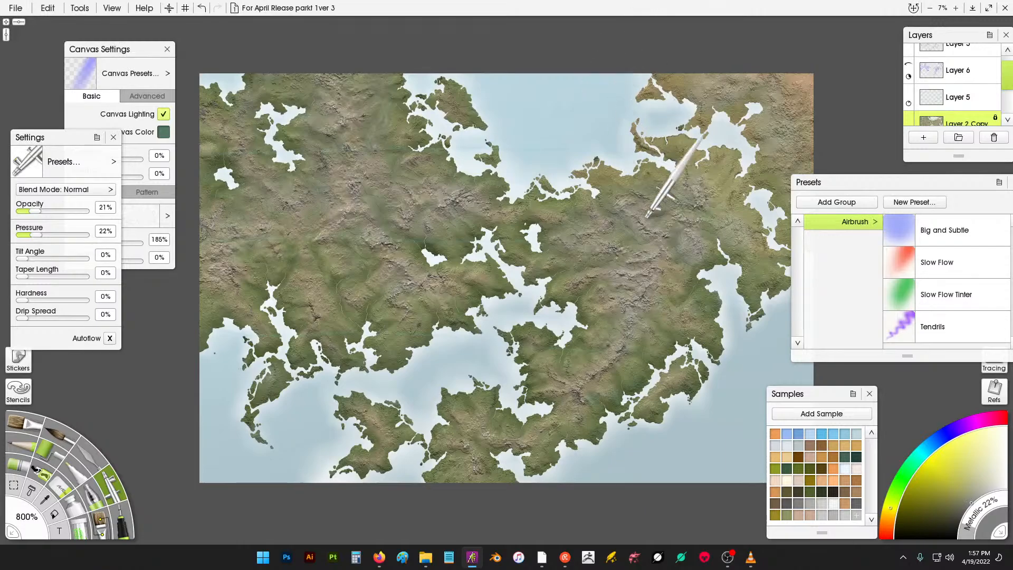
left_click(847, 516)
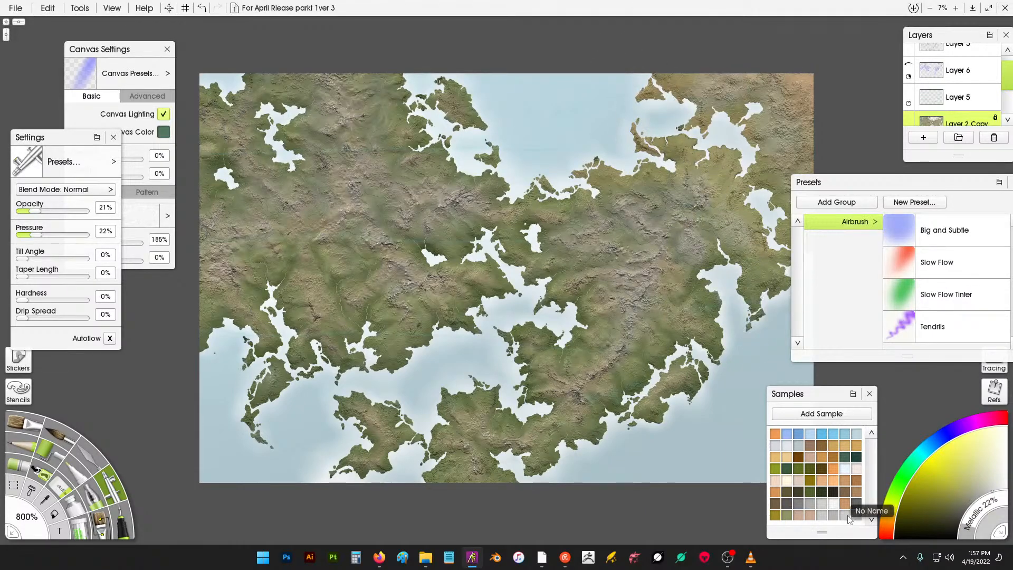
scroll(681, 181, "up", 2)
scroll(688, 184, "down", 1)
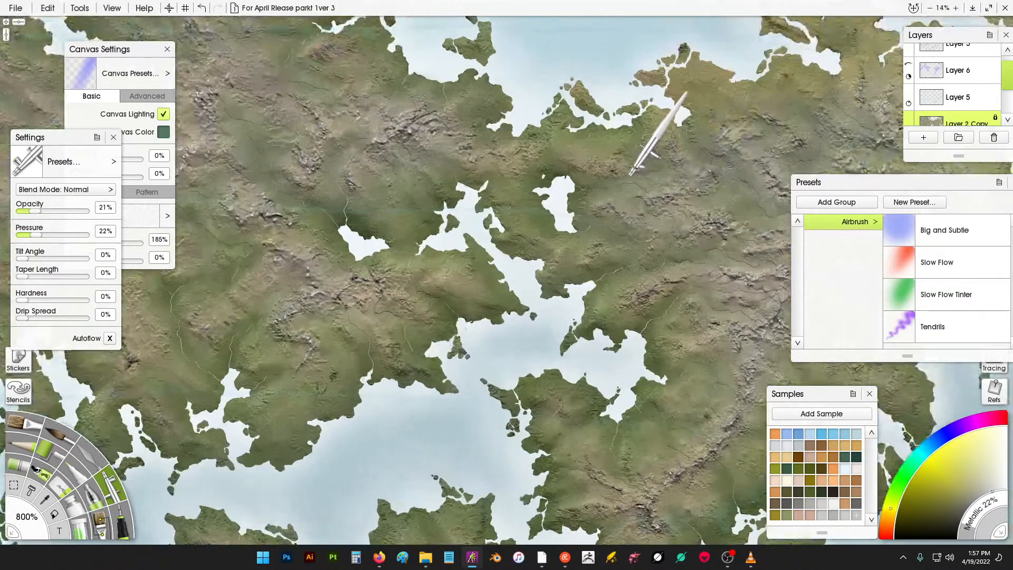
scroll(633, 174, "down", 1)
scroll(715, 182, "up", 4)
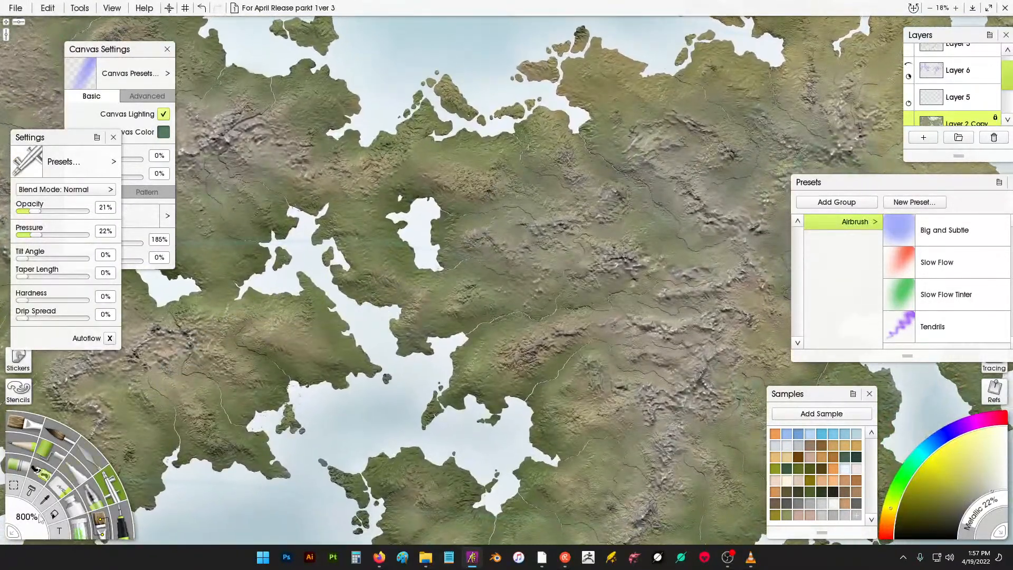
left_click(28, 517)
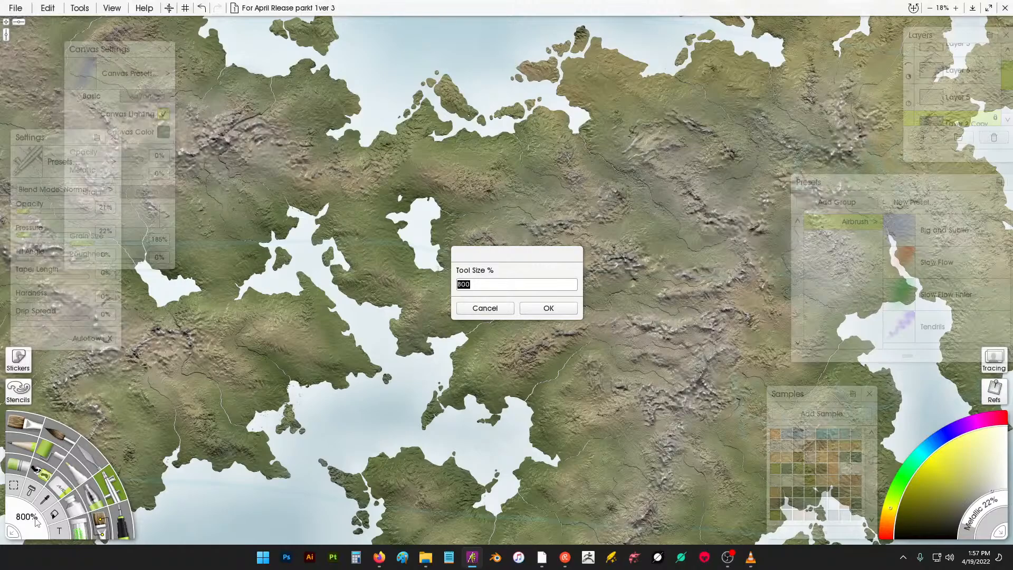
type("250")
key("Return")
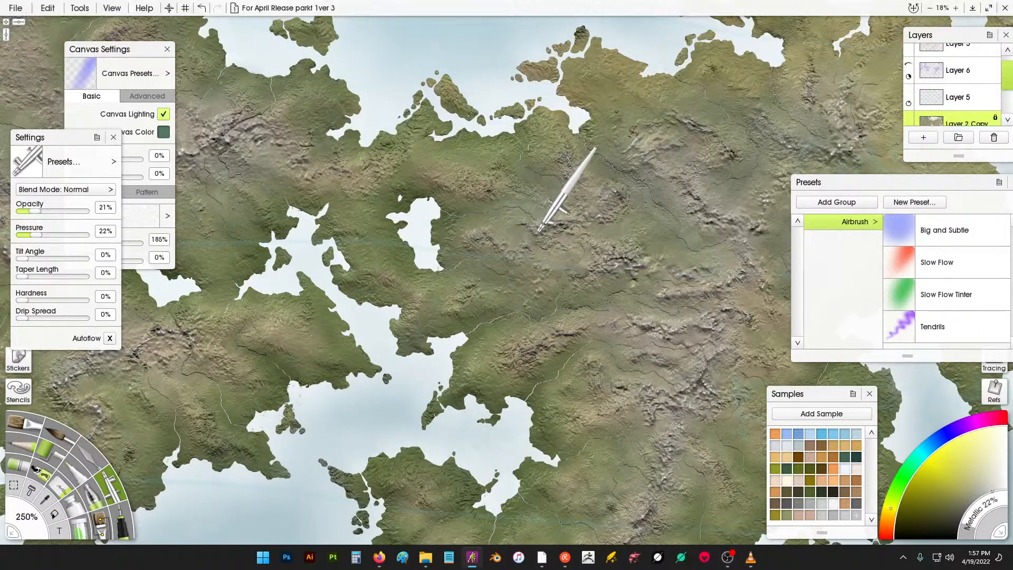
- Raise the Metallic setting to 40% and airbrush over the mountains in the north-east of the continent
left_click_drag(970, 525, 976, 517)
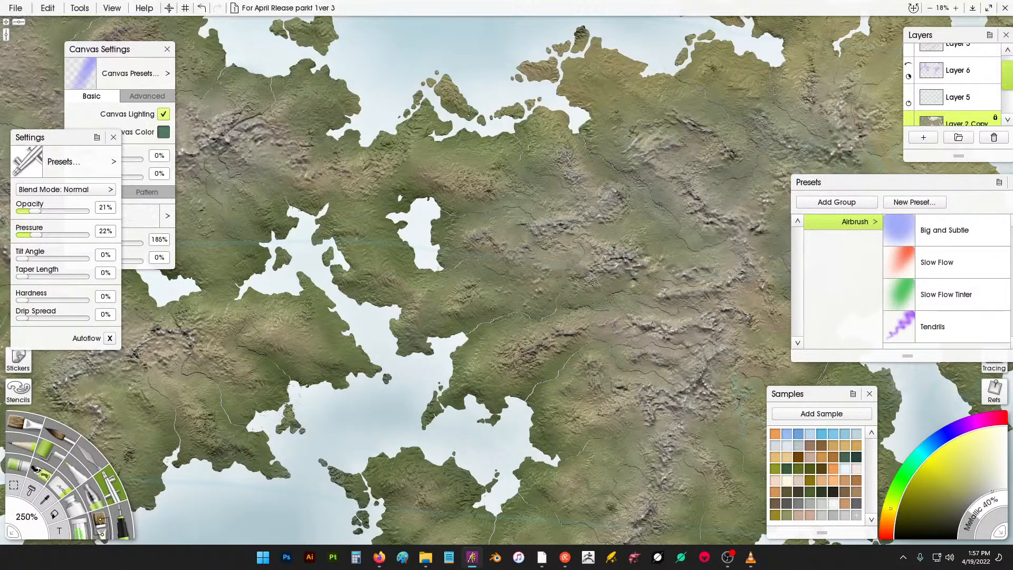
left_click_drag(659, 273, 686, 284)
left_click_drag(761, 226, 776, 172)
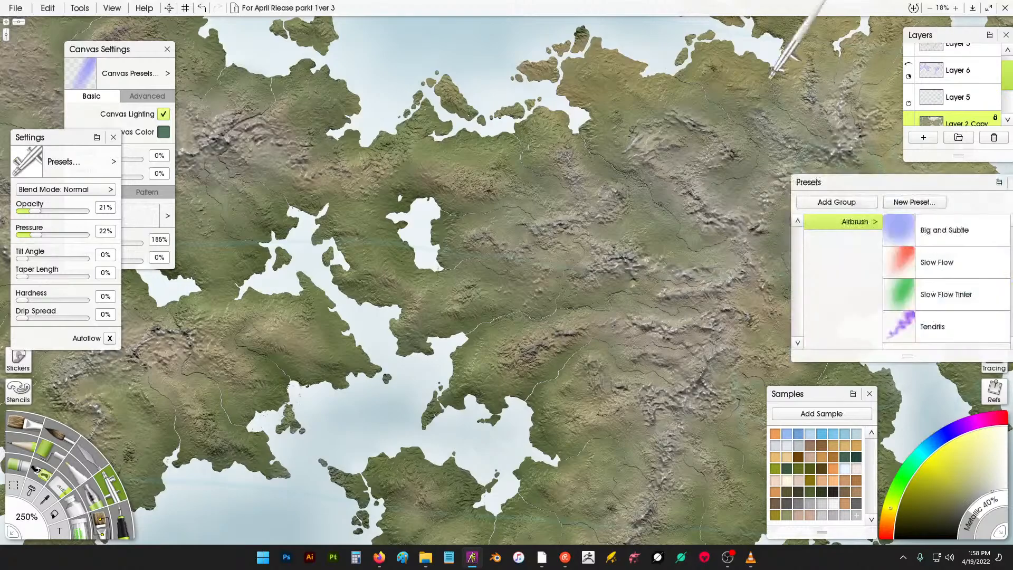
- Airbrush further highlights along the central mountain ranges of the main continent
scroll(662, 232, "down", 5)
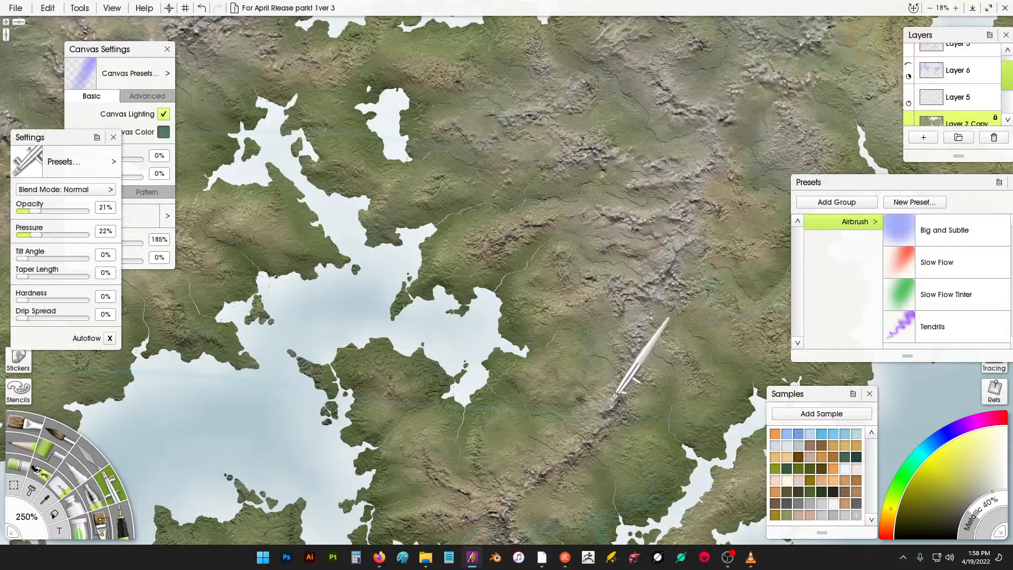
scroll(595, 348, "down", 2)
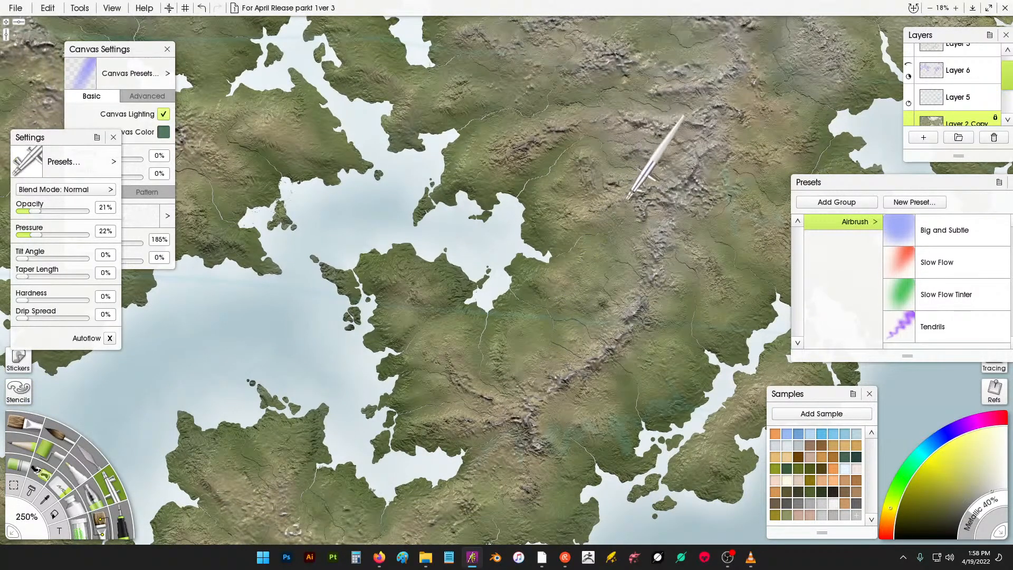
scroll(633, 190, "up", 2)
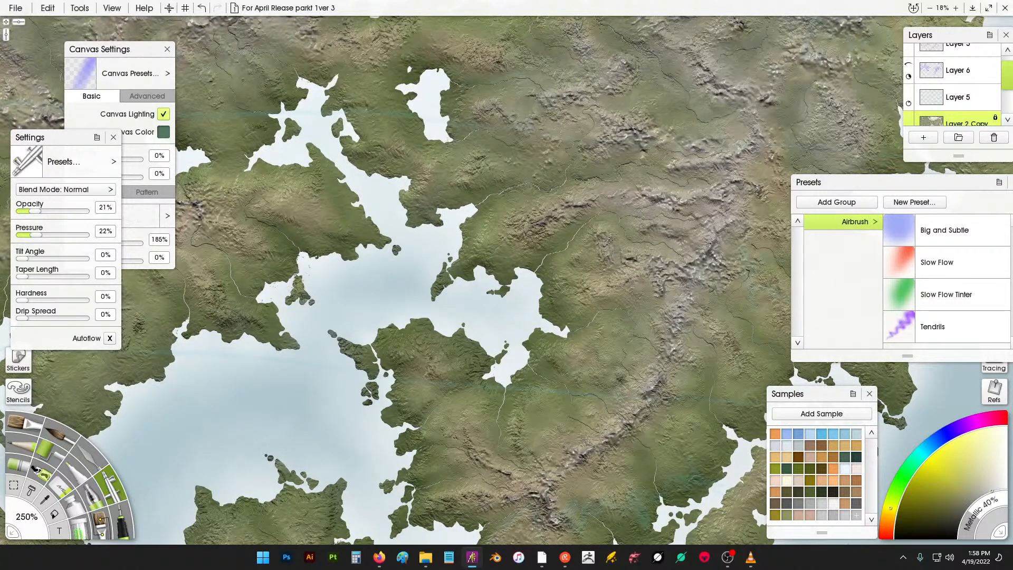
left_click_drag(628, 178, 685, 299)
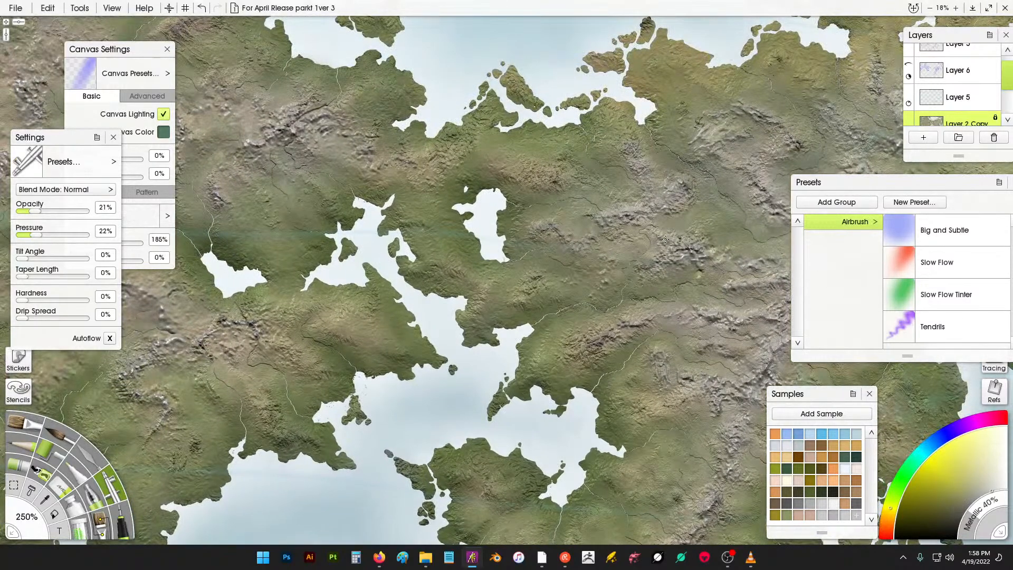
left_click_drag(466, 130, 598, 173)
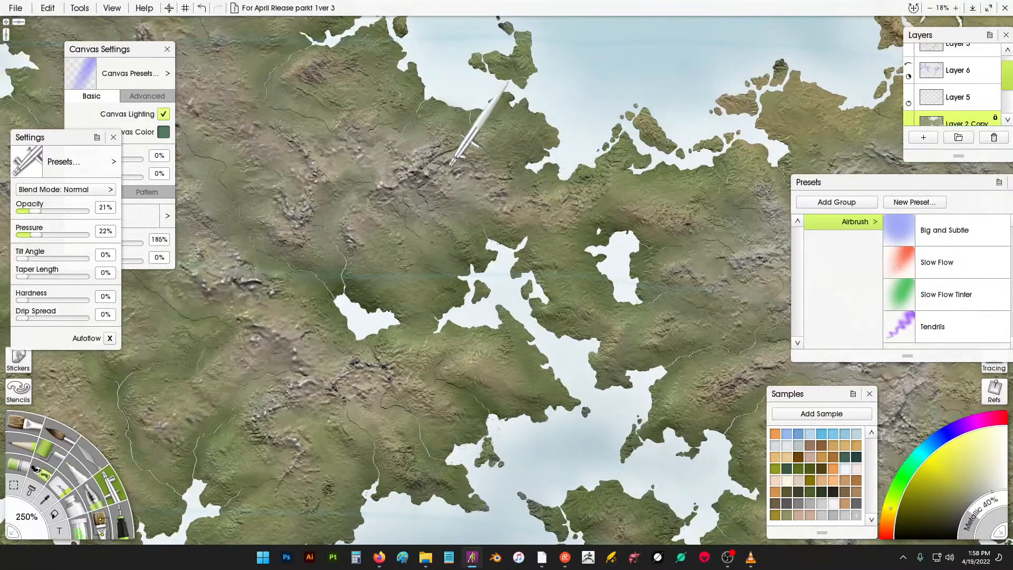
left_click_drag(452, 164, 529, 182)
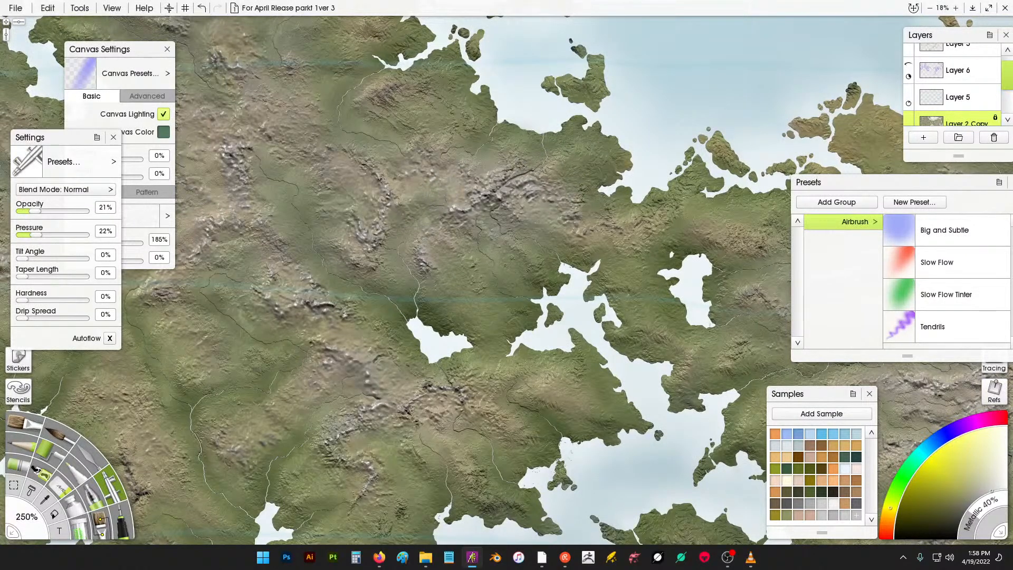
left_click_drag(408, 175, 484, 272)
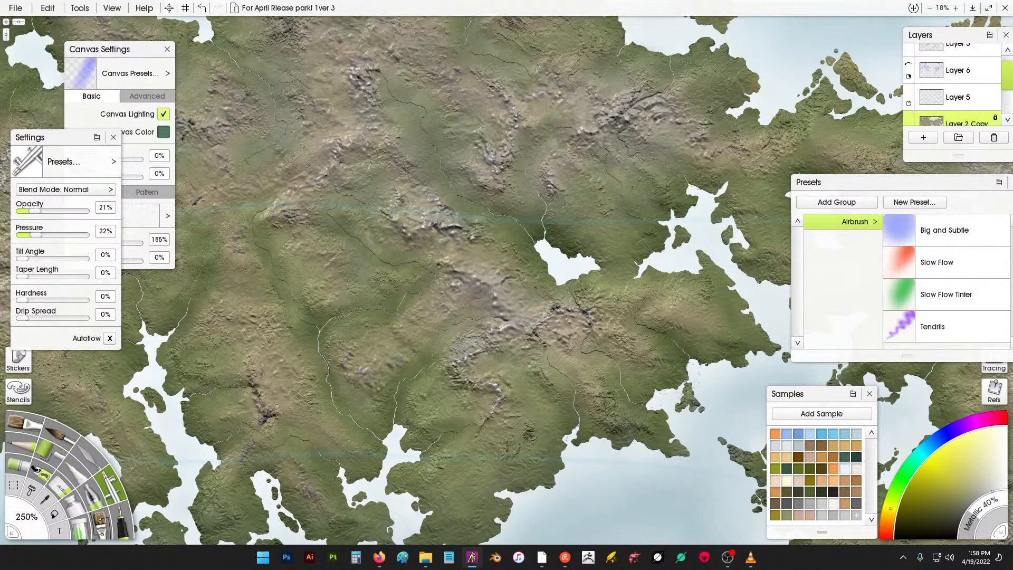
left_click_drag(357, 121, 484, 195)
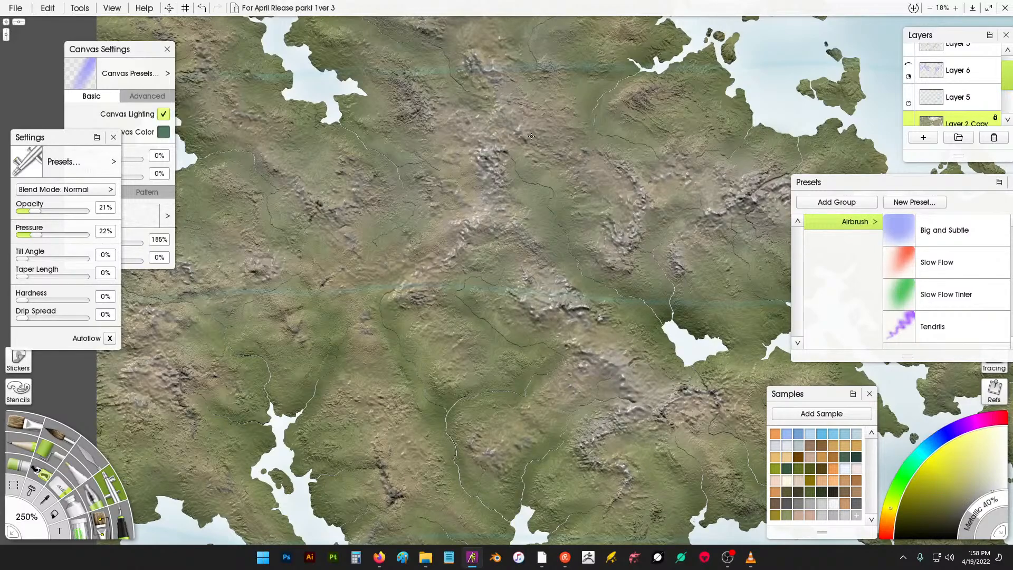
left_click_drag(323, 199, 477, 184)
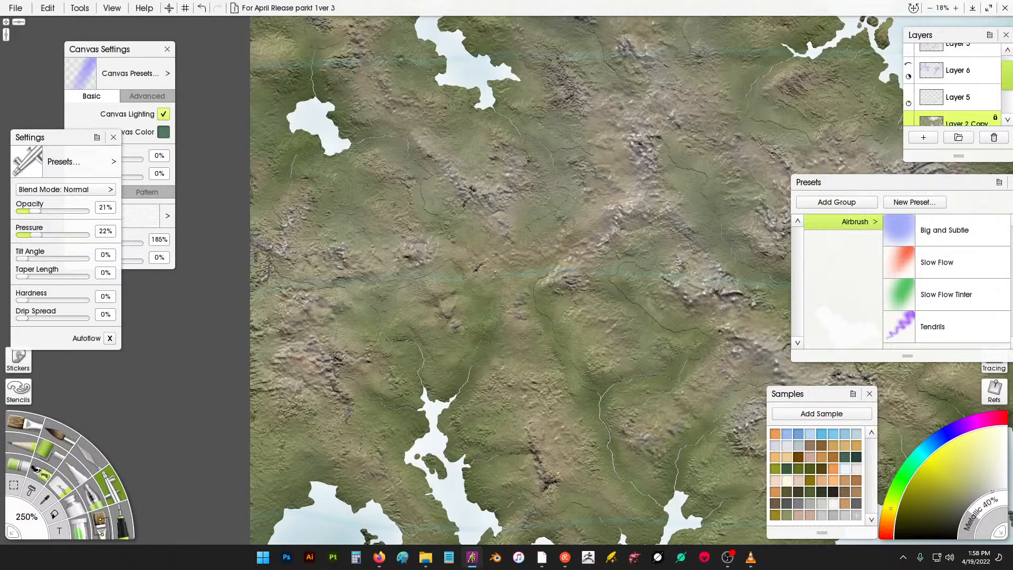
left_click_drag(363, 27, 405, 140)
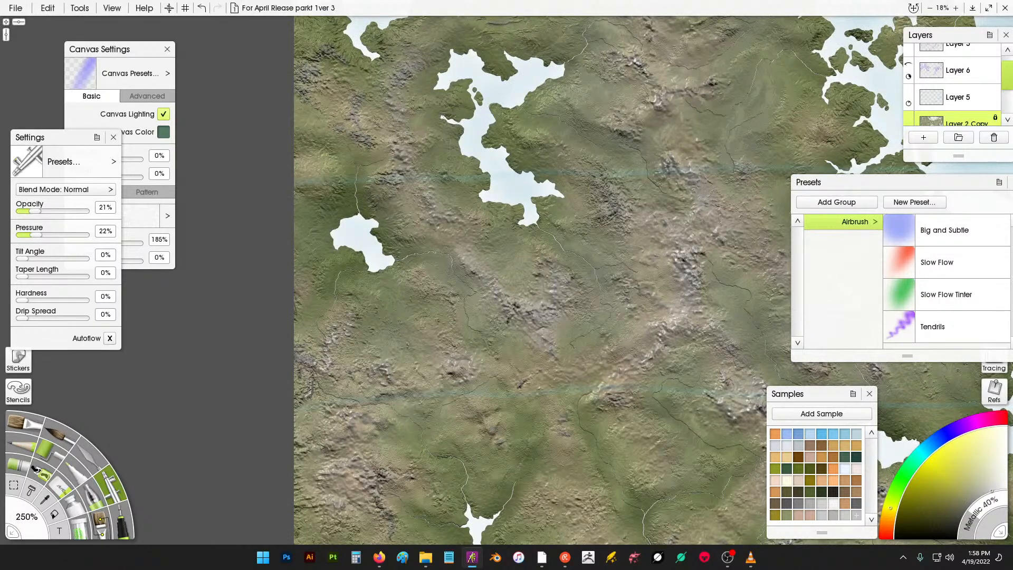
left_click_drag(527, 135, 496, 241)
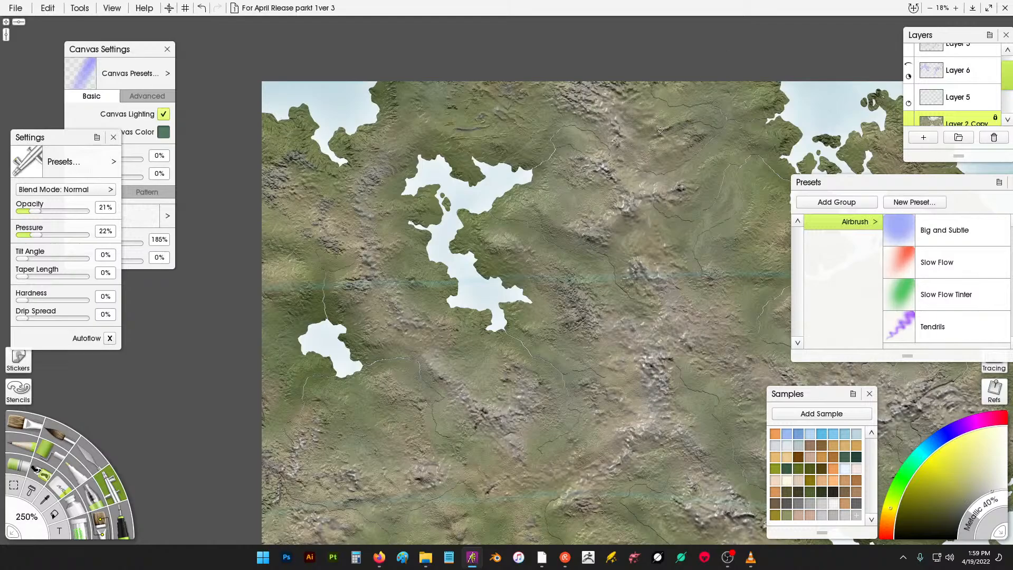
left_click_drag(557, 343, 589, 249)
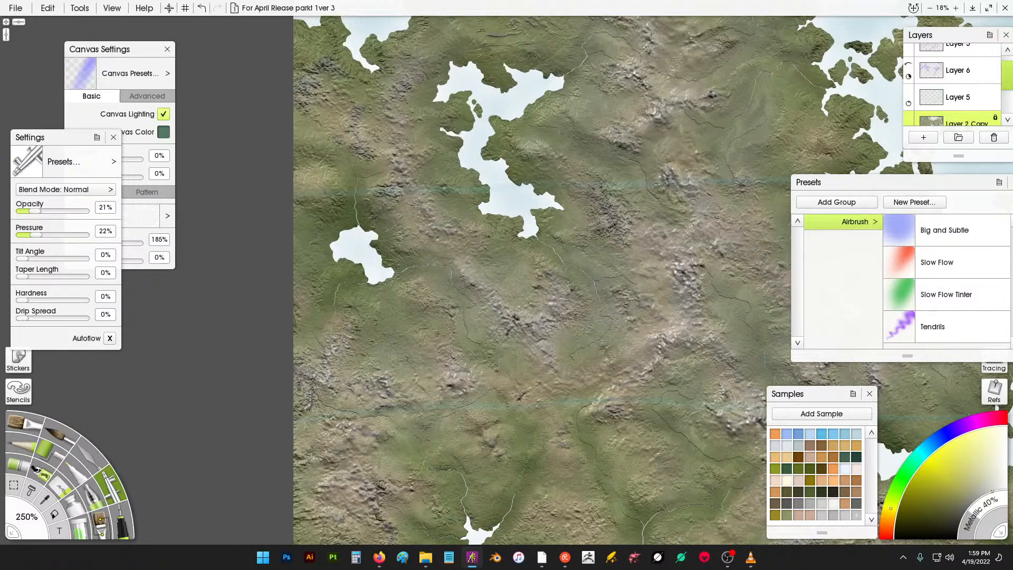
- Airbrush highlights over the mountains around the northern bay and north-eastern coast
scroll(720, 253, "down", 5)
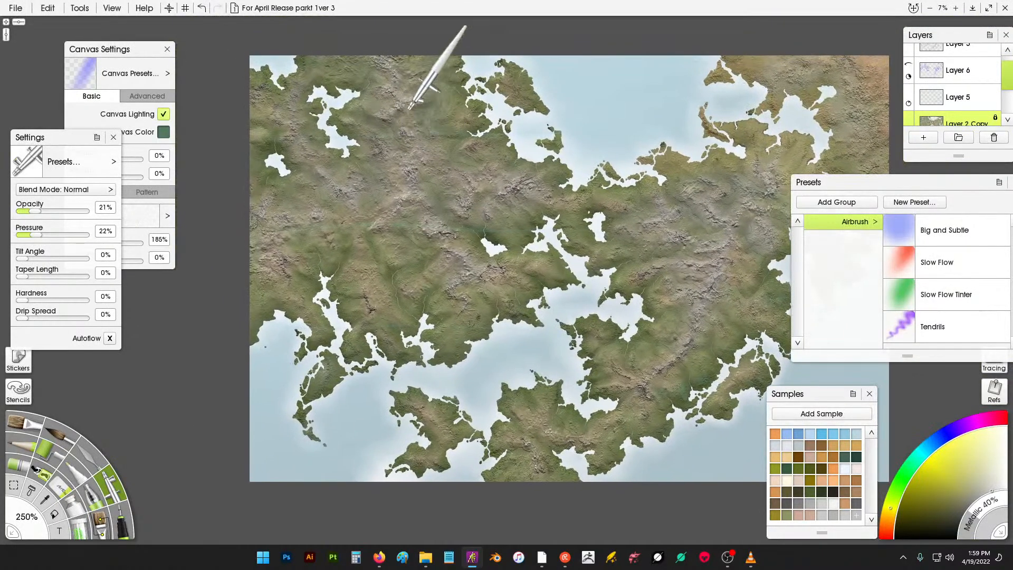
scroll(417, 111, "up", 5)
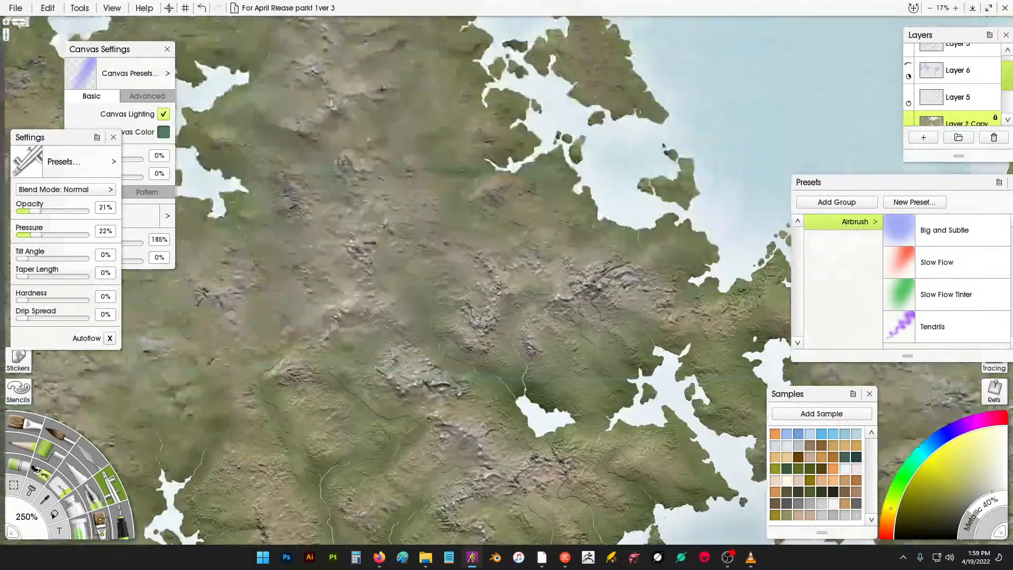
scroll(523, 285, "up", 3)
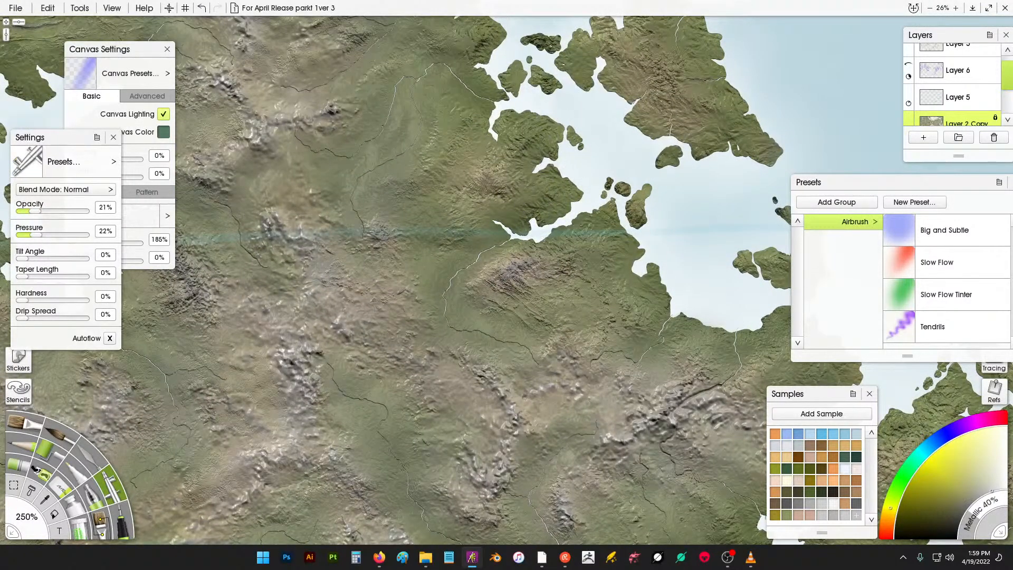
left_click_drag(687, 253, 307, 270)
left_click_drag(731, 191, 430, 161)
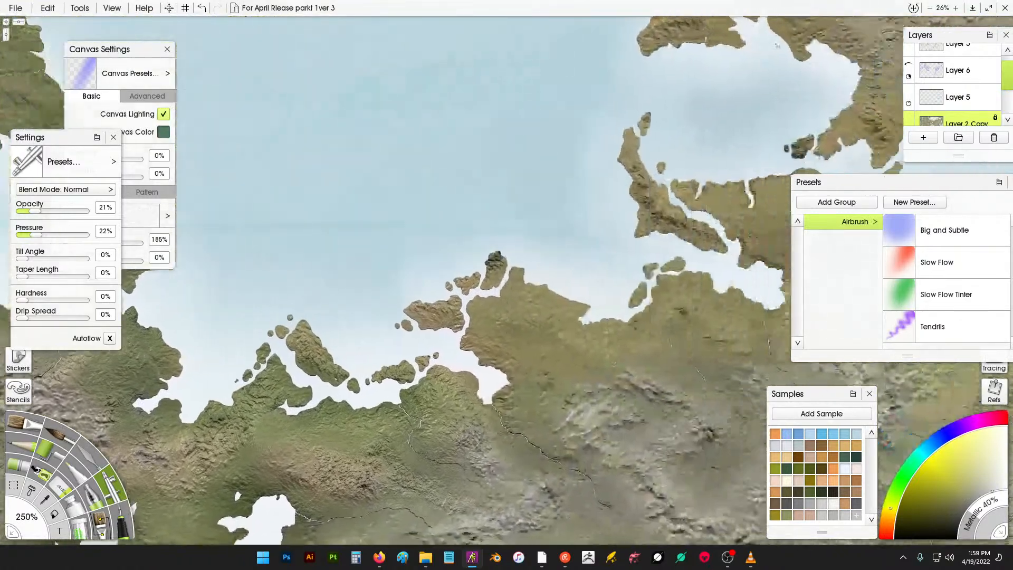
left_click_drag(773, 42, 389, 182)
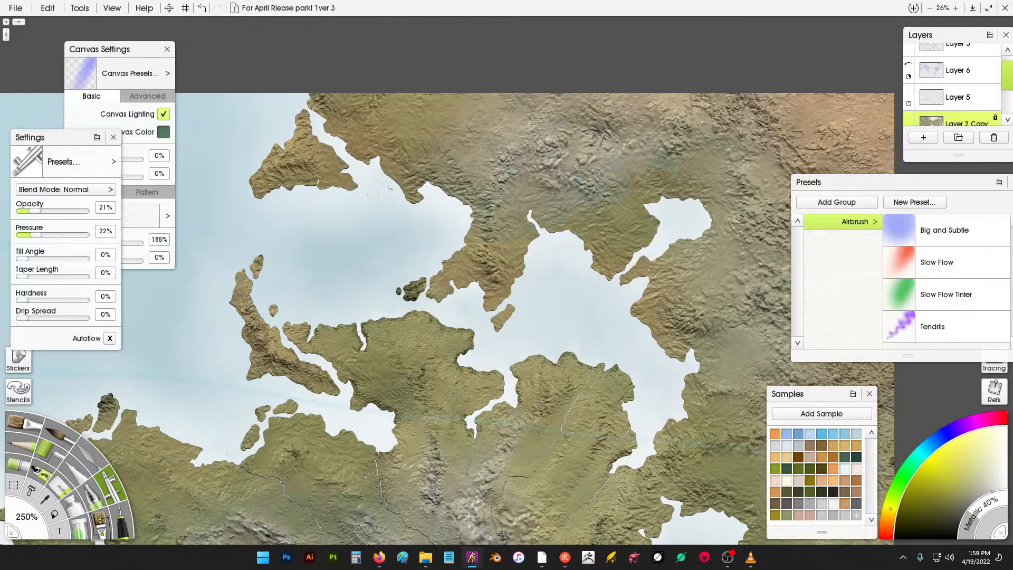
left_click_drag(762, 193, 776, 282)
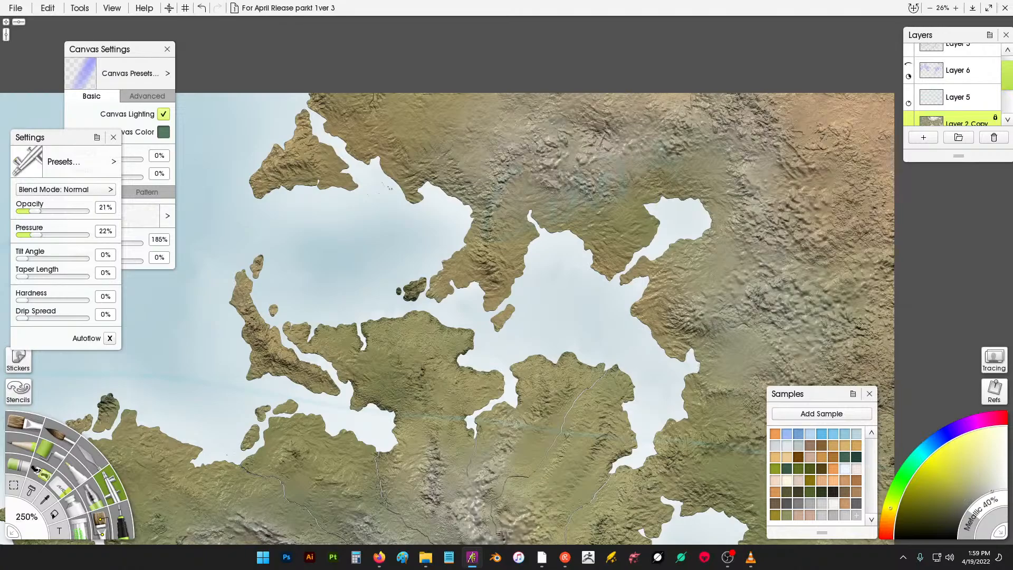
mouse_move(861, 326)
left_mouse_down()
mouse_move(882, 338)
mouse_move(893, 387)
mouse_move(832, 403)
mouse_move(812, 439)
left_mouse_up()
mouse_move(820, 481)
left_mouse_down()
mouse_move(788, 436)
mouse_move(720, 441)
mouse_move(766, 409)
mouse_move(731, 387)
left_mouse_up()
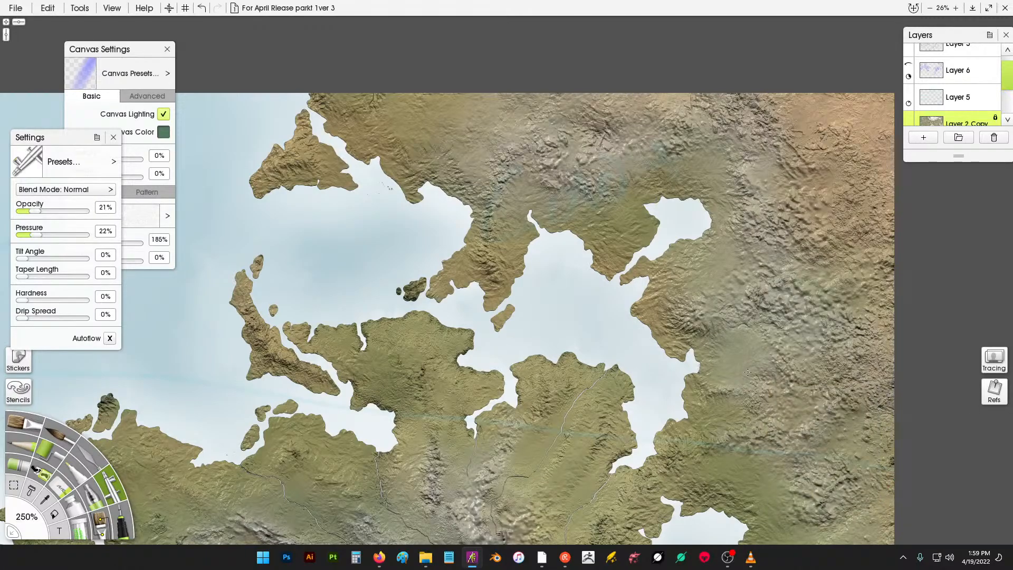
left_click_drag(751, 268, 750, 264)
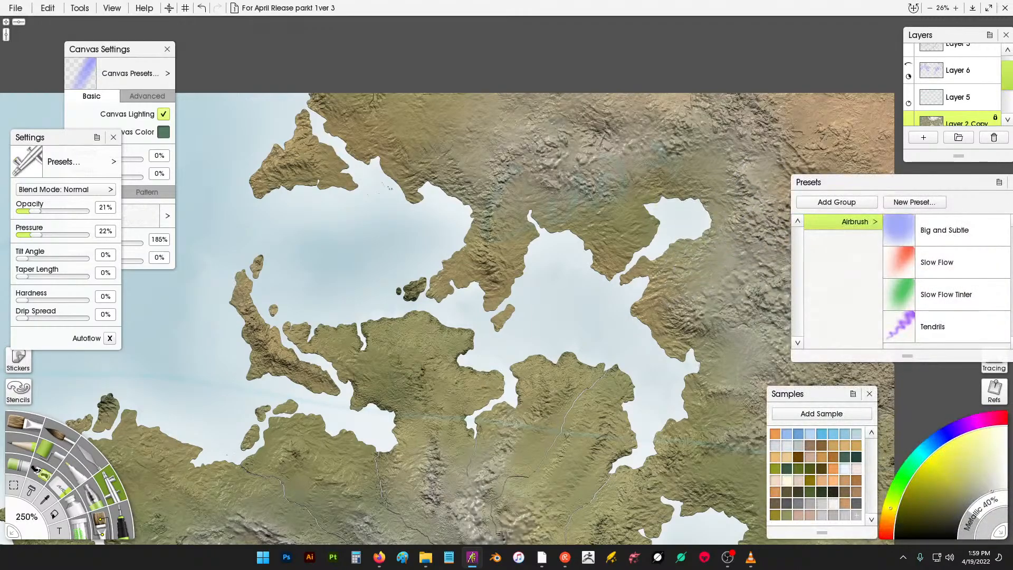
left_click(1011, 183)
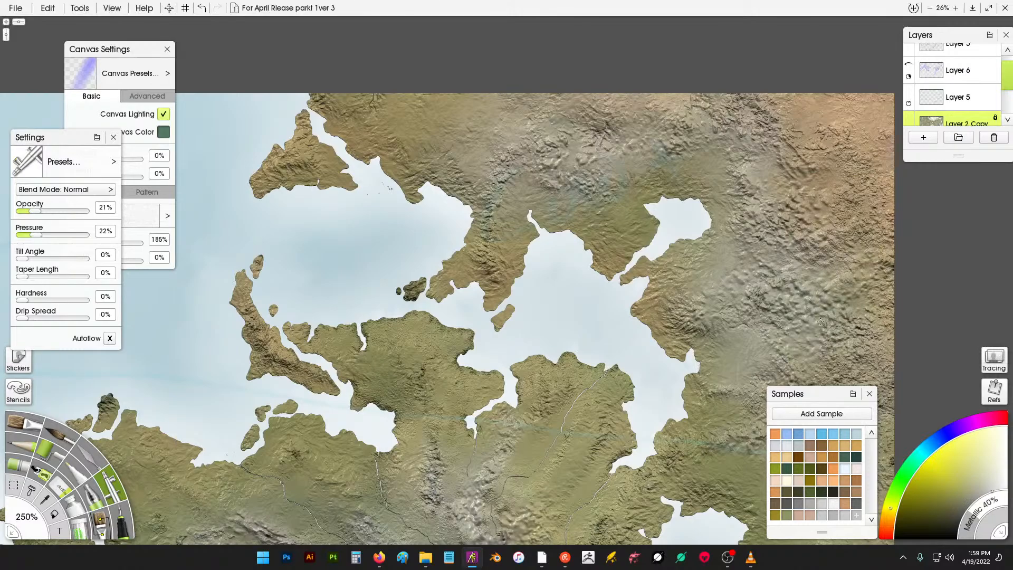
mouse_move(813, 317)
left_mouse_down()
mouse_move(826, 382)
mouse_move(861, 446)
left_mouse_up()
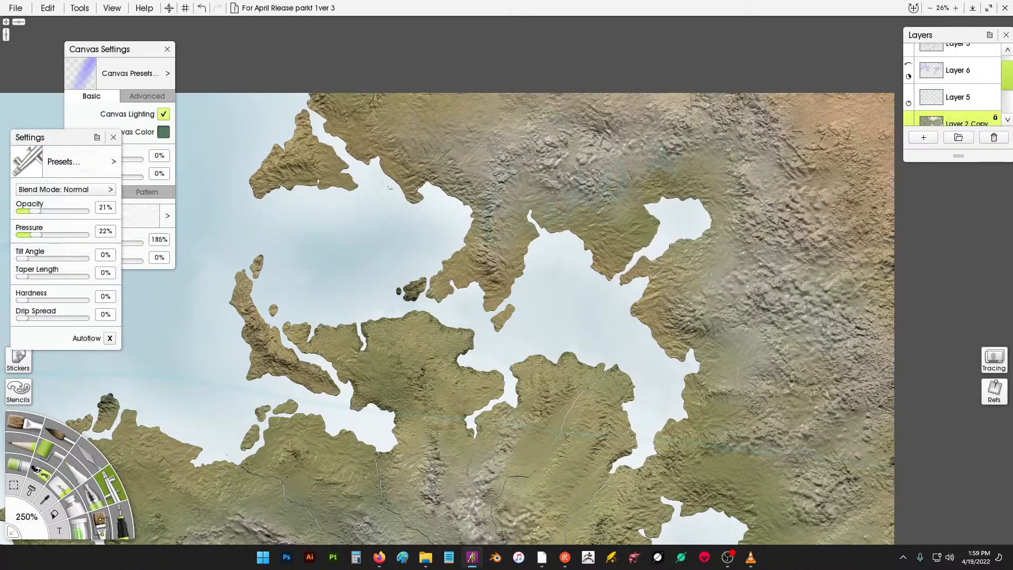
- Zoom out to review the airbrushed mountains across the whole map
left_click_drag(529, 373, 670, 144)
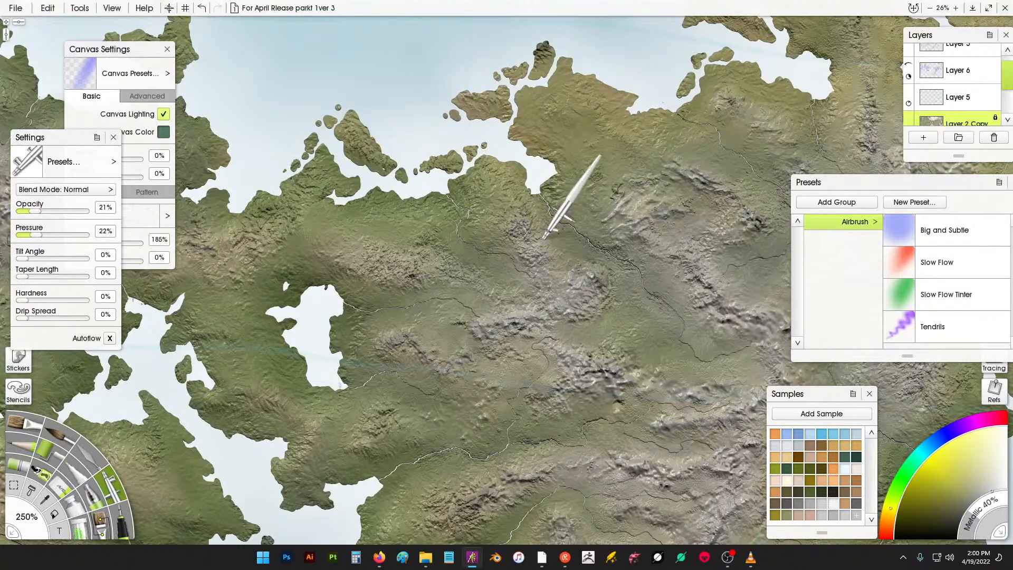
scroll(545, 236, "down", 5)
scroll(460, 177, "down", 1)
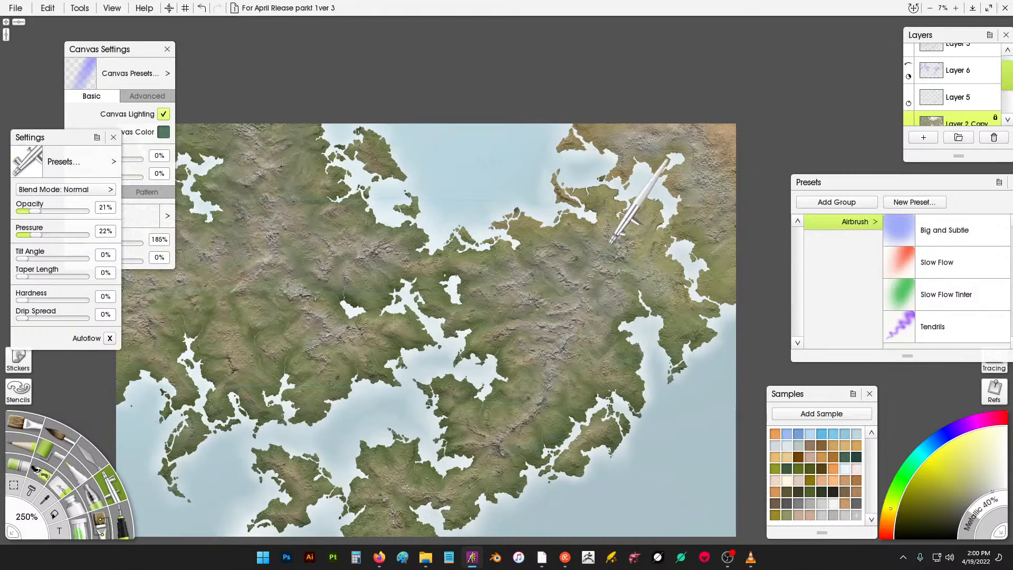
scroll(560, 291, "up", 5)
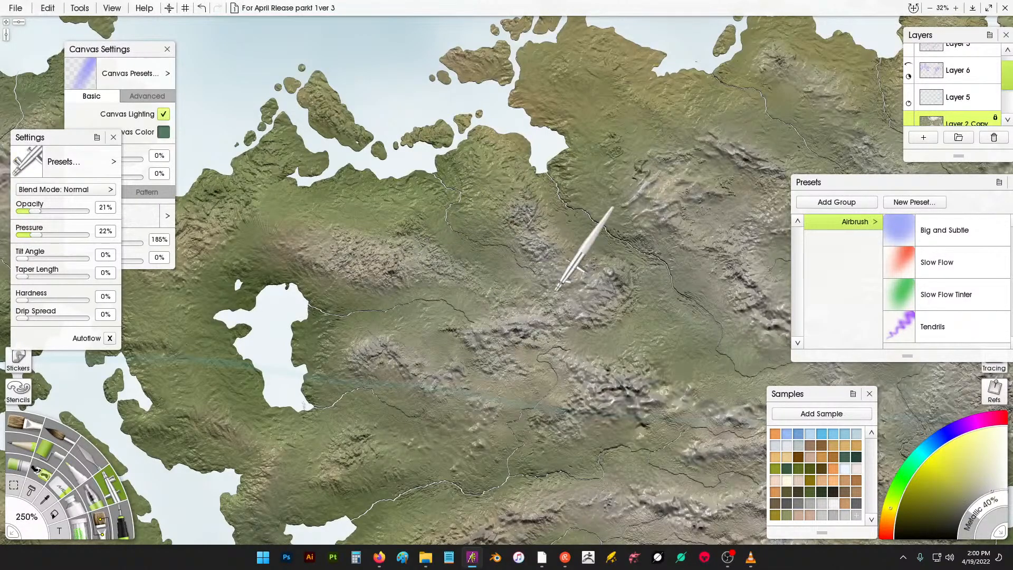
scroll(557, 290, "down", 5)
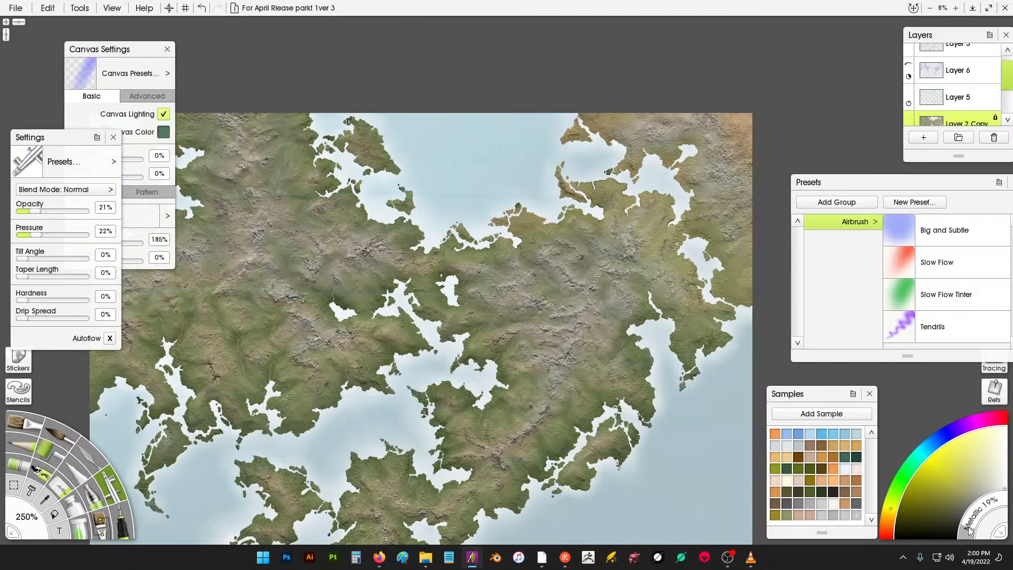
- Set the airbrush to 54% opacity, 58% pressure and 87% size for the central mountain ridge
scroll(612, 272, "up", 5)
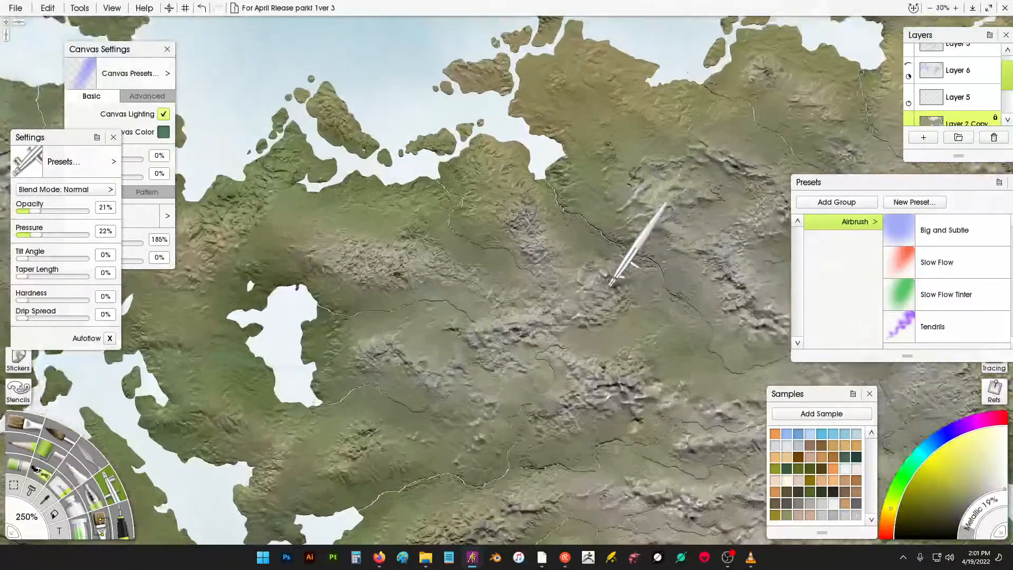
scroll(609, 276, "down", 5)
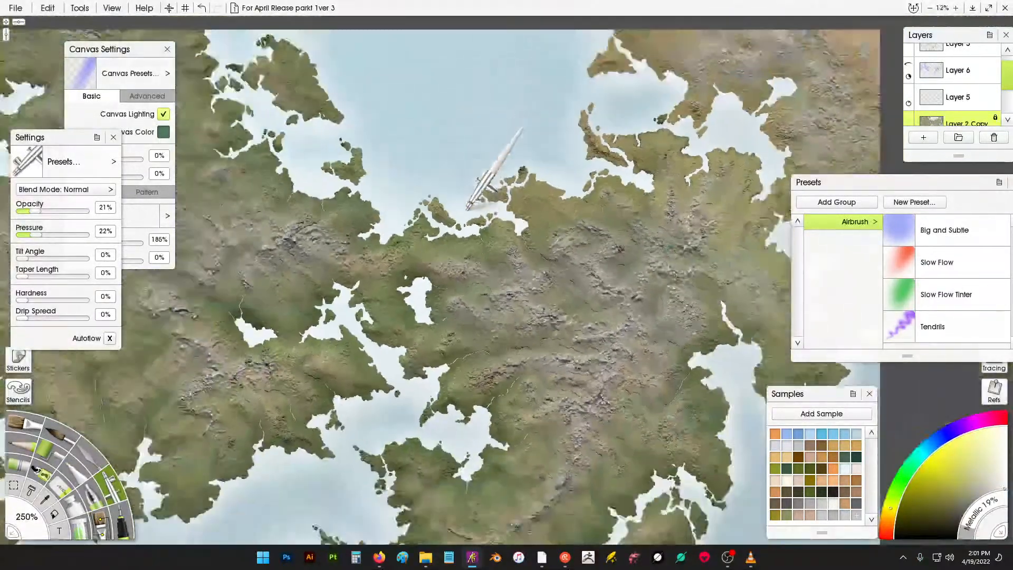
scroll(607, 438, "down", 2)
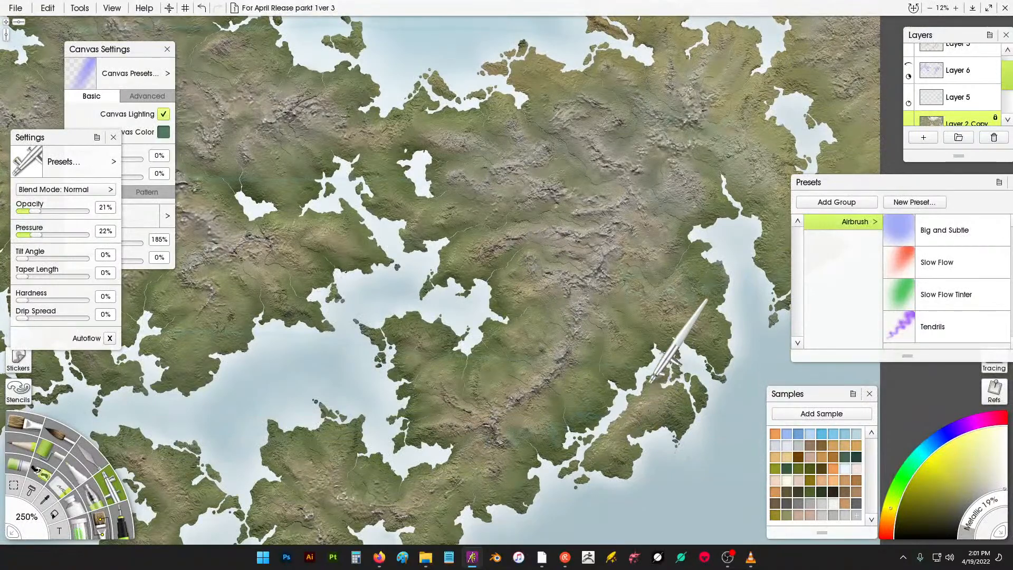
scroll(640, 360, "up", 3)
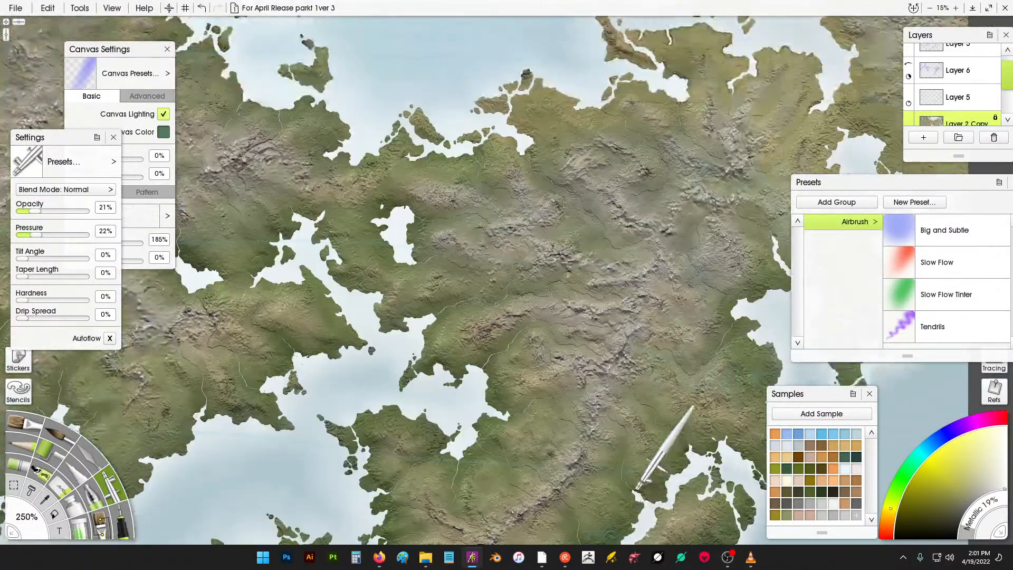
scroll(610, 450, "up", 6)
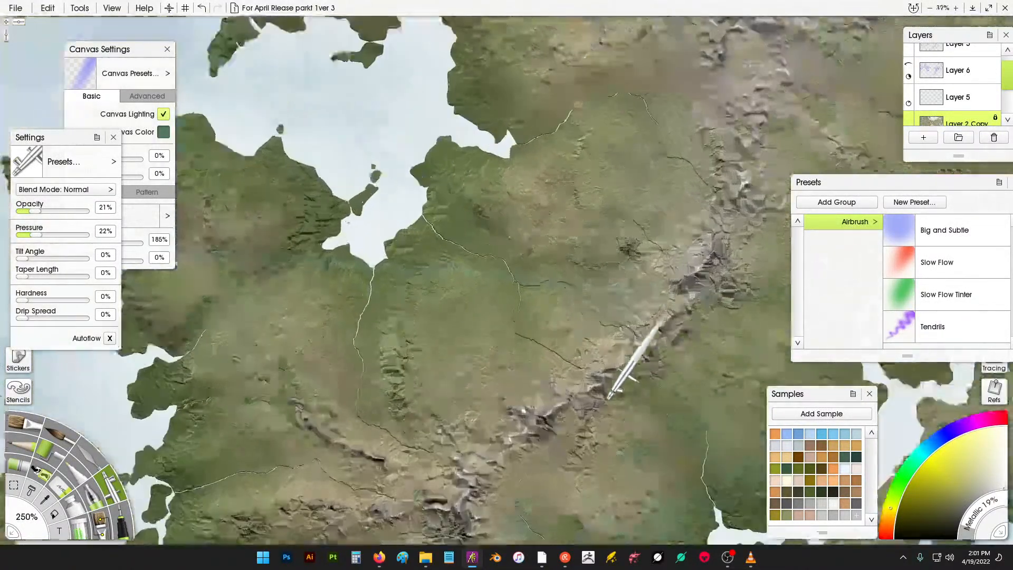
scroll(612, 367, "up", 2)
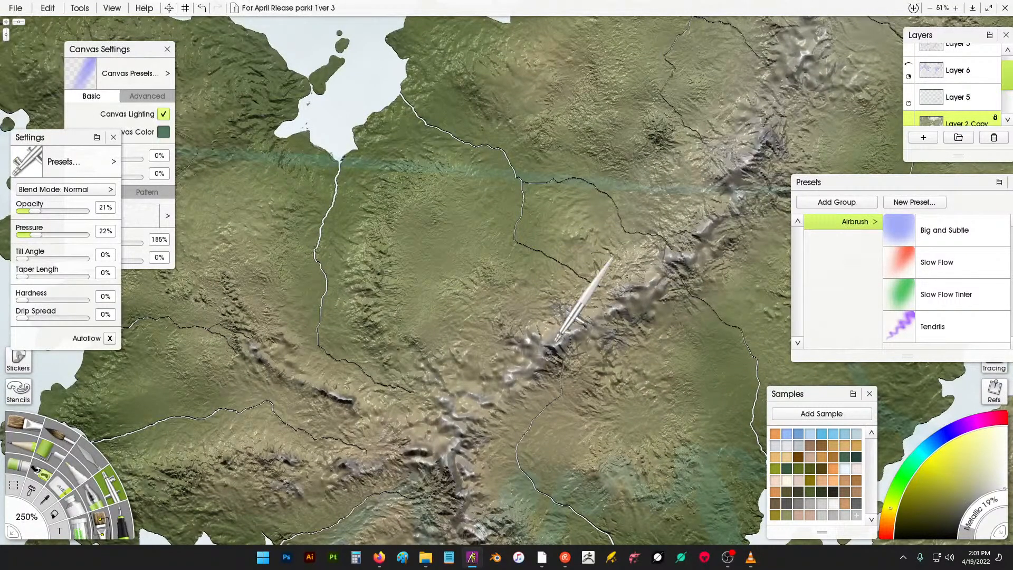
left_click(60, 235)
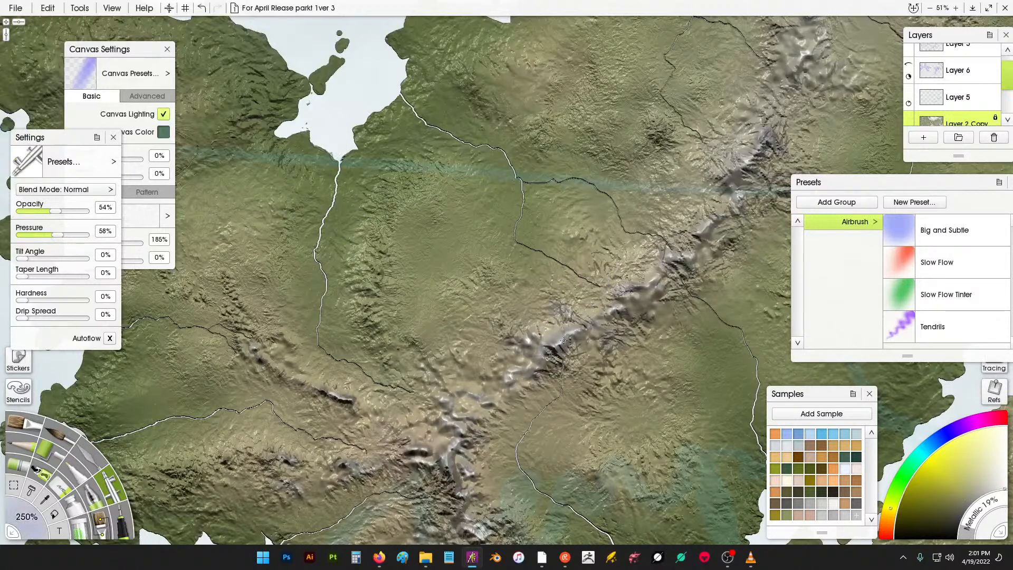
mouse_move(552, 346)
left_mouse_down()
mouse_move(597, 317)
mouse_move(510, 340)
left_mouse_up()
key("ctrl+z")
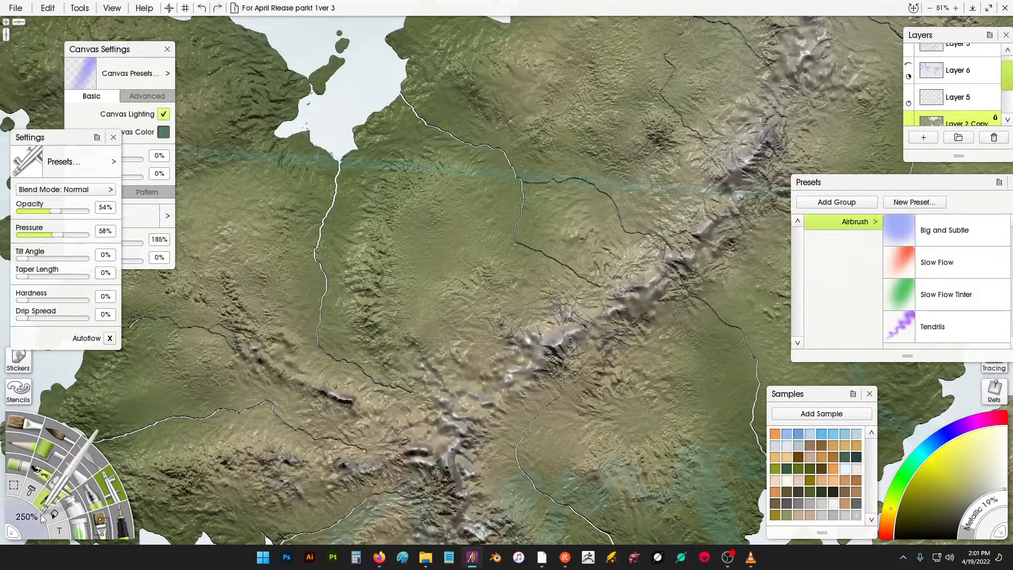
left_click_drag(23, 512, 33, 523)
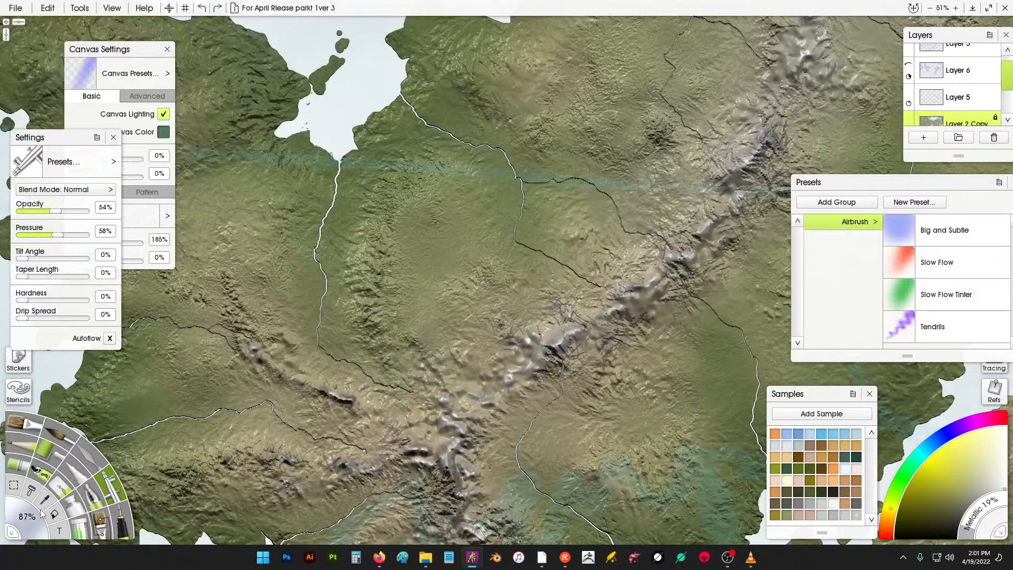
- Airbrush metallic highlights along the diagonal central mountain ridge
left_click_drag(579, 331, 613, 311)
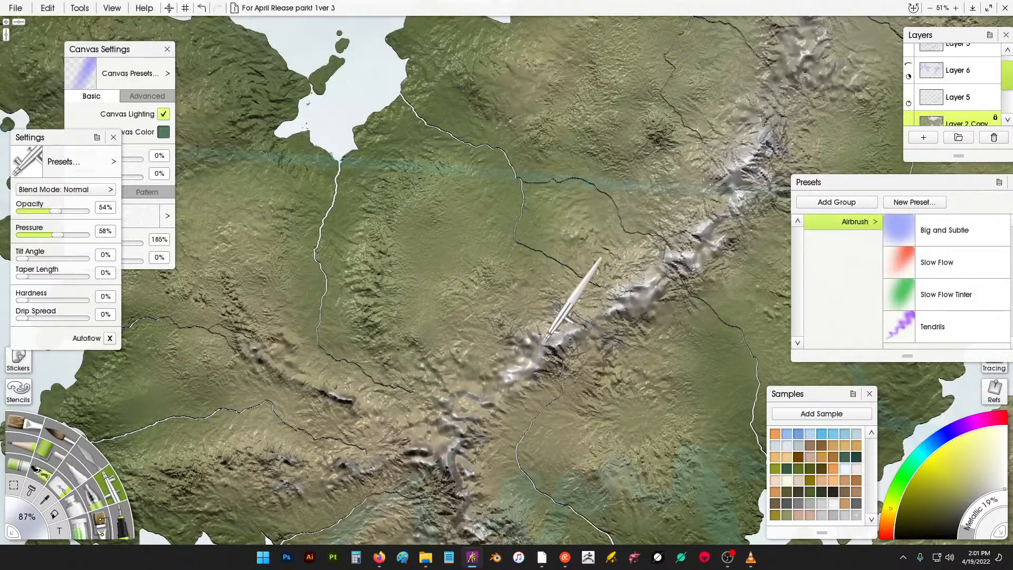
left_click_drag(746, 158, 633, 203)
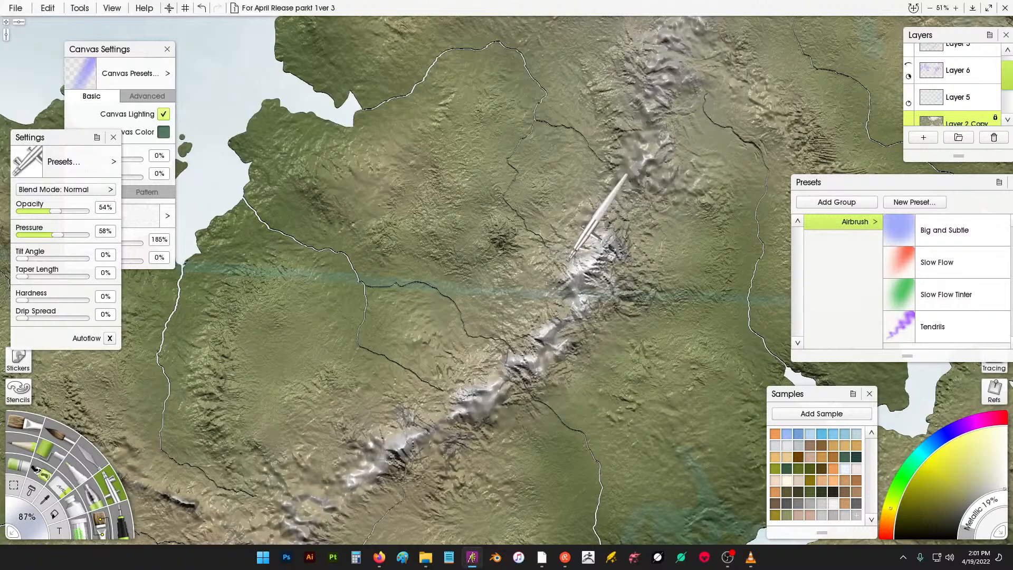
left_click_drag(642, 172, 591, 253)
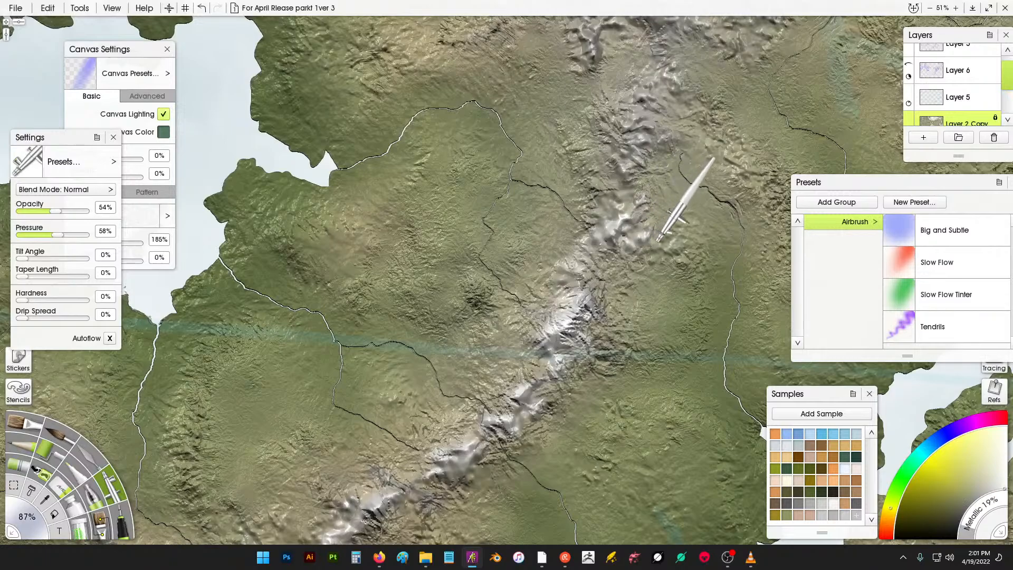
left_click_drag(654, 245, 675, 242)
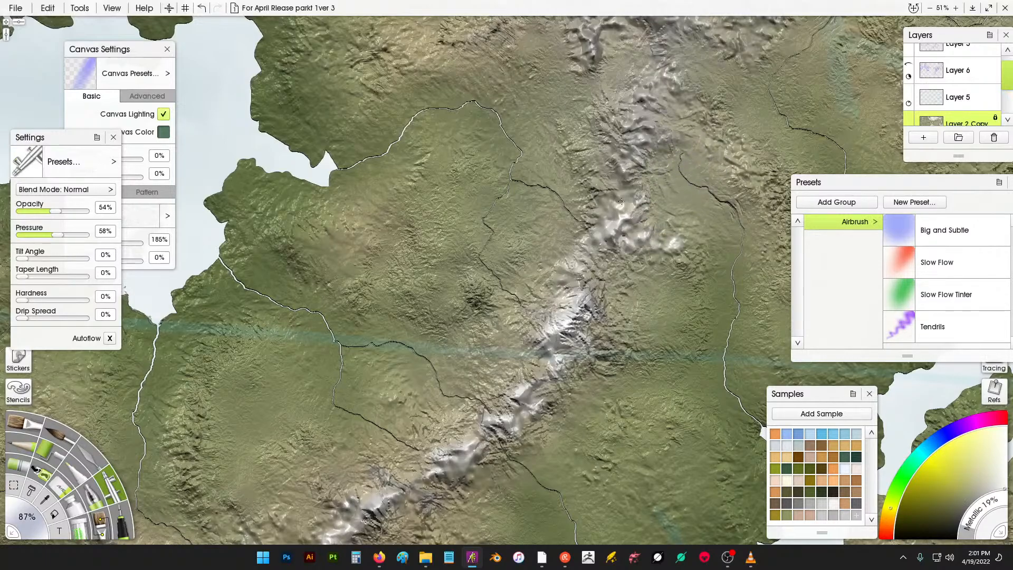
left_click_drag(447, 374, 559, 76)
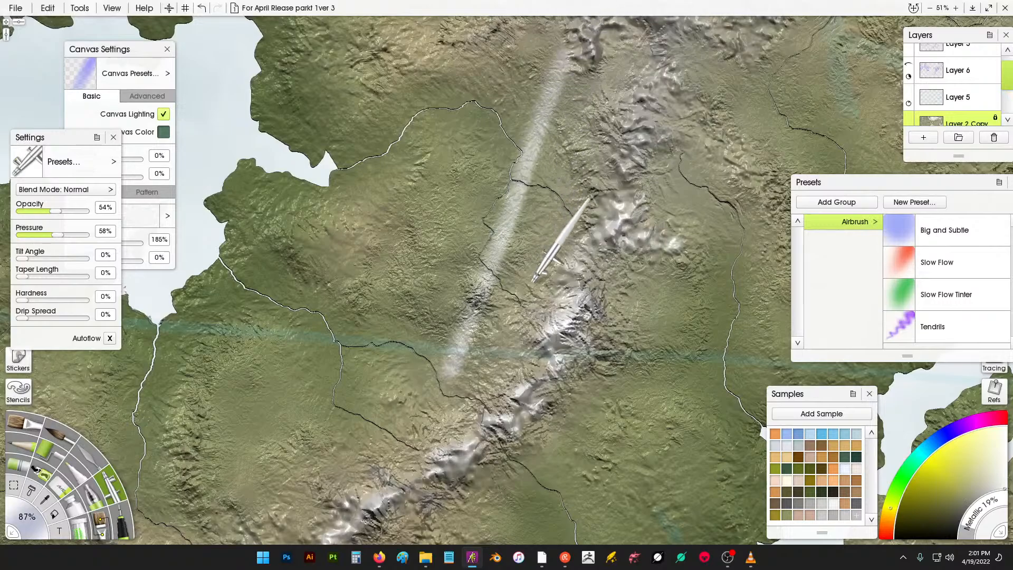
key("ctrl+z")
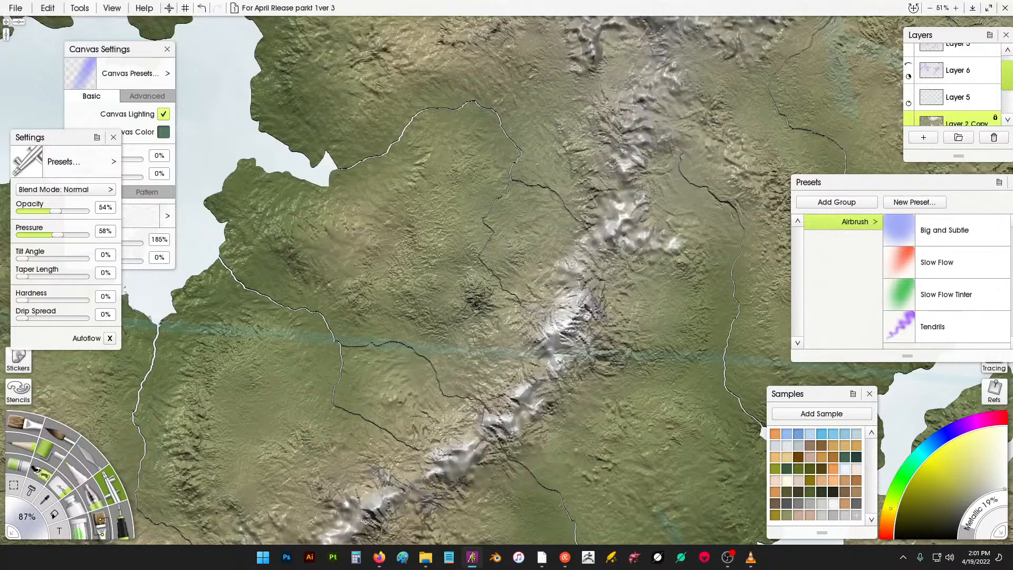
left_click_drag(623, 151, 636, 140)
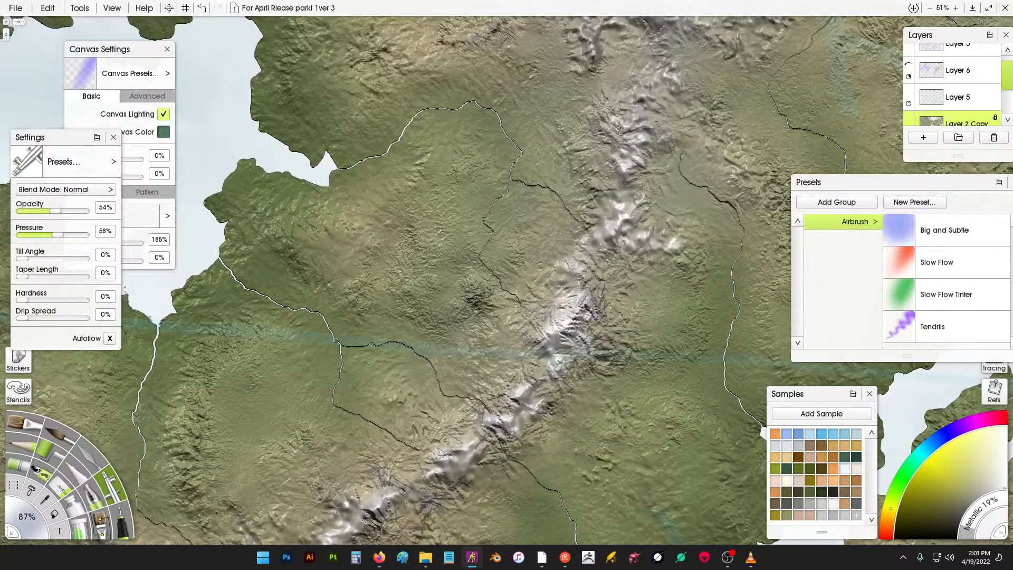
mouse_move(670, 90)
left_mouse_down()
mouse_move(602, 169)
mouse_move(607, 147)
mouse_move(653, 120)
mouse_move(674, 133)
mouse_move(669, 148)
left_mouse_up()
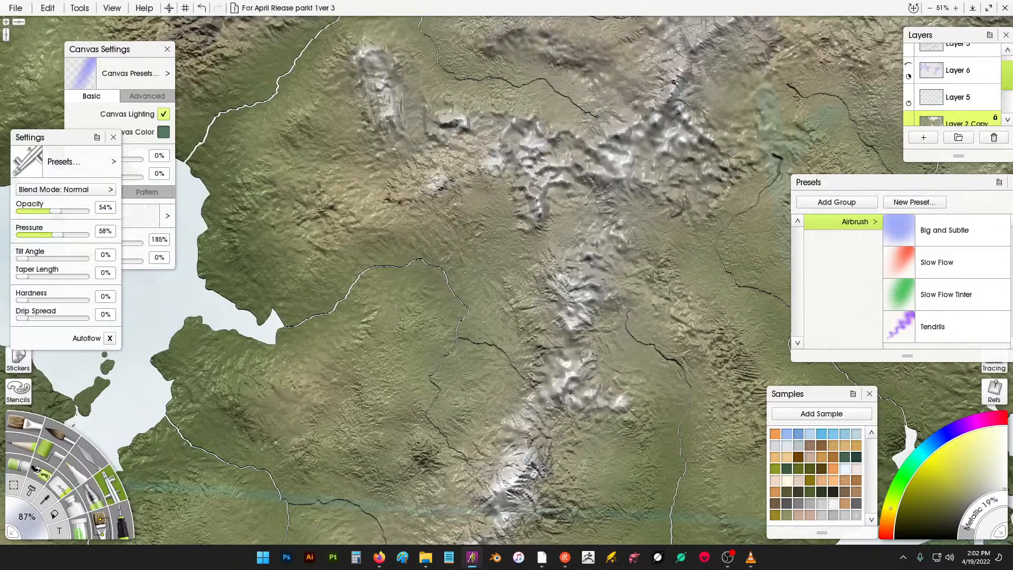
- Airbrush highlights across the mountain cluster north of the central ridge
mouse_move(686, 87)
left_mouse_down()
mouse_move(618, 193)
mouse_move(623, 159)
mouse_move(641, 140)
mouse_move(792, 95)
mouse_move(804, 145)
mouse_move(792, 161)
mouse_move(776, 152)
left_mouse_up()
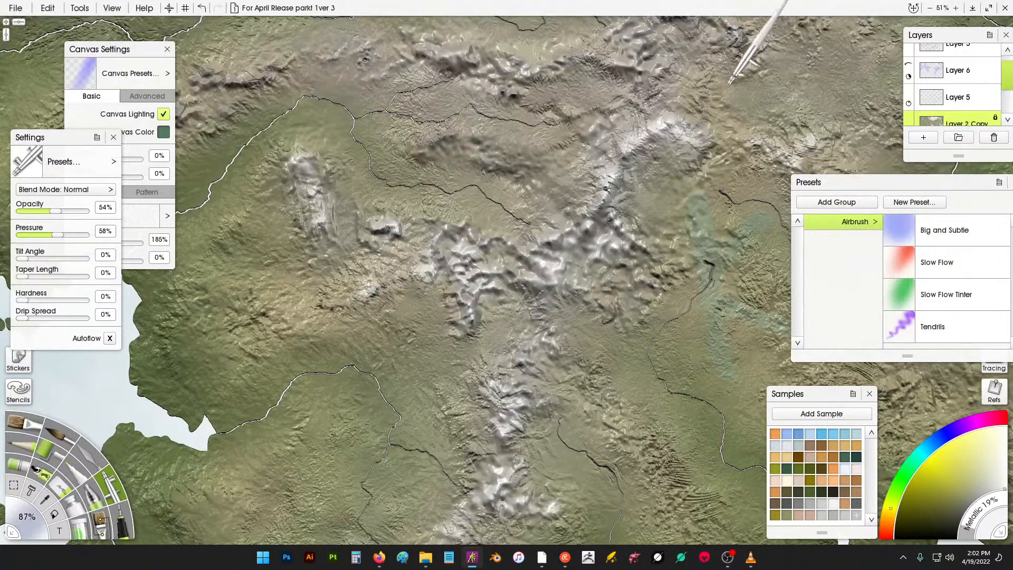
left_click_drag(730, 82, 544, 136)
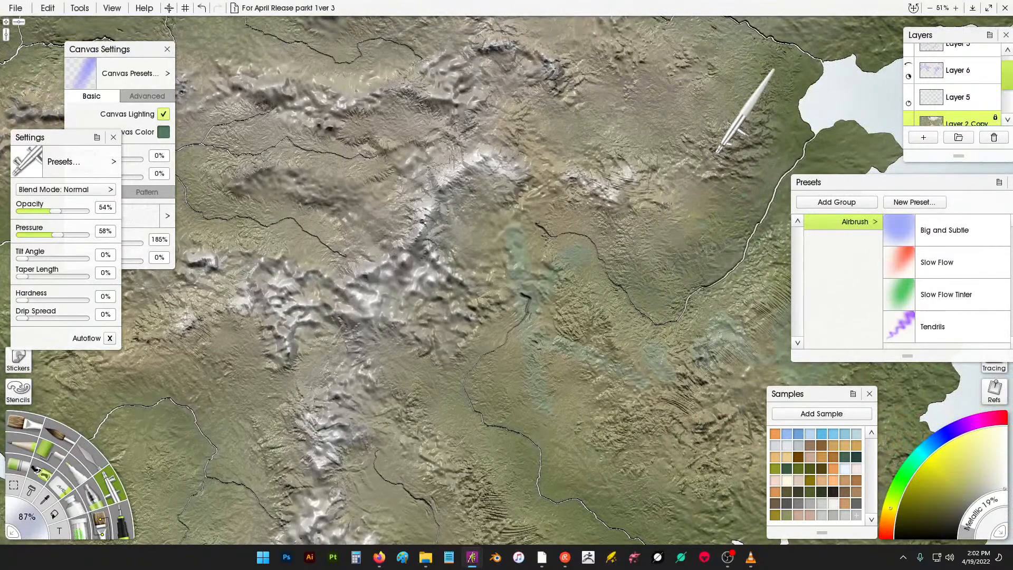
left_click_drag(471, 219, 575, 150)
left_click_drag(508, 192, 564, 277)
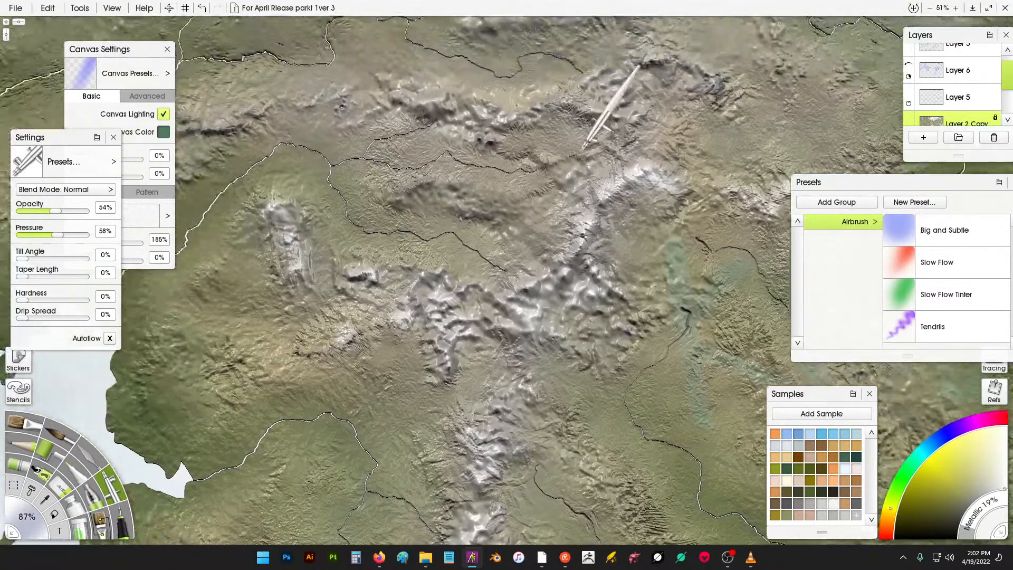
mouse_move(584, 147)
left_mouse_down()
mouse_move(606, 195)
mouse_move(601, 152)
mouse_move(636, 157)
mouse_move(615, 129)
mouse_move(641, 171)
mouse_move(688, 103)
mouse_move(665, 114)
mouse_move(746, 102)
mouse_move(751, 125)
mouse_move(769, 136)
mouse_move(801, 113)
mouse_move(725, 96)
mouse_move(626, 154)
left_mouse_up()
mouse_move(554, 168)
left_mouse_down()
mouse_move(499, 190)
mouse_move(446, 156)
mouse_move(395, 160)
left_mouse_up()
left_click_drag(519, 85, 504, 72)
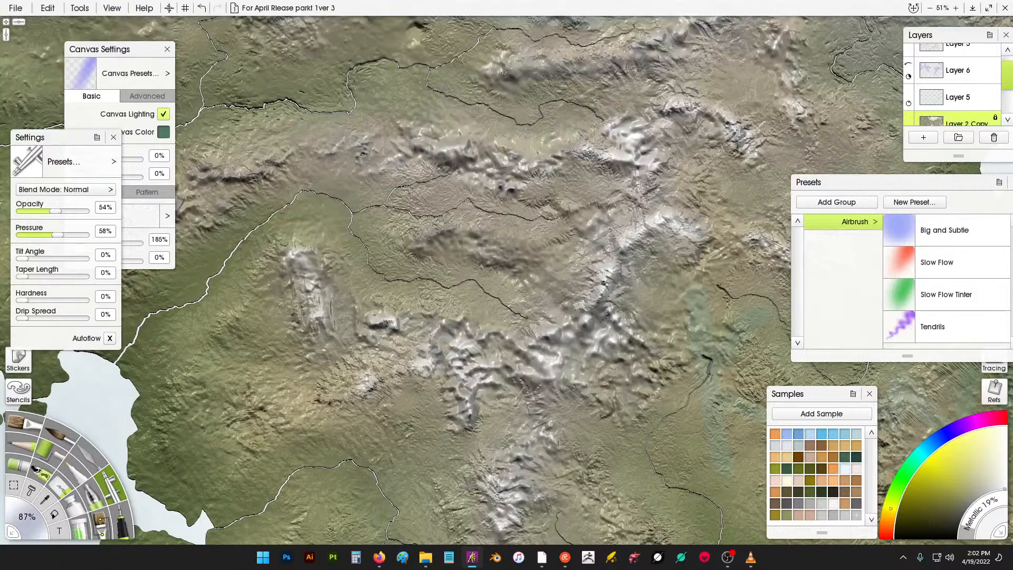
mouse_move(579, 64)
left_mouse_down()
mouse_move(615, 24)
mouse_move(633, 56)
mouse_move(681, 87)
mouse_move(671, 118)
left_mouse_up()
mouse_move(687, 50)
left_mouse_down()
mouse_move(648, 173)
mouse_move(643, 155)
mouse_move(668, 143)
left_mouse_up()
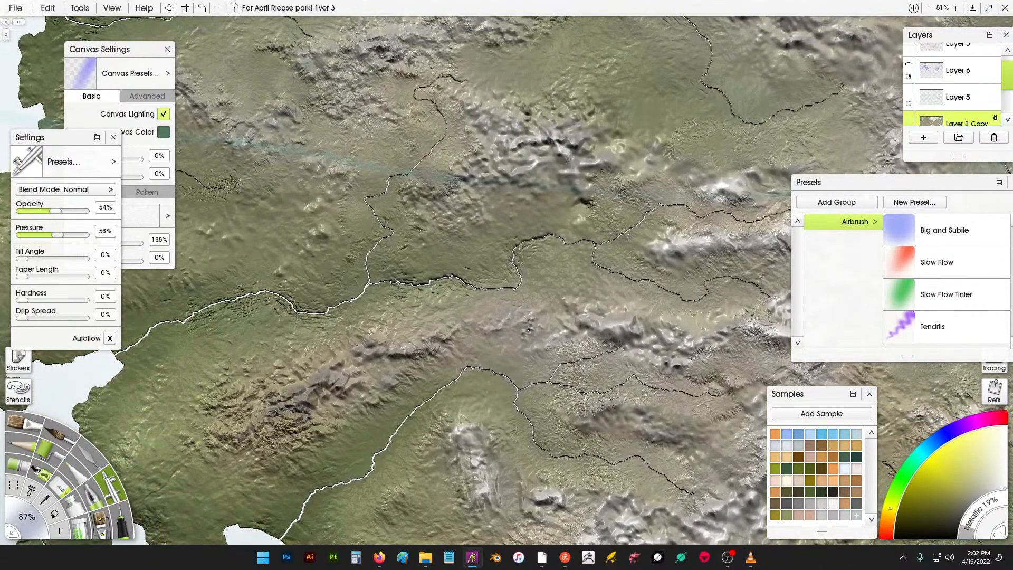
- Airbrush highlights onto the peaks north of the river valley
mouse_move(539, 163)
left_mouse_down()
mouse_move(566, 157)
mouse_move(576, 177)
left_mouse_up()
left_click_drag(584, 189, 583, 161)
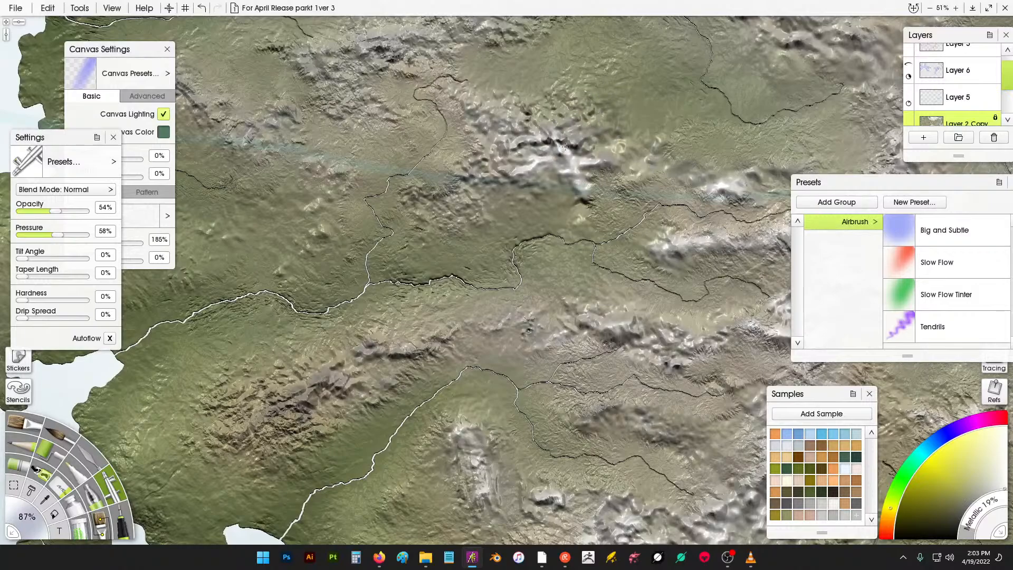
left_click_drag(518, 128, 484, 107)
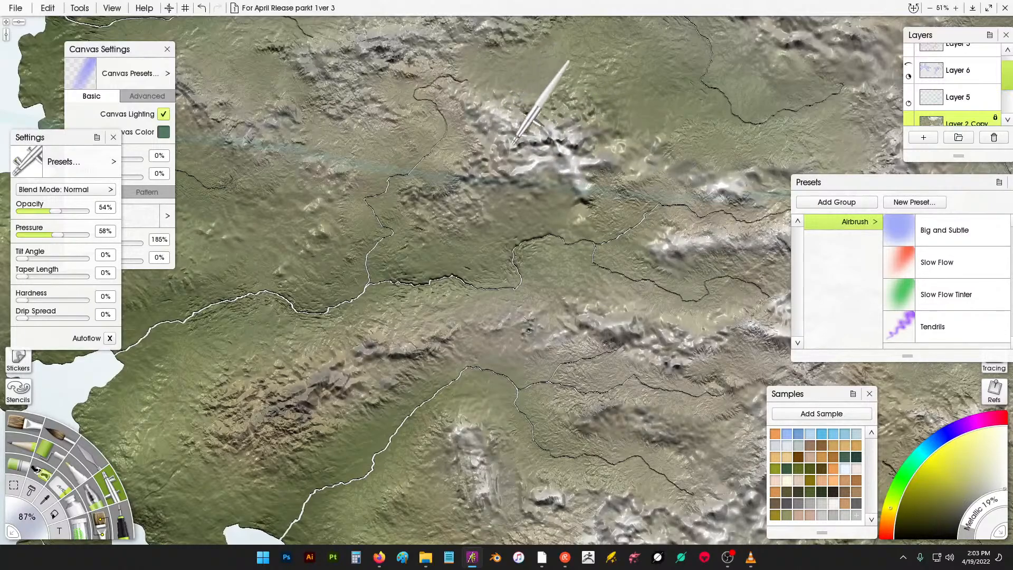
left_click_drag(512, 146, 498, 159)
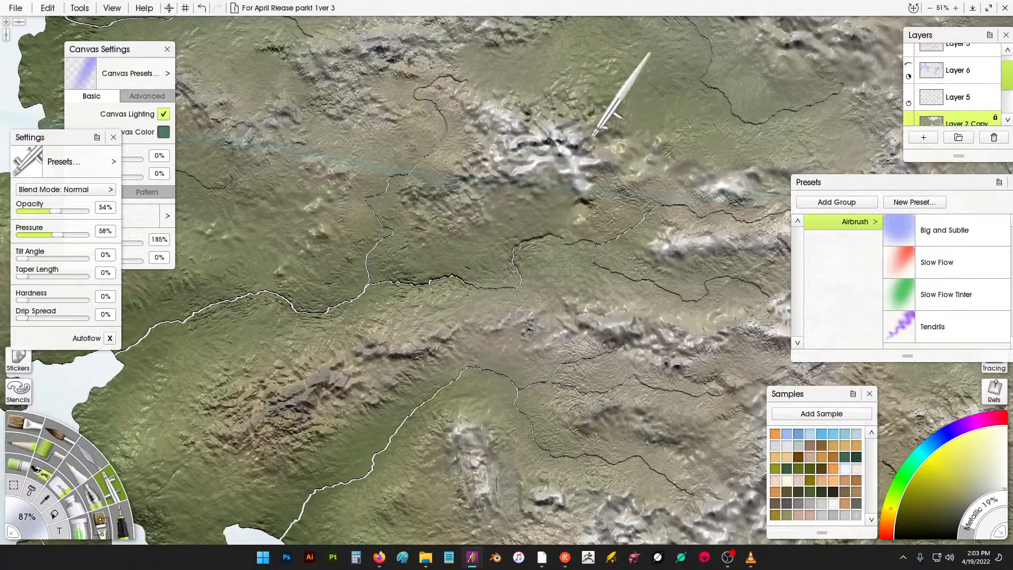
- Airbrush highlights along the south-western mountain range beside the river
scroll(434, 305, "down", 10)
scroll(485, 233, "down", 3)
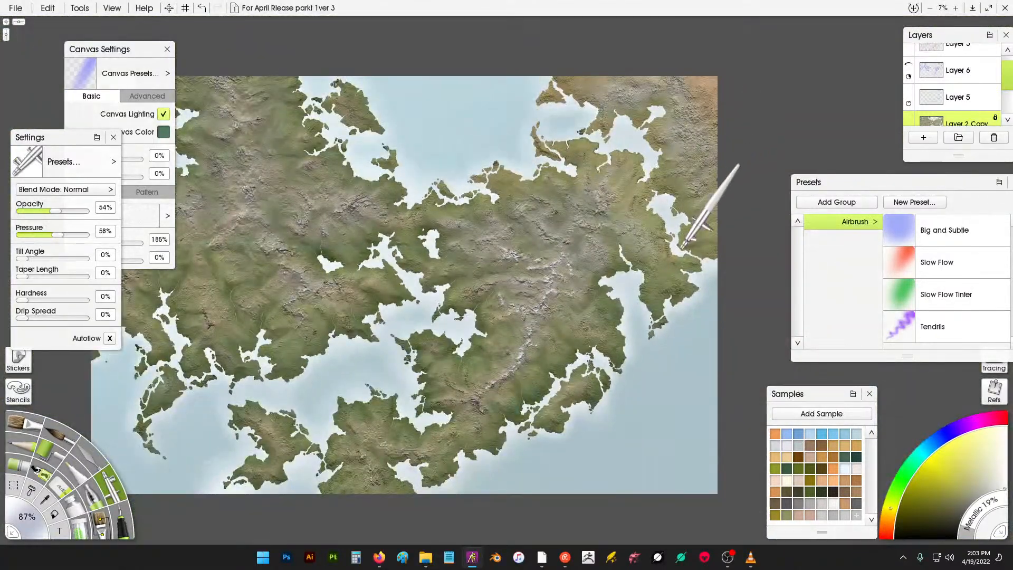
scroll(680, 243, "up", 6)
scroll(681, 216, "up", 5)
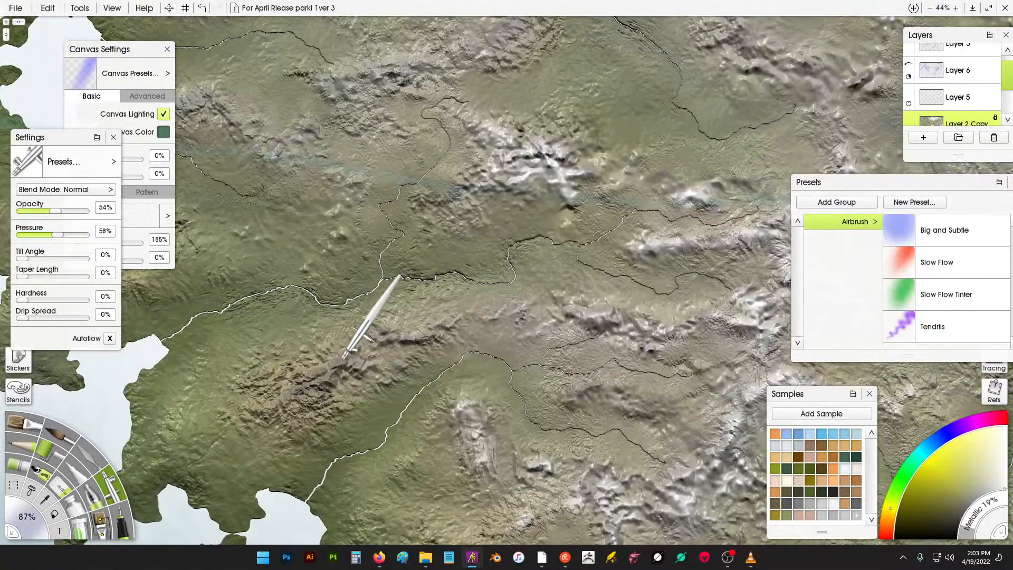
left_click_drag(294, 387, 285, 397)
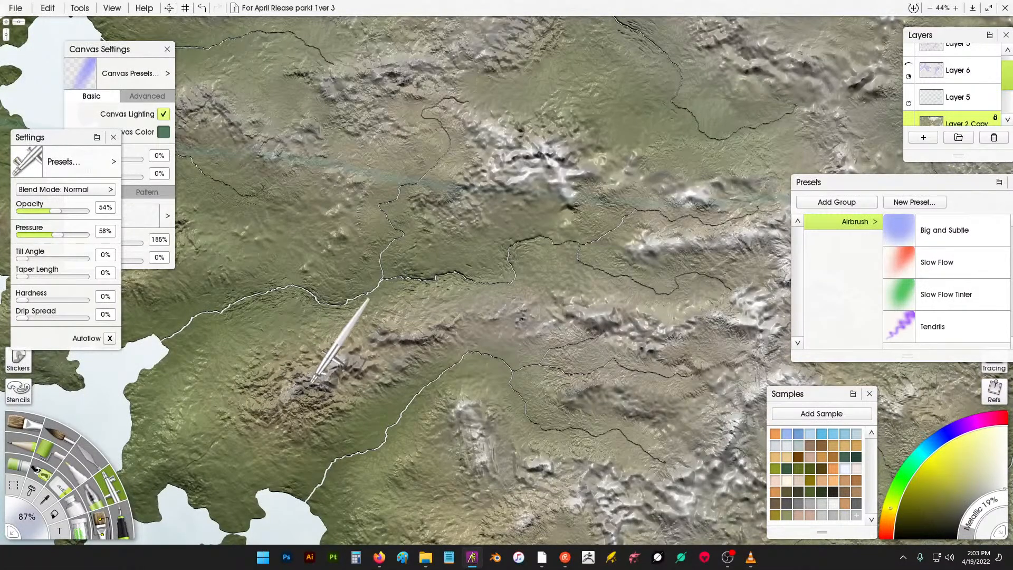
left_click_drag(349, 360, 397, 338)
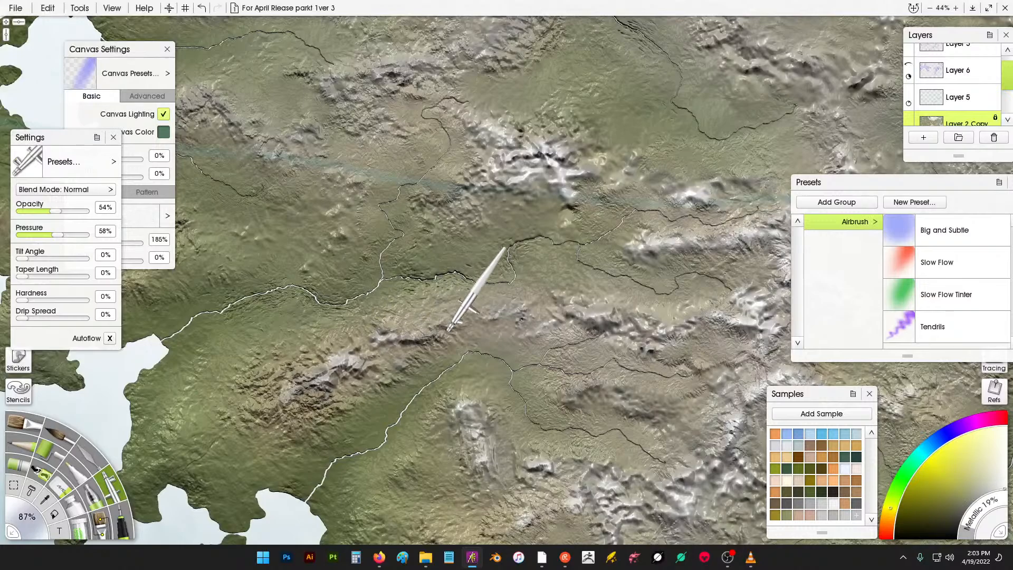
left_click_drag(458, 322, 456, 320)
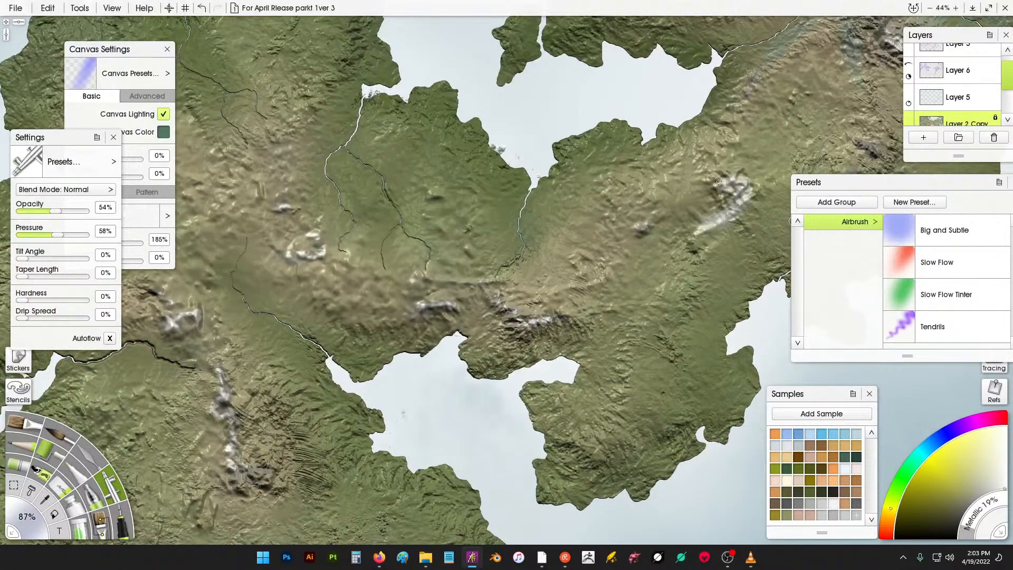
left_click_drag(718, 182, 723, 189)
left_click_drag(724, 190, 731, 206)
scroll(759, 185, "down", 3)
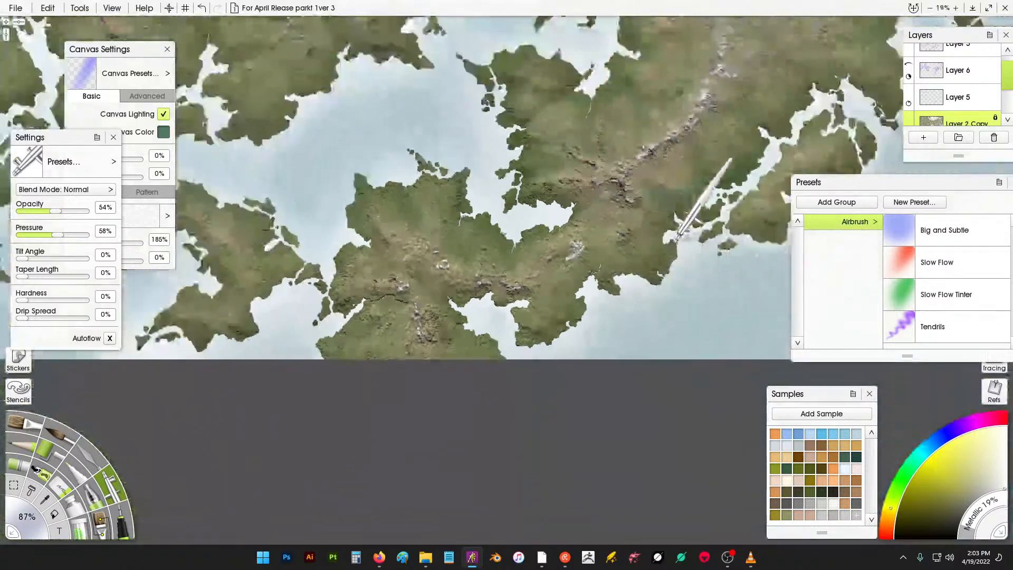
key("ctrl+z")
key("ctrl+z")
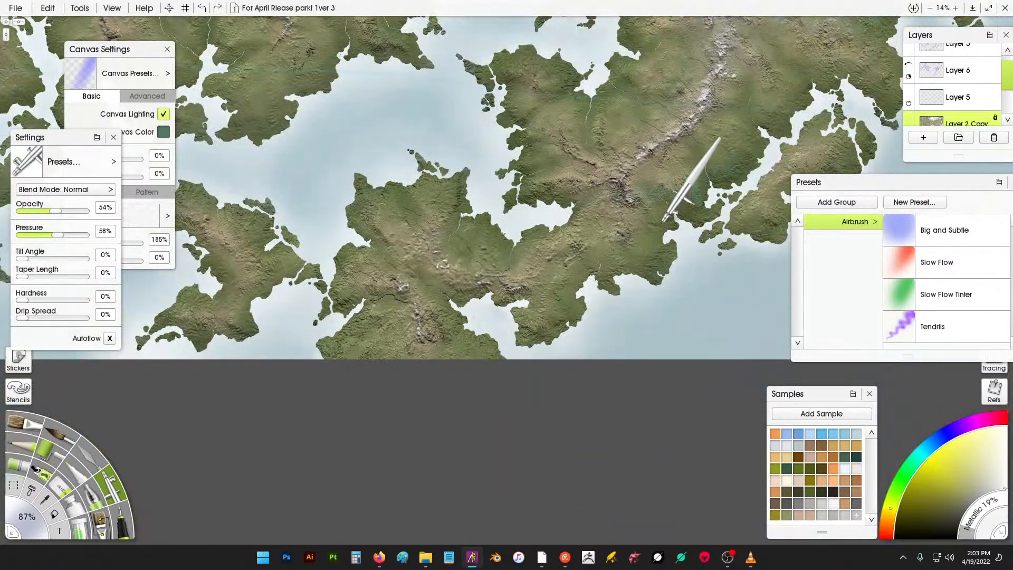
- Airbrush highlights over the mountains east of the inland bay
scroll(673, 174, "up", 6)
scroll(695, 109, "up", 2)
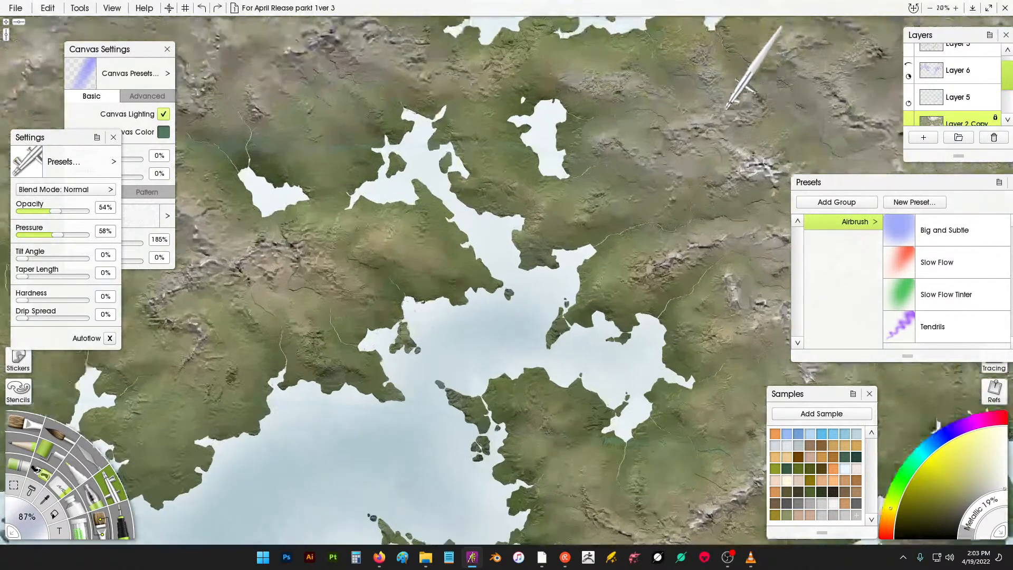
left_click_drag(526, 326, 357, 311)
mouse_move(566, 232)
left_mouse_down()
mouse_move(578, 234)
mouse_move(557, 244)
left_mouse_up()
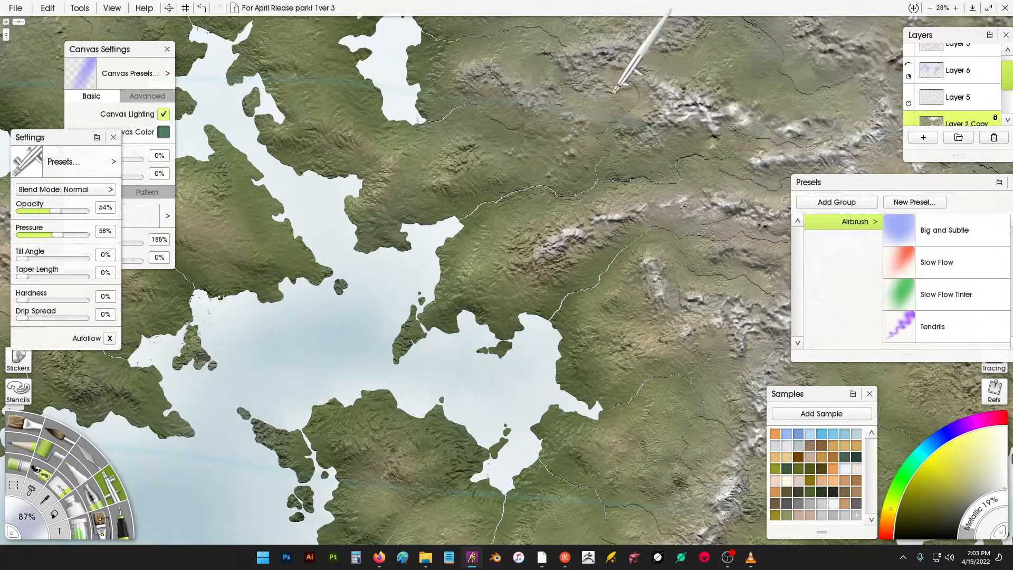
left_click_drag(615, 94, 645, 214)
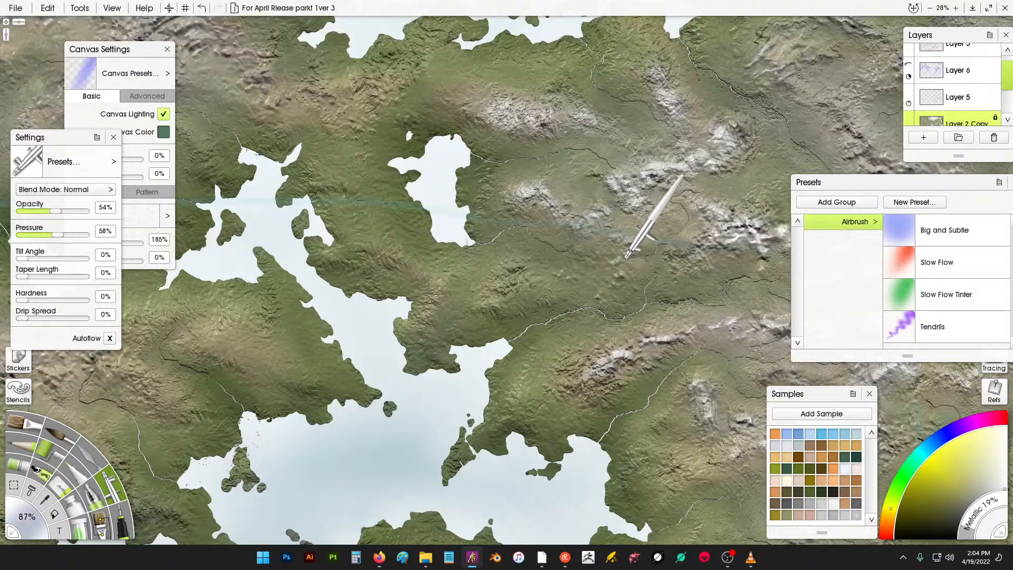
- Airbrush highlights onto the ridge running south from the northern bay
left_click_drag(710, 215, 606, 230)
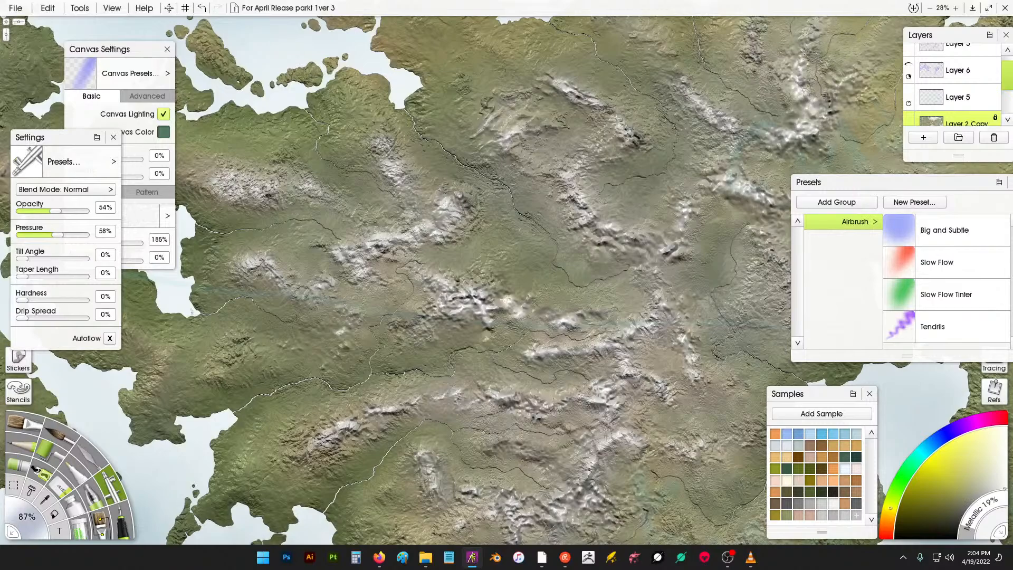
left_click_drag(796, 23, 713, 125)
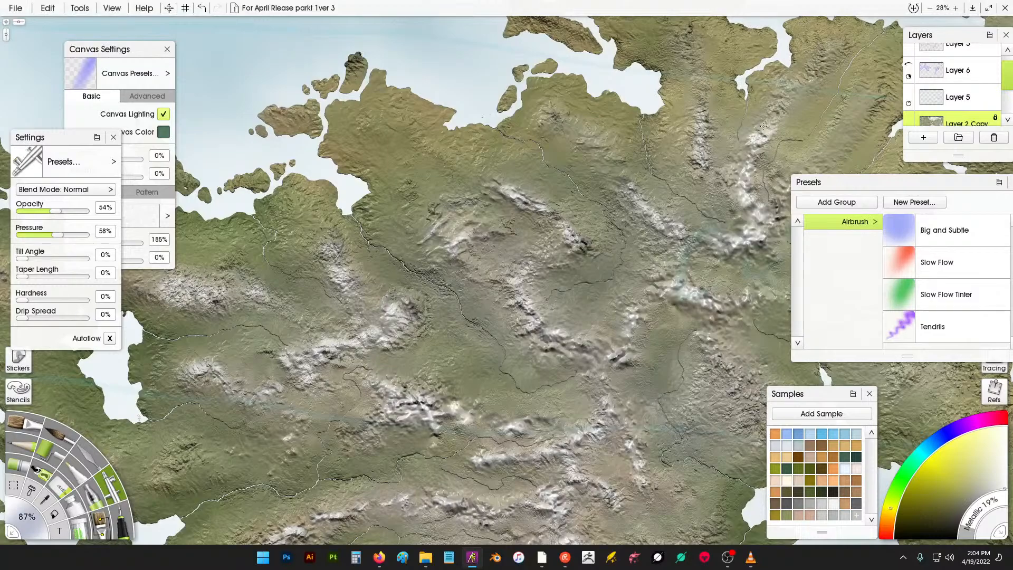
mouse_move(763, 126)
left_mouse_down()
mouse_move(781, 96)
mouse_move(811, 78)
mouse_move(607, 185)
left_mouse_up()
right_click(644, 262)
left_click(597, 310)
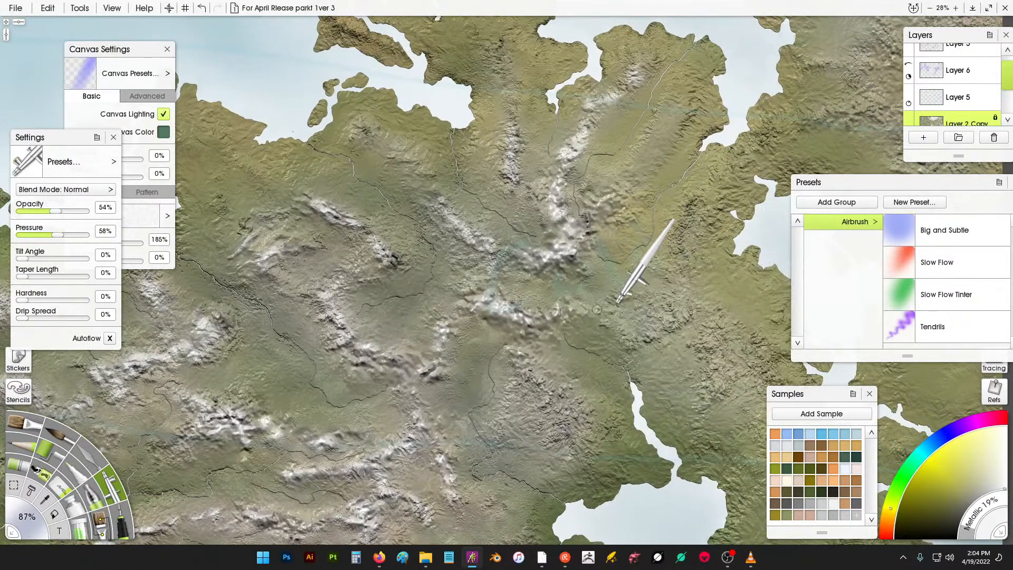
mouse_move(610, 303)
left_mouse_down()
mouse_move(629, 295)
mouse_move(665, 317)
mouse_move(617, 324)
mouse_move(687, 316)
mouse_move(680, 243)
left_mouse_up()
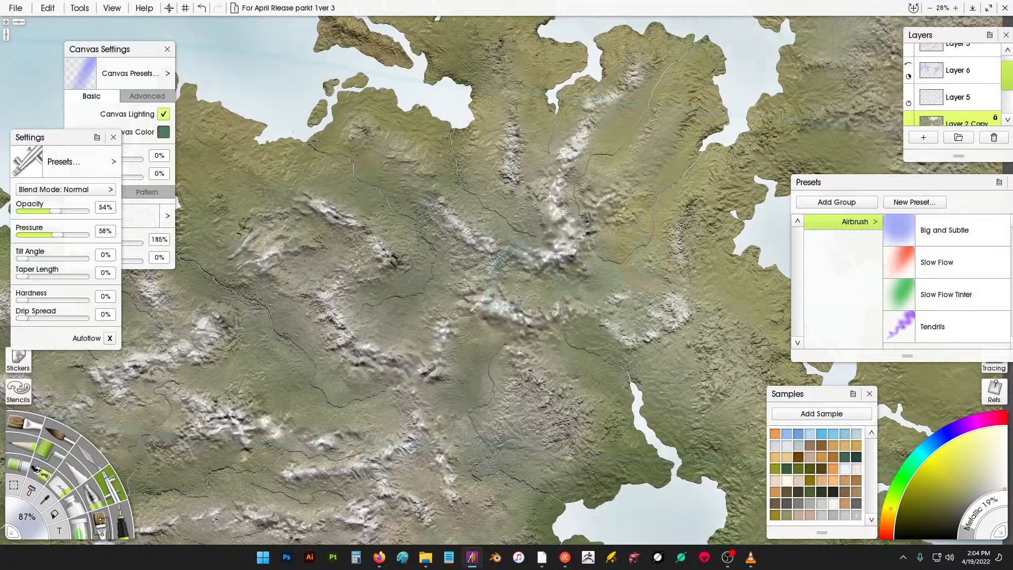
- Airbrush highlights over the mountains east of the large northern bay
left_click_drag(851, 114, 641, 187)
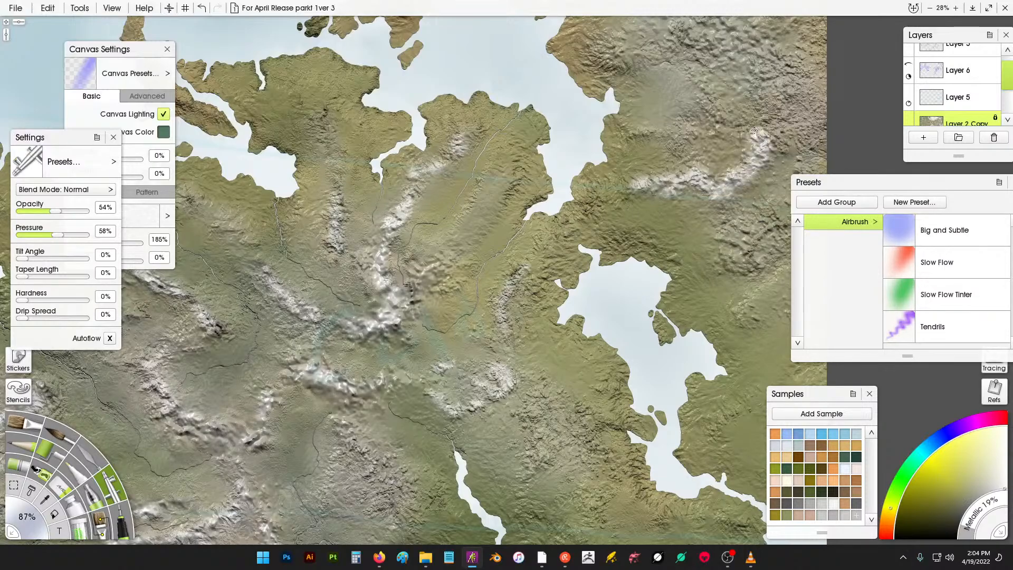
left_click_drag(717, 120, 712, 116)
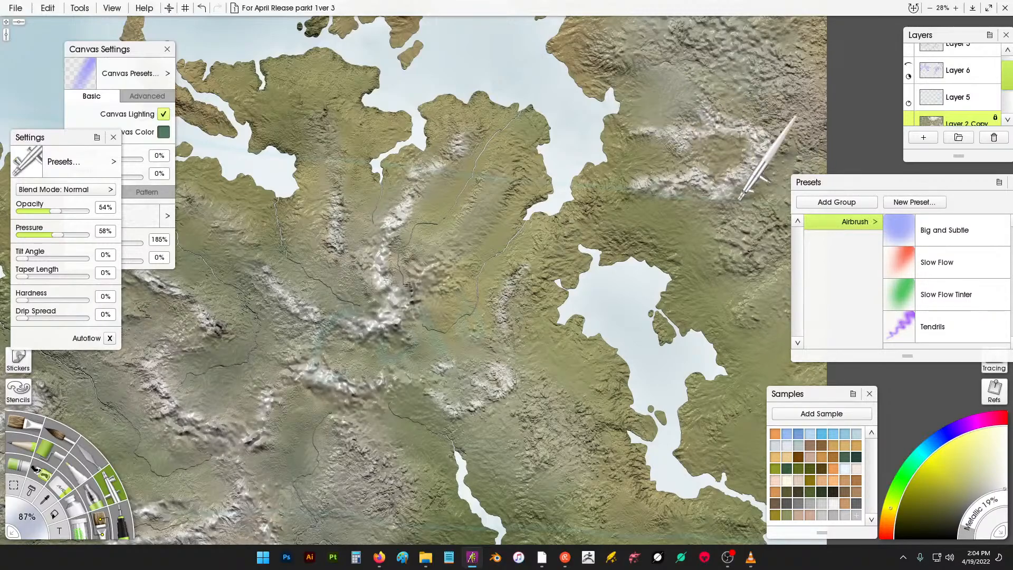
mouse_move(786, 135)
left_mouse_down()
mouse_move(834, 117)
mouse_move(786, 124)
mouse_move(802, 68)
mouse_move(764, 78)
mouse_move(761, 68)
mouse_move(765, 102)
left_mouse_up()
left_click_drag(721, 46, 690, 123)
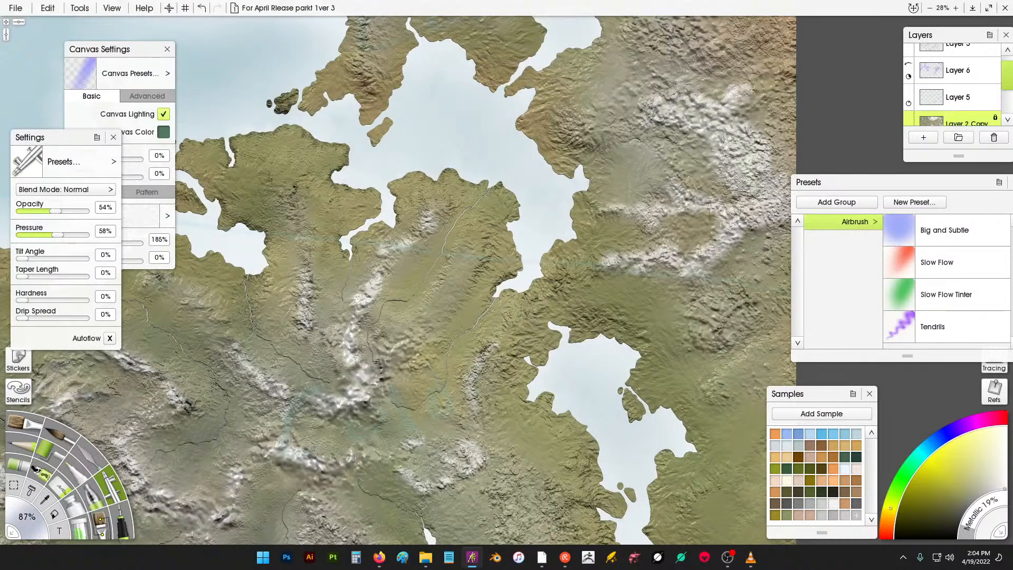
mouse_move(753, 90)
left_mouse_down()
mouse_move(754, 68)
mouse_move(789, 70)
left_mouse_up()
mouse_move(679, 45)
left_mouse_down()
mouse_move(676, 102)
mouse_move(645, 130)
mouse_move(659, 103)
left_mouse_up()
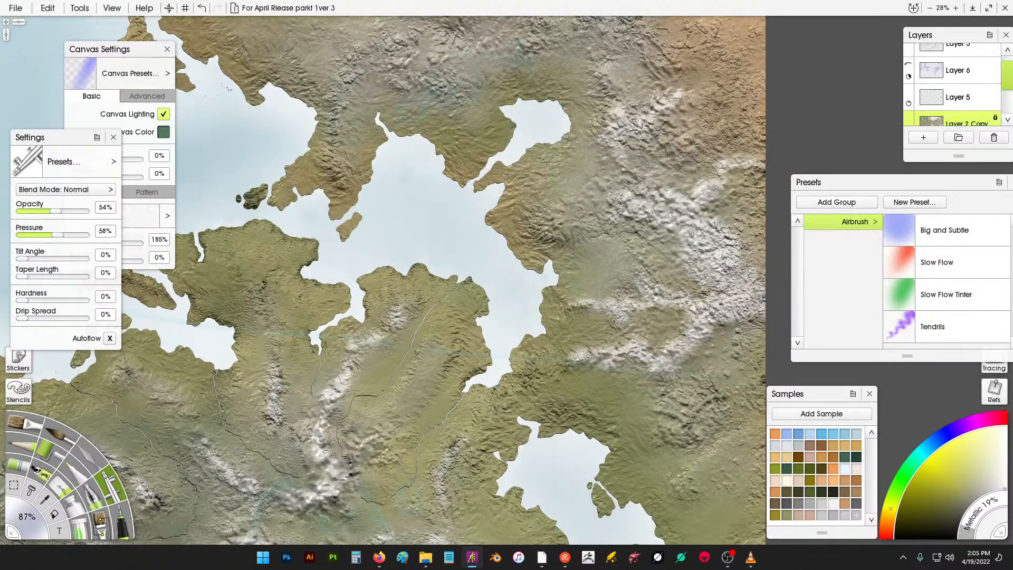
- Airbrush highlights along the northern ranges encircling the small inlet
left_click_drag(662, 135, 689, 143)
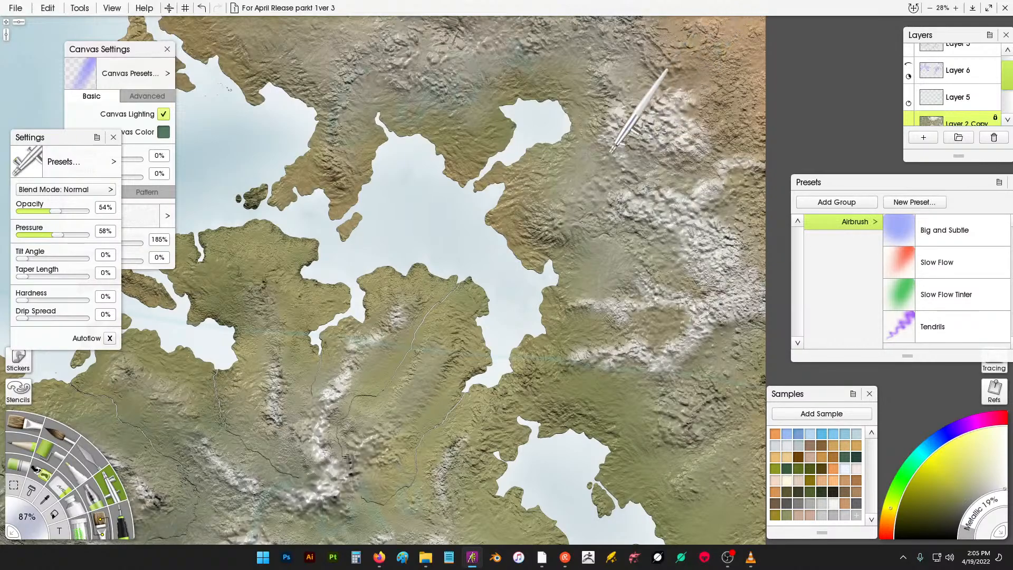
left_click_drag(646, 58, 668, 135)
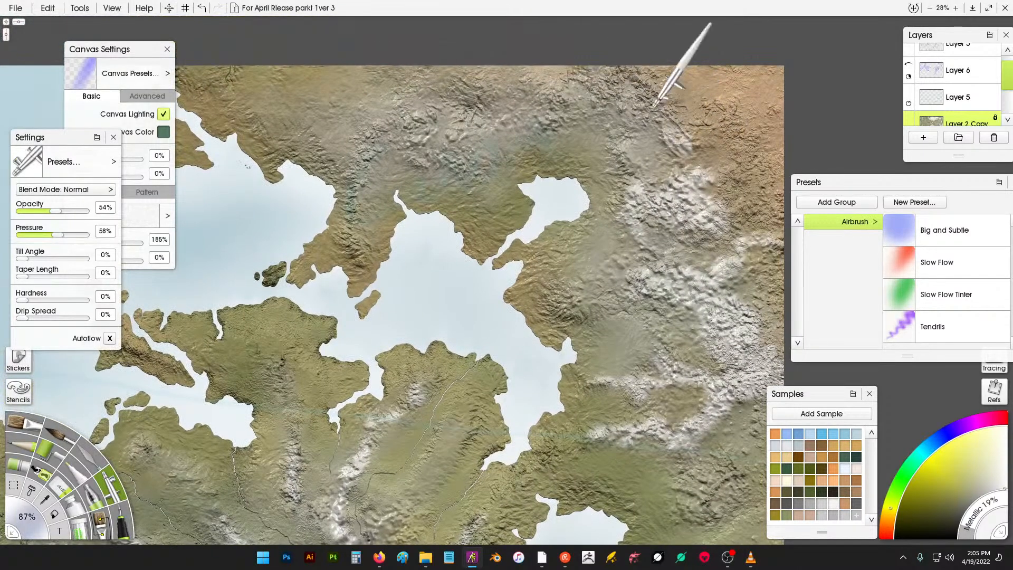
left_click_drag(639, 98, 629, 110)
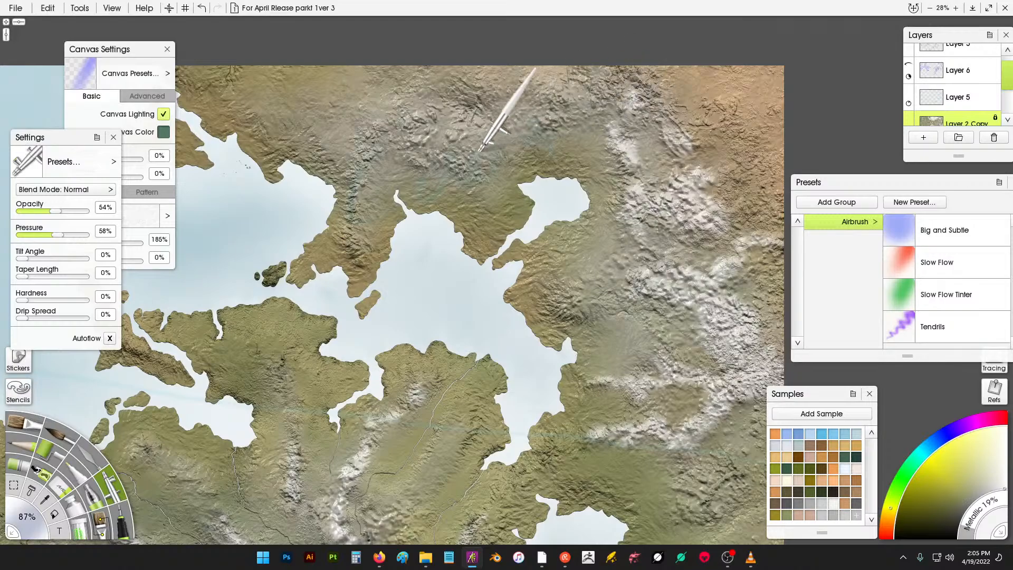
mouse_move(445, 159)
left_mouse_down()
mouse_move(417, 124)
mouse_move(355, 189)
left_mouse_up()
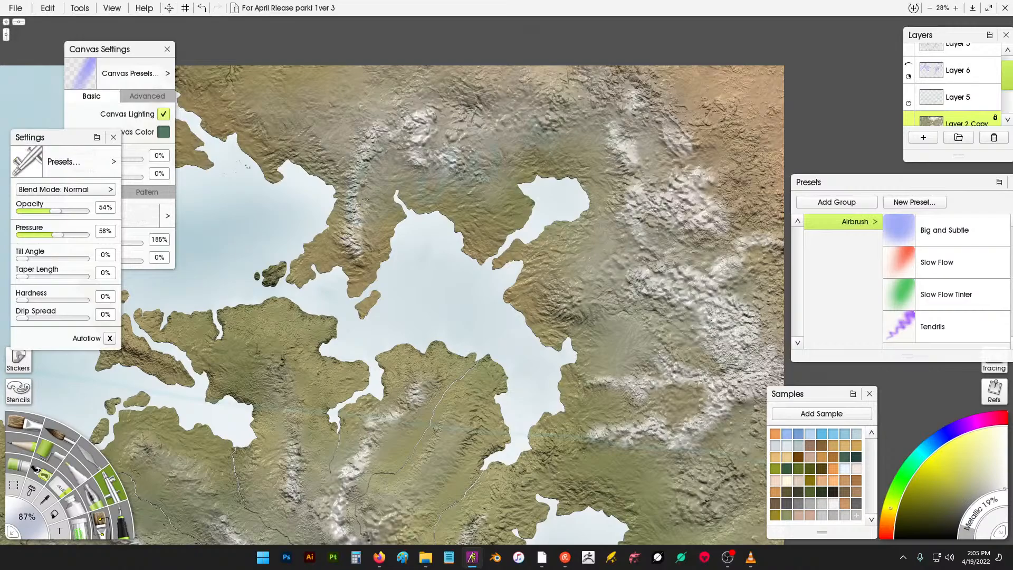
mouse_move(378, 147)
left_mouse_down()
mouse_move(394, 164)
mouse_move(440, 139)
mouse_move(457, 171)
mouse_move(473, 166)
mouse_move(475, 148)
mouse_move(487, 150)
mouse_move(484, 124)
mouse_move(502, 122)
mouse_move(470, 85)
mouse_move(442, 86)
mouse_move(424, 97)
mouse_move(444, 115)
mouse_move(491, 80)
mouse_move(492, 89)
mouse_move(540, 98)
left_mouse_up()
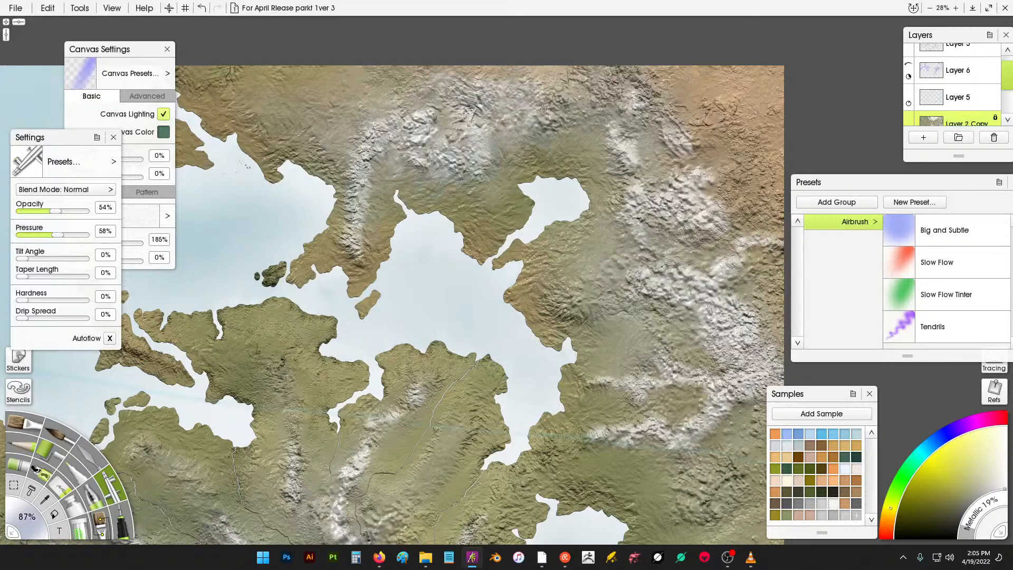
mouse_move(582, 134)
left_mouse_down()
mouse_move(610, 135)
mouse_move(589, 151)
mouse_move(561, 64)
mouse_move(581, 59)
mouse_move(647, 129)
left_mouse_up()
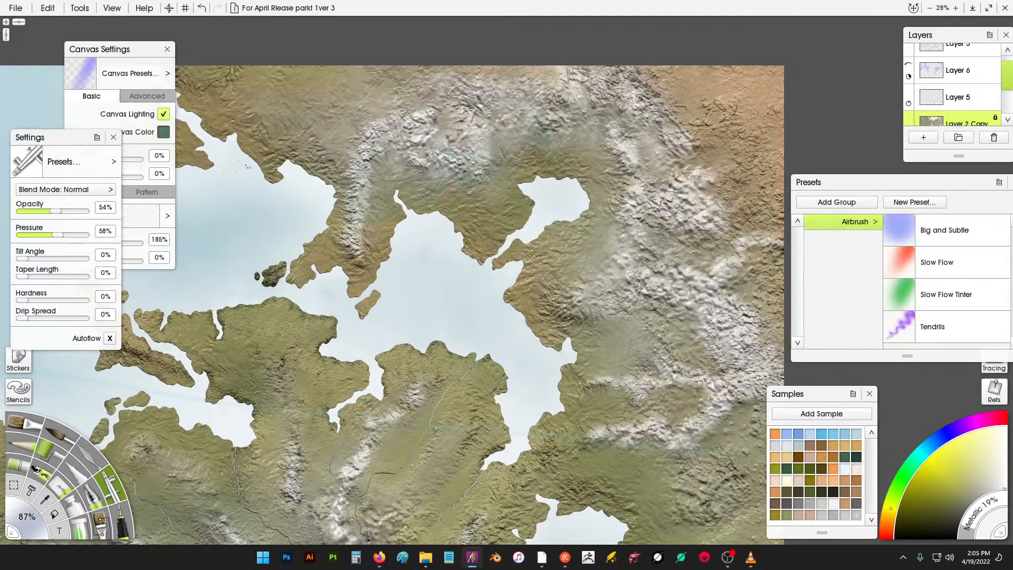
- Review the highlighted mountains across the whole map at several zoom levels
scroll(701, 241, "down", 4)
key("super")
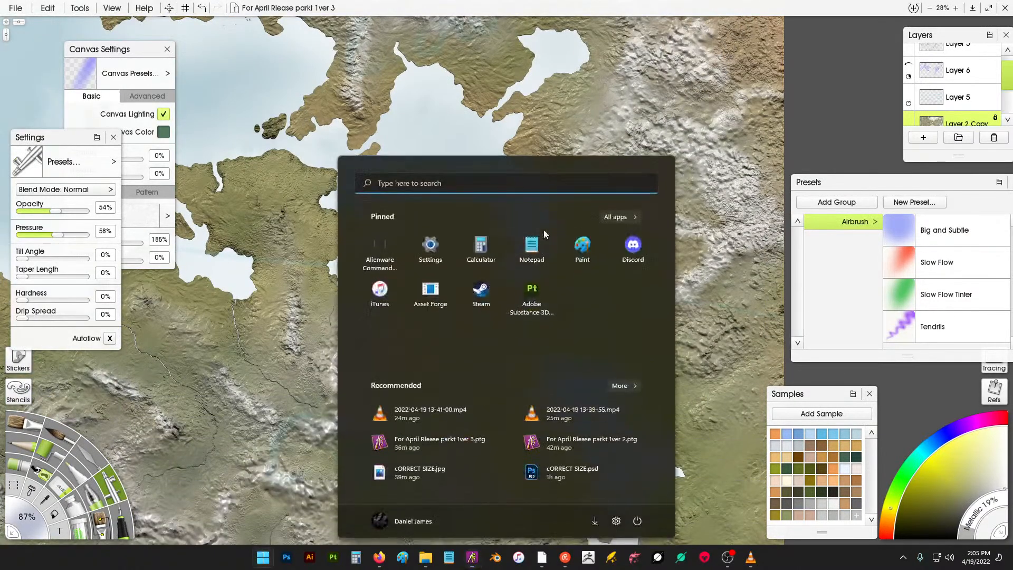
key("super")
scroll(438, 158, "down", 8)
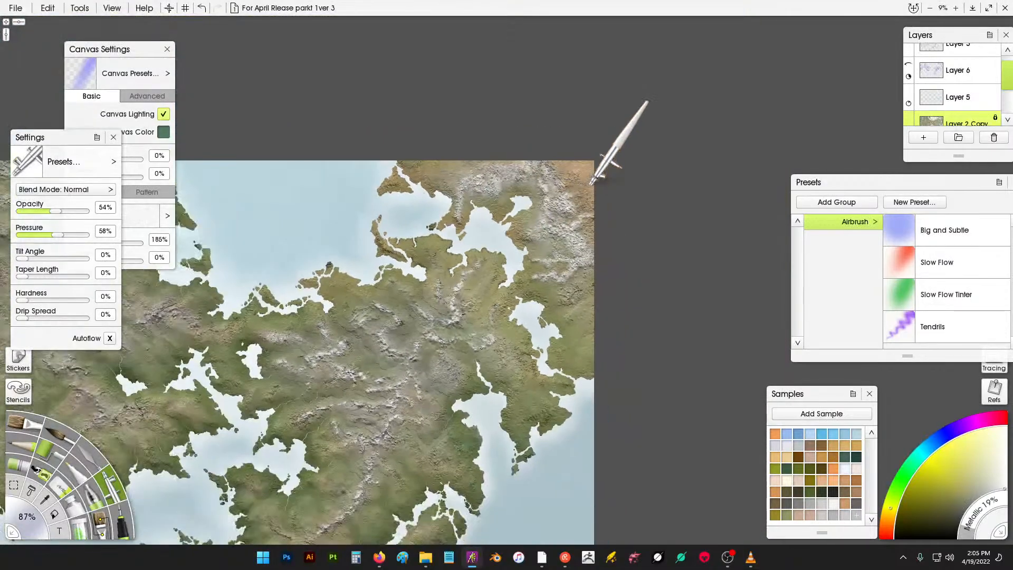
scroll(469, 314, "up", 2)
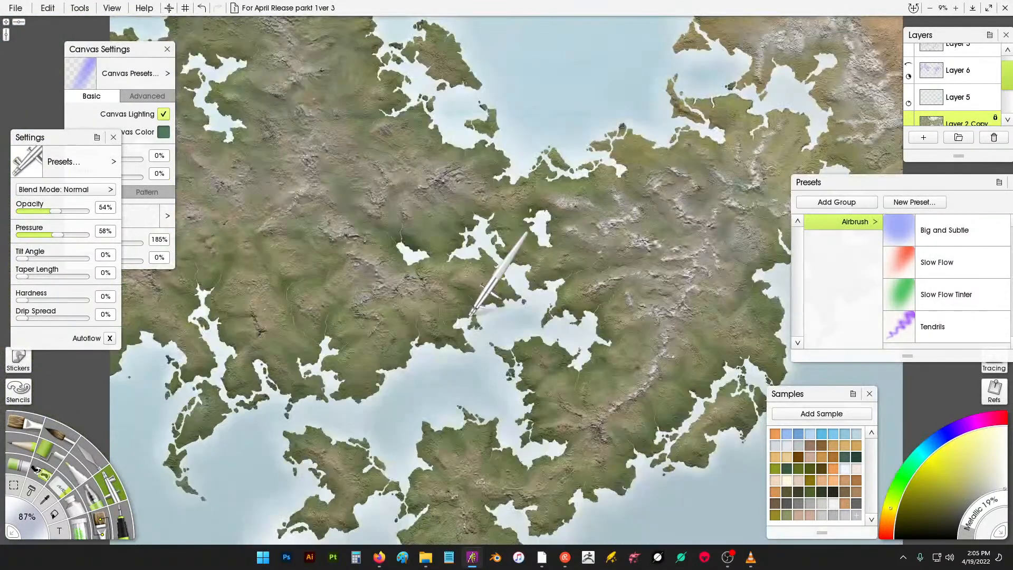
scroll(743, 193, "up", 3)
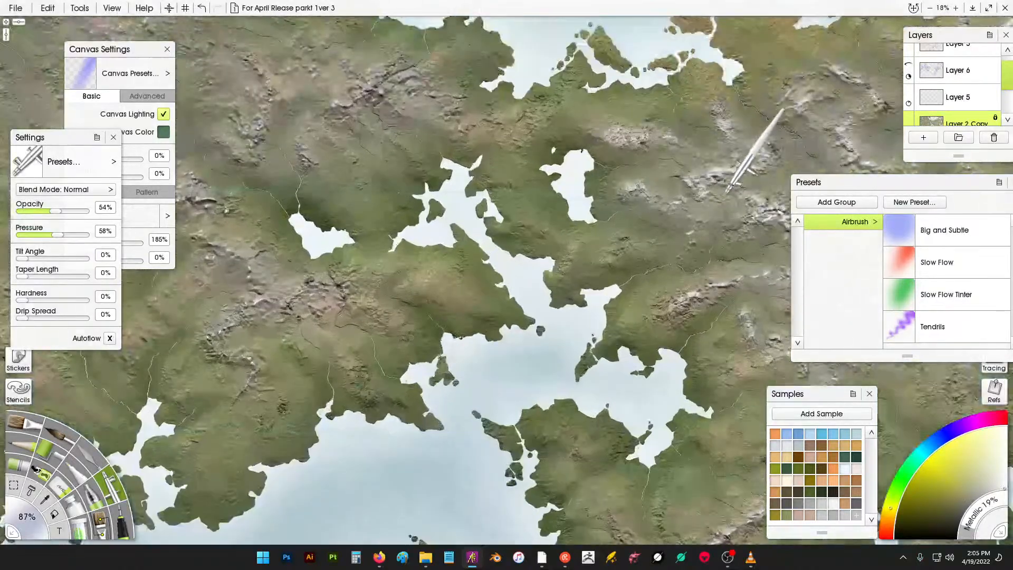
scroll(722, 195, "down", 3)
scroll(698, 224, "up", 5)
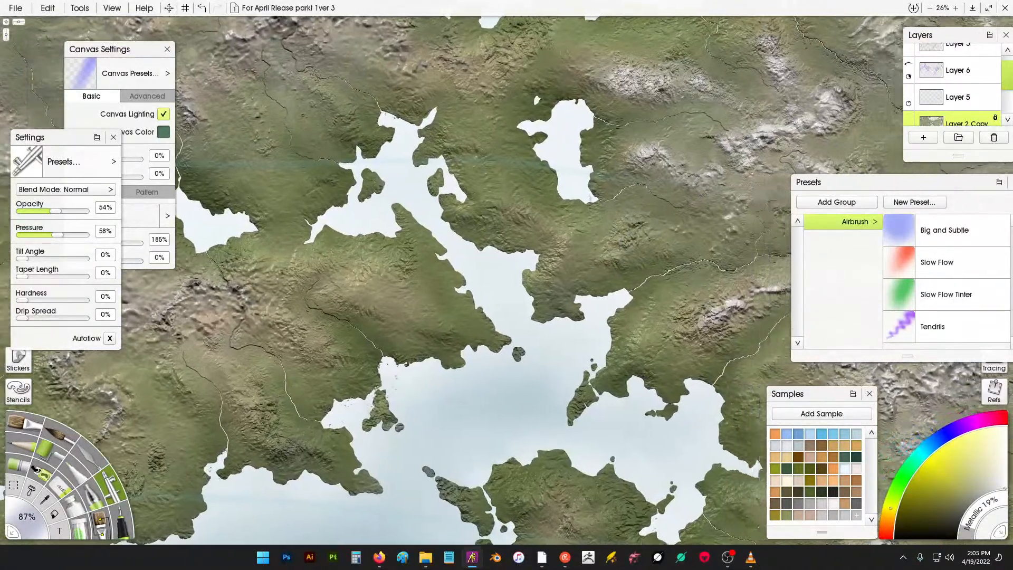
- Airbrush highlights over the central mountain cluster, then undo the last two strokes
left_click_drag(634, 176, 499, 222)
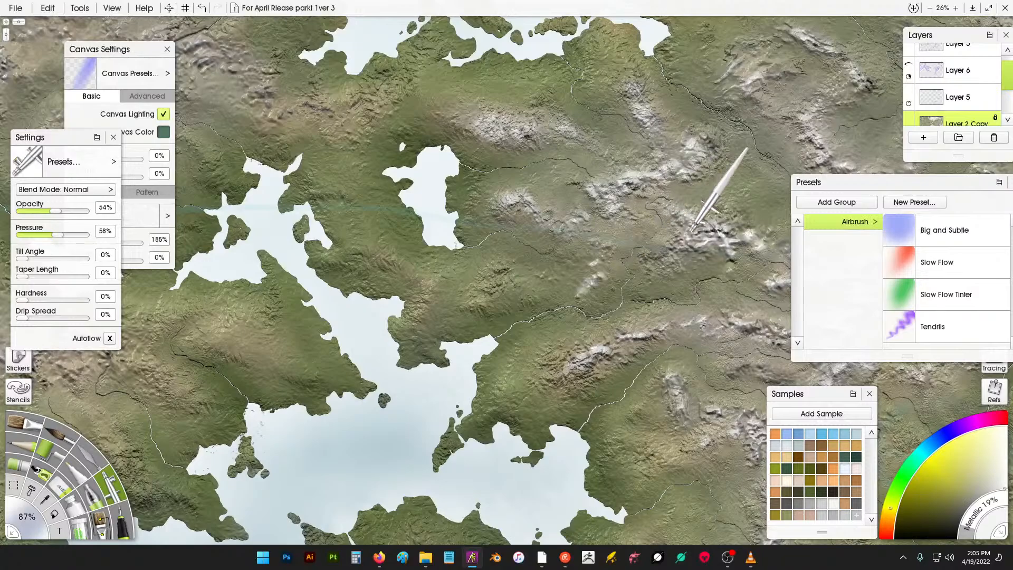
left_click_drag(712, 215, 577, 208)
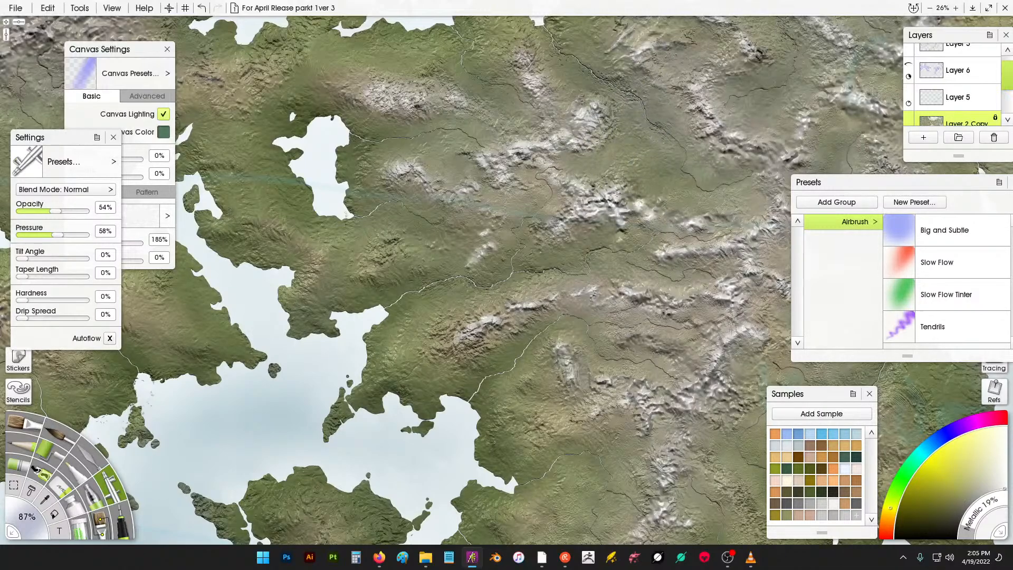
left_click_drag(690, 234, 653, 198)
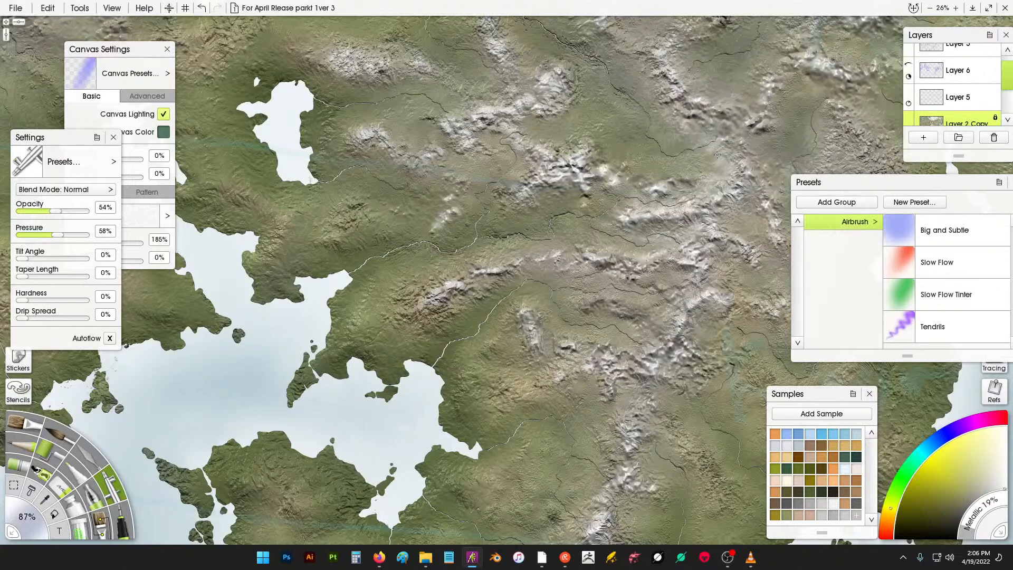
left_click_drag(733, 149, 706, 100)
key("ctrl+z")
key("ctrl+z")
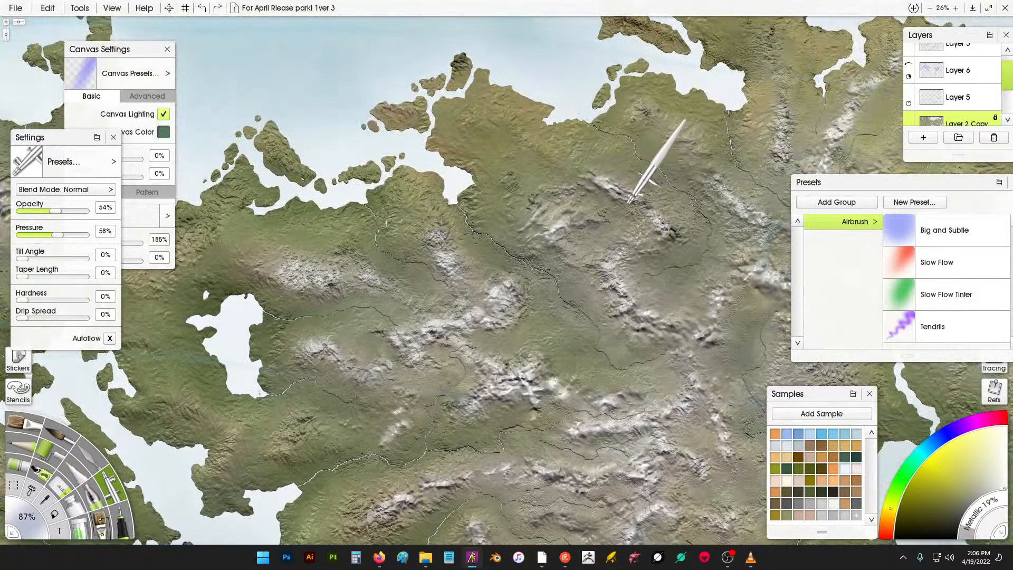
- Airbrush highlights on the mountains south of the northern coastline
left_click_drag(639, 204, 645, 223)
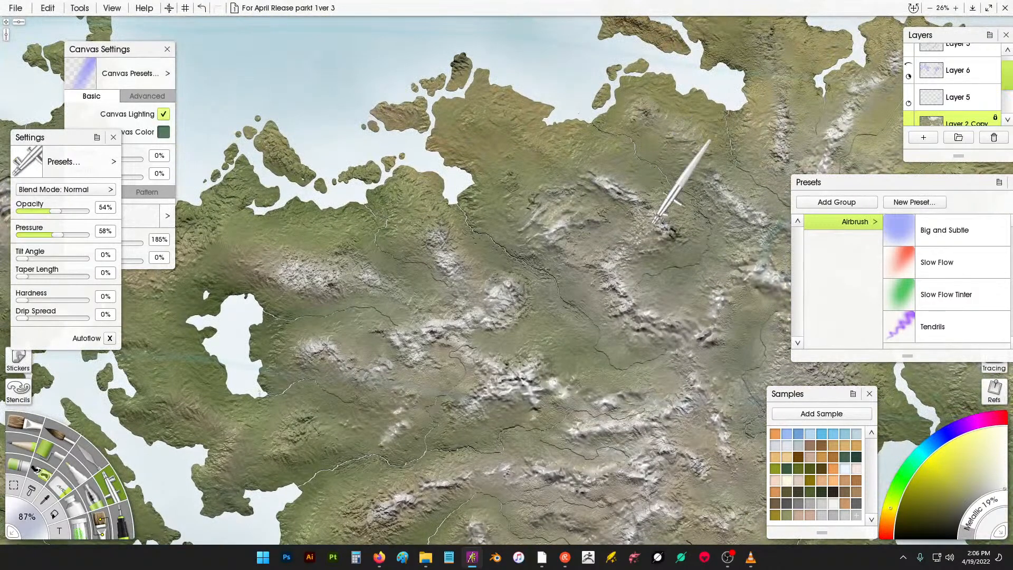
mouse_move(590, 172)
left_mouse_down()
mouse_move(578, 166)
mouse_move(619, 195)
left_mouse_up()
scroll(512, 87, "down", 6)
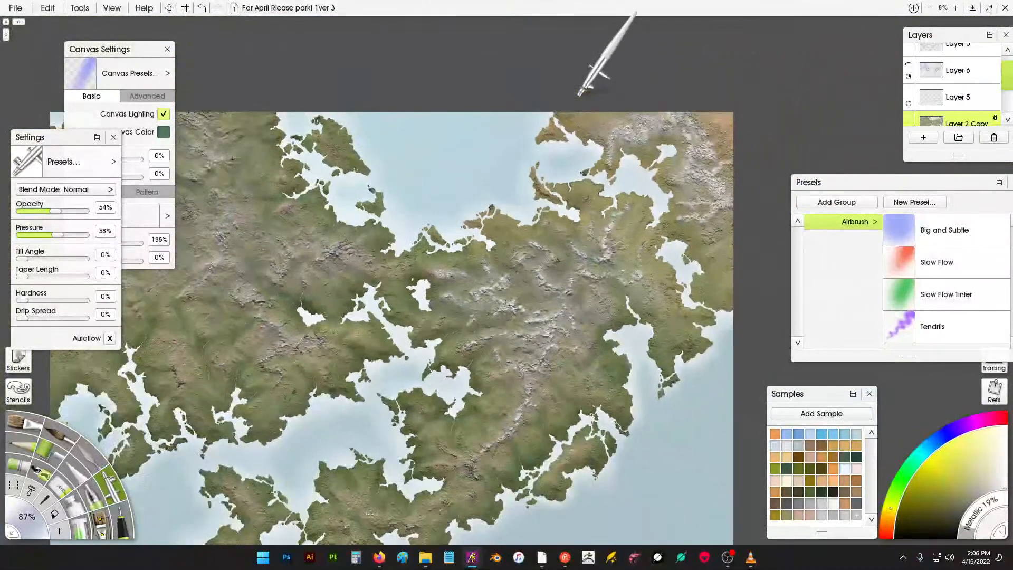
scroll(633, 348, "up", 3)
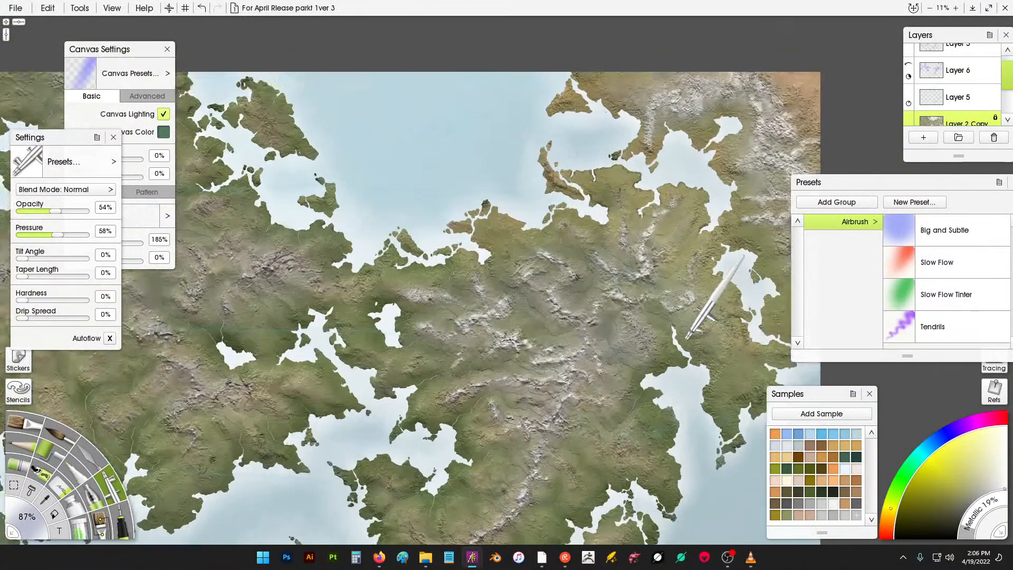
scroll(662, 306, "up", 4)
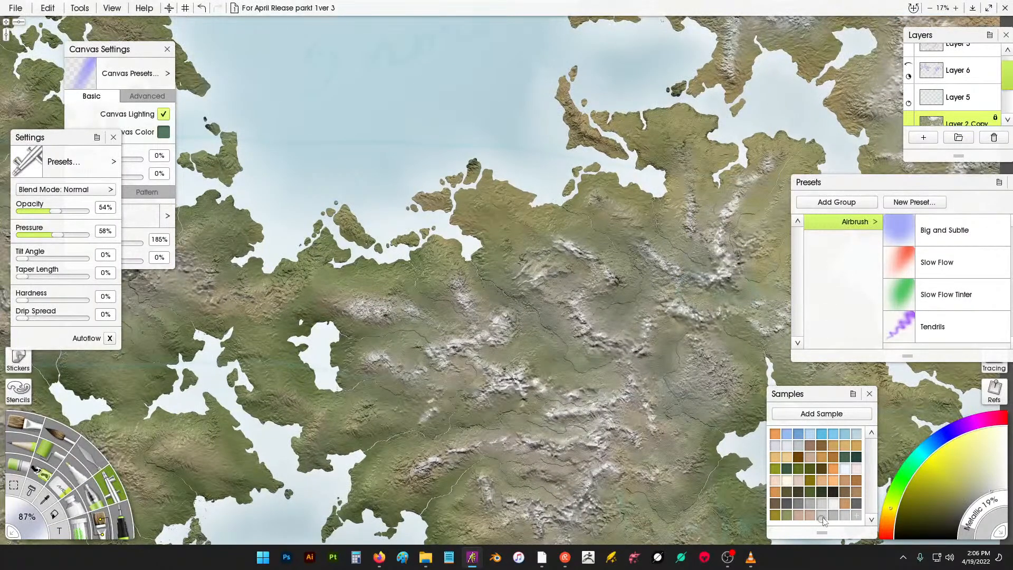
- Enlarge the airbrush size to 688% and undo a trial stroke
left_click_drag(27, 518, 206, 393)
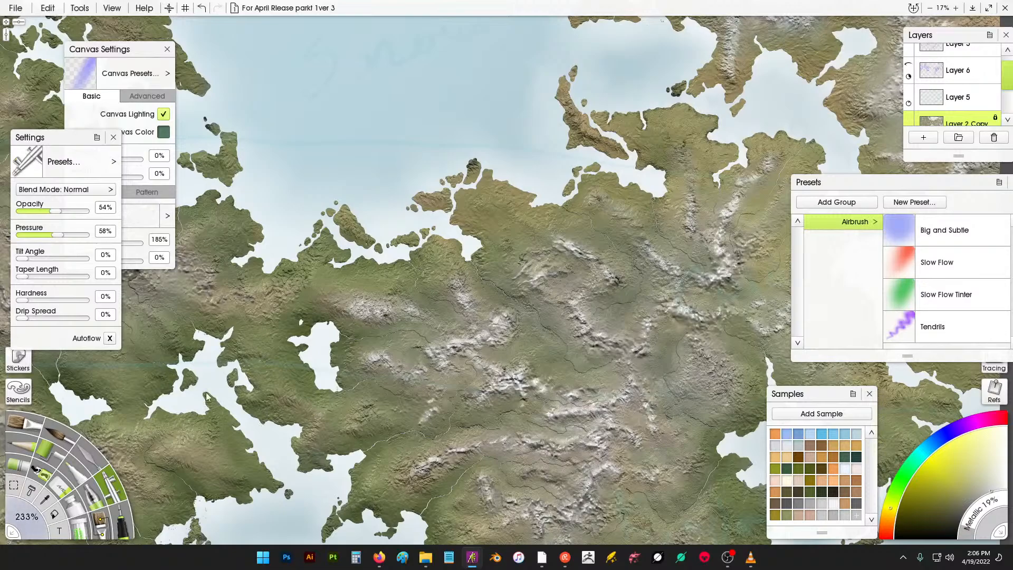
left_click_drag(655, 204, 652, 194)
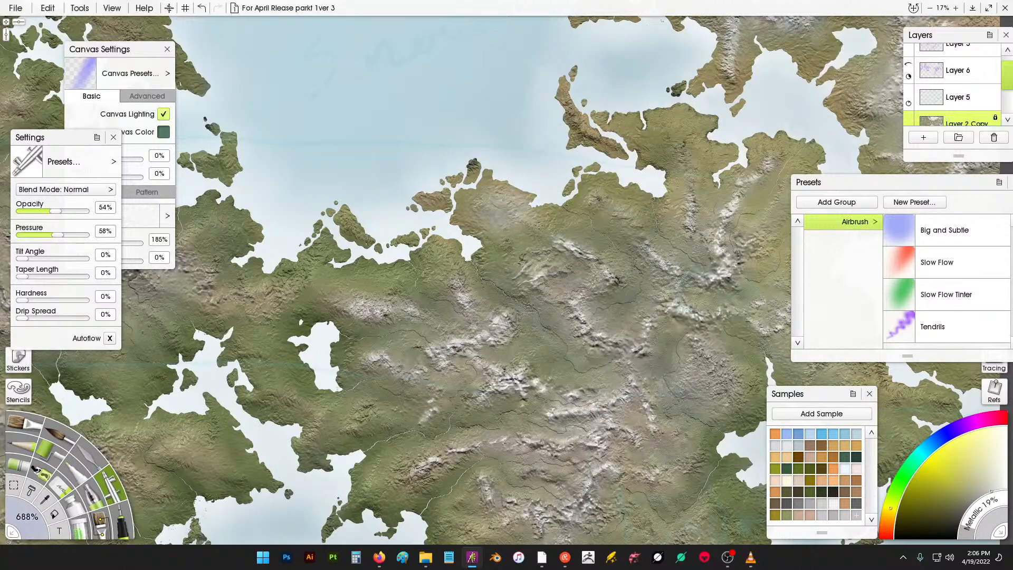
key("ctrl+z")
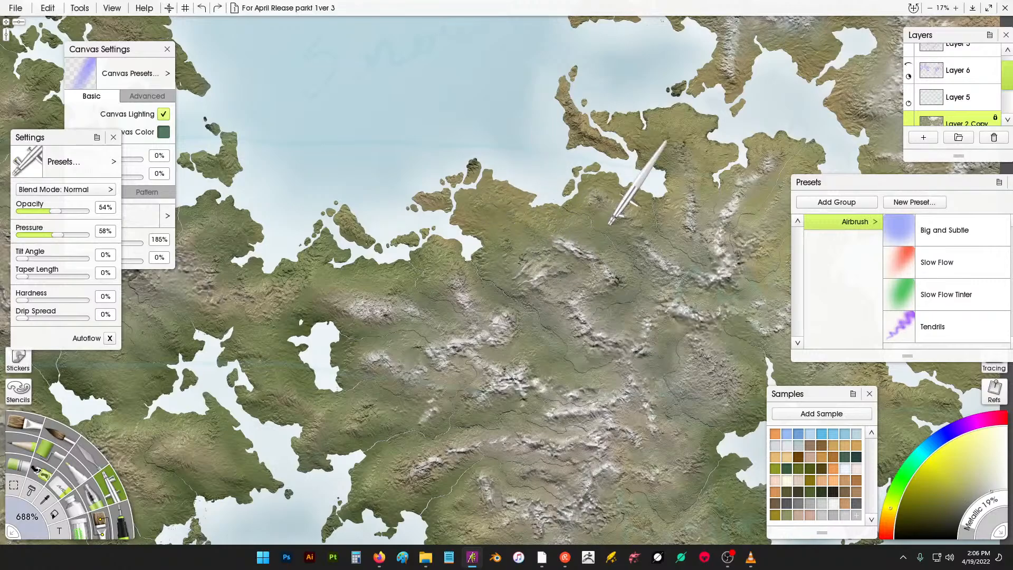
- Pick a light grey sample colour and airbrush broad highlights across the northern mountains
scroll(598, 213, "down", 5)
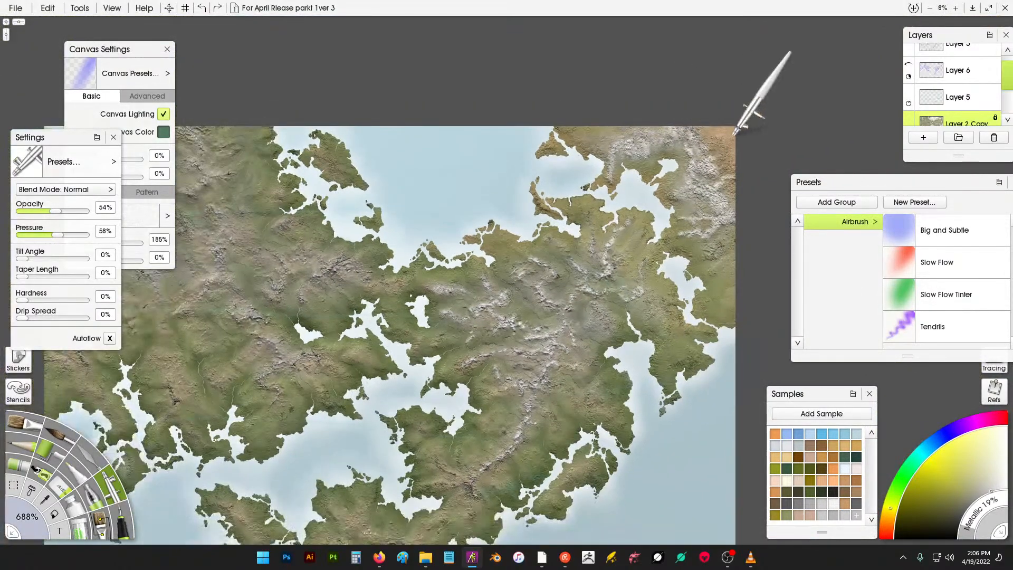
scroll(643, 214, "up", 5)
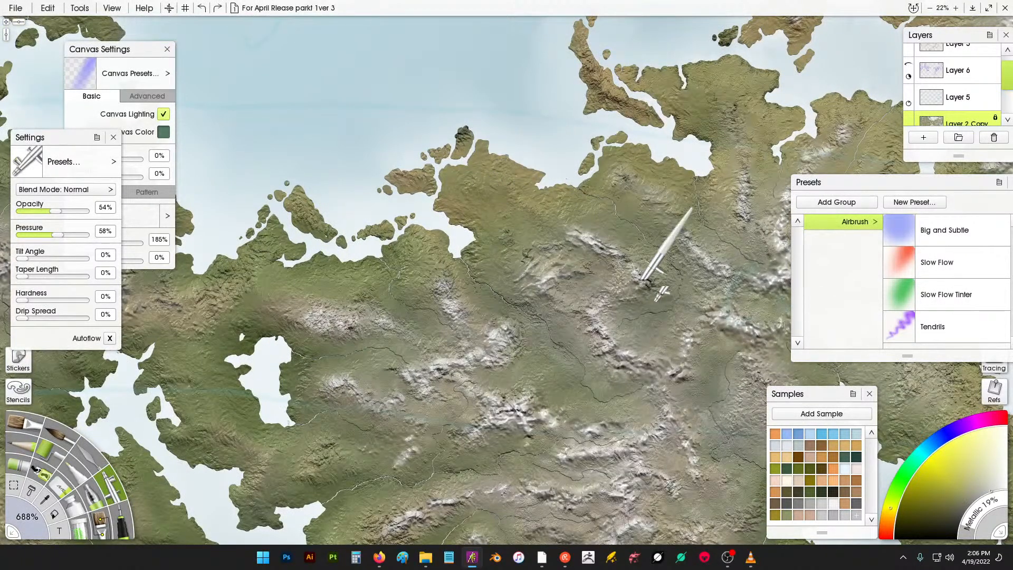
left_click(834, 516)
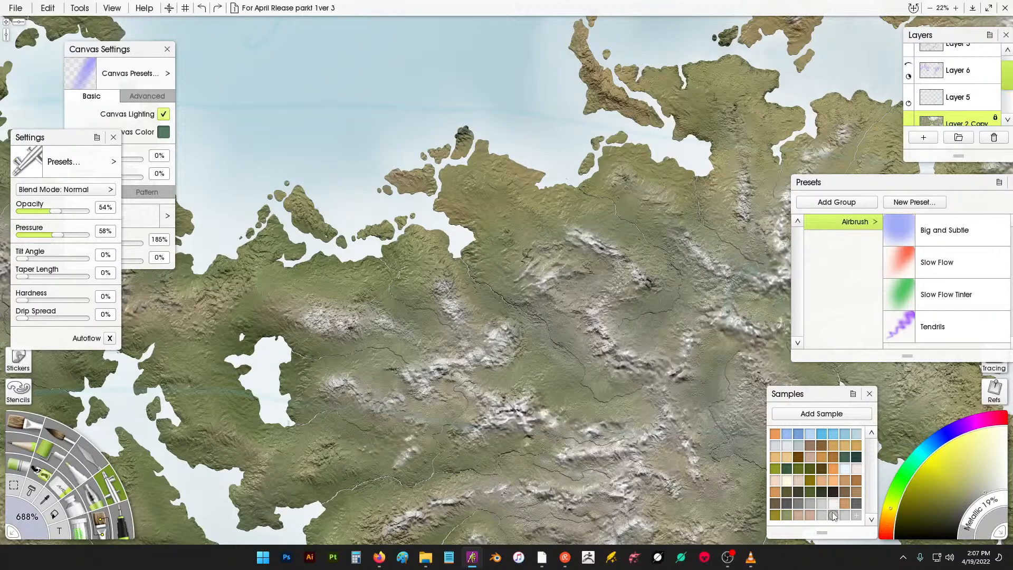
left_click_drag(477, 203, 548, 221)
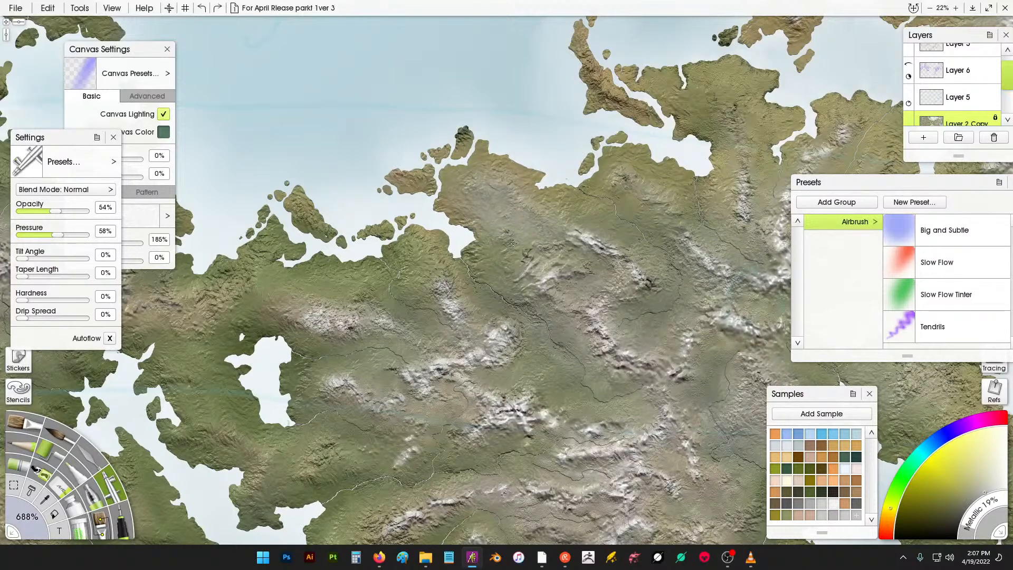
left_click(521, 269)
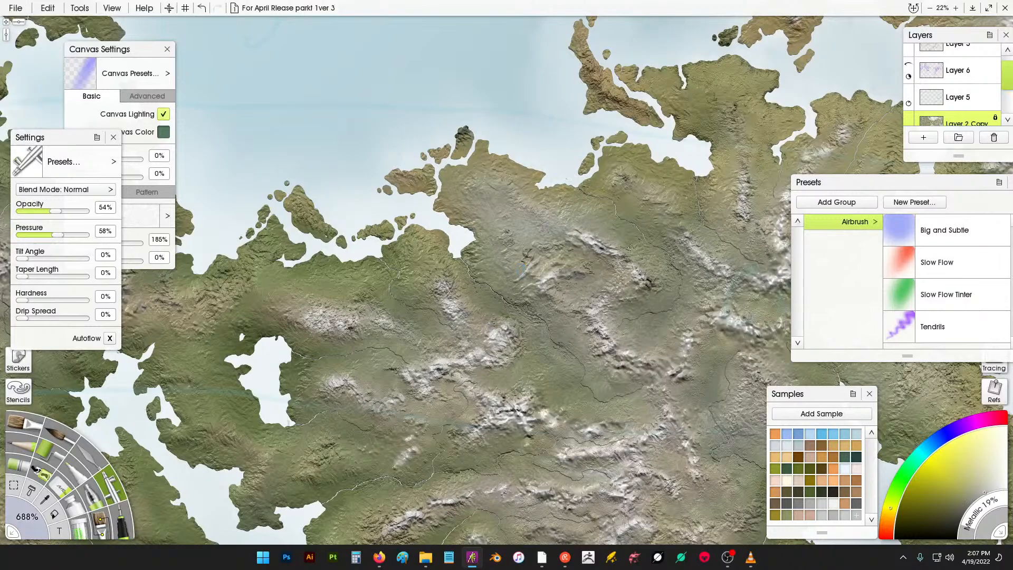
- Airbrush light grey highlights across the northern mountain ranges
mouse_move(623, 184)
left_mouse_down()
mouse_move(635, 200)
mouse_move(664, 214)
mouse_move(682, 227)
left_mouse_up()
left_click_drag(713, 95, 722, 126)
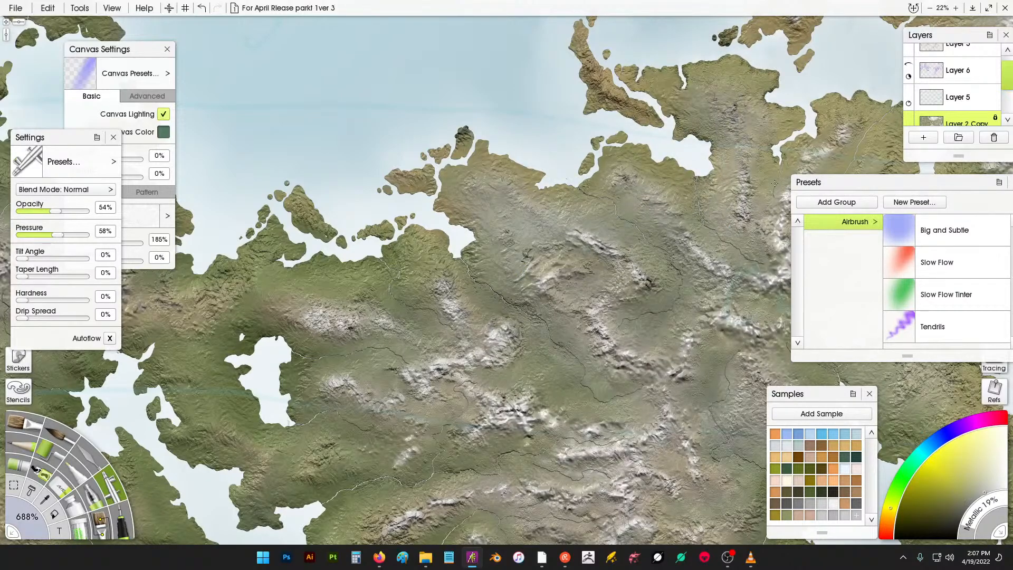
left_click_drag(719, 171, 672, 112)
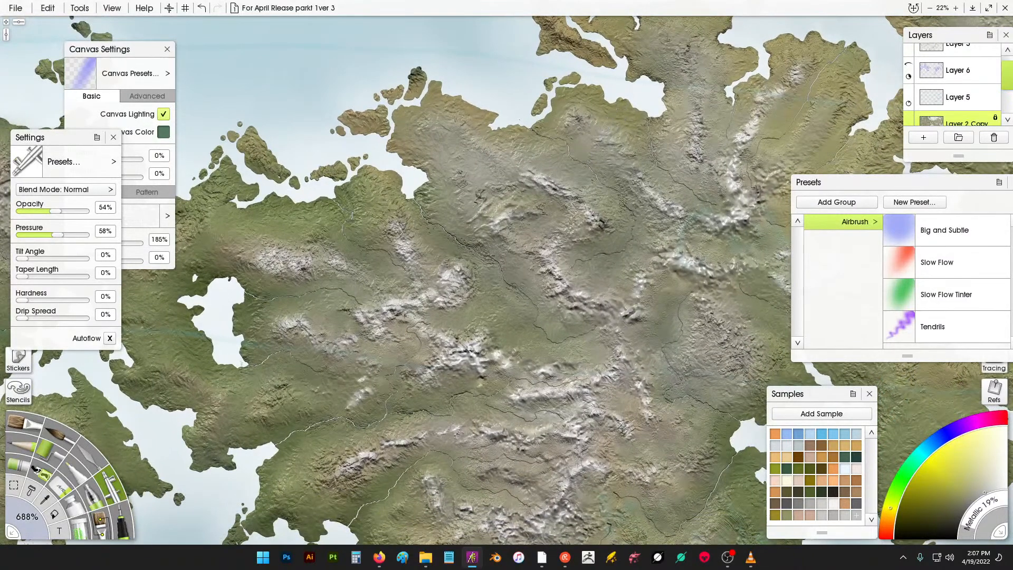
left_click_drag(733, 159, 597, 186)
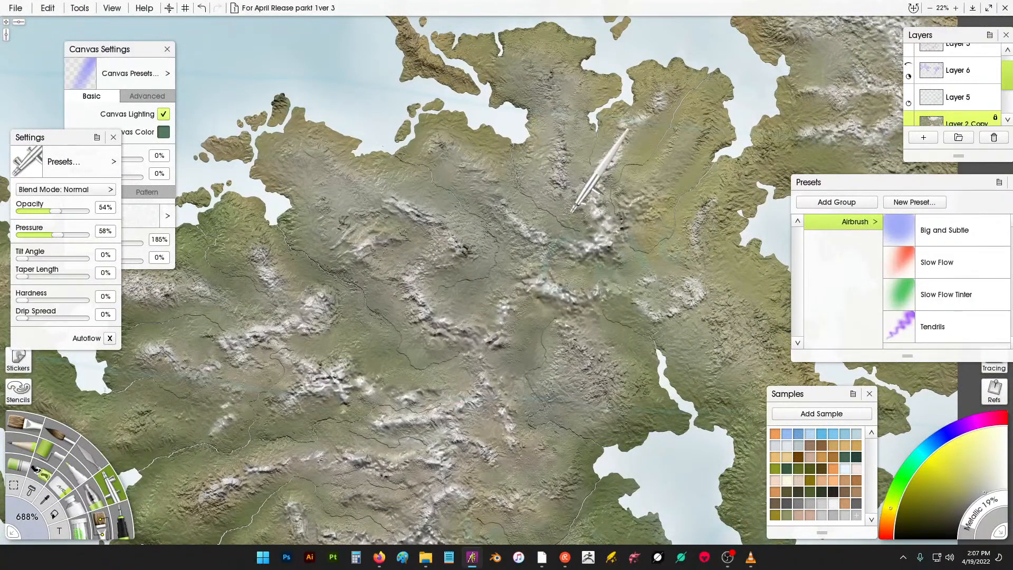
left_click_drag(698, 79, 705, 159)
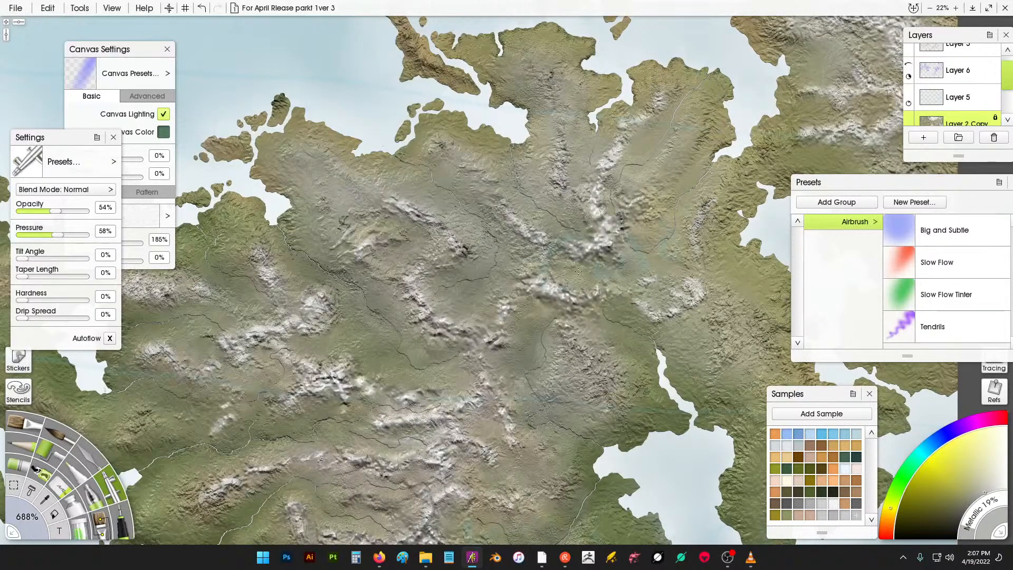
mouse_move(578, 272)
left_mouse_down()
mouse_move(626, 275)
mouse_move(667, 297)
mouse_move(661, 334)
mouse_move(608, 300)
mouse_move(639, 350)
left_mouse_up()
left_click_drag(636, 293, 563, 330)
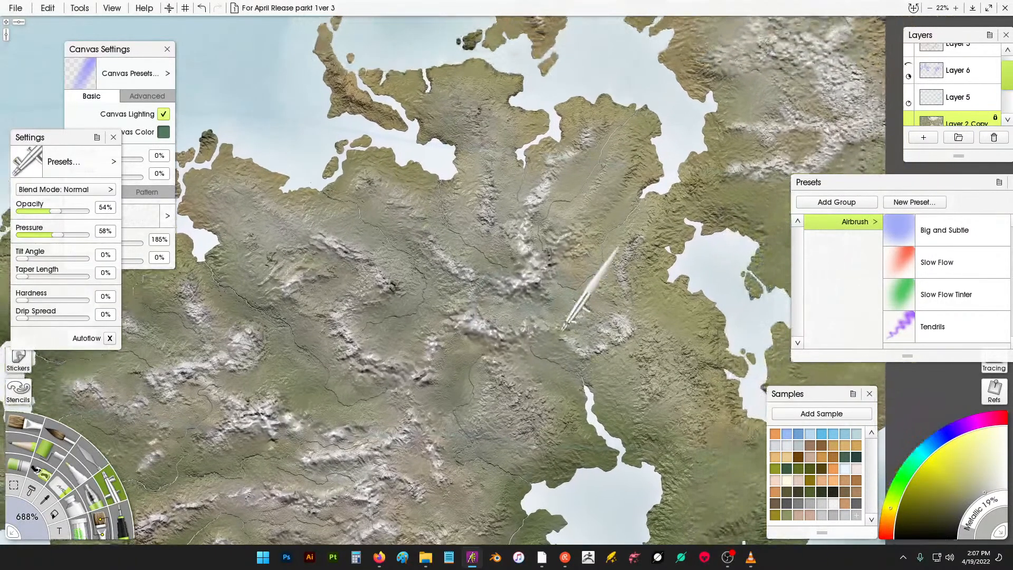
- Airbrush highlights along the mountains beside the northern inlets and bays
left_click_drag(577, 174, 571, 224)
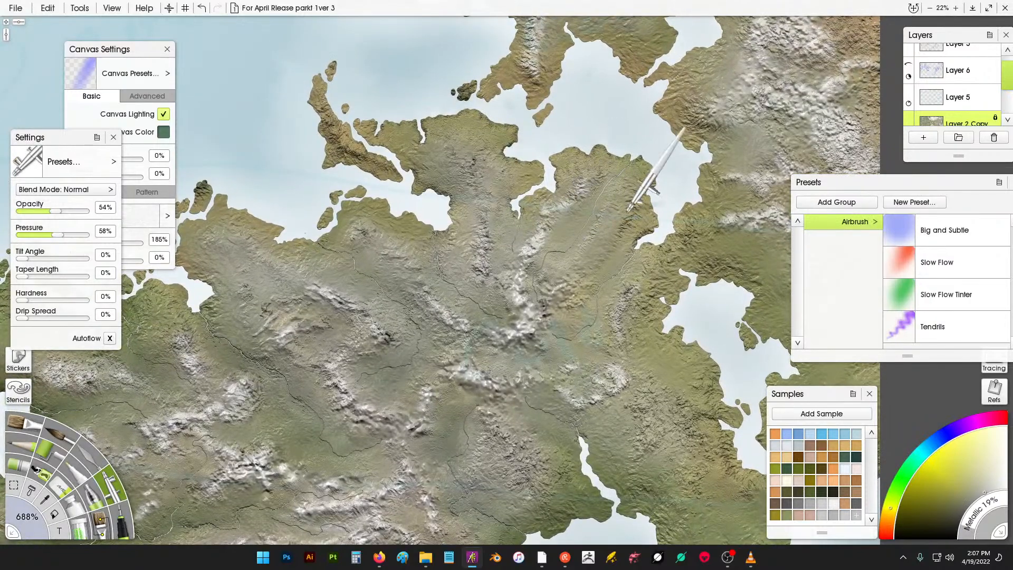
left_click_drag(652, 276, 530, 252)
mouse_move(603, 226)
left_mouse_down()
mouse_move(652, 236)
mouse_move(667, 260)
left_mouse_up()
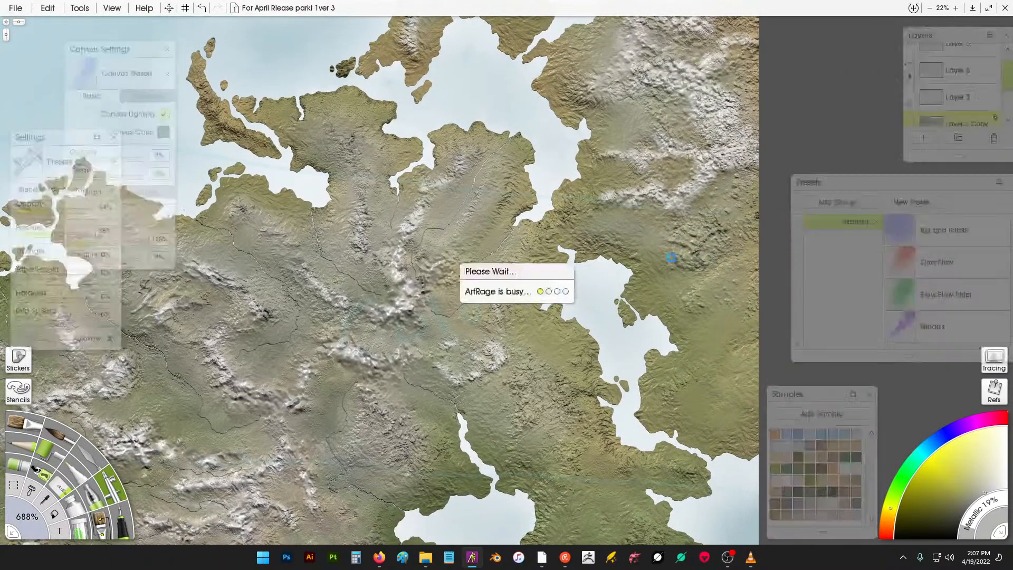
left_click_drag(649, 213, 674, 236)
left_click_drag(674, 178, 597, 184)
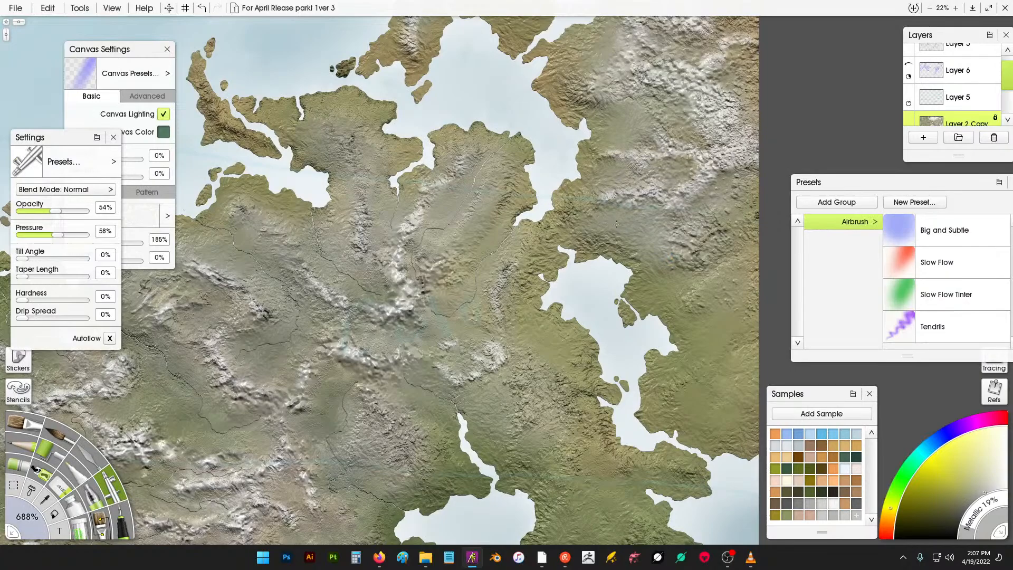
left_click_drag(718, 300, 736, 218)
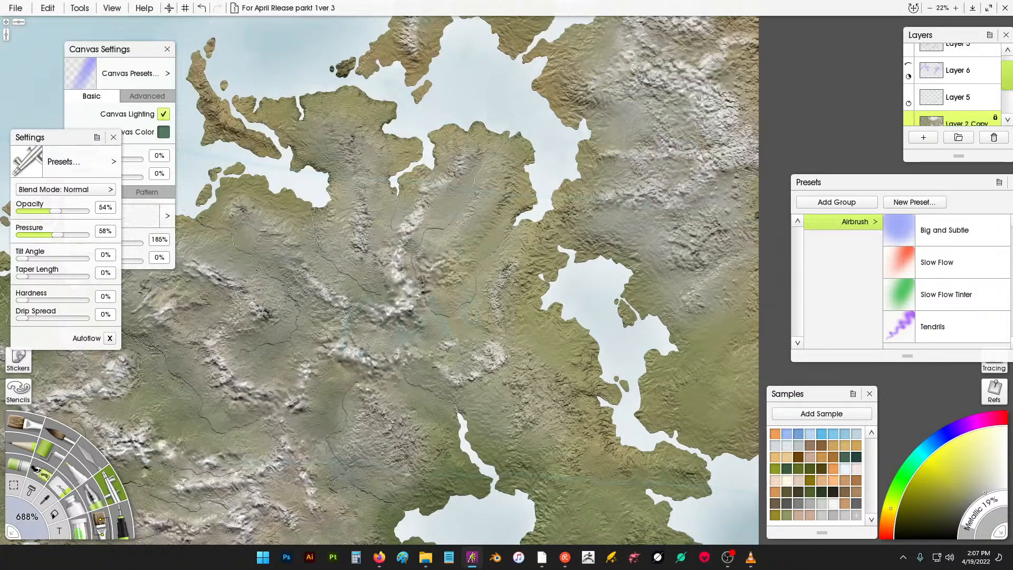
left_click_drag(606, 145, 596, 255)
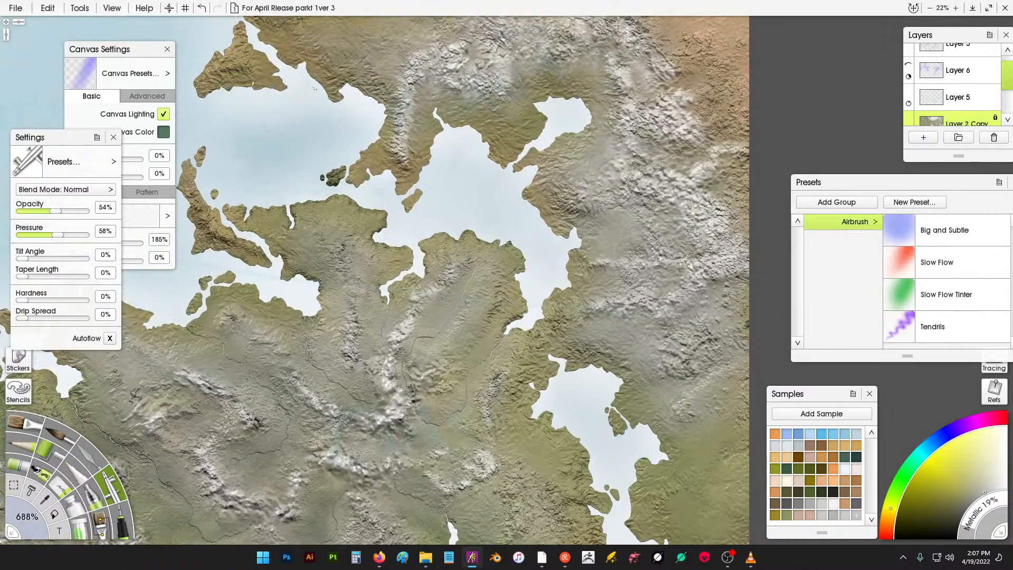
left_click_drag(692, 157, 742, 167)
mouse_move(698, 108)
left_mouse_down()
mouse_move(710, 66)
mouse_move(766, 153)
left_mouse_up()
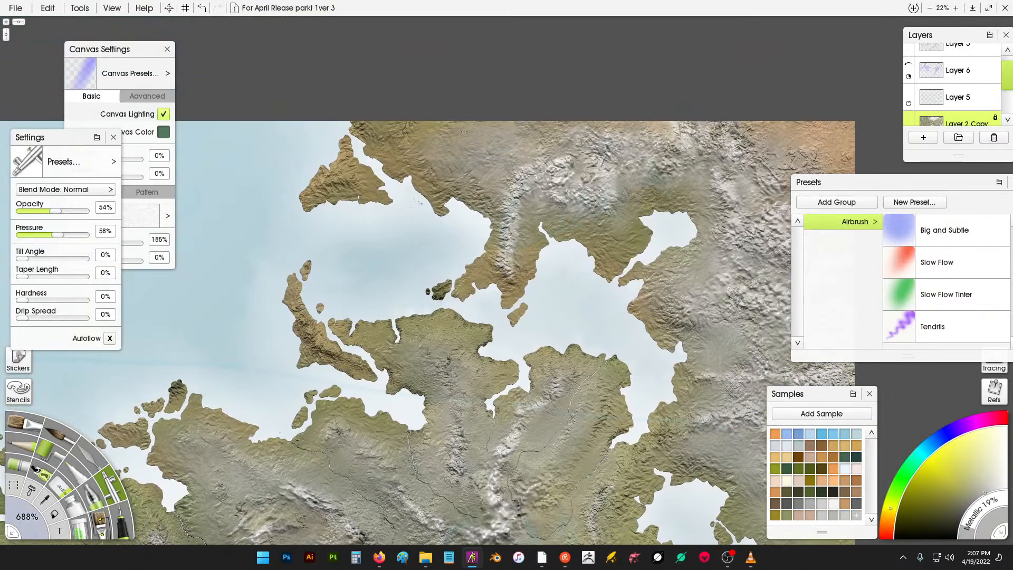
- Airbrush highlights over the central mountains near the inland lake, resetting the canvas position along the way
left_click_drag(464, 132, 412, 135)
left_click_drag(363, 170, 340, 182)
left_click_drag(424, 336, 606, 138)
right_click(544, 220)
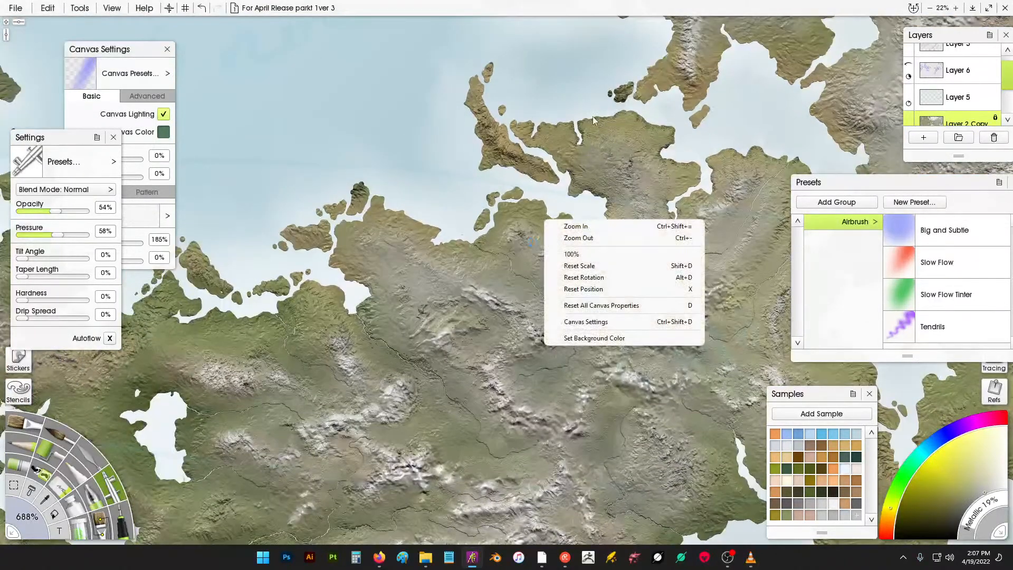
left_click(490, 288)
mouse_move(453, 355)
left_mouse_down()
mouse_move(478, 309)
mouse_move(492, 209)
mouse_move(529, 292)
mouse_move(467, 271)
left_mouse_up()
left_click_drag(426, 236, 558, 236)
mouse_move(493, 227)
left_mouse_down()
mouse_move(464, 203)
mouse_move(477, 174)
left_mouse_up()
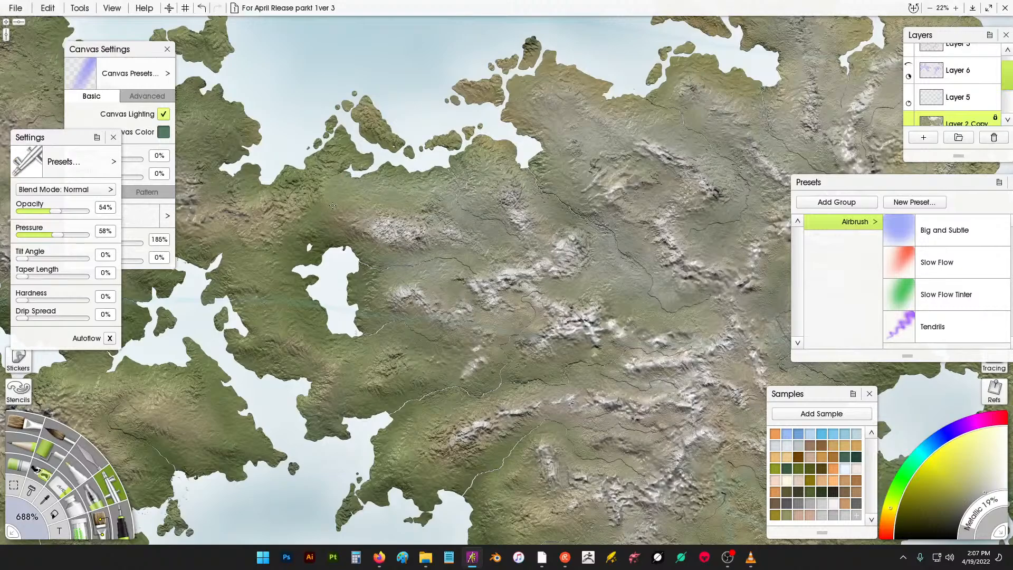
- Airbrush highlights across the western highlands between the two lakes
left_click_drag(305, 240, 528, 235)
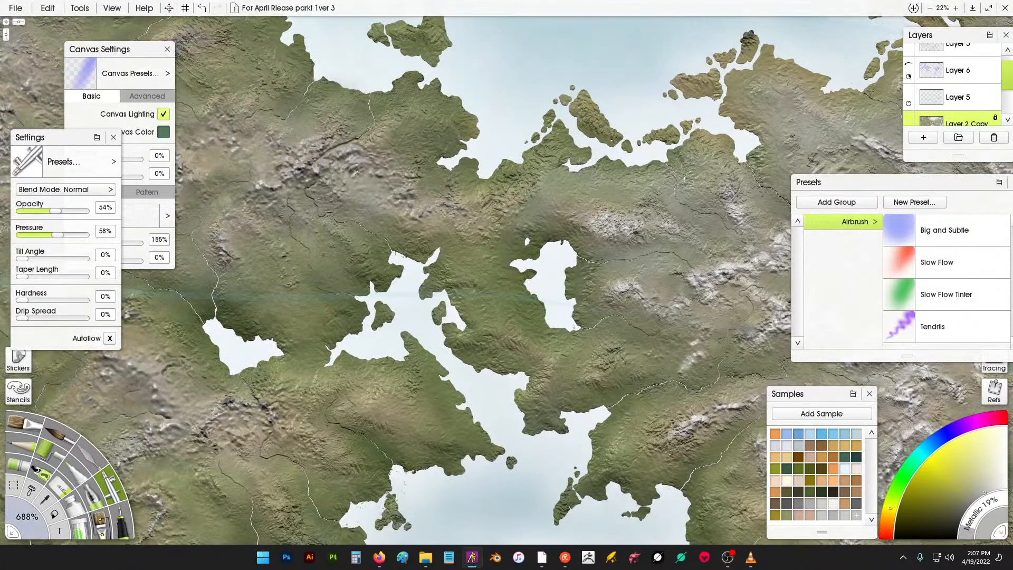
mouse_move(286, 236)
left_mouse_down()
mouse_move(257, 284)
mouse_move(336, 262)
mouse_move(354, 242)
left_mouse_up()
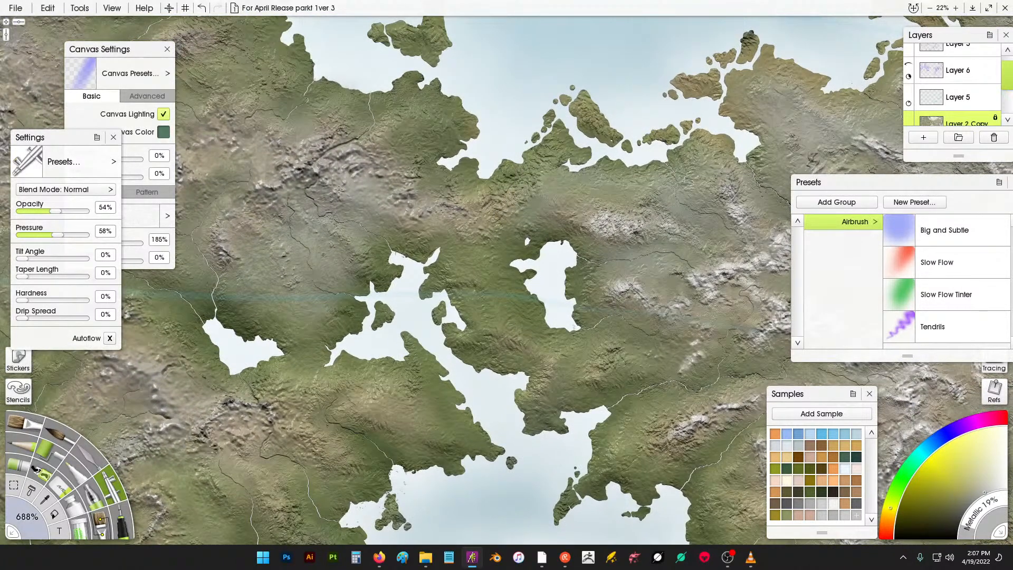
mouse_move(358, 116)
left_mouse_down()
mouse_move(362, 135)
mouse_move(394, 143)
mouse_move(435, 193)
left_mouse_up()
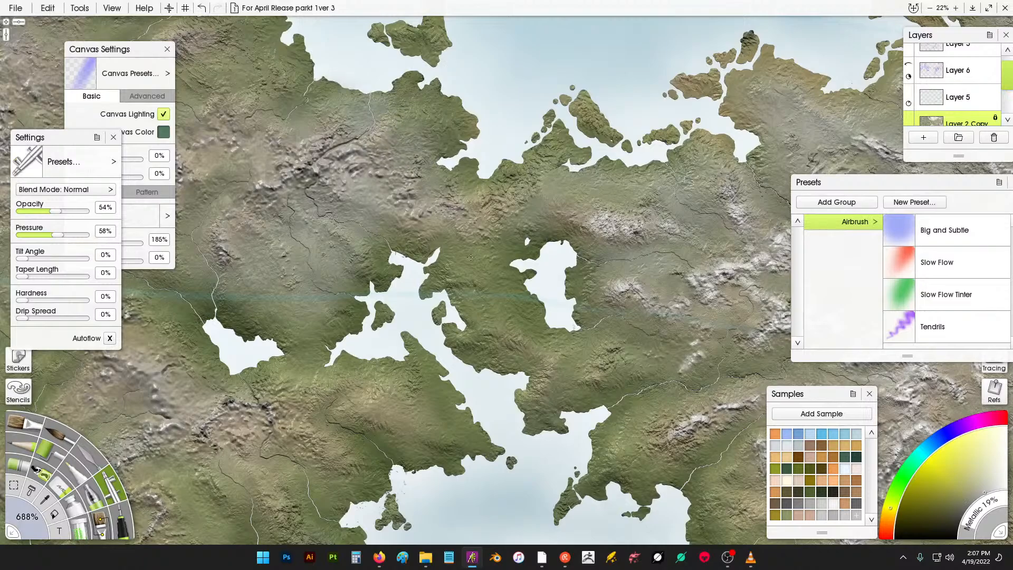
mouse_move(471, 257)
left_mouse_down()
mouse_move(501, 312)
mouse_move(507, 239)
left_mouse_up()
left_click_drag(292, 160, 512, 219)
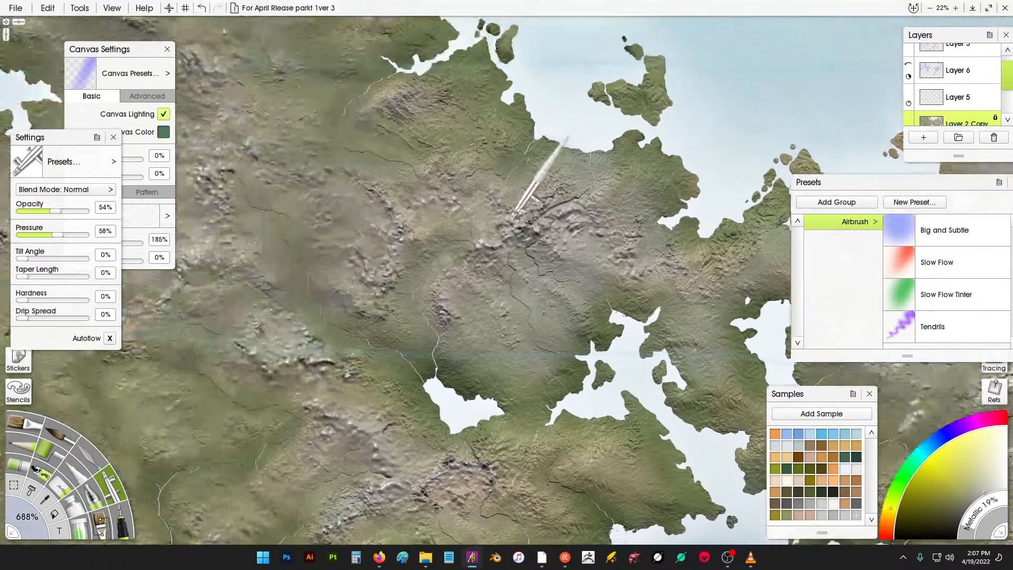
mouse_move(408, 168)
left_mouse_down()
mouse_move(343, 146)
mouse_move(351, 91)
left_mouse_up()
left_click_drag(429, 144, 472, 110)
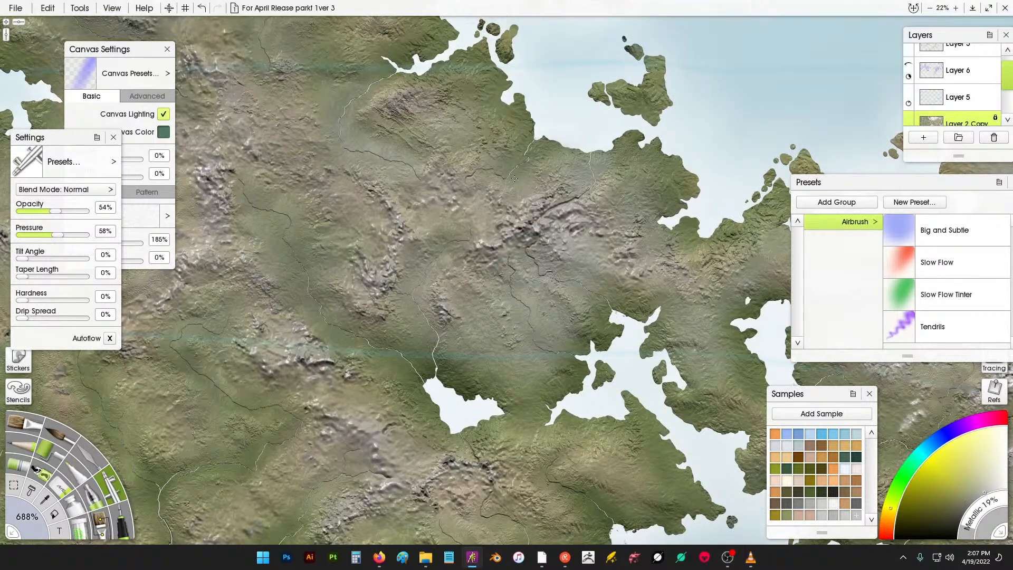
left_click_drag(326, 188, 531, 240)
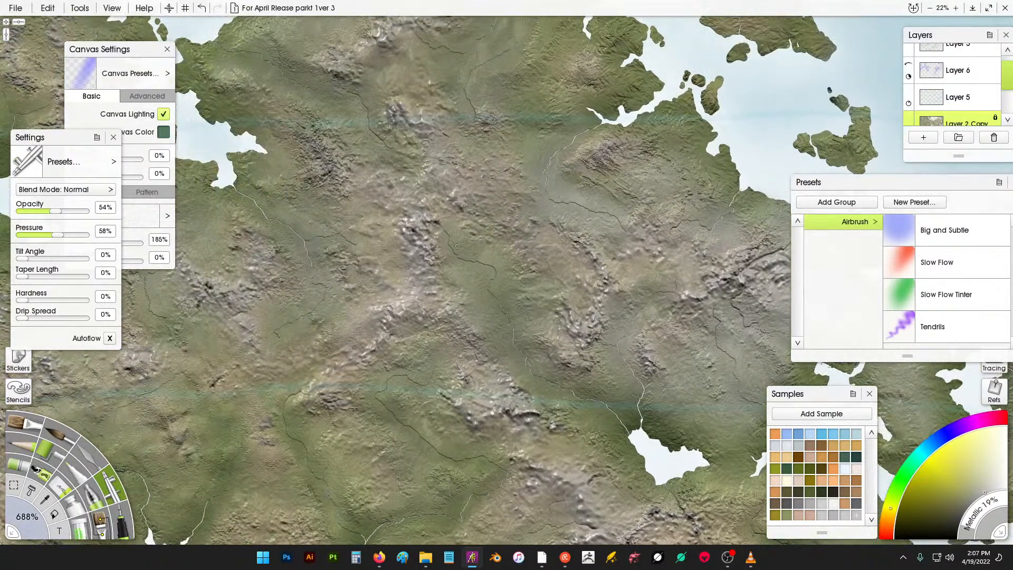
- Airbrush broad highlights over the mountains of the central plateau
mouse_move(457, 246)
left_mouse_down()
mouse_move(498, 283)
mouse_move(548, 368)
mouse_move(509, 353)
left_mouse_up()
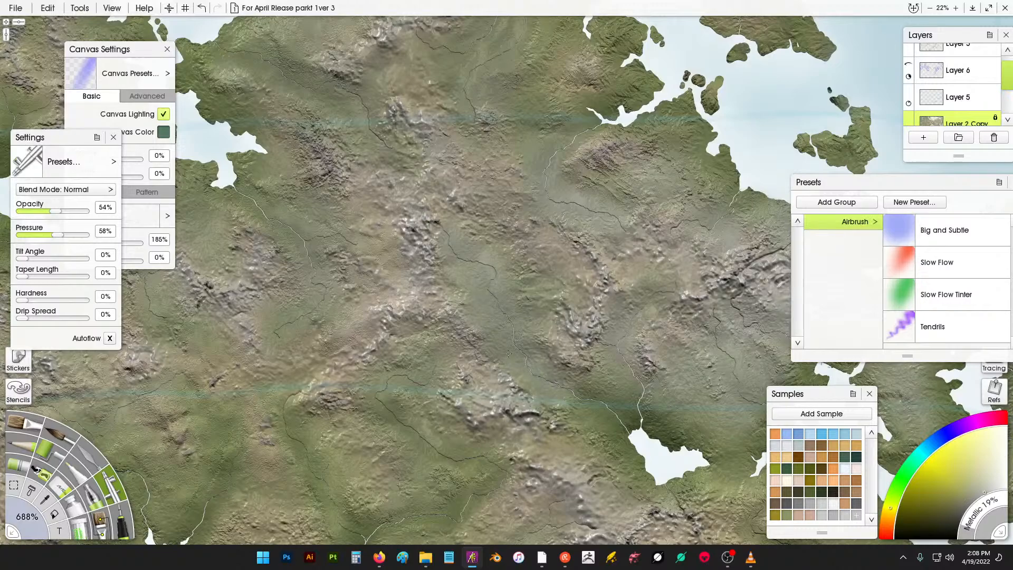
mouse_move(441, 342)
left_mouse_down()
mouse_move(362, 394)
mouse_move(469, 449)
left_mouse_up()
left_click_drag(306, 438, 318, 477)
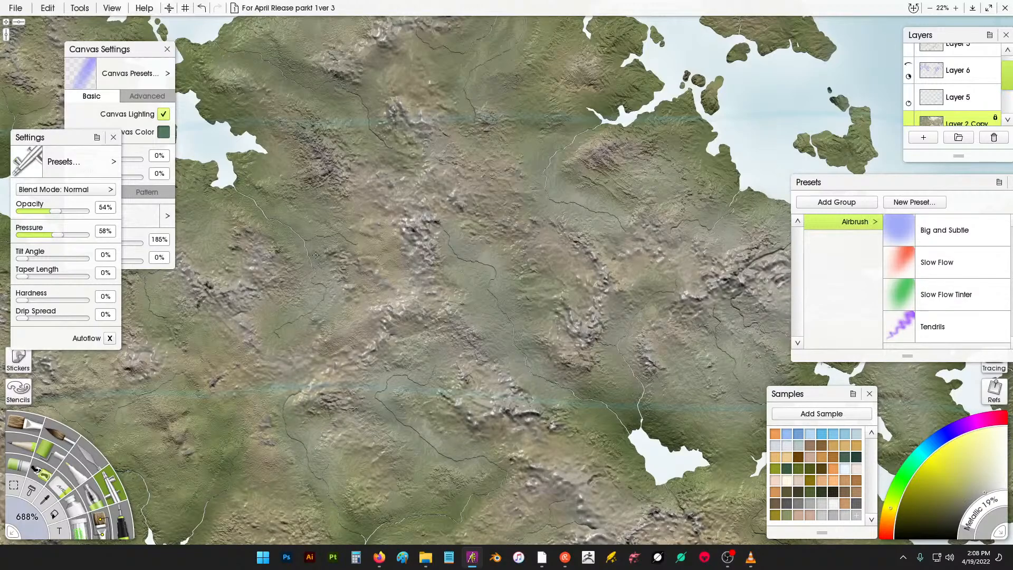
left_click_drag(395, 160, 356, 123)
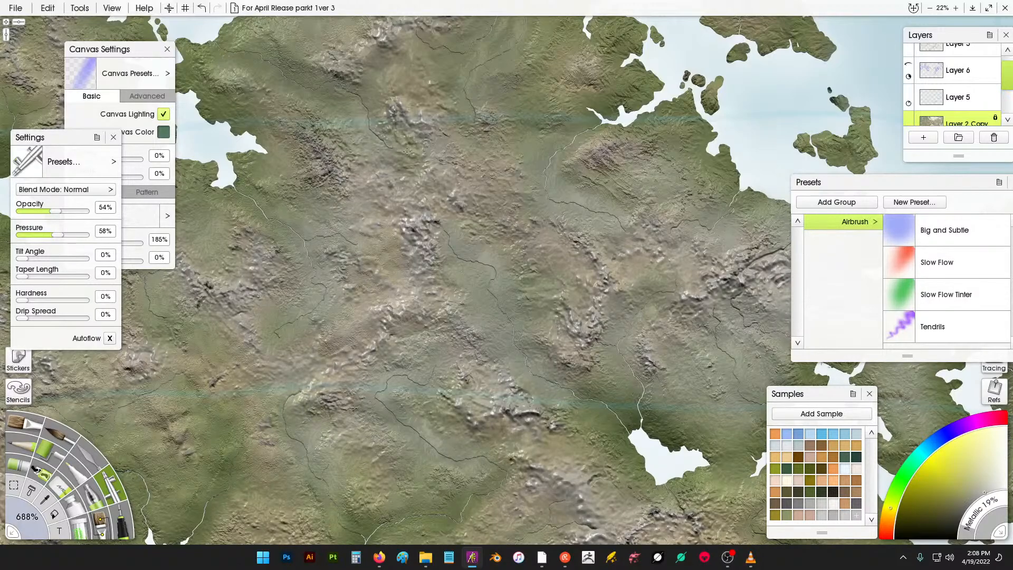
left_click_drag(473, 77, 469, 63)
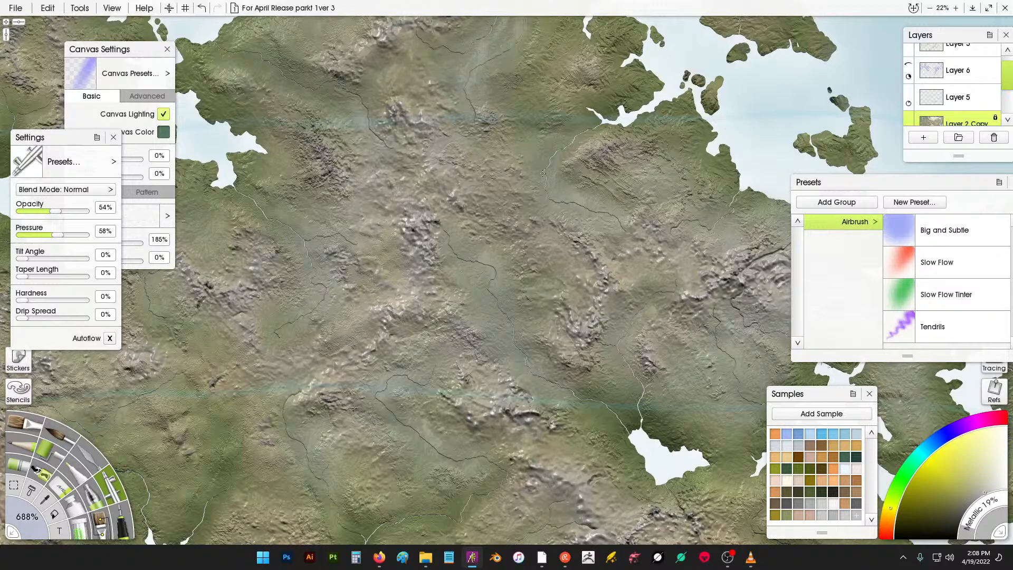
left_click_drag(543, 172, 564, 144)
scroll(586, 210, "up", 3)
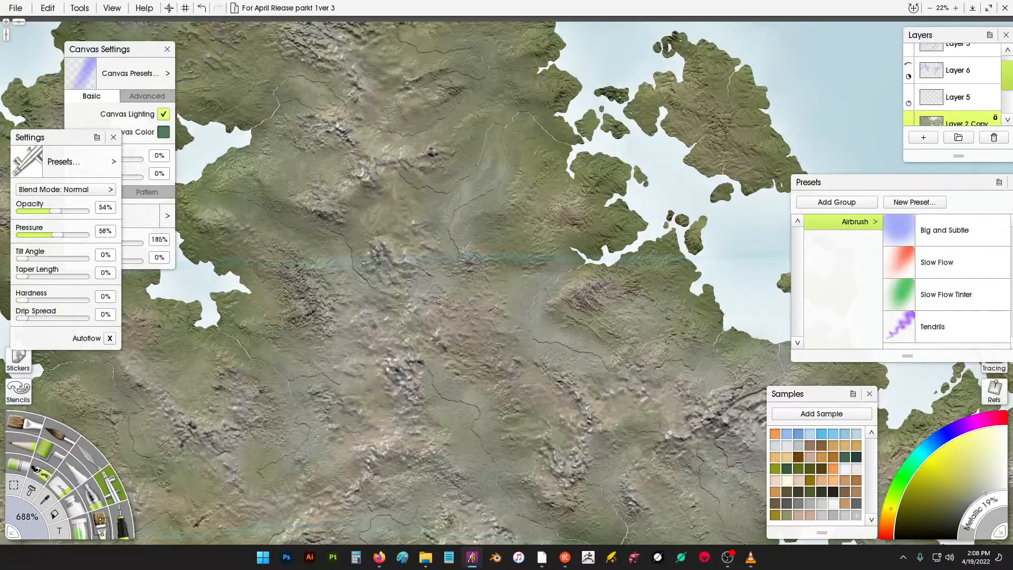
mouse_move(556, 230)
left_mouse_down()
mouse_move(596, 181)
mouse_move(612, 226)
mouse_move(505, 239)
left_mouse_up()
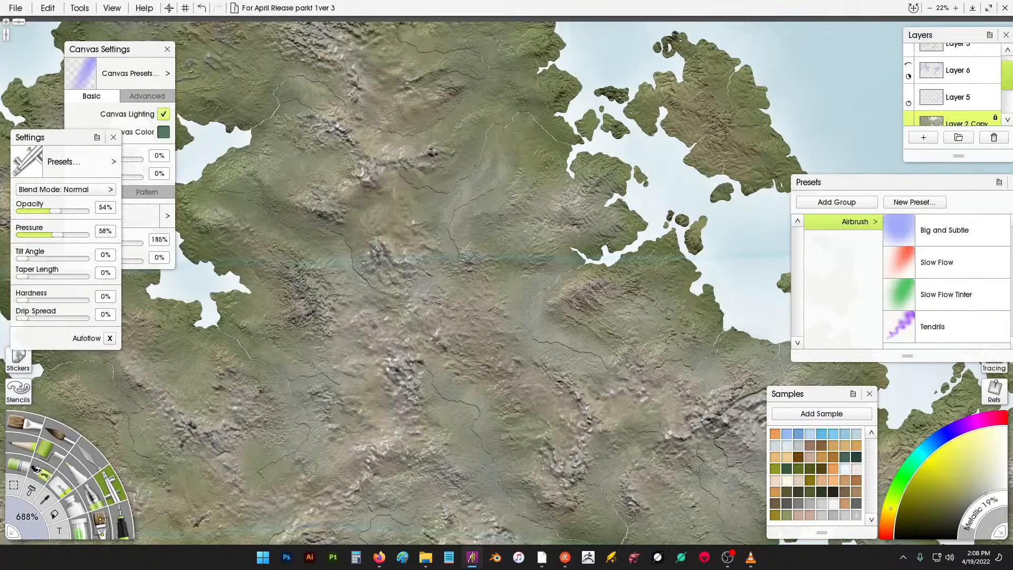
mouse_move(534, 139)
left_mouse_down()
mouse_move(511, 125)
mouse_move(499, 97)
mouse_move(474, 102)
mouse_move(466, 153)
mouse_move(424, 195)
mouse_move(510, 189)
mouse_move(410, 159)
mouse_move(540, 170)
mouse_move(552, 216)
mouse_move(482, 214)
mouse_move(425, 260)
mouse_move(370, 220)
mouse_move(282, 205)
mouse_move(240, 173)
left_mouse_up()
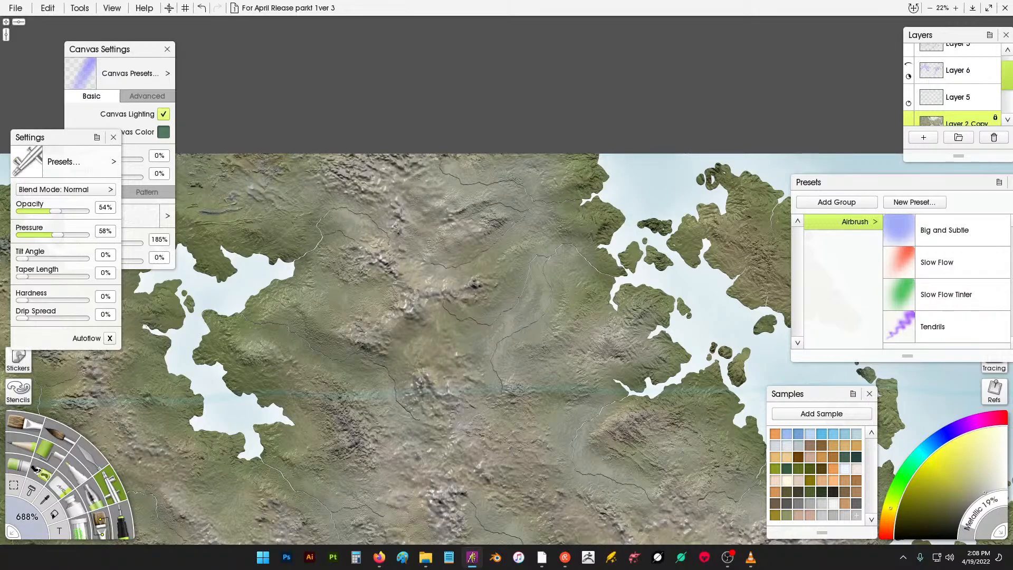
- Airbrush highlights along the long southern mountain ridge running north from the coast
mouse_move(317, 339)
left_mouse_down()
mouse_move(378, 391)
mouse_move(516, 393)
left_mouse_up()
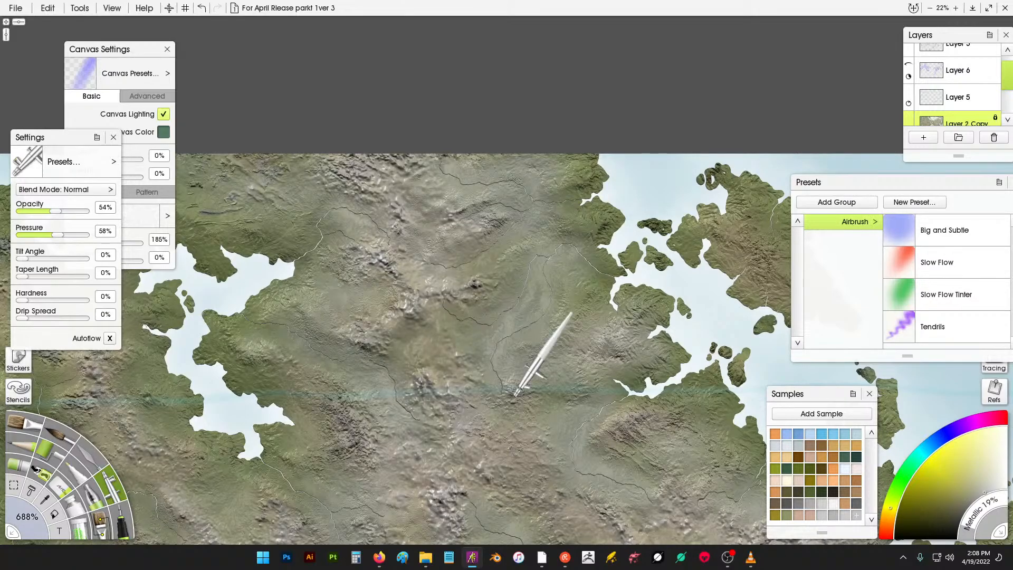
scroll(516, 393, "down", 5)
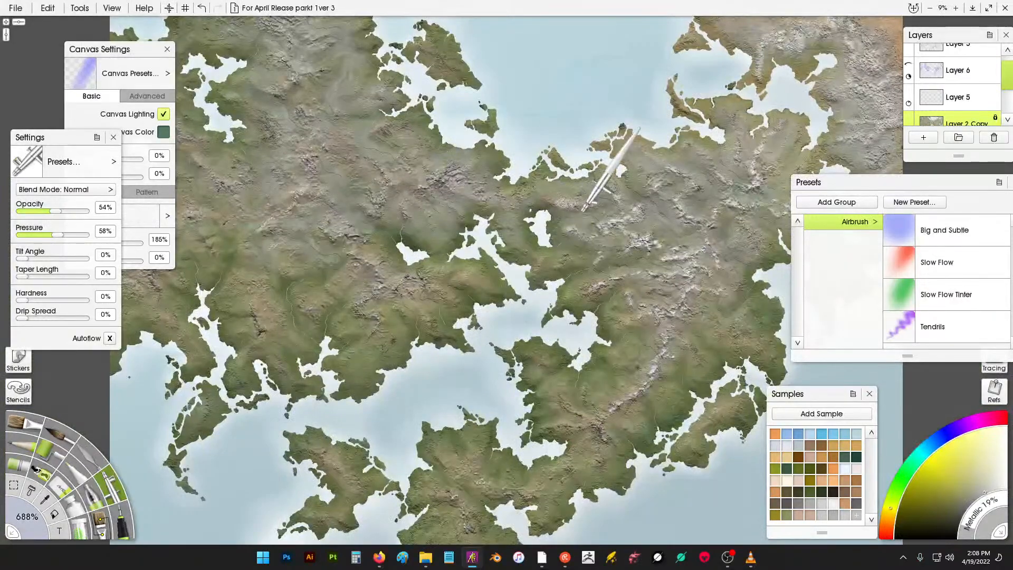
scroll(583, 210, "up", 5)
left_click_drag(676, 310, 465, 311)
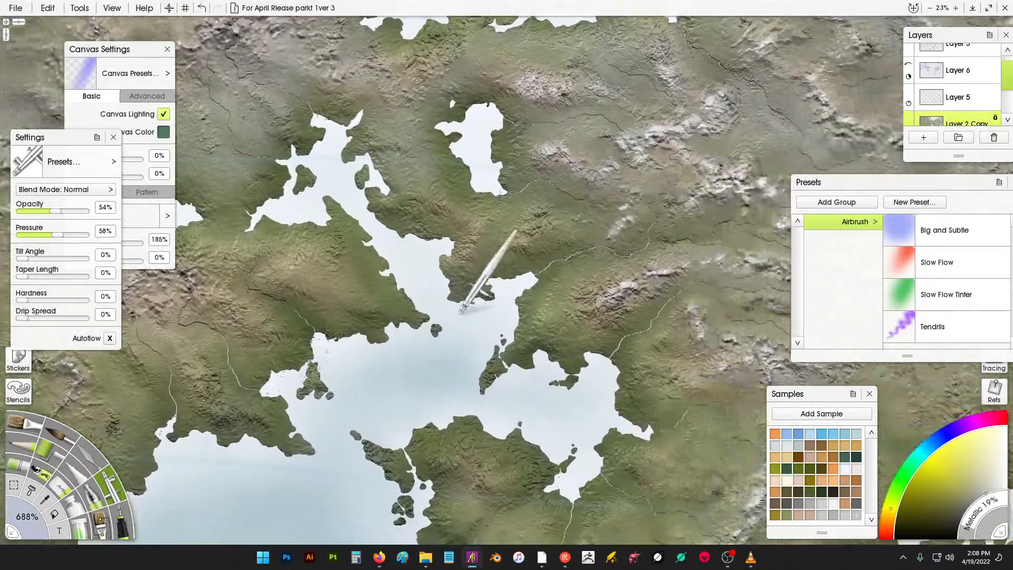
left_click_drag(660, 218, 476, 224)
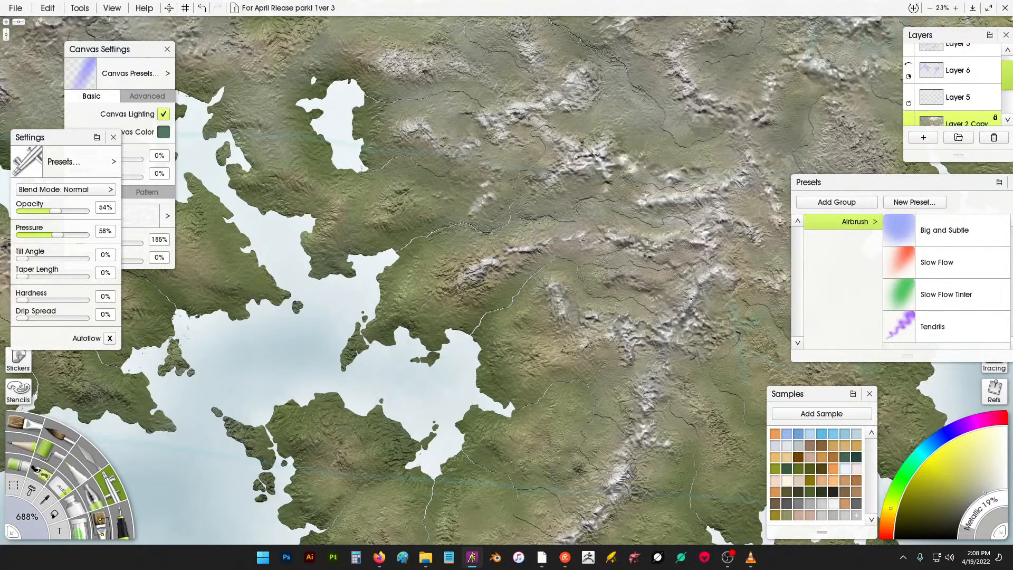
left_click_drag(667, 312, 637, 196)
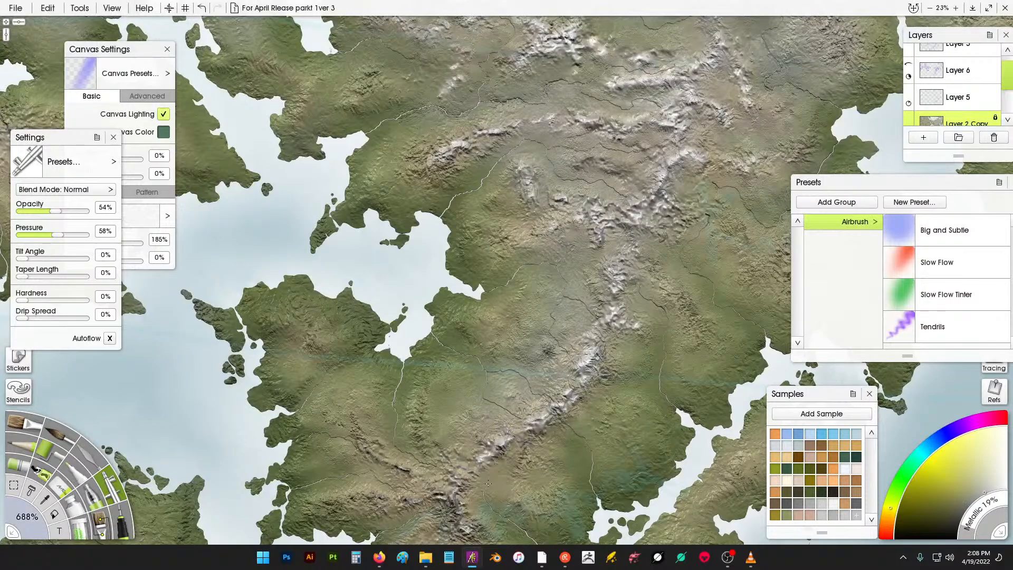
left_click_drag(519, 478, 603, 377)
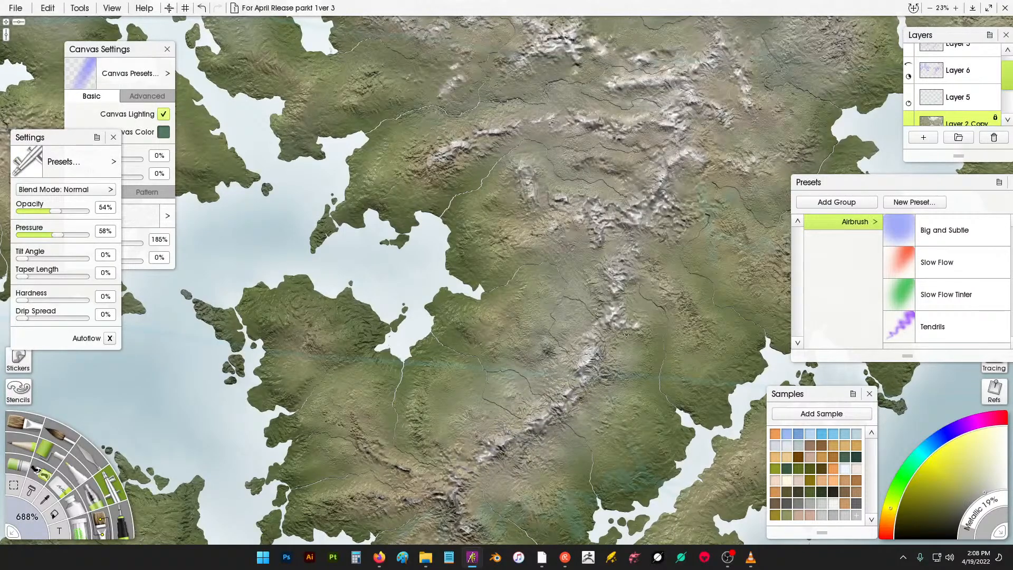
left_click_drag(670, 303, 681, 260)
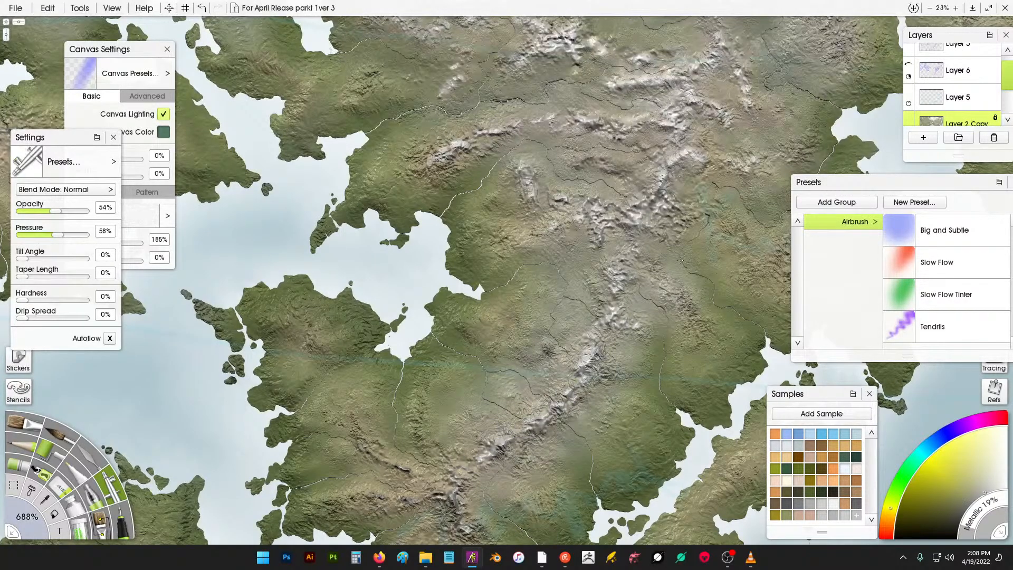
- Airbrush highlights on the eastern mountains north of the central range
left_click(758, 208)
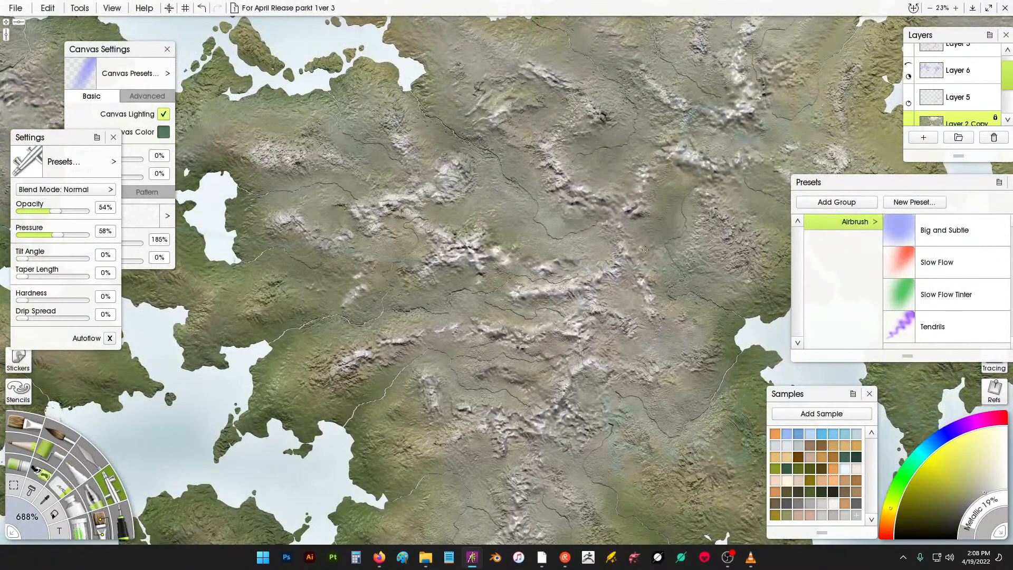
left_click_drag(645, 250, 657, 221)
left_click_drag(597, 172, 629, 151)
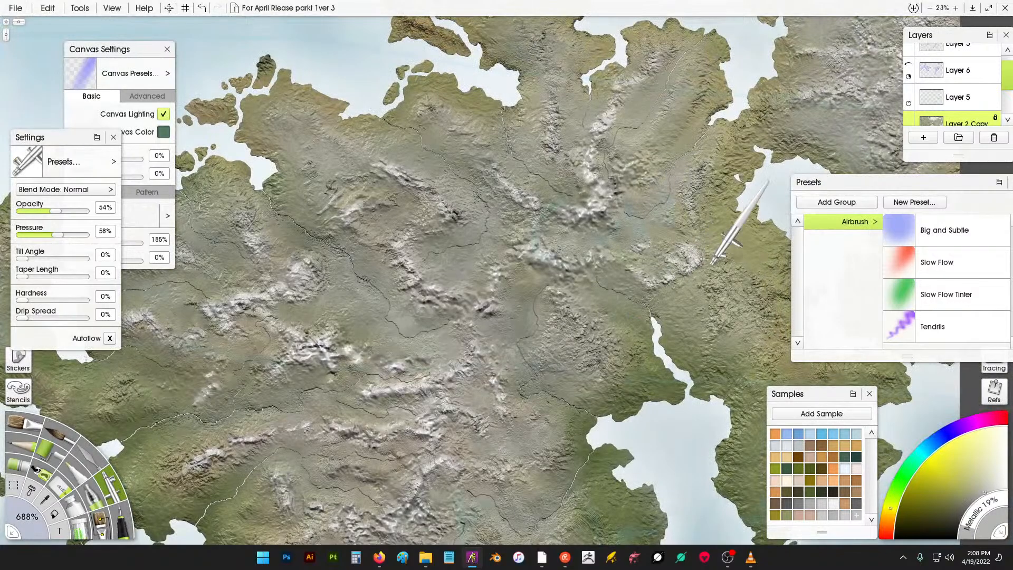
- Airbrush a small highlight on the hills beside the eastern lake
scroll(709, 192, "down", 5)
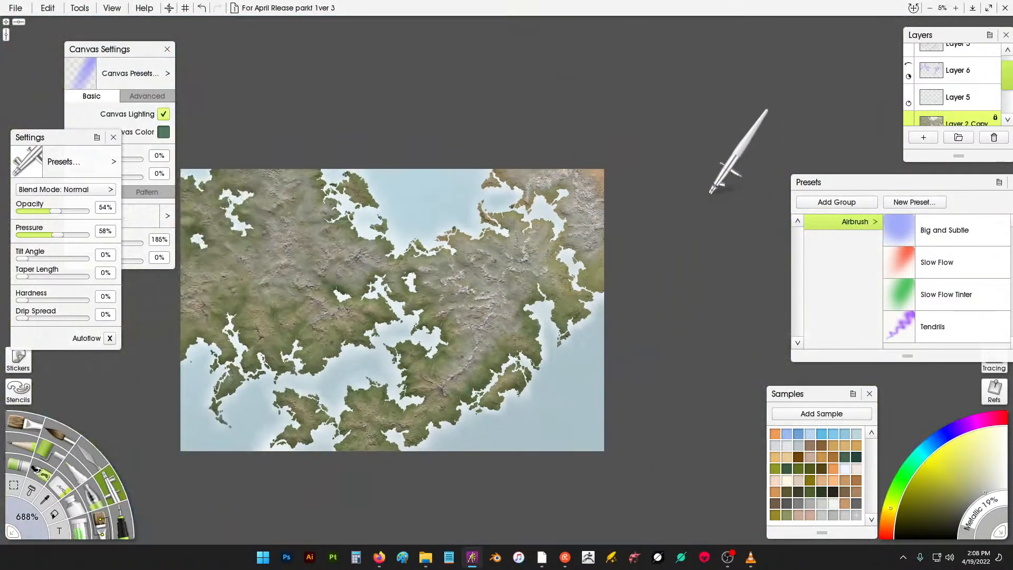
scroll(586, 274, "up", 1)
scroll(585, 275, "up", 4)
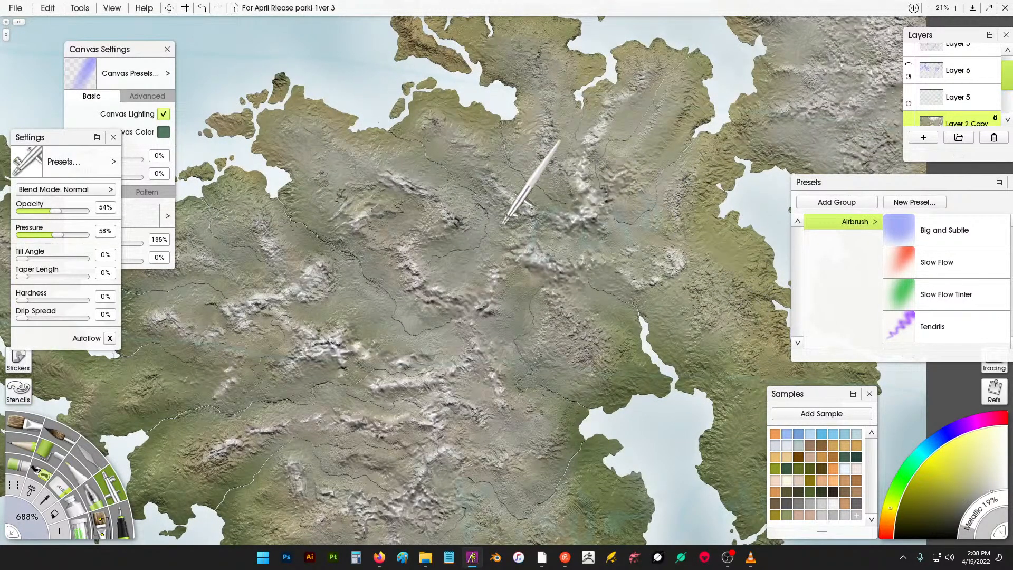
left_click_drag(679, 285, 568, 235)
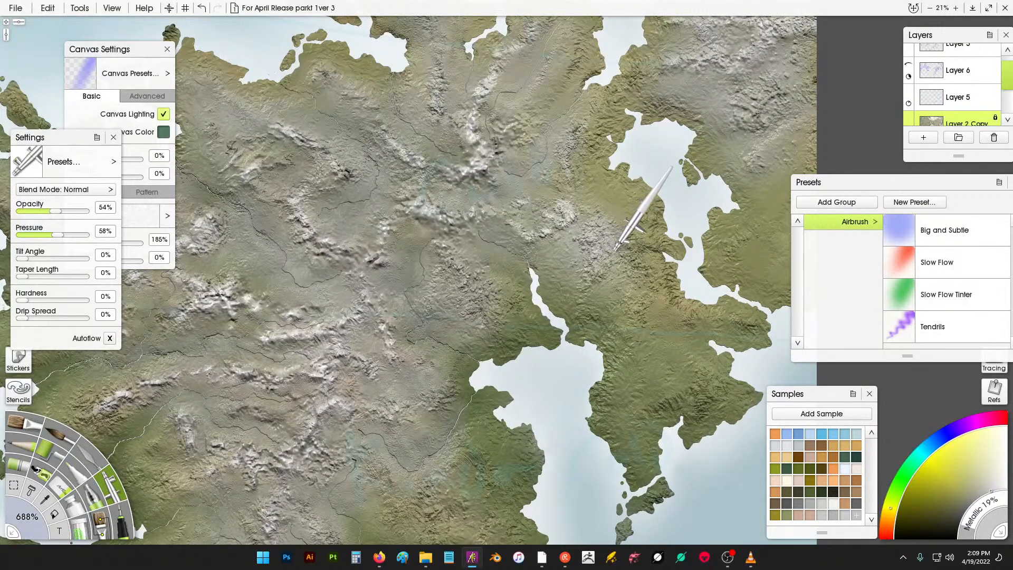
left_click_drag(625, 258, 632, 273)
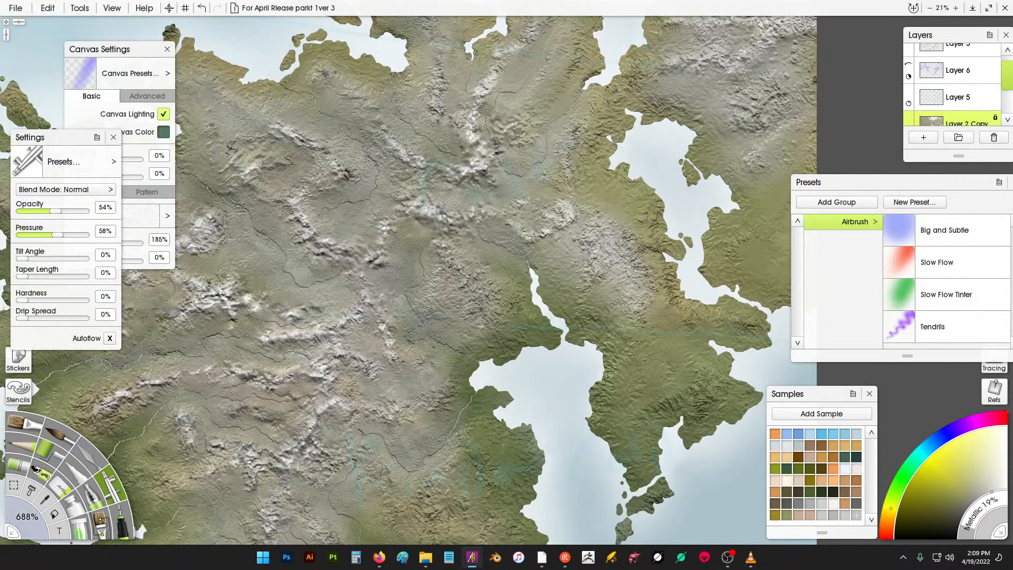
- Set the airbrush tool size to 250% and highlight the northern peaks above the central range
left_click(35, 520)
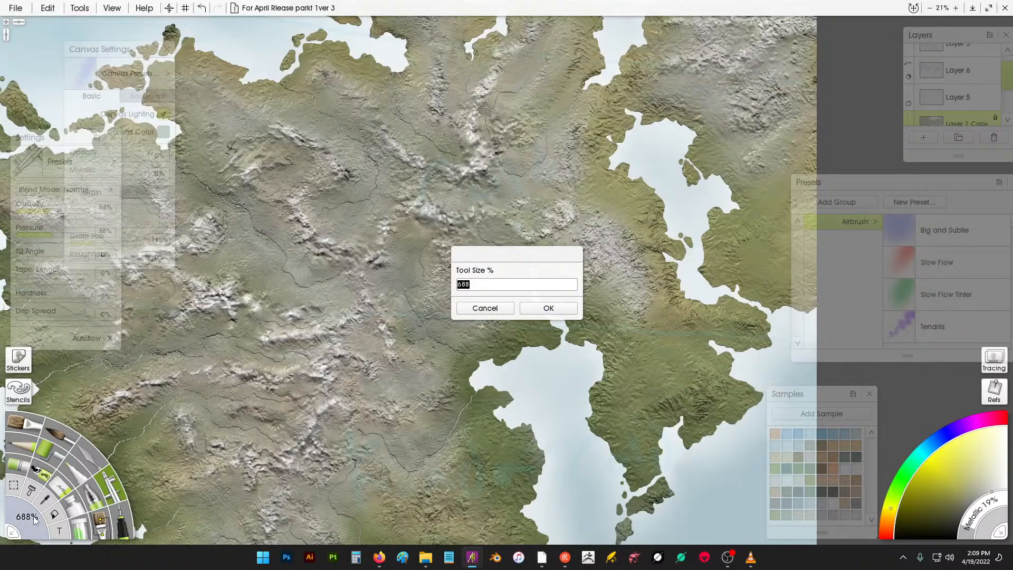
key("Return")
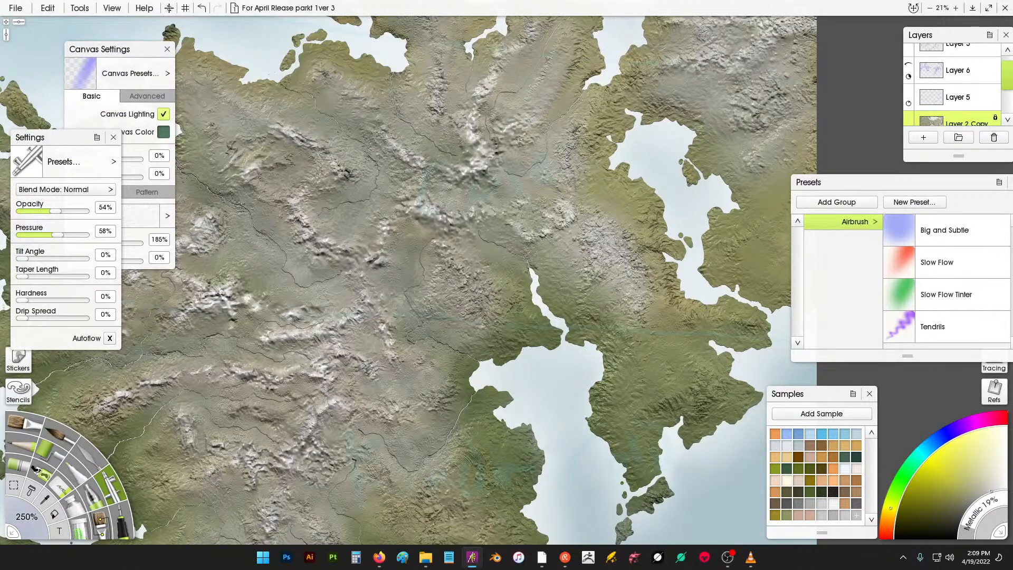
left_click_drag(560, 82, 570, 56)
left_click_drag(573, 141, 611, 103)
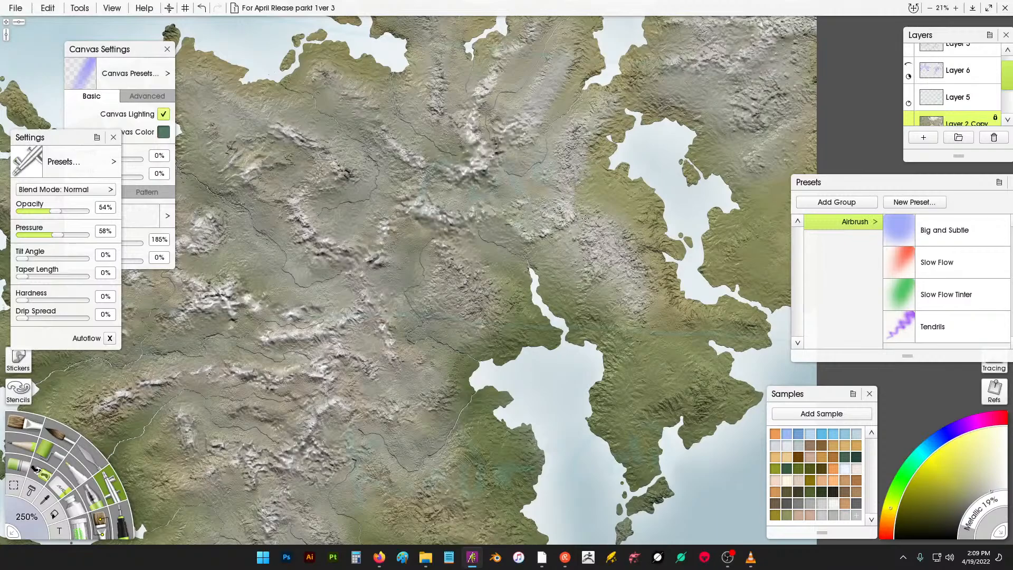
- Airbrush highlights over the mountains around the eastern lake and the central ridges
left_click_drag(651, 116, 524, 259)
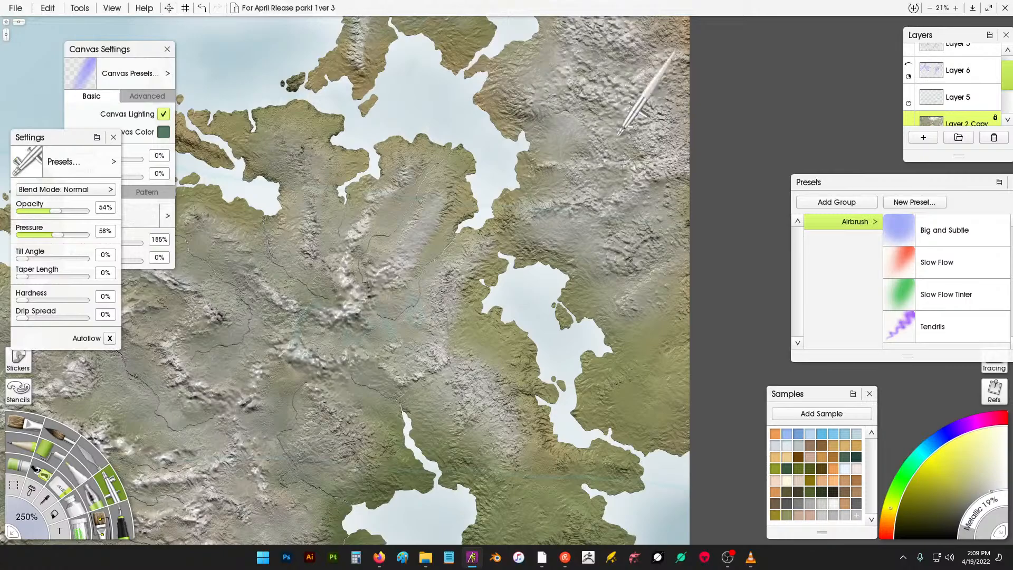
mouse_move(650, 323)
left_mouse_down()
mouse_move(638, 345)
mouse_move(649, 356)
mouse_move(606, 385)
mouse_move(630, 386)
left_mouse_up()
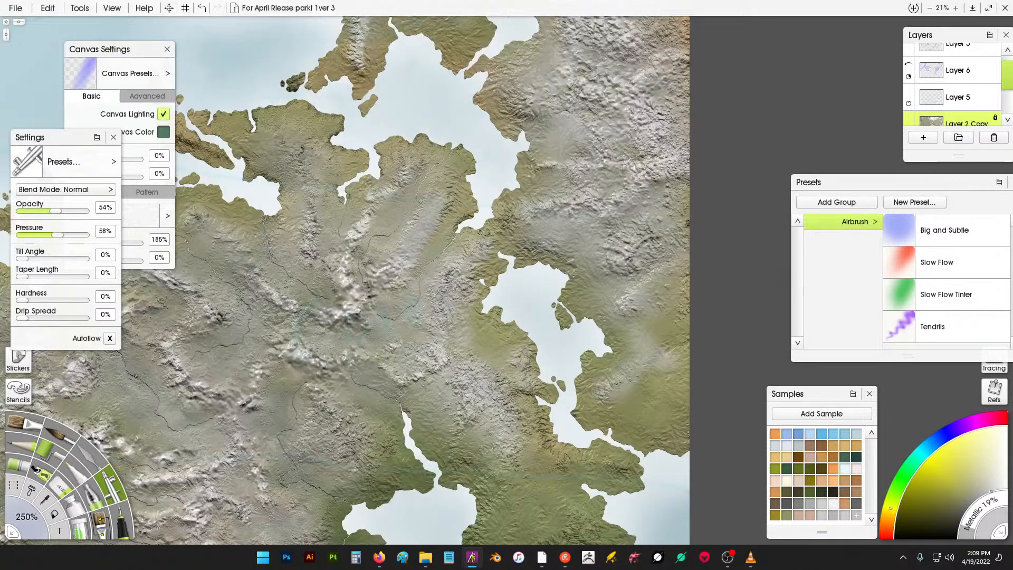
left_click_drag(441, 360, 567, 238)
mouse_move(496, 316)
left_mouse_down()
mouse_move(529, 278)
mouse_move(544, 309)
mouse_move(517, 304)
left_mouse_up()
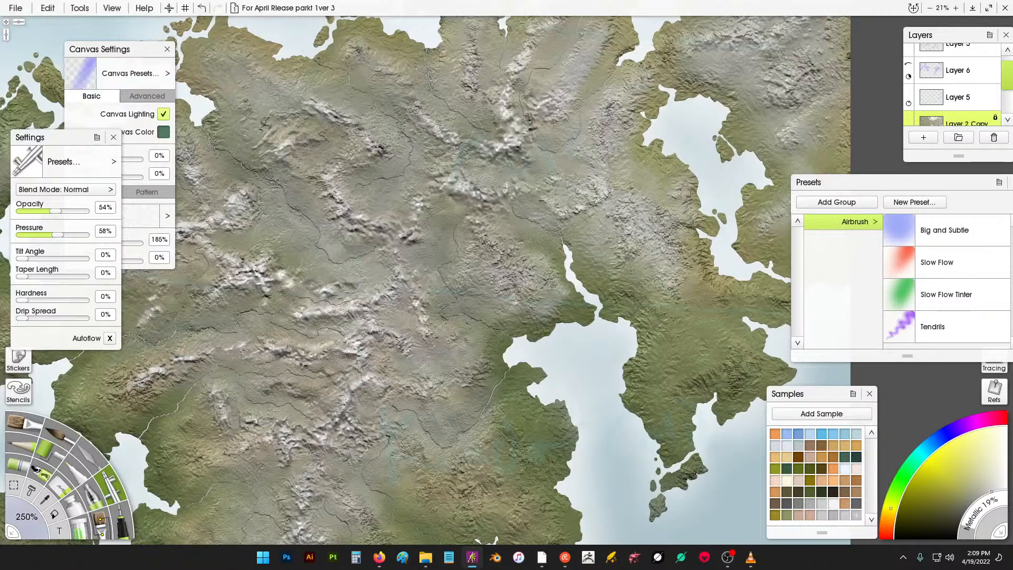
mouse_move(631, 270)
left_mouse_down()
mouse_move(661, 336)
mouse_move(683, 335)
mouse_move(707, 379)
mouse_move(739, 359)
mouse_move(718, 353)
left_mouse_up()
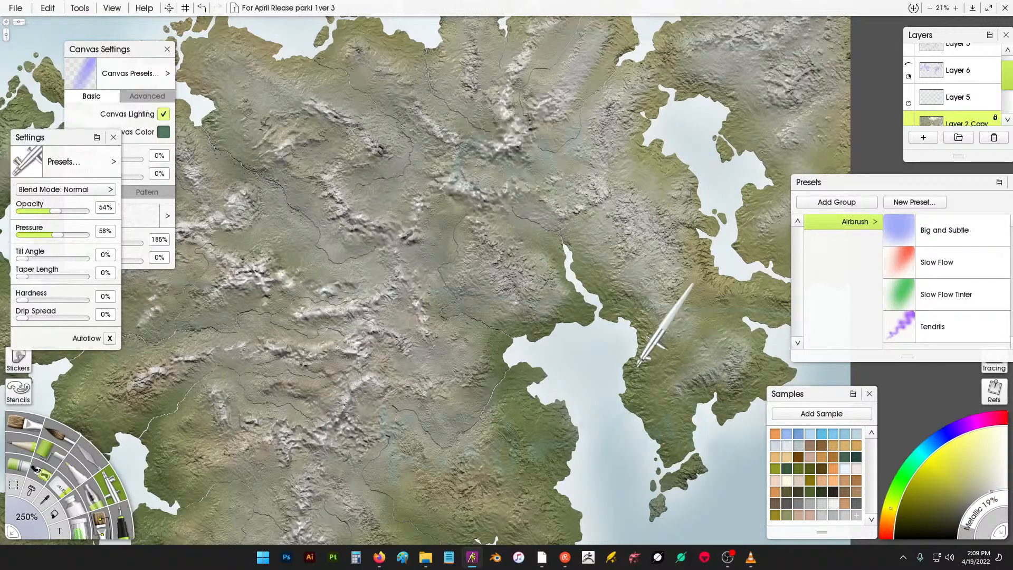
left_click_drag(458, 348, 572, 305)
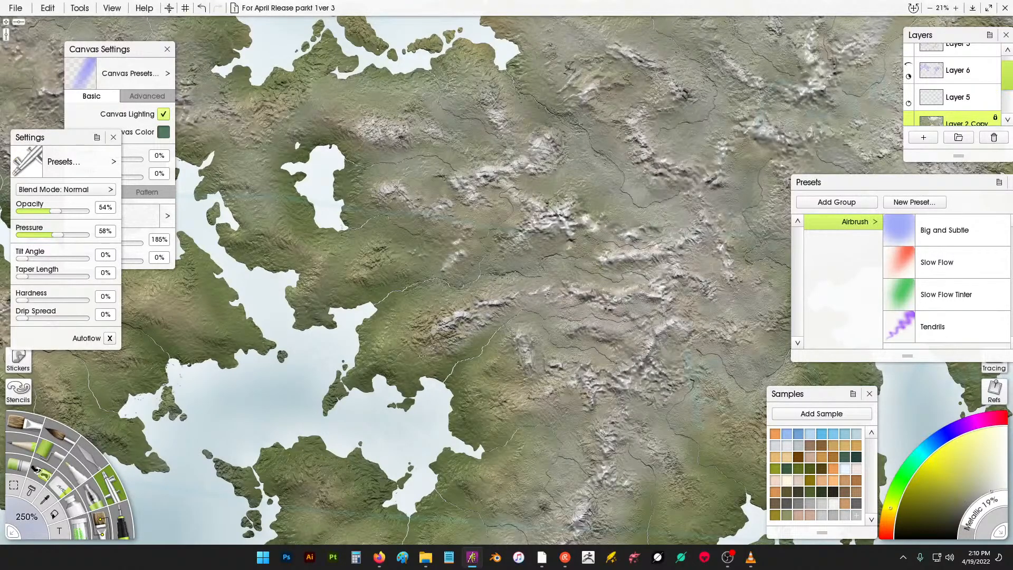
left_click_drag(428, 311, 458, 286)
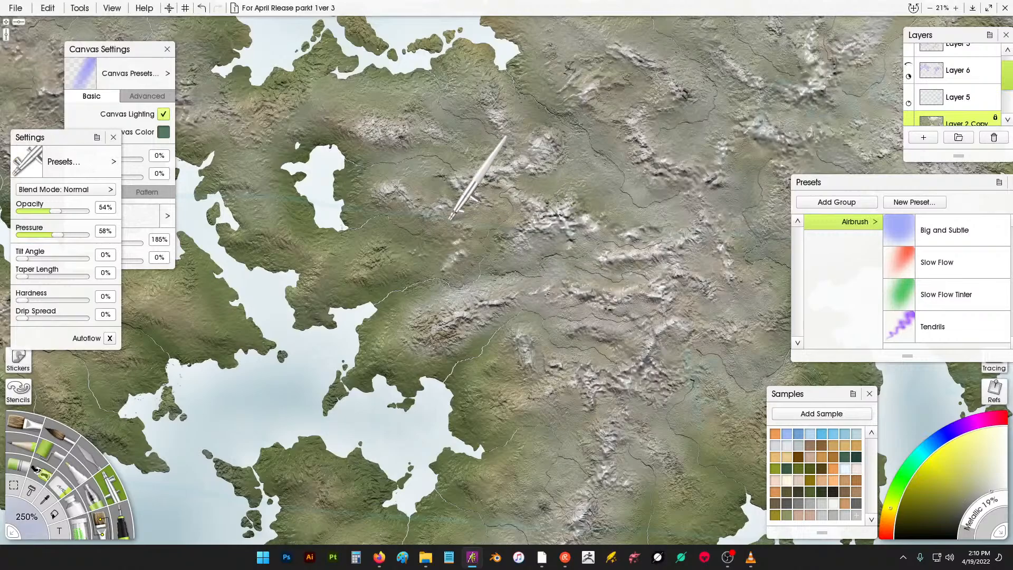
left_click_drag(438, 253, 470, 302)
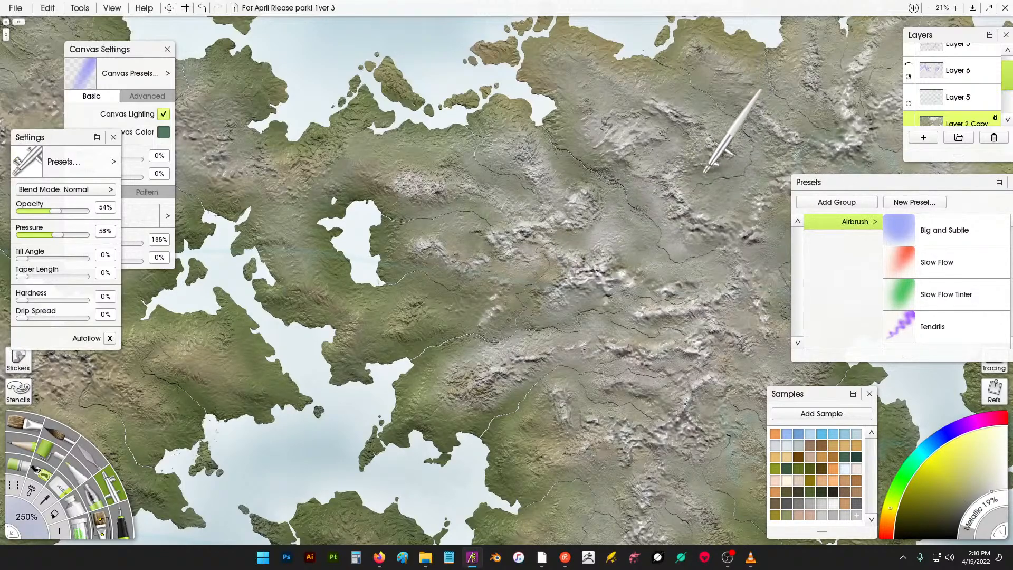
- Switch to Google Earth and examine the Alaskan coast and Arctic islands as terrain reference, then return to the painting
left_click_drag(706, 172, 588, 224)
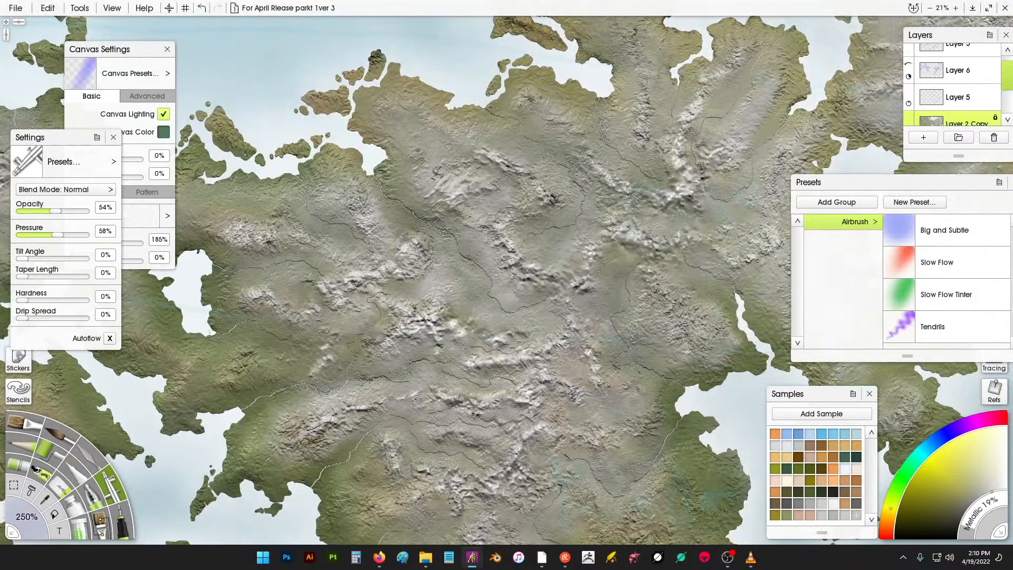
left_click(546, 562)
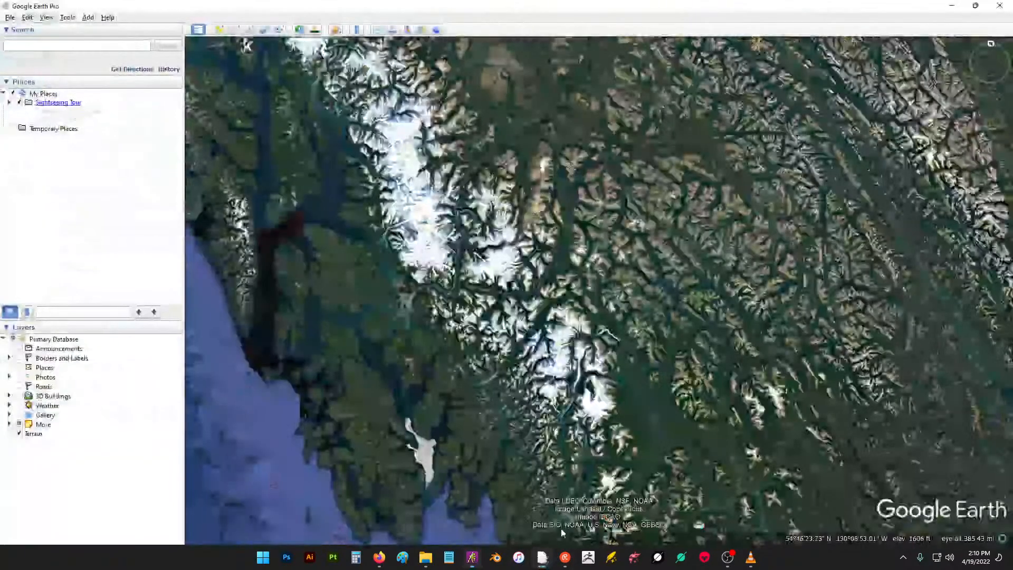
mouse_move(538, 215)
left_mouse_down()
mouse_move(530, 220)
mouse_move(562, 217)
mouse_move(646, 157)
left_mouse_up()
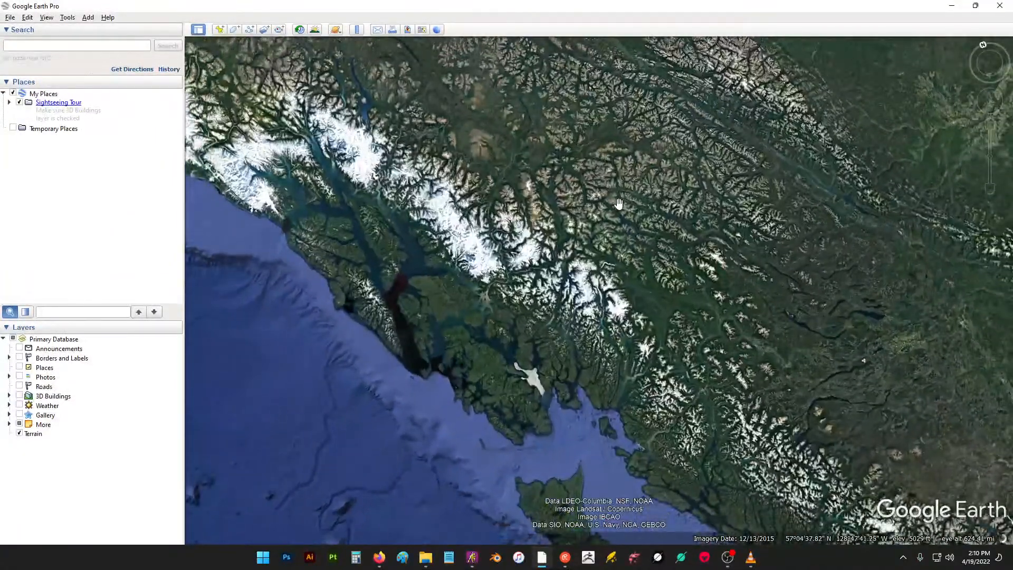
left_click_drag(547, 268, 643, 152)
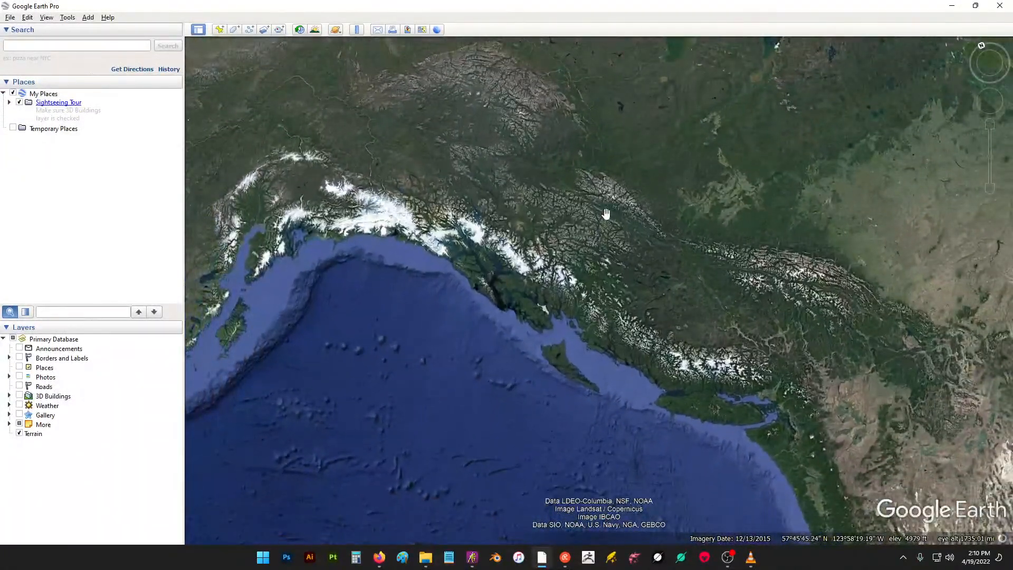
left_click_drag(604, 213, 678, 234)
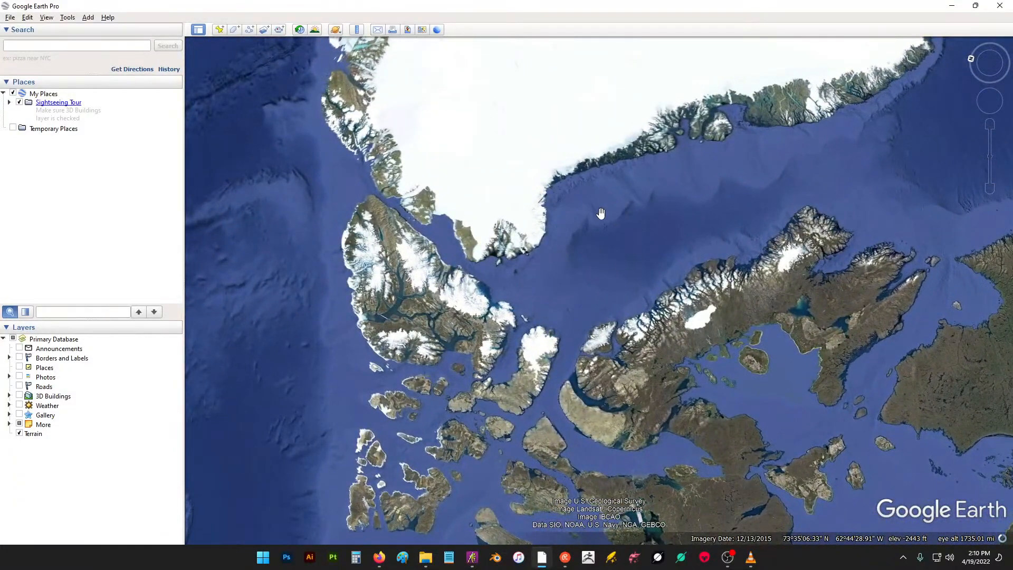
scroll(602, 213, "up", 5)
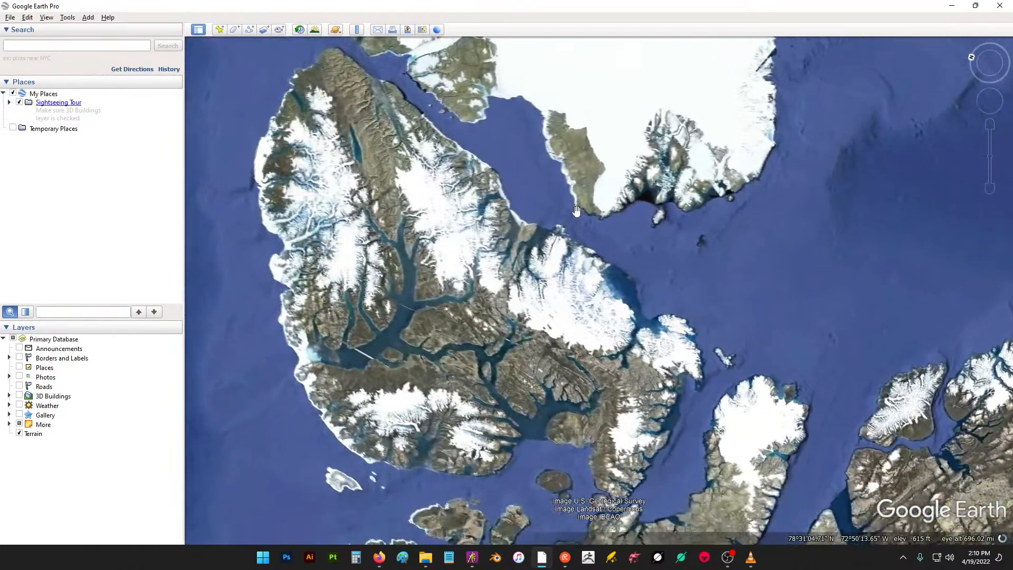
left_click(474, 558)
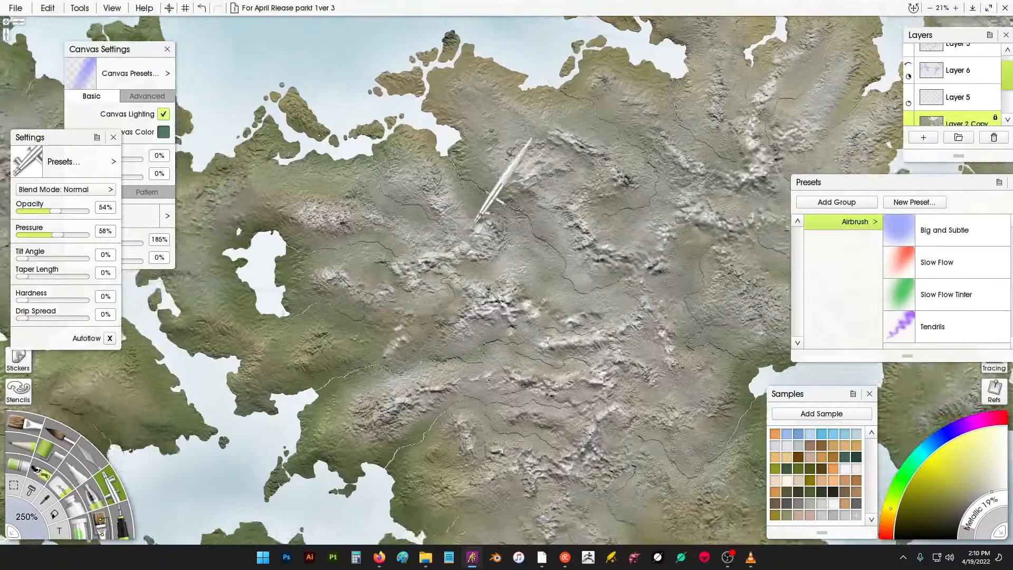
- Airbrush highlights on the mountains north and west of the inland lake
left_click_drag(475, 221, 595, 202)
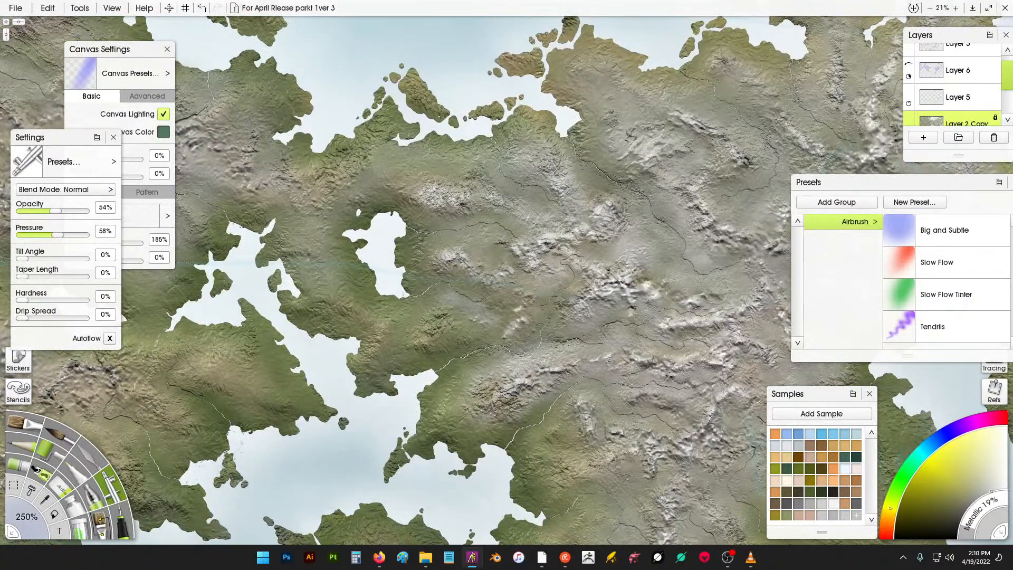
left_click_drag(436, 334, 442, 333)
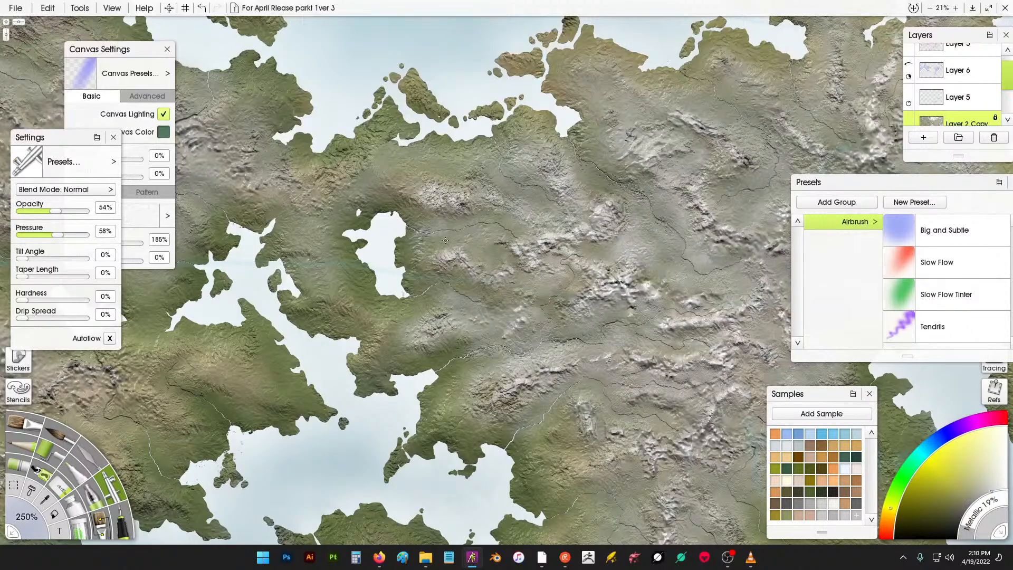
mouse_move(450, 164)
left_mouse_down()
mouse_move(550, 192)
mouse_move(507, 195)
left_mouse_up()
mouse_move(341, 165)
left_mouse_down()
mouse_move(307, 195)
mouse_move(303, 186)
mouse_move(356, 170)
mouse_move(377, 130)
left_mouse_up()
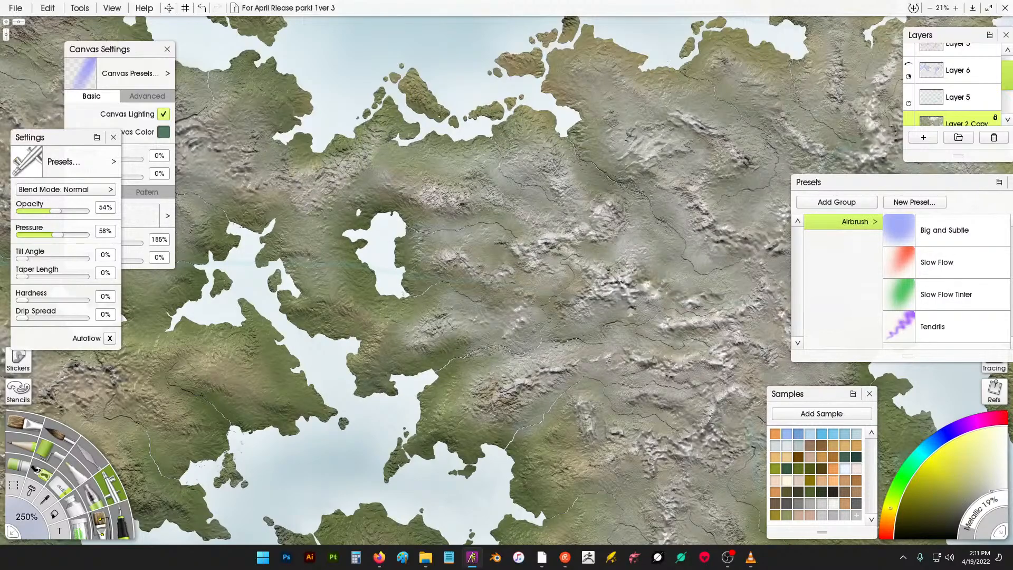
mouse_move(310, 211)
left_mouse_down()
mouse_move(308, 253)
mouse_move(324, 256)
mouse_move(333, 298)
mouse_move(367, 306)
mouse_move(384, 345)
mouse_move(393, 315)
left_mouse_up()
scroll(393, 315, "left", 5)
scroll(396, 215, "up", 2)
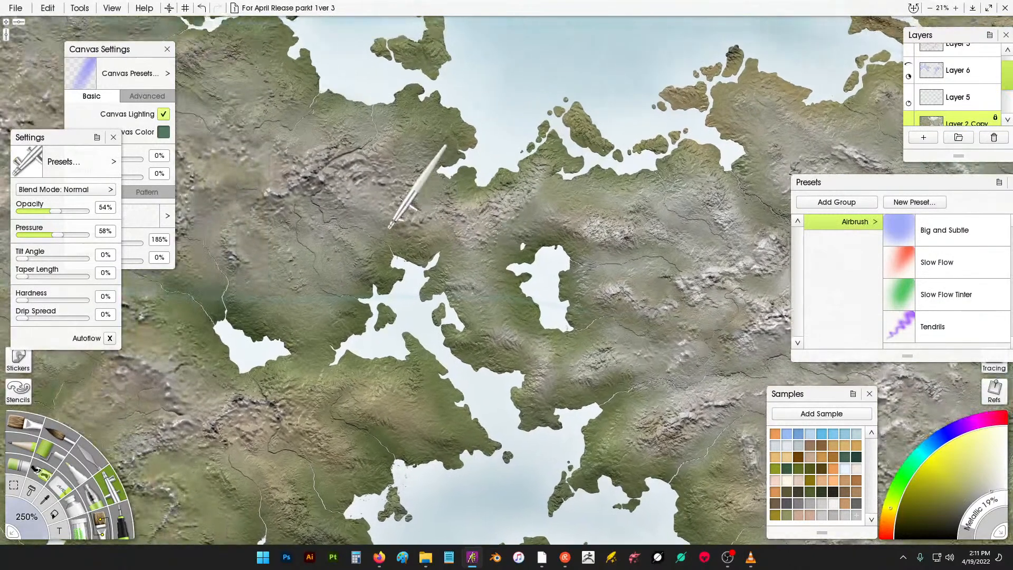
- Airbrush highlights over the western hills above the southern bays
left_click_drag(477, 186, 464, 203)
mouse_move(441, 228)
left_mouse_down()
mouse_move(474, 221)
mouse_move(481, 279)
left_mouse_up()
left_click_drag(384, 254, 411, 267)
mouse_move(336, 261)
left_mouse_down()
mouse_move(306, 309)
mouse_move(336, 284)
mouse_move(357, 299)
mouse_move(361, 351)
left_mouse_up()
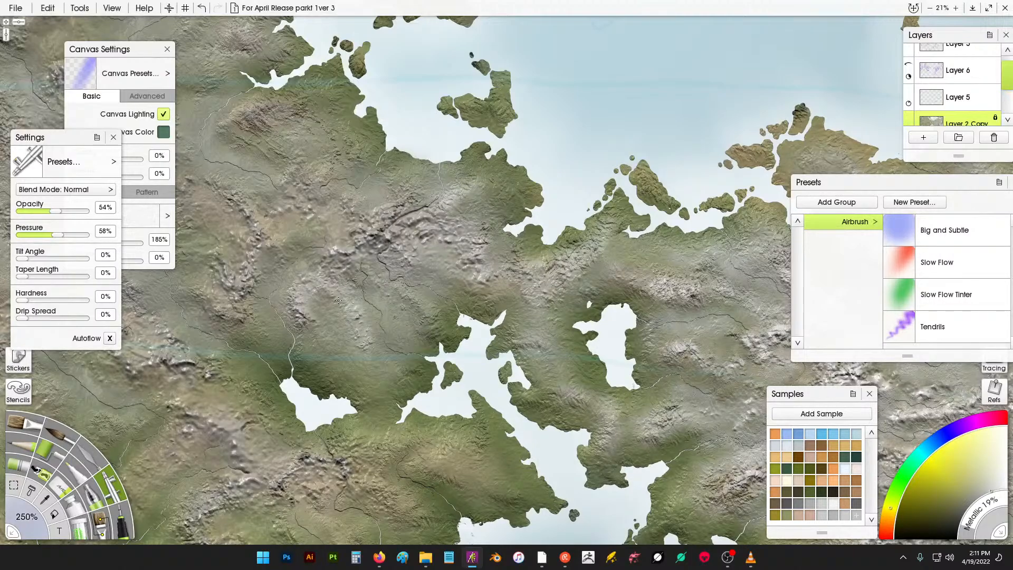
left_click_drag(381, 268, 432, 324)
mouse_move(346, 206)
left_mouse_down()
mouse_move(428, 224)
mouse_move(485, 204)
mouse_move(451, 242)
mouse_move(404, 233)
left_mouse_up()
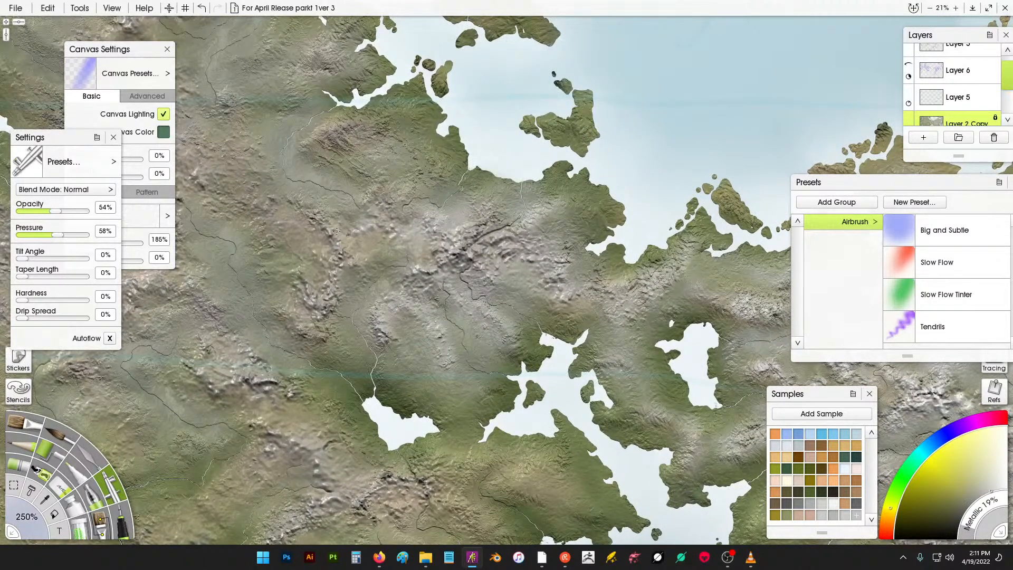
mouse_move(337, 231)
left_mouse_down()
mouse_move(356, 257)
mouse_move(370, 235)
mouse_move(349, 241)
mouse_move(306, 311)
left_mouse_up()
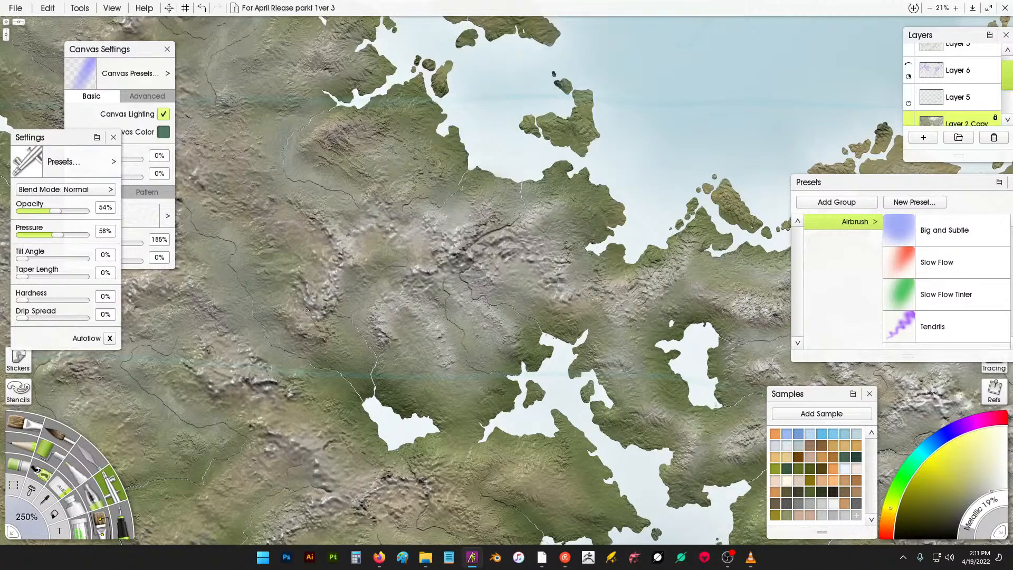
- Airbrush highlights along the southwestern ridges around the small lake
mouse_move(341, 254)
left_mouse_down()
mouse_move(315, 224)
mouse_move(293, 229)
mouse_move(275, 196)
mouse_move(256, 186)
mouse_move(232, 193)
mouse_move(255, 179)
mouse_move(258, 161)
mouse_move(240, 148)
mouse_move(235, 119)
mouse_move(224, 141)
mouse_move(201, 149)
mouse_move(250, 167)
mouse_move(184, 163)
mouse_move(154, 180)
mouse_move(163, 210)
mouse_move(149, 232)
mouse_move(176, 277)
mouse_move(126, 282)
mouse_move(127, 299)
mouse_move(53, 361)
mouse_move(85, 364)
left_mouse_up()
mouse_move(224, 338)
left_mouse_down()
mouse_move(217, 369)
mouse_move(257, 356)
left_mouse_up()
left_click_drag(322, 359, 404, 225)
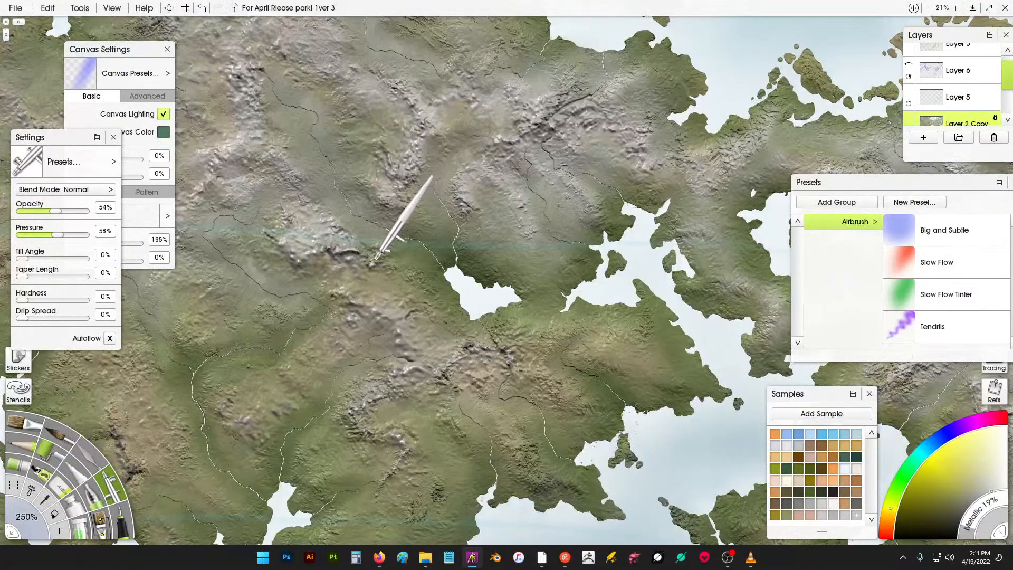
left_click_drag(373, 262, 381, 242)
left_click_drag(344, 309, 383, 318)
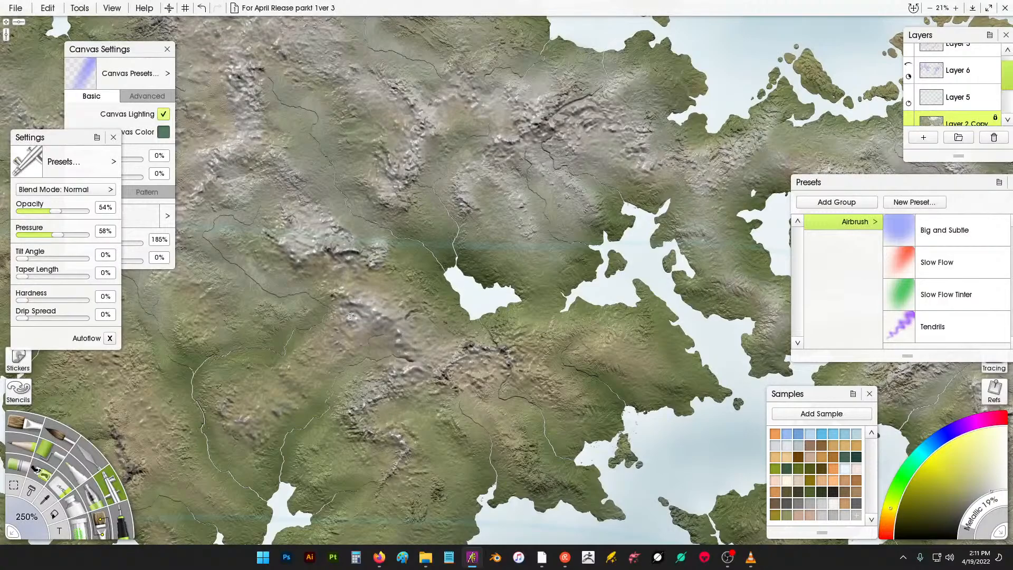
mouse_move(335, 348)
left_mouse_down()
mouse_move(322, 364)
mouse_move(307, 358)
mouse_move(263, 384)
mouse_move(253, 406)
mouse_move(269, 404)
mouse_move(247, 415)
mouse_move(231, 398)
mouse_move(277, 389)
left_mouse_up()
mouse_move(327, 350)
left_mouse_down()
mouse_move(425, 335)
mouse_move(462, 351)
mouse_move(501, 349)
left_mouse_up()
mouse_move(537, 379)
left_mouse_down()
mouse_move(429, 374)
mouse_move(375, 398)
left_mouse_up()
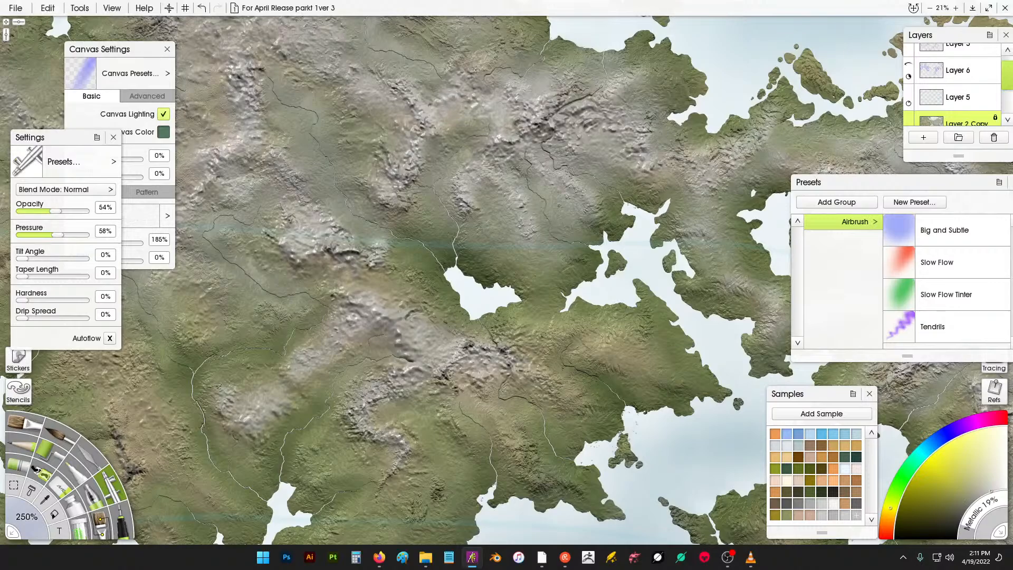
- Airbrush highlights across the northern mountains near the coast
scroll(507, 64, "up", 3)
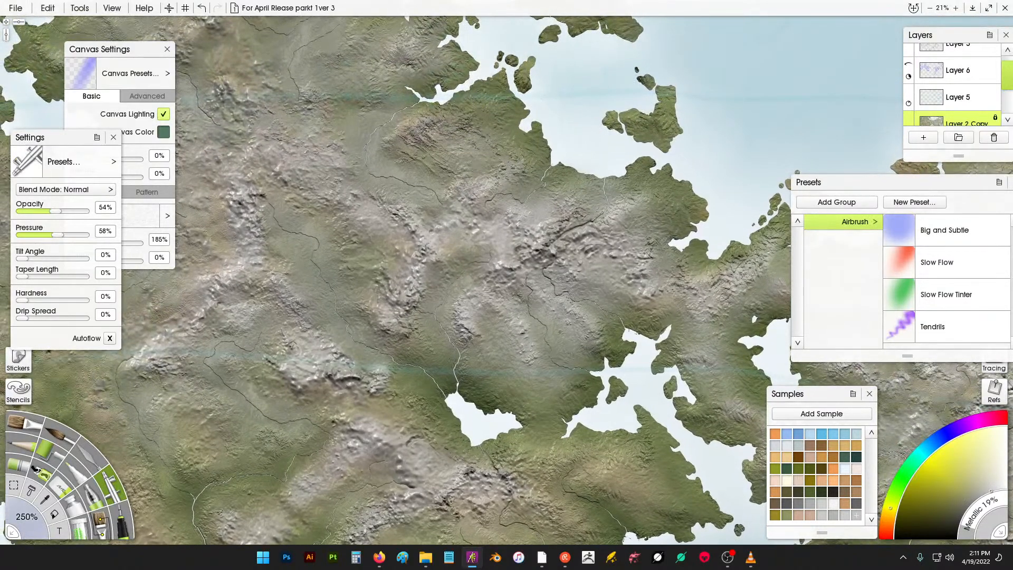
mouse_move(426, 130)
left_mouse_down()
mouse_move(459, 114)
mouse_move(407, 142)
left_mouse_up()
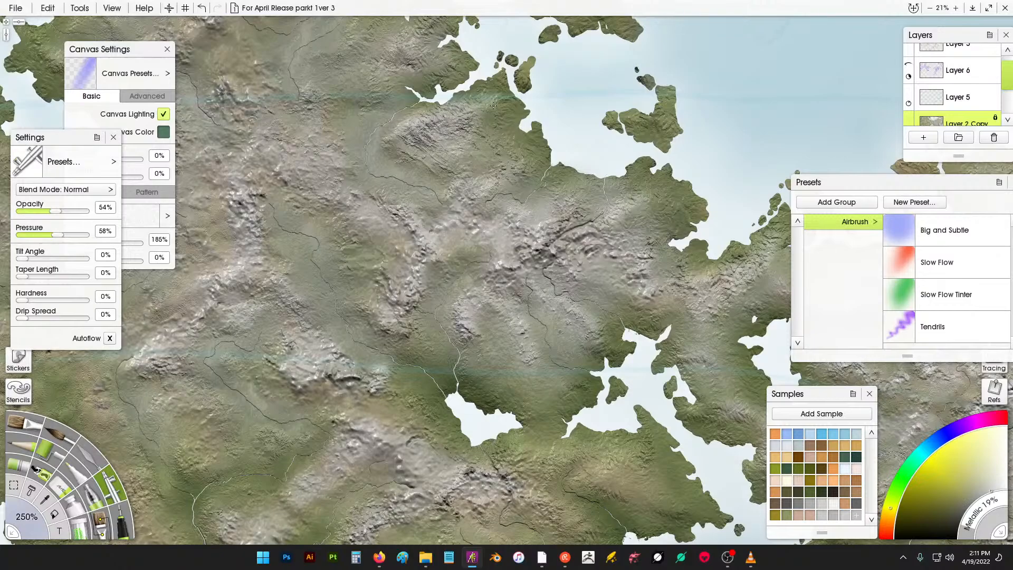
mouse_move(493, 106)
left_mouse_down()
mouse_move(500, 118)
mouse_move(510, 113)
mouse_move(496, 134)
mouse_move(524, 158)
left_mouse_up()
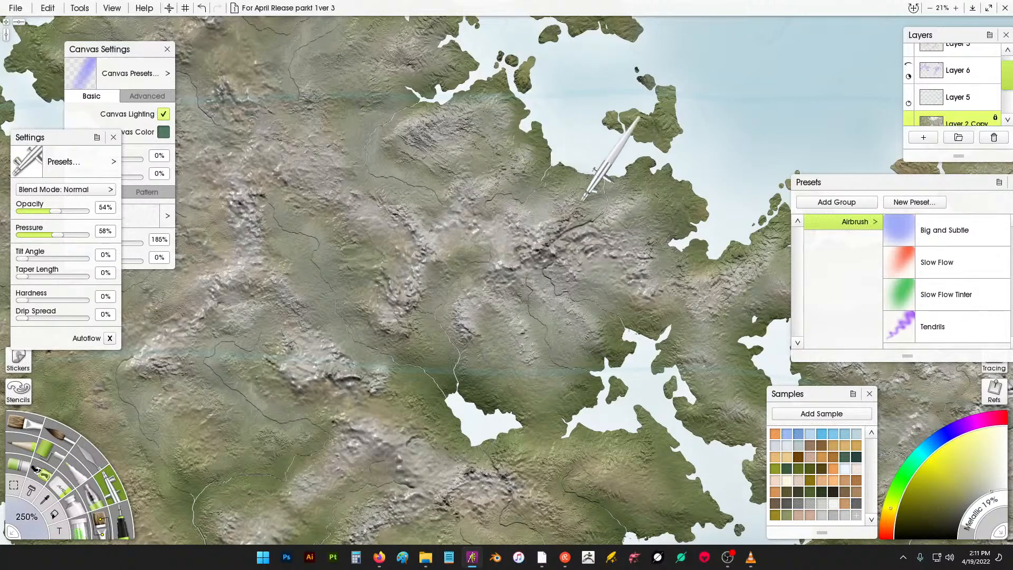
left_click_drag(412, 109, 481, 228)
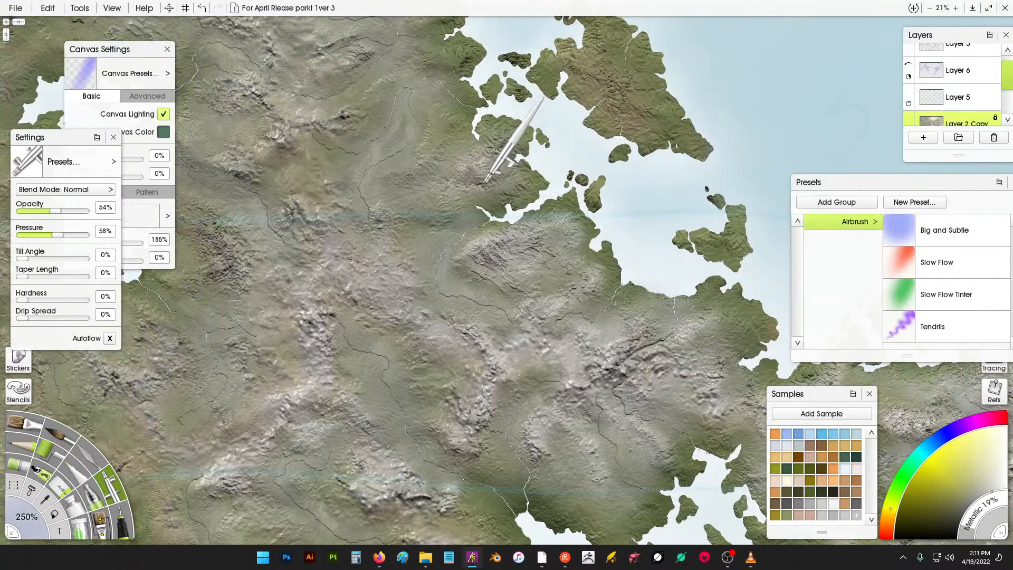
- Airbrush more highlights across the northern coastal mountains, then undo the last stroke
mouse_move(485, 180)
left_mouse_down()
mouse_move(505, 138)
mouse_move(484, 159)
left_mouse_up()
mouse_move(484, 158)
left_mouse_down()
mouse_move(501, 185)
mouse_move(460, 170)
mouse_move(408, 172)
mouse_move(436, 154)
mouse_move(436, 123)
left_mouse_up()
mouse_move(344, 123)
left_mouse_down()
mouse_move(315, 148)
mouse_move(299, 123)
mouse_move(249, 163)
mouse_move(278, 122)
mouse_move(263, 118)
mouse_move(305, 136)
left_mouse_up()
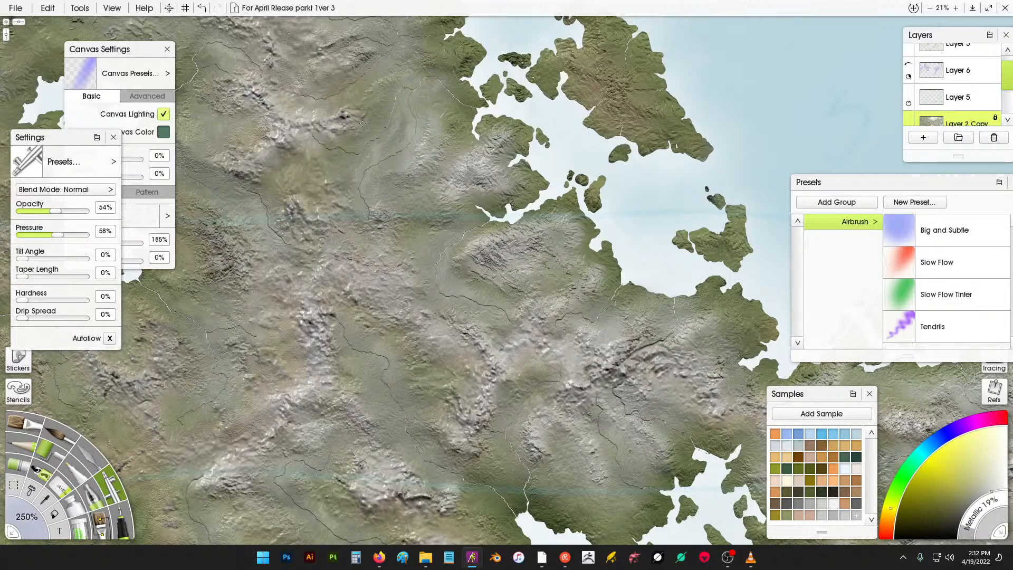
mouse_move(362, 123)
left_mouse_down()
mouse_move(377, 84)
mouse_move(397, 78)
mouse_move(415, 105)
left_mouse_up()
mouse_move(333, 191)
left_mouse_down()
mouse_move(307, 219)
mouse_move(342, 242)
mouse_move(387, 163)
mouse_move(457, 239)
left_mouse_up()
left_click_drag(388, 150, 432, 157)
mouse_move(493, 129)
left_mouse_down()
mouse_move(504, 113)
mouse_move(549, 101)
mouse_move(538, 147)
mouse_move(500, 165)
mouse_move(552, 150)
left_mouse_up()
mouse_move(686, 166)
left_mouse_down()
mouse_move(707, 191)
mouse_move(724, 178)
mouse_move(752, 214)
left_mouse_up()
left_click_drag(590, 252, 422, 234)
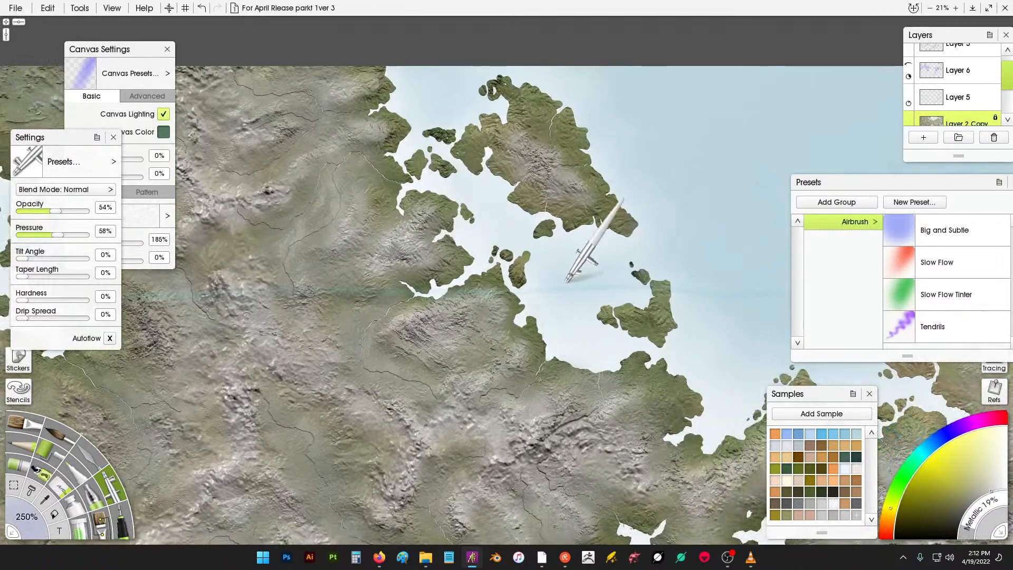
key("ctrl+z")
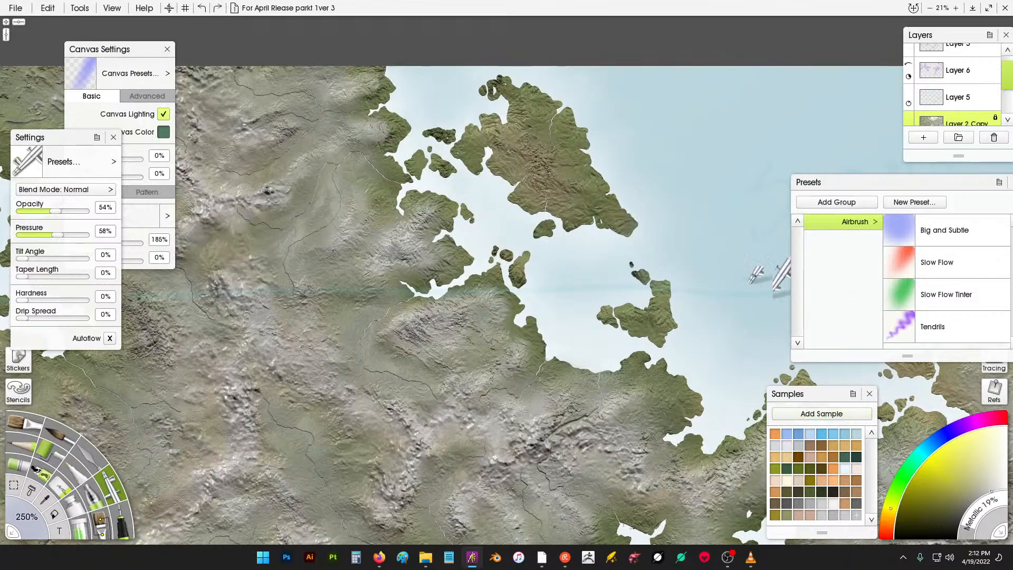
- Airbrush diagonal highlight strokes across the central mountains just south of the northern bay
scroll(644, 169, "down", 5)
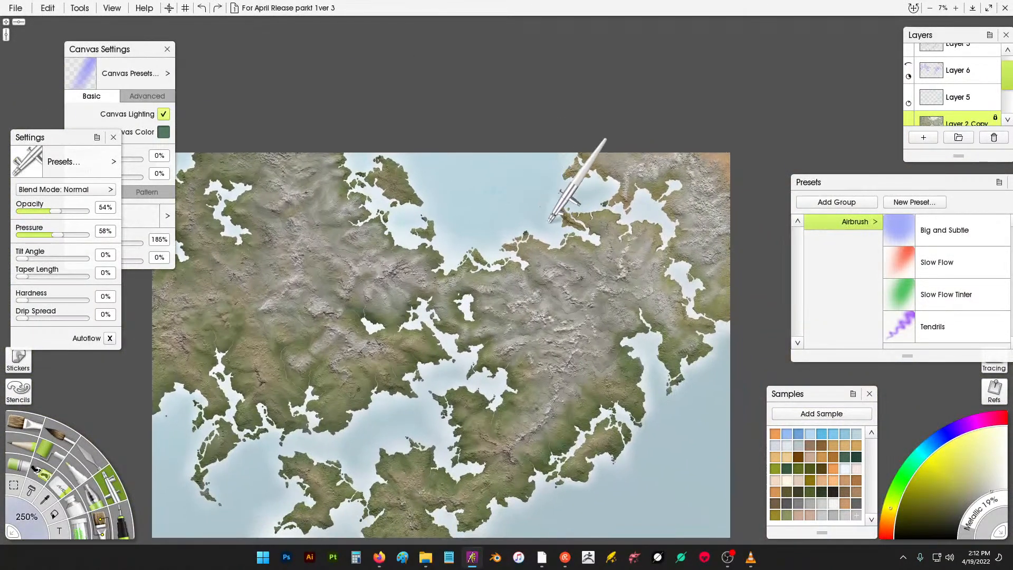
mouse_move(384, 247)
left_mouse_down()
mouse_move(538, 222)
mouse_move(556, 242)
mouse_move(354, 215)
left_mouse_up()
scroll(555, 274, "up", 1)
scroll(566, 280, "up", 2)
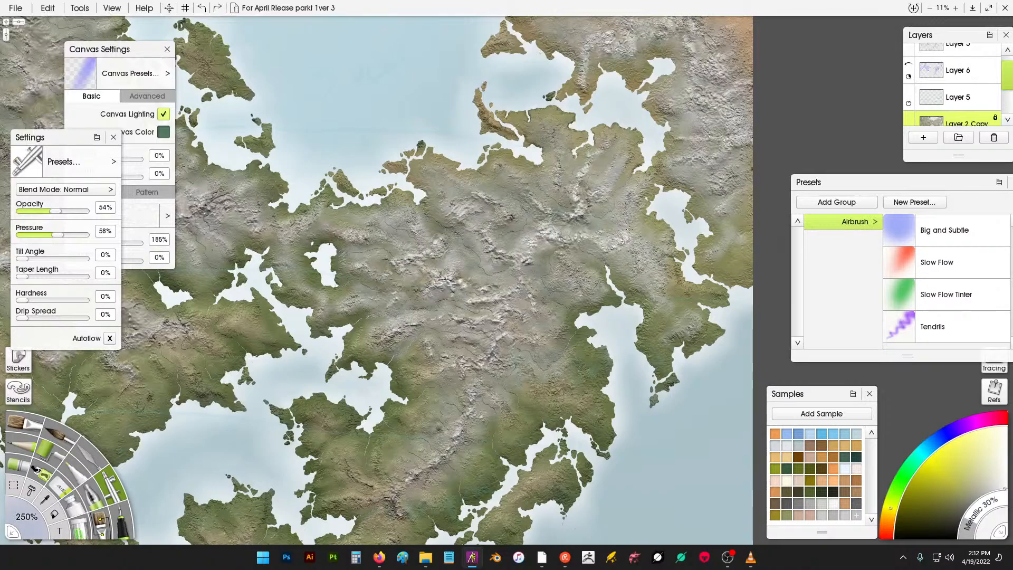
left_click_drag(623, 144, 567, 215)
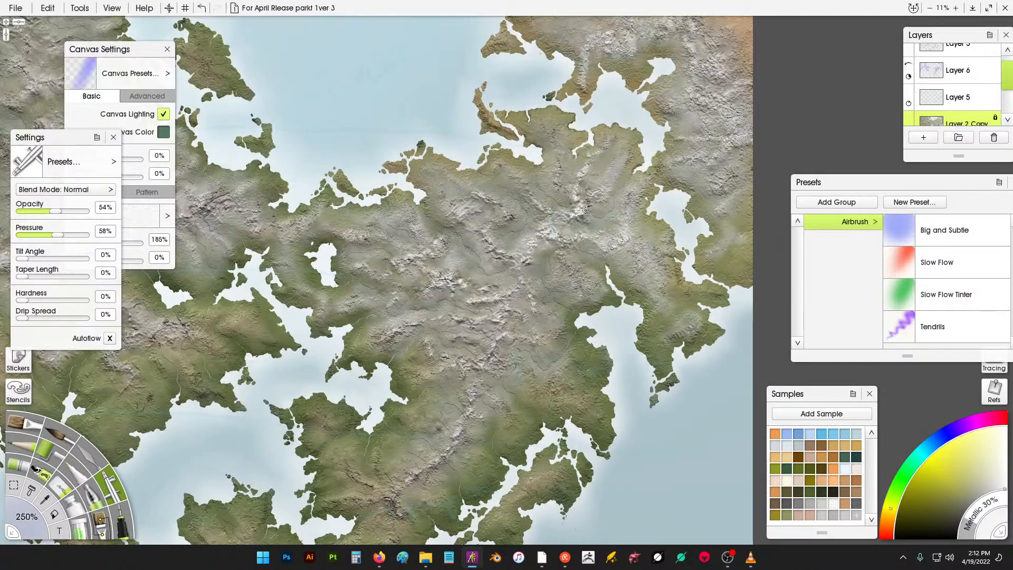
mouse_move(622, 112)
left_mouse_down()
mouse_move(590, 183)
mouse_move(639, 125)
mouse_move(569, 206)
left_mouse_up()
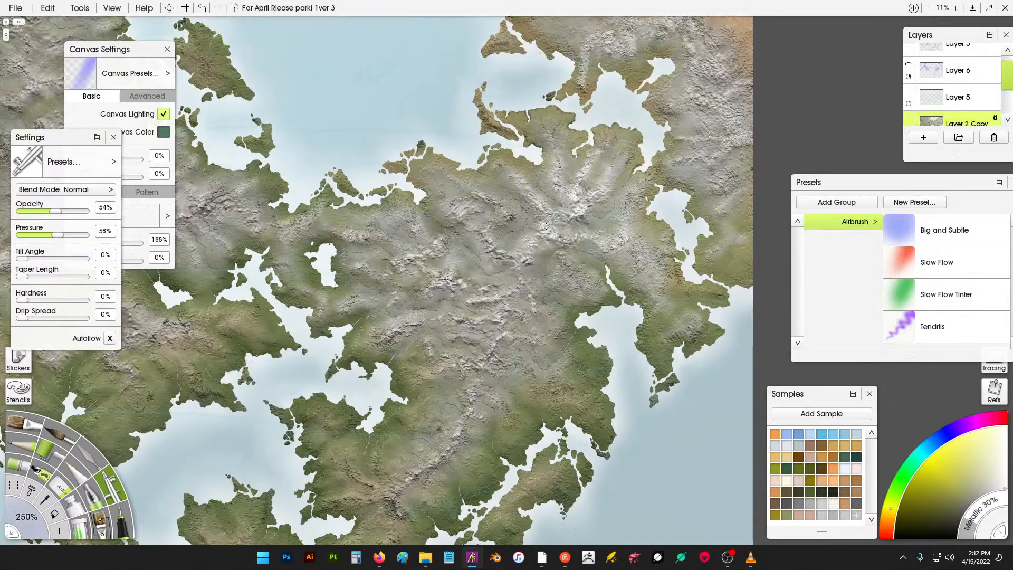
left_click_drag(615, 170, 563, 251)
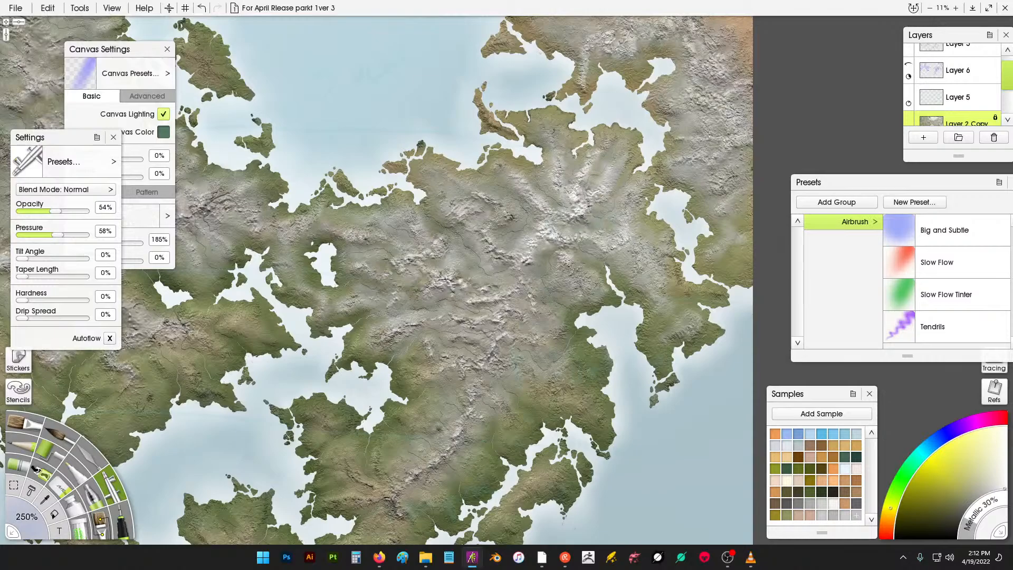
left_click_drag(639, 180, 585, 263)
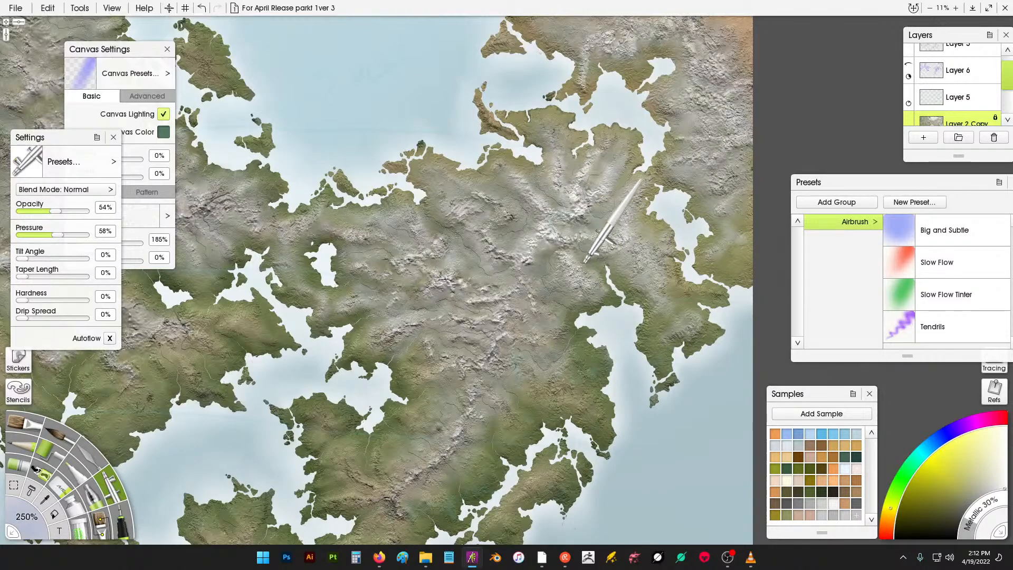
left_click_drag(599, 161, 546, 247)
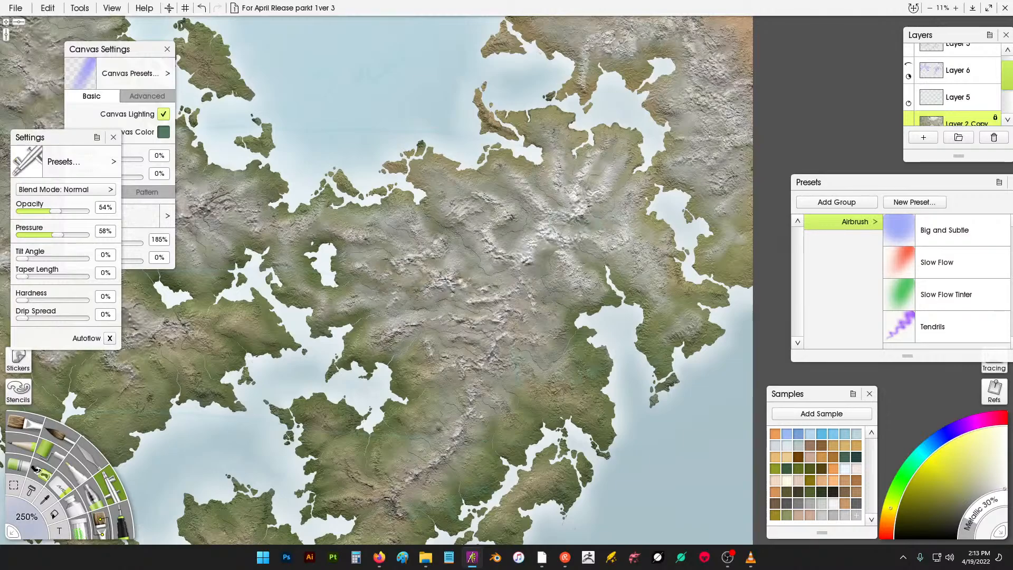
left_click_drag(565, 189, 517, 273)
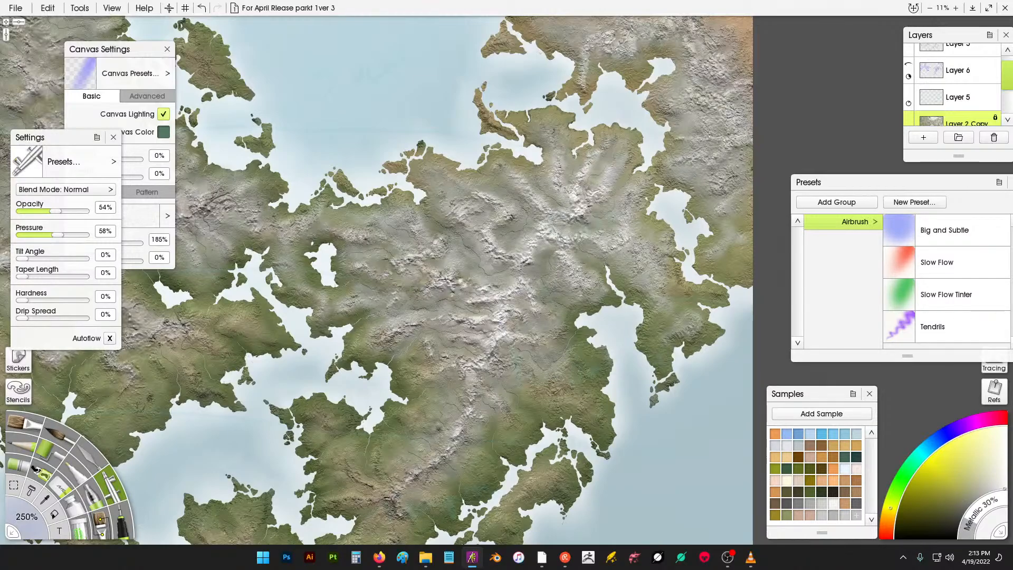
- Airbrush a highlight stroke over the western mountains near the small inland lake
left_click_drag(410, 274, 466, 276)
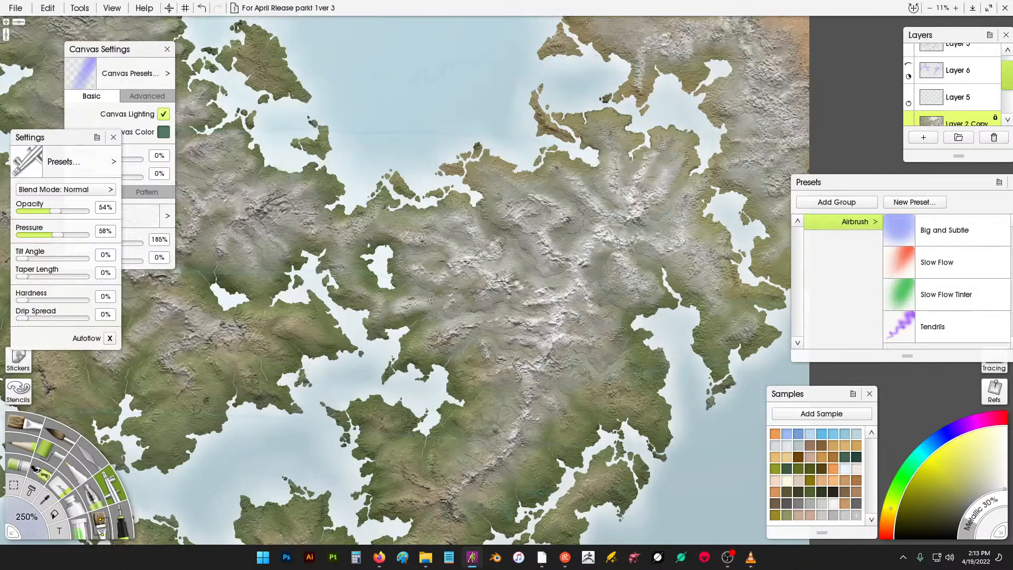
left_click_drag(389, 318, 472, 296)
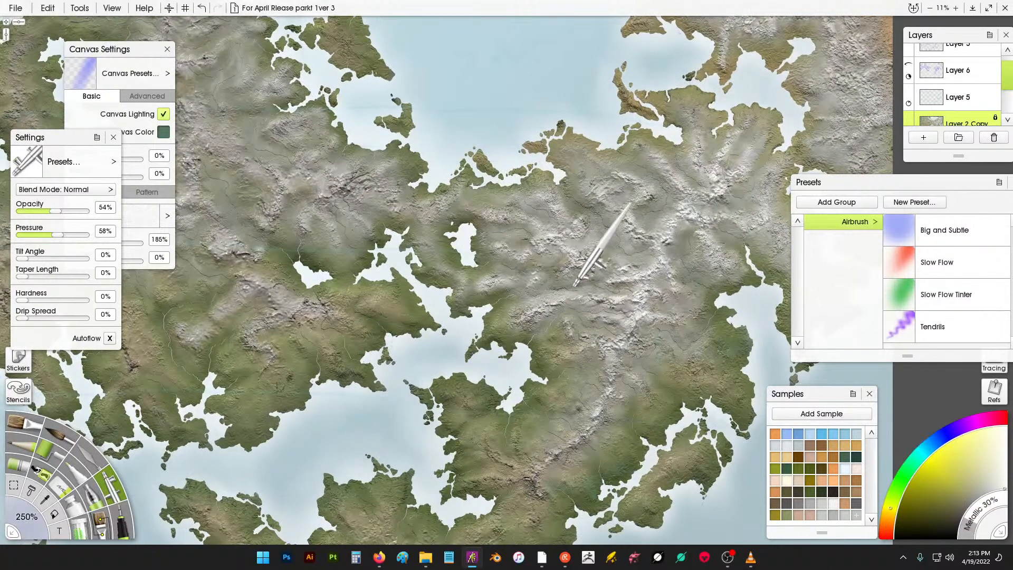
left_click_drag(421, 238, 468, 259)
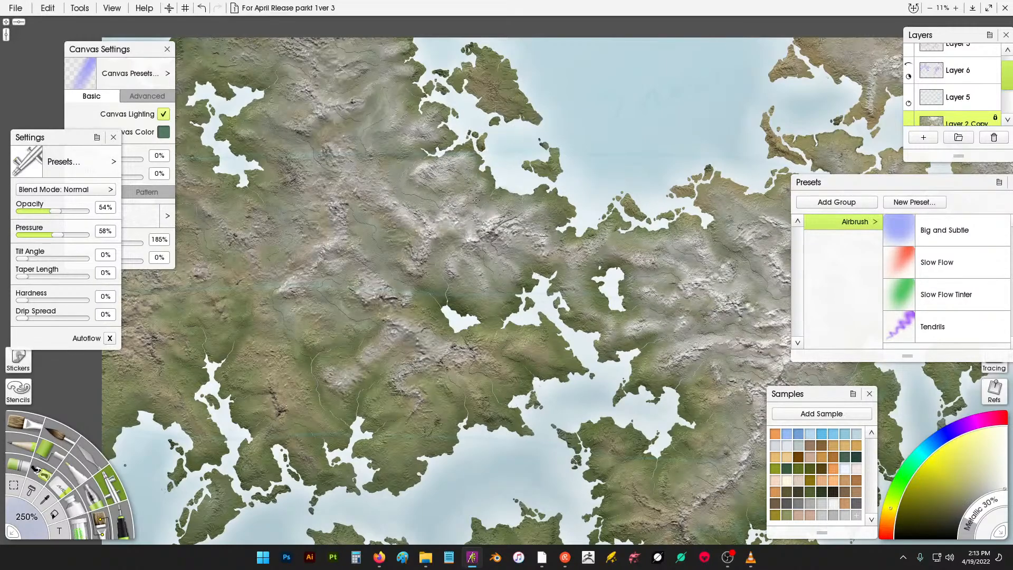
left_click_drag(400, 145, 439, 204)
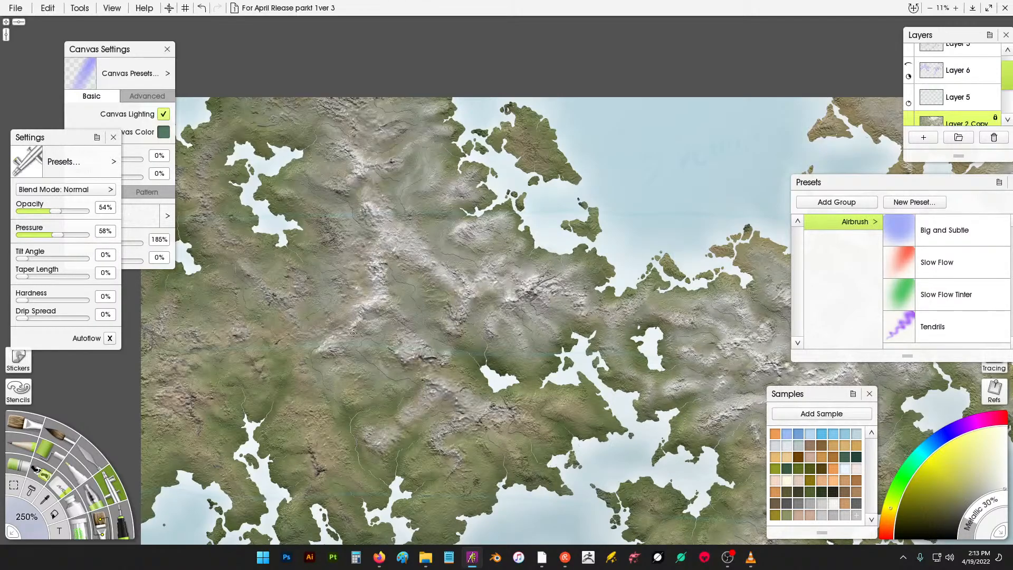
left_click_drag(363, 323, 409, 346)
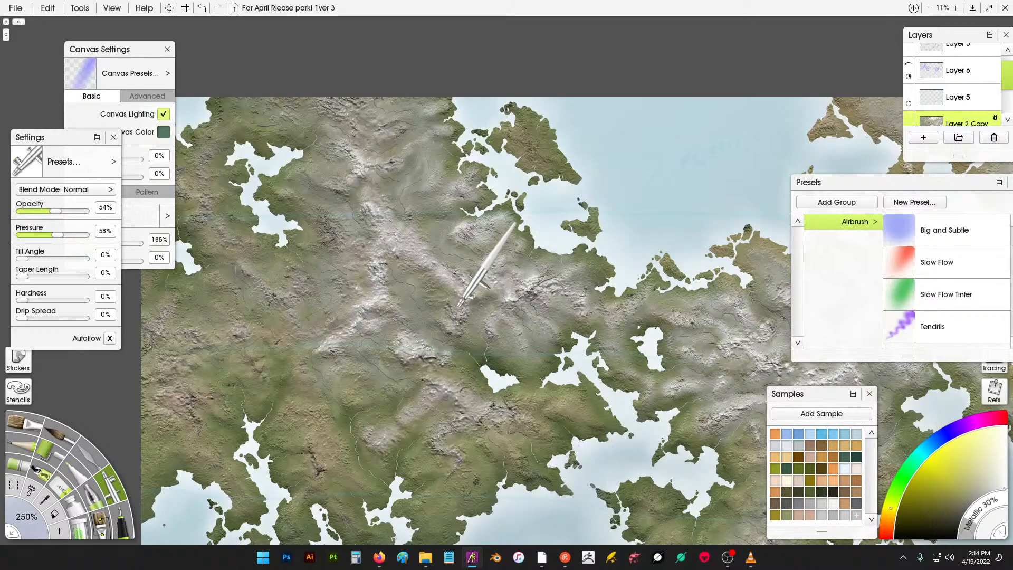
scroll(483, 288, "down", 4)
left_click_drag(705, 245, 500, 185)
scroll(571, 195, "up", 5)
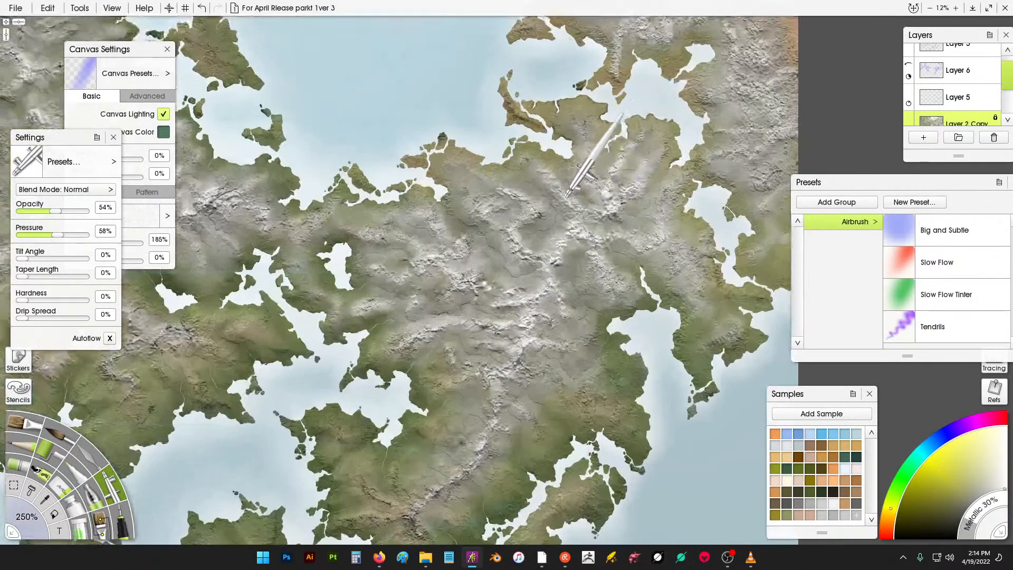
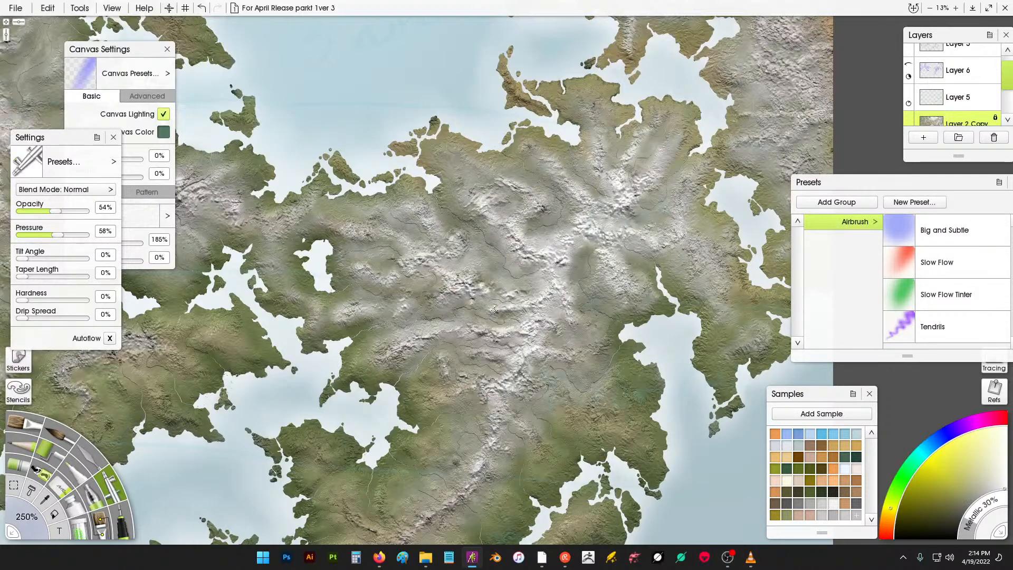
- Airbrush short highlight strokes over the central mountain peaks
mouse_move(633, 240)
left_mouse_down()
mouse_move(691, 233)
mouse_move(704, 254)
mouse_move(684, 183)
mouse_move(690, 189)
mouse_move(635, 202)
mouse_move(646, 225)
left_mouse_up()
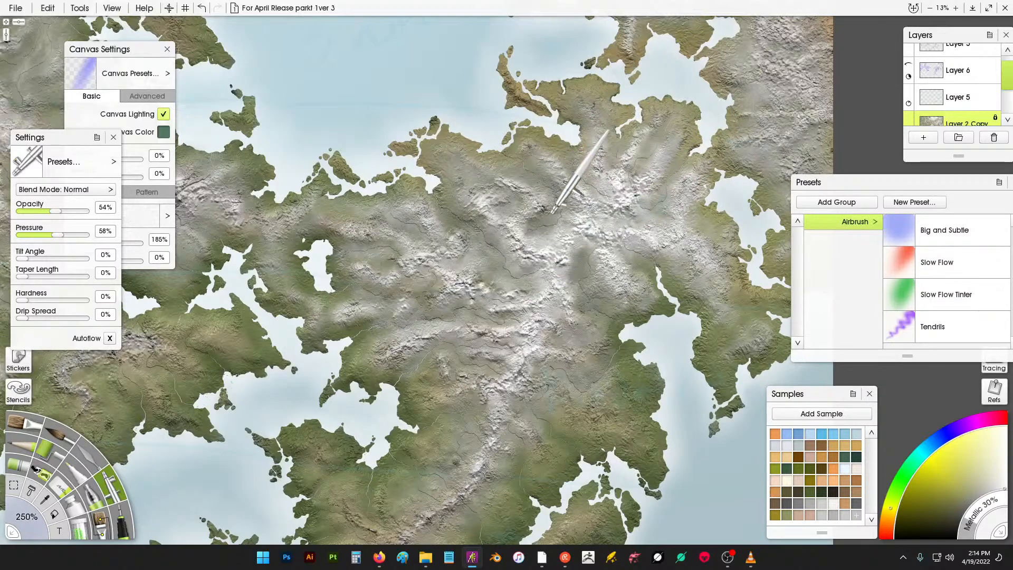
left_click_drag(630, 218, 573, 251)
mouse_move(532, 203)
left_mouse_down()
mouse_move(546, 182)
mouse_move(586, 210)
left_mouse_up()
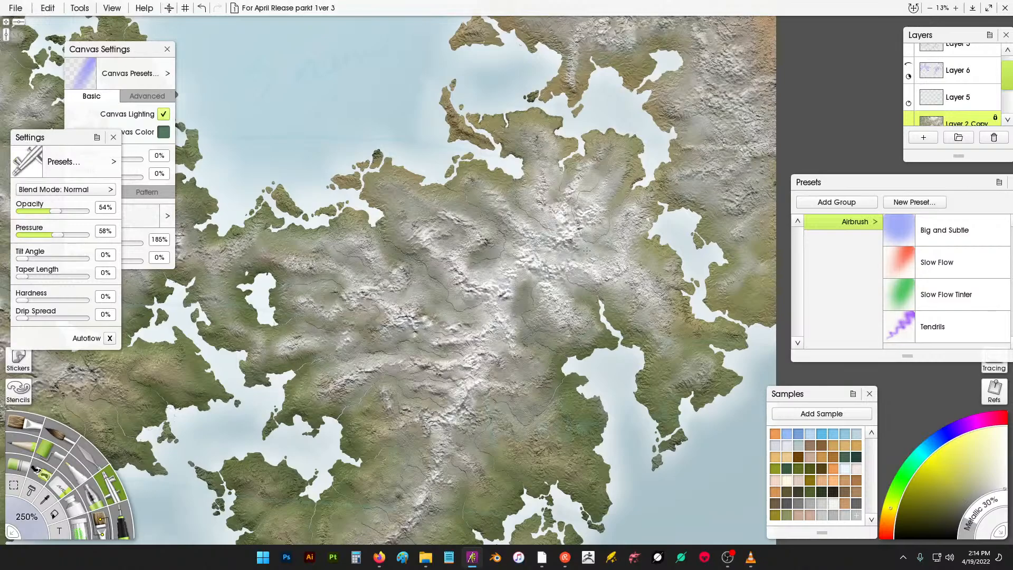
left_click_drag(587, 250, 655, 179)
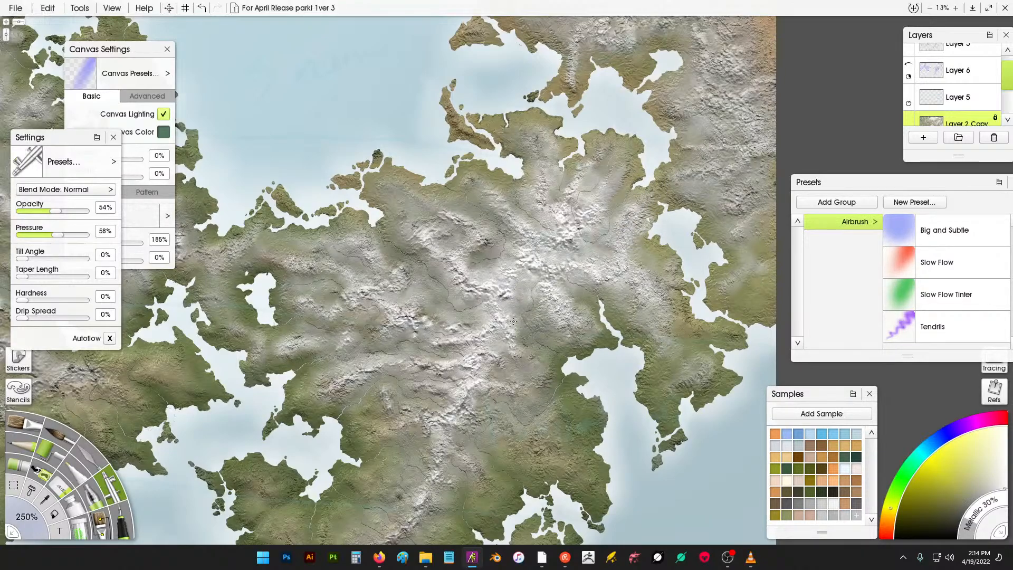
left_click_drag(519, 326, 540, 314)
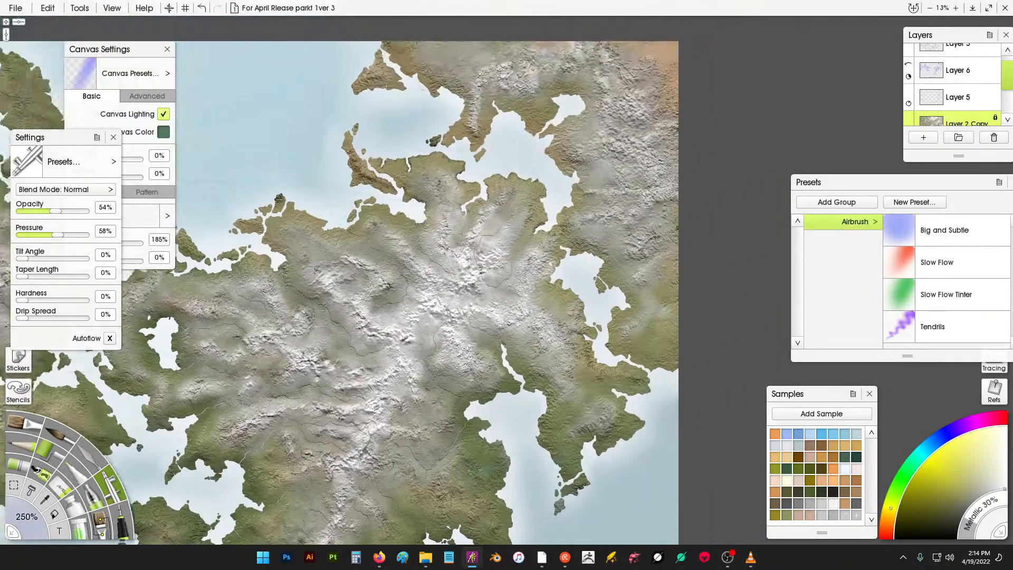
- Airbrush long highlight strokes down the northern-central mountain ridge
scroll(647, 140, "down", 2)
mouse_move(638, 137)
left_mouse_down()
mouse_move(660, 74)
mouse_move(633, 47)
mouse_move(606, 71)
mouse_move(595, 46)
mouse_move(540, 65)
mouse_move(536, 42)
mouse_move(500, 77)
mouse_move(488, 49)
mouse_move(468, 83)
mouse_move(453, 47)
mouse_move(434, 61)
mouse_move(427, 42)
mouse_move(410, 58)
mouse_move(390, 48)
left_mouse_up()
left_click_drag(503, 53, 535, 107)
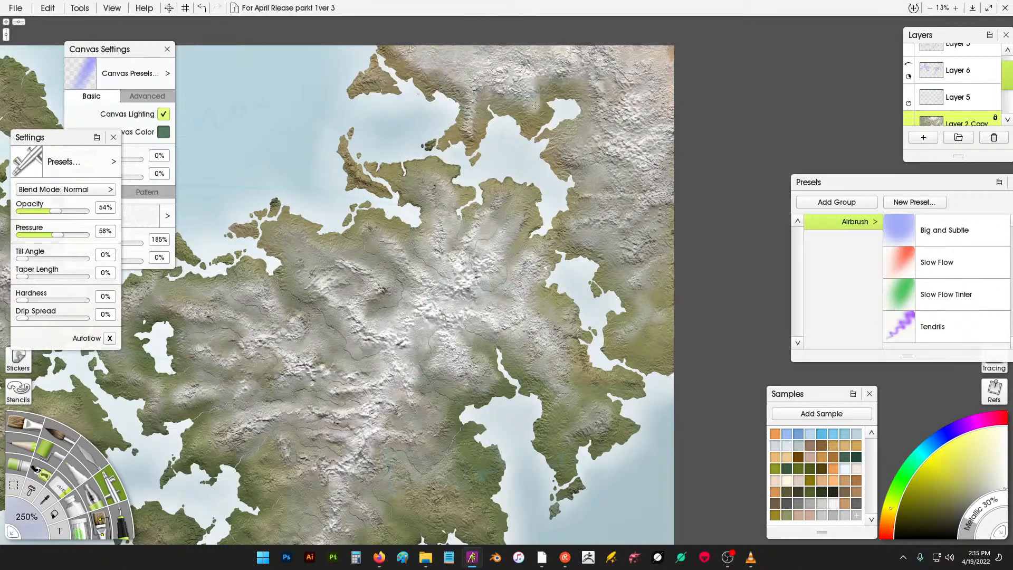
mouse_move(552, 70)
left_mouse_down()
mouse_move(578, 73)
mouse_move(619, 110)
mouse_move(661, 199)
mouse_move(676, 288)
mouse_move(652, 254)
mouse_move(661, 335)
mouse_move(649, 326)
mouse_move(630, 342)
left_mouse_up()
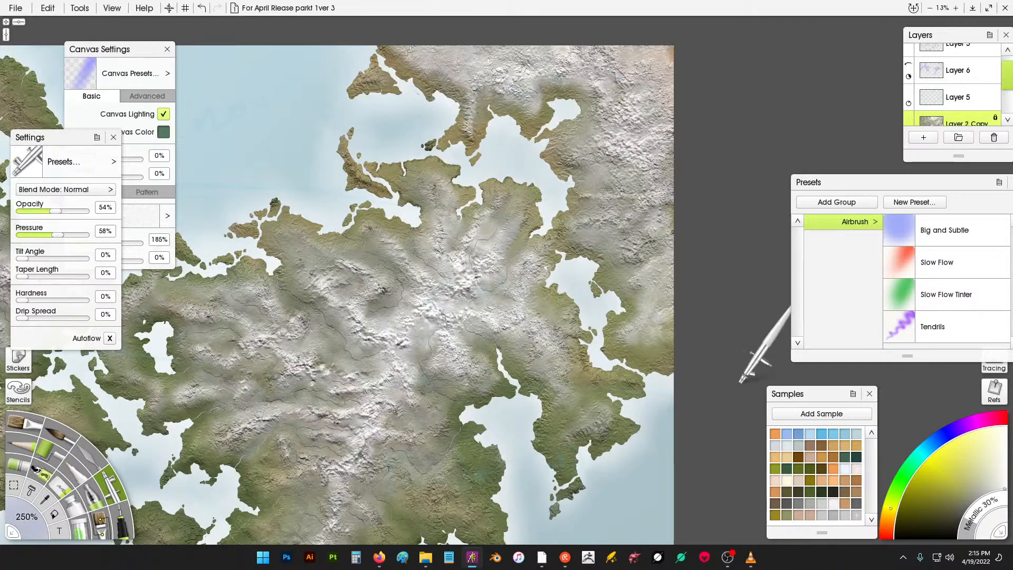
- Airbrush light grey highlights with Metallic at 100% along the central mountain ridges
left_click(834, 512)
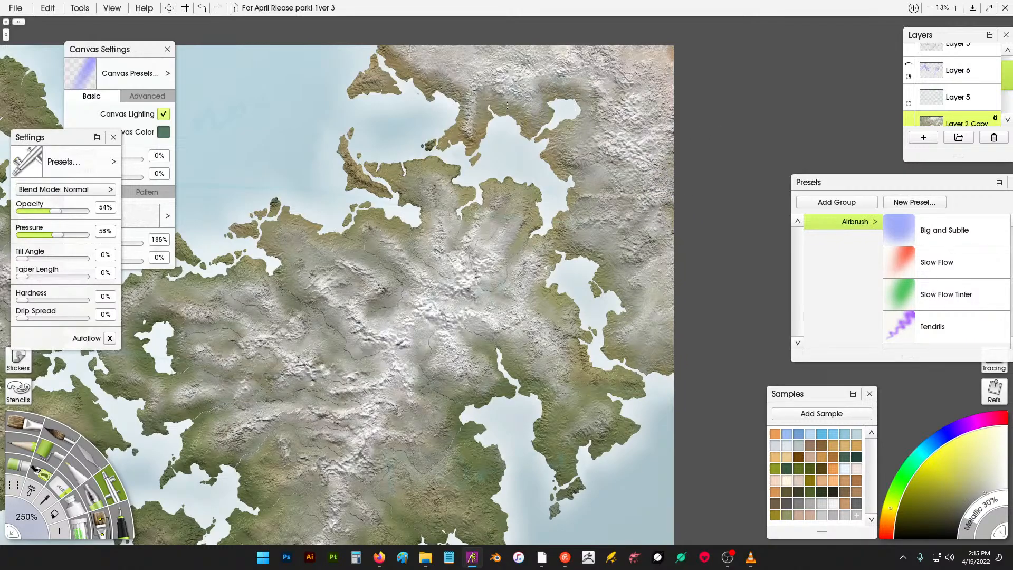
scroll(607, 132, "down", 5)
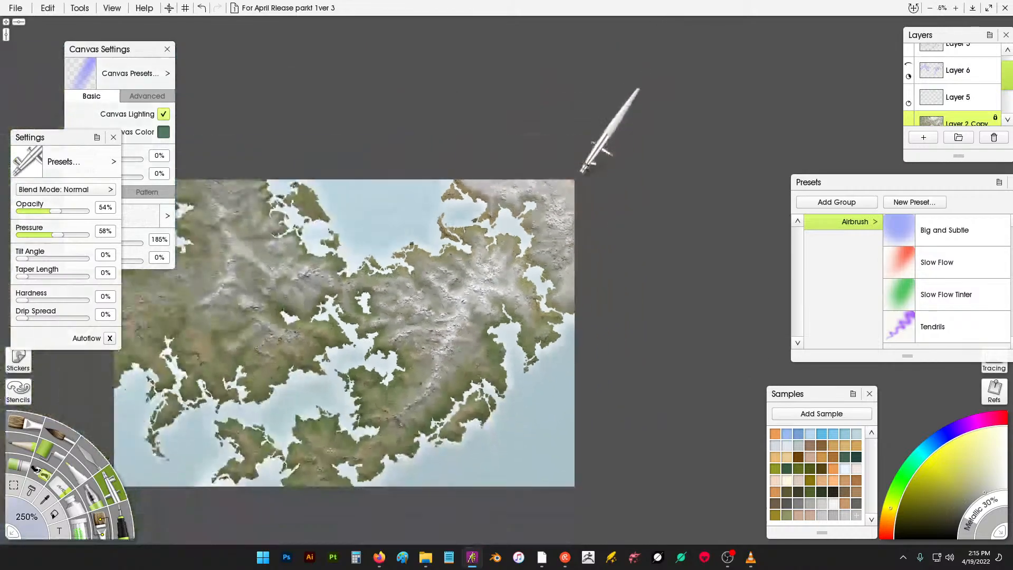
scroll(534, 372, "up", 6)
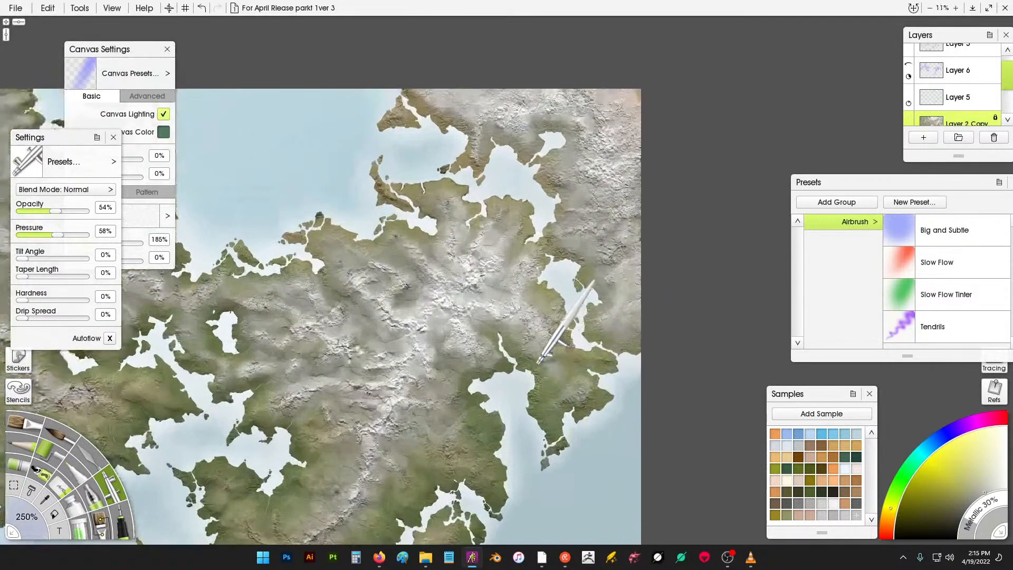
scroll(508, 355, "down", 3)
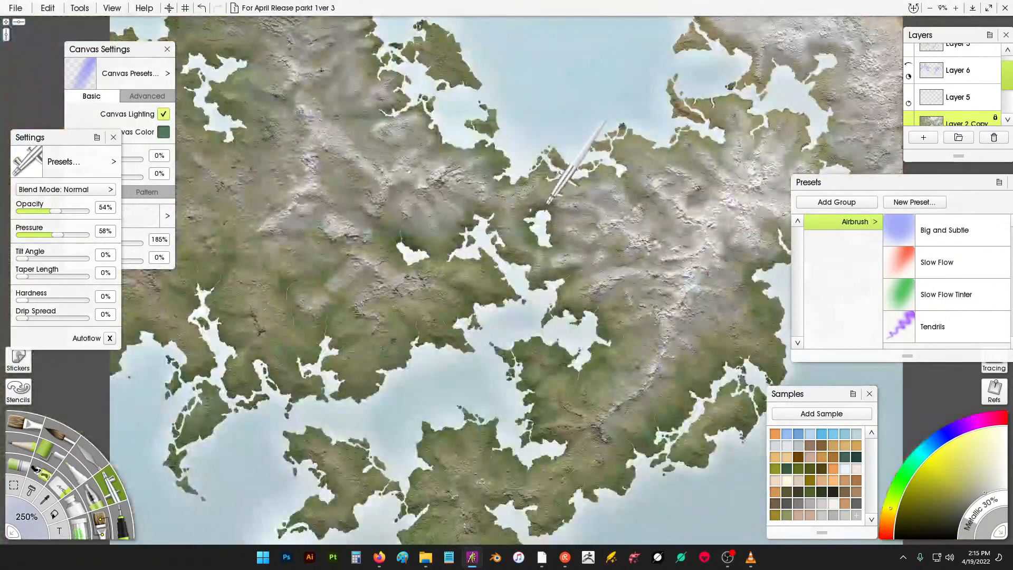
scroll(674, 158, "up", 2)
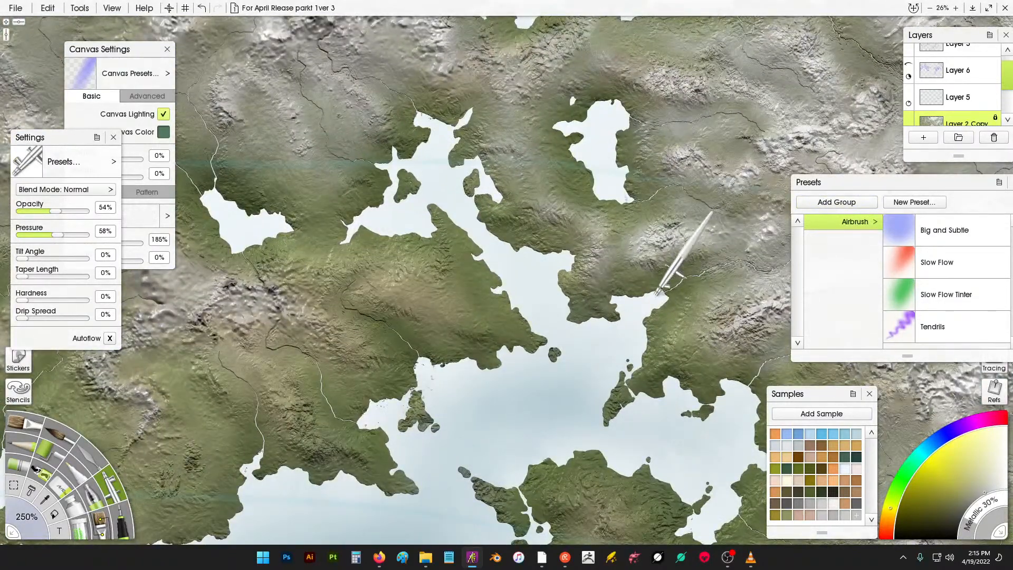
scroll(674, 292, "up", 2)
left_click_drag(504, 268, 701, 227)
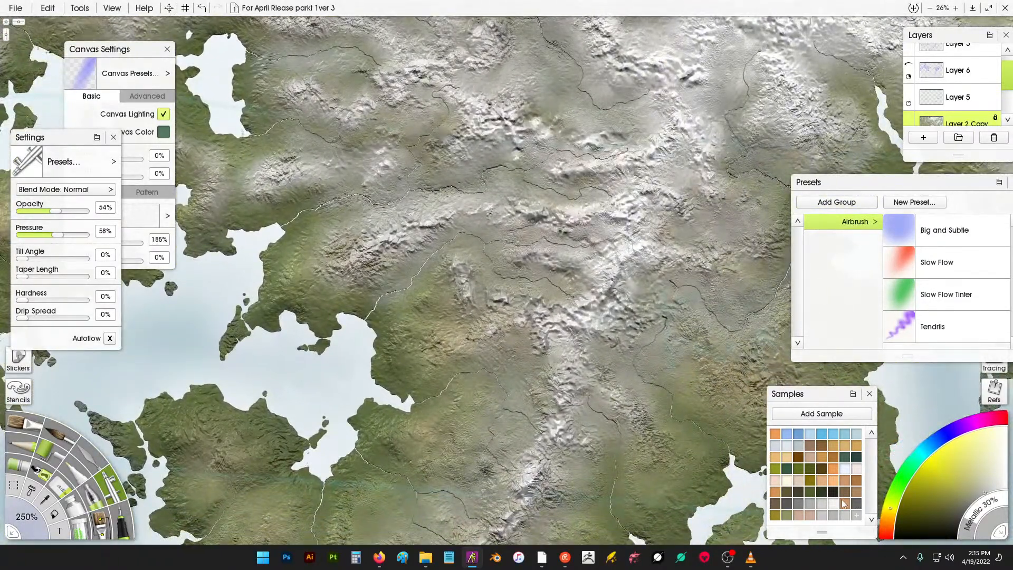
left_click_drag(976, 527, 998, 499)
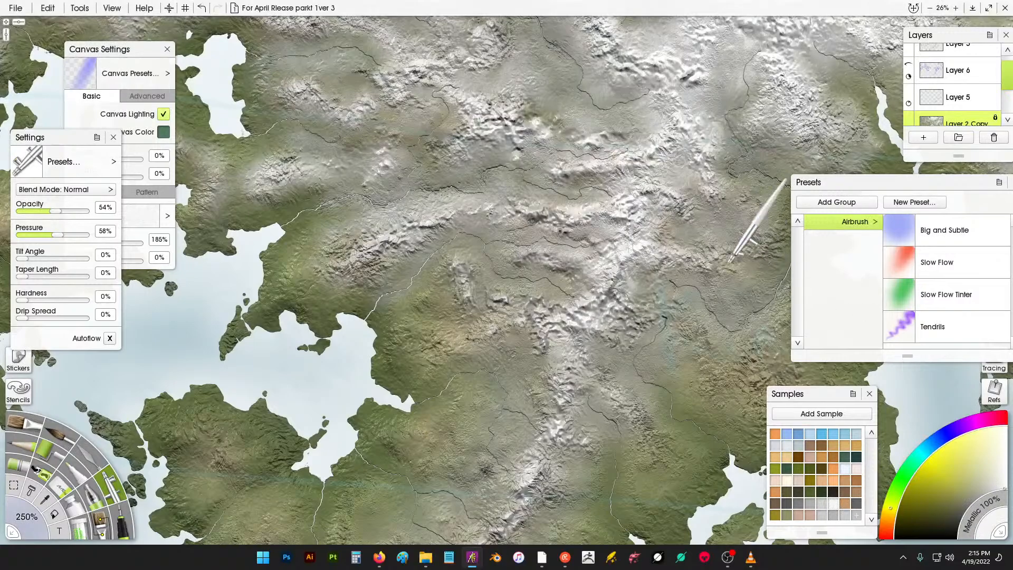
mouse_move(611, 287)
left_mouse_down()
mouse_move(681, 174)
mouse_move(633, 255)
mouse_move(681, 135)
mouse_move(628, 205)
mouse_move(655, 188)
mouse_move(624, 172)
mouse_move(610, 231)
left_mouse_up()
mouse_move(585, 307)
left_mouse_down()
mouse_move(632, 246)
mouse_move(622, 210)
mouse_move(544, 210)
mouse_move(594, 192)
mouse_move(616, 165)
left_mouse_up()
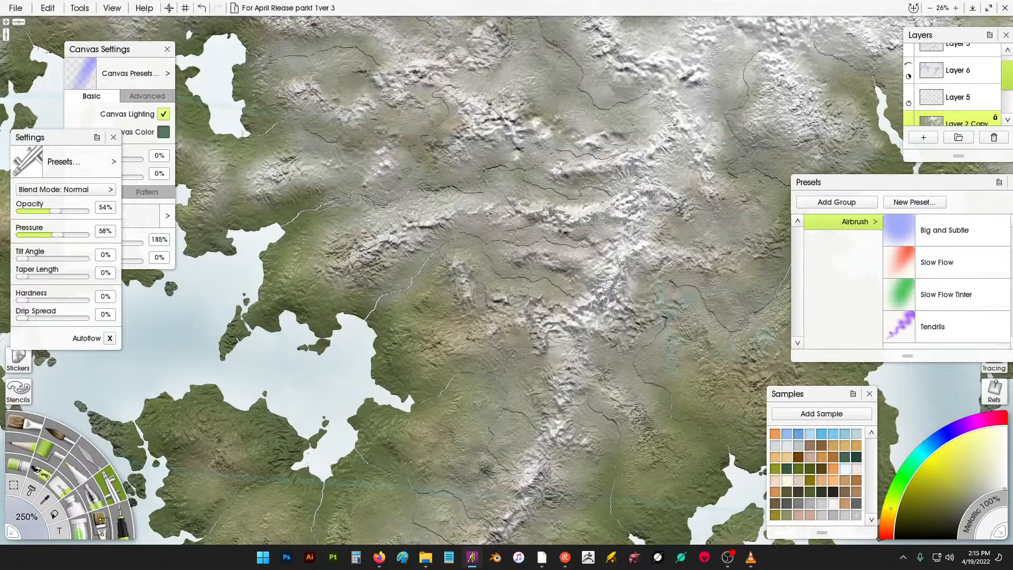
mouse_move(690, 137)
left_mouse_down()
mouse_move(667, 56)
mouse_move(669, 169)
left_mouse_up()
mouse_move(650, 169)
left_mouse_down()
mouse_move(631, 153)
mouse_move(683, 160)
left_mouse_up()
left_click_drag(667, 210, 657, 234)
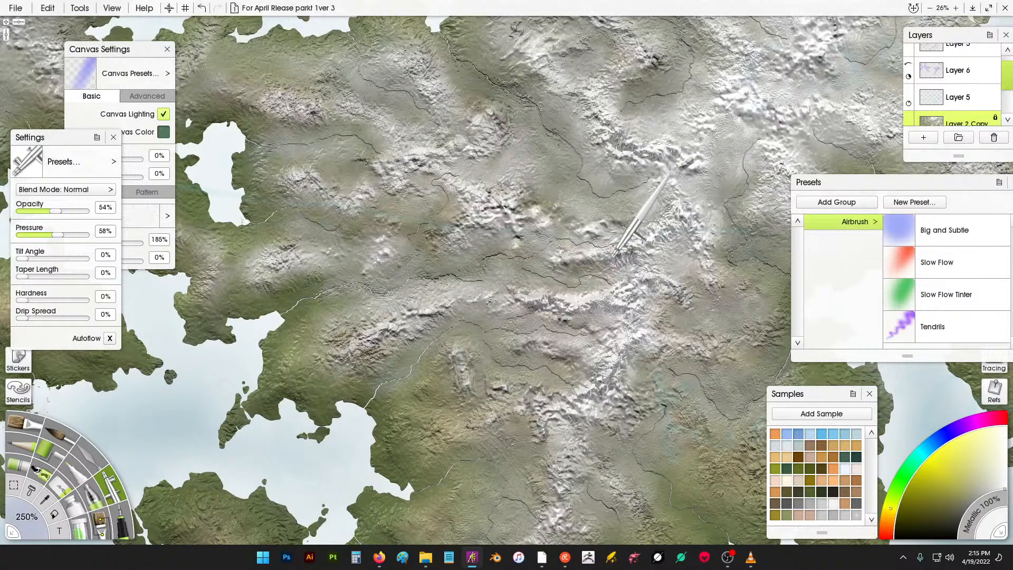
- Airbrush more metallic highlight strokes across the central and northern peaks
left_click_drag(487, 214, 520, 220)
left_click_drag(704, 185, 563, 238)
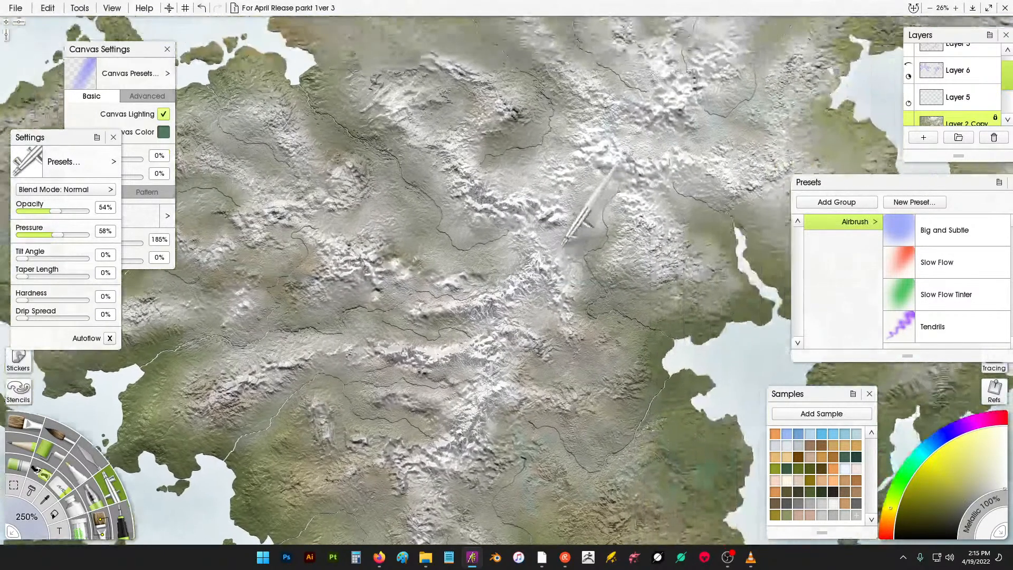
mouse_move(566, 195)
left_mouse_down()
mouse_move(564, 169)
mouse_move(590, 150)
mouse_move(625, 169)
mouse_move(599, 128)
mouse_move(622, 111)
mouse_move(653, 120)
left_mouse_up()
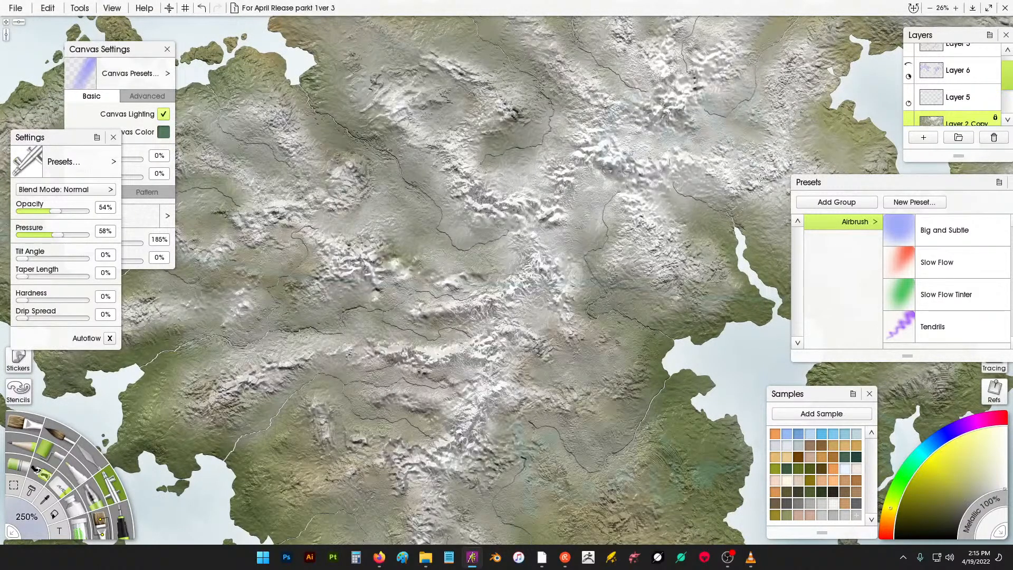
left_click_drag(496, 293, 562, 404)
left_click_drag(612, 145, 530, 218)
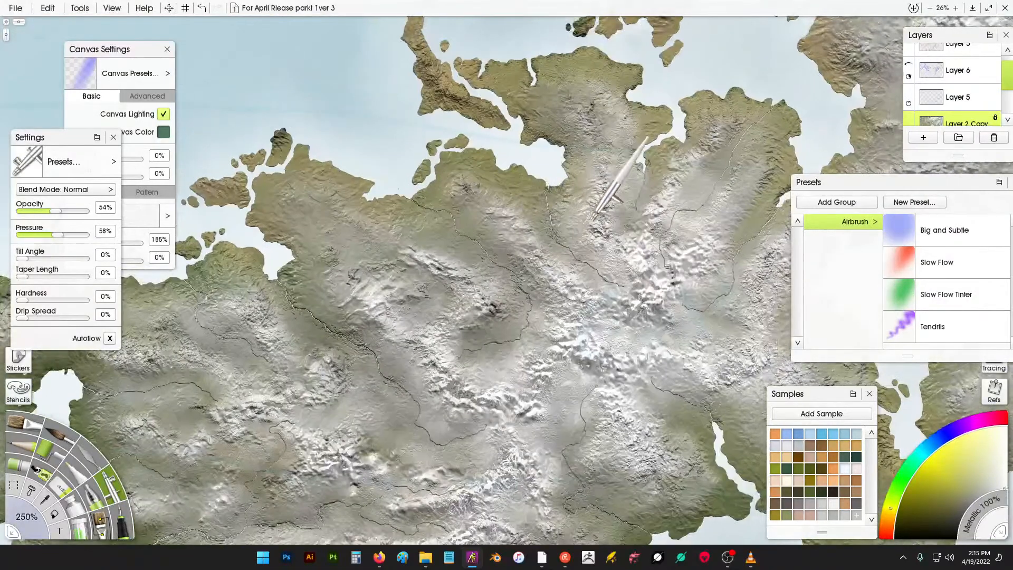
left_click_drag(615, 237, 643, 271)
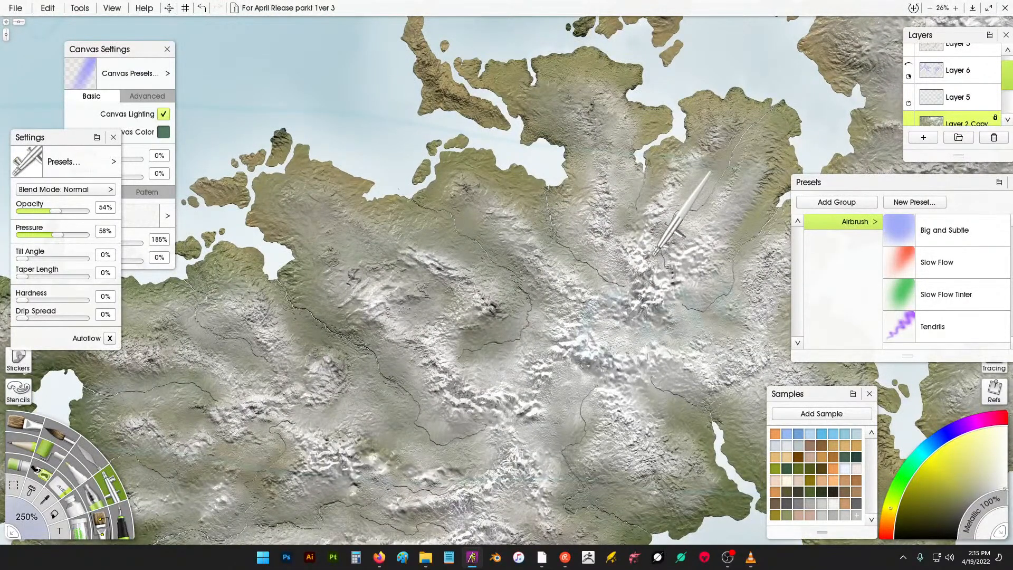
- Lower the Metallic to 18% and undo the last highlight stroke
scroll(654, 254, "down", 5)
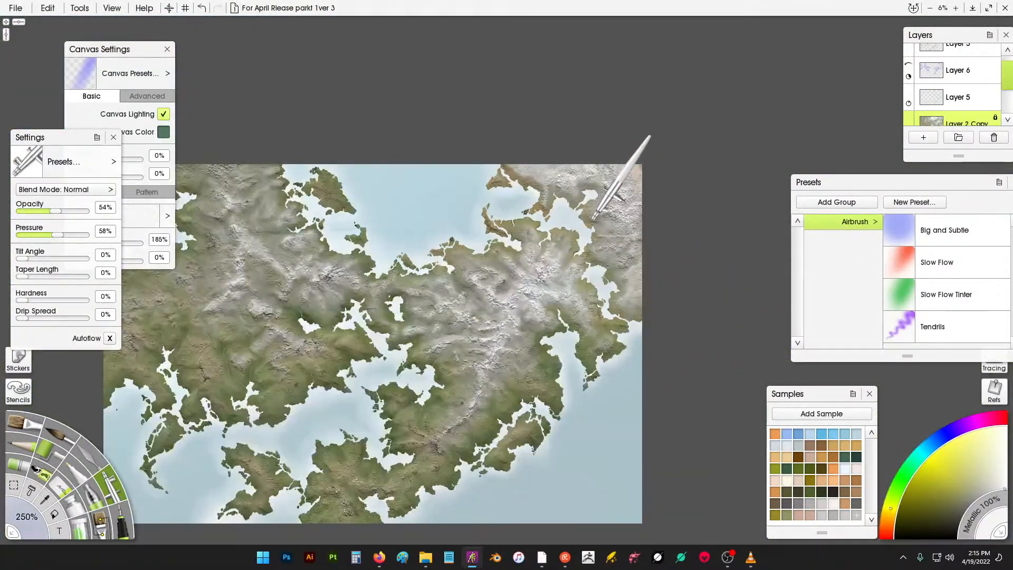
scroll(586, 275, "up", 3)
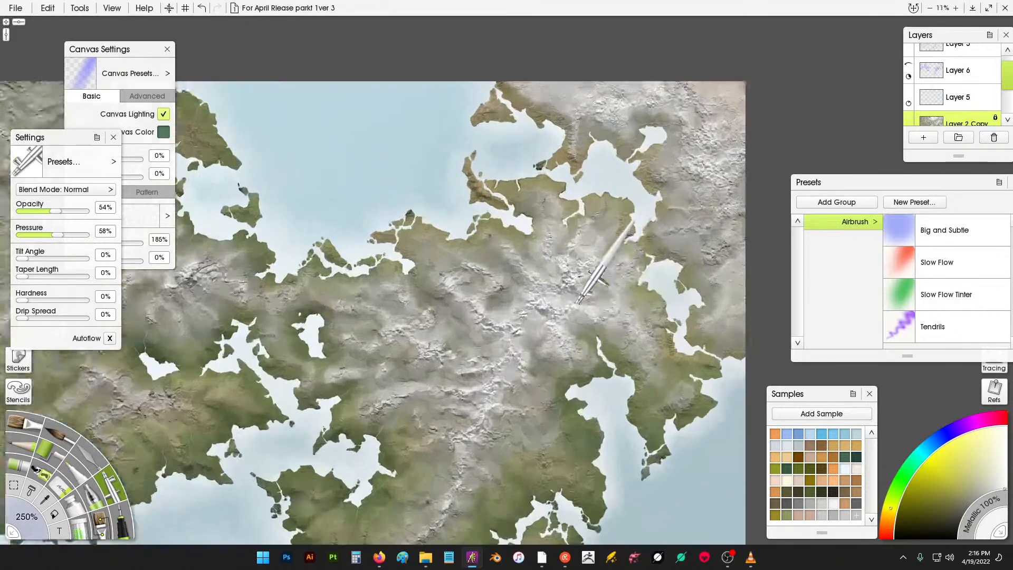
scroll(567, 285, "down", 3)
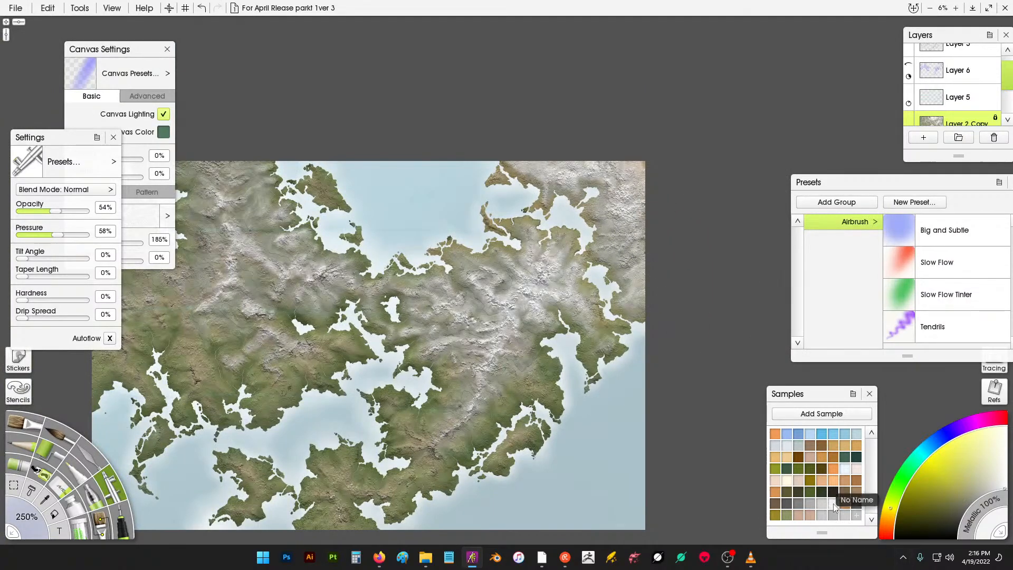
left_click_drag(979, 510, 967, 526)
scroll(507, 270, "up", 2)
scroll(507, 270, "up", 3)
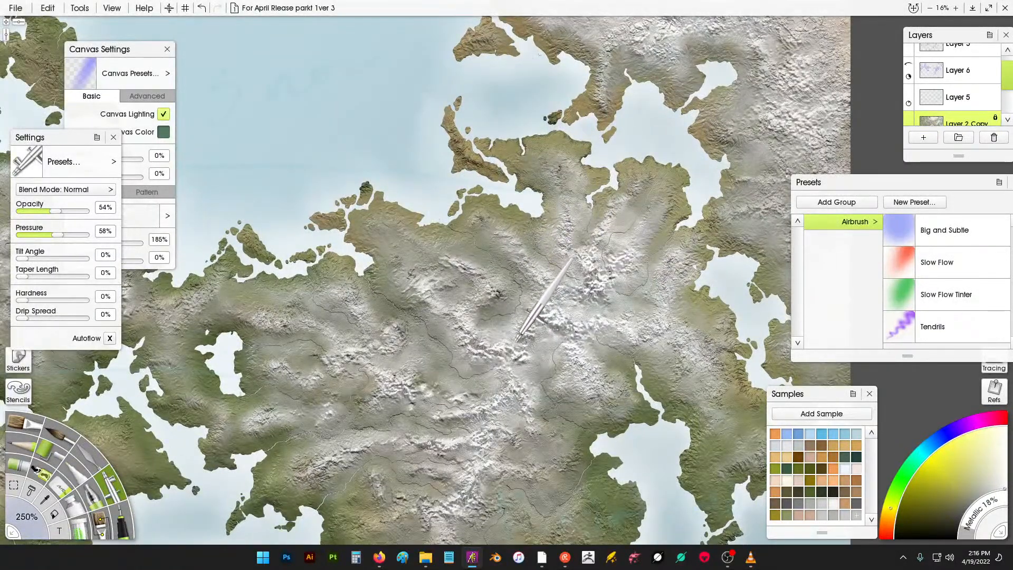
key("ctrl+z")
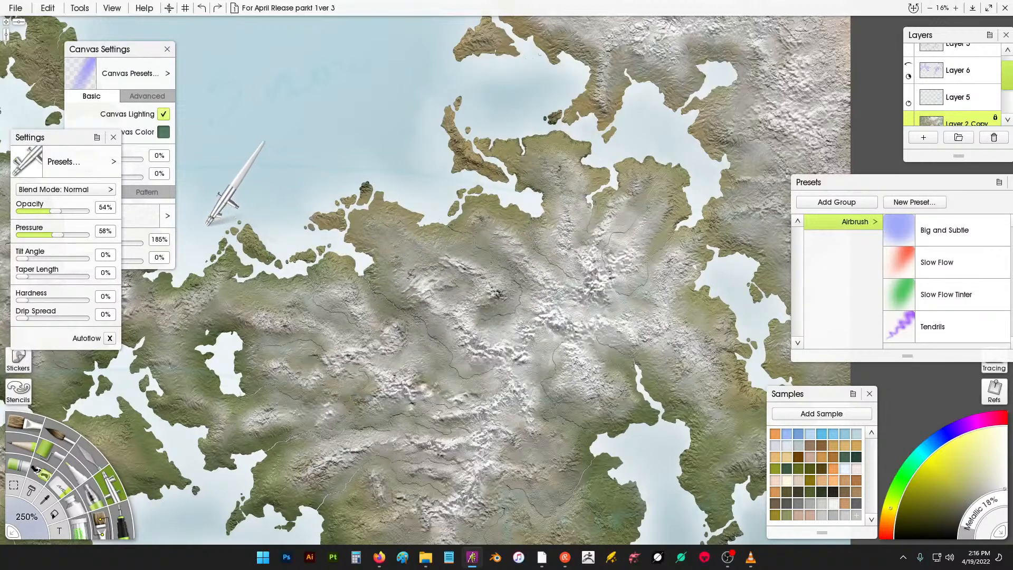
- Reduce the airbrush opacity to 20% and pressure to 24%, then airbrush soft highlights across the central mountains
left_click_drag(42, 214, 34, 235)
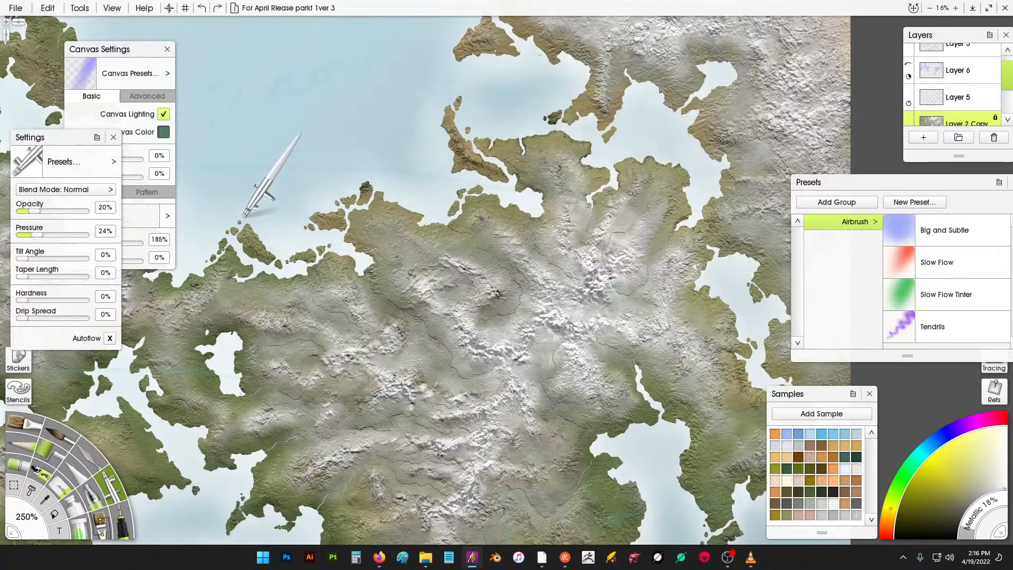
mouse_move(555, 296)
left_mouse_down()
mouse_move(526, 281)
mouse_move(523, 223)
mouse_move(559, 217)
left_mouse_up()
mouse_move(585, 260)
left_mouse_down()
mouse_move(602, 186)
mouse_move(605, 214)
mouse_move(633, 190)
left_mouse_up()
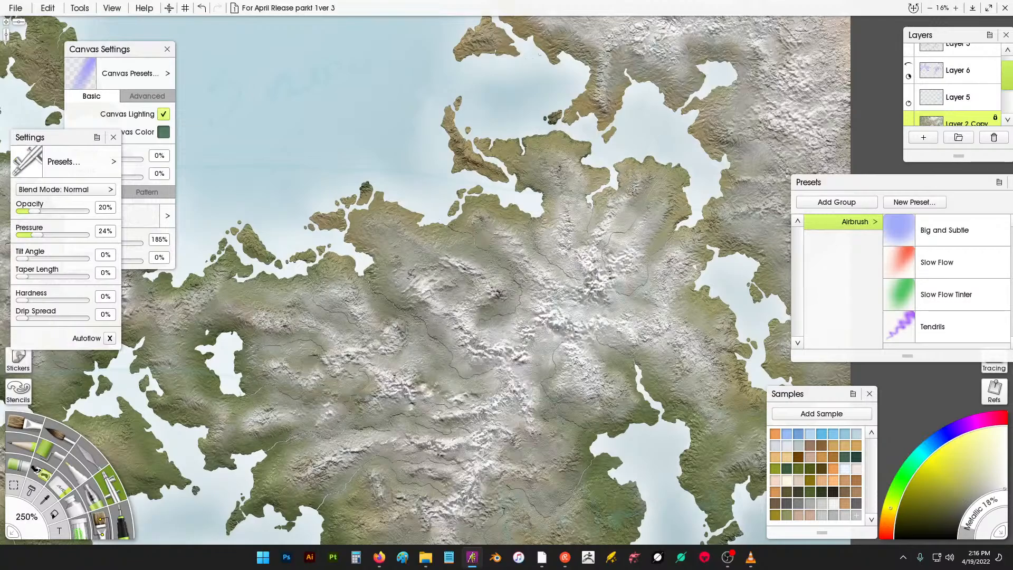
left_click_drag(620, 233, 679, 202)
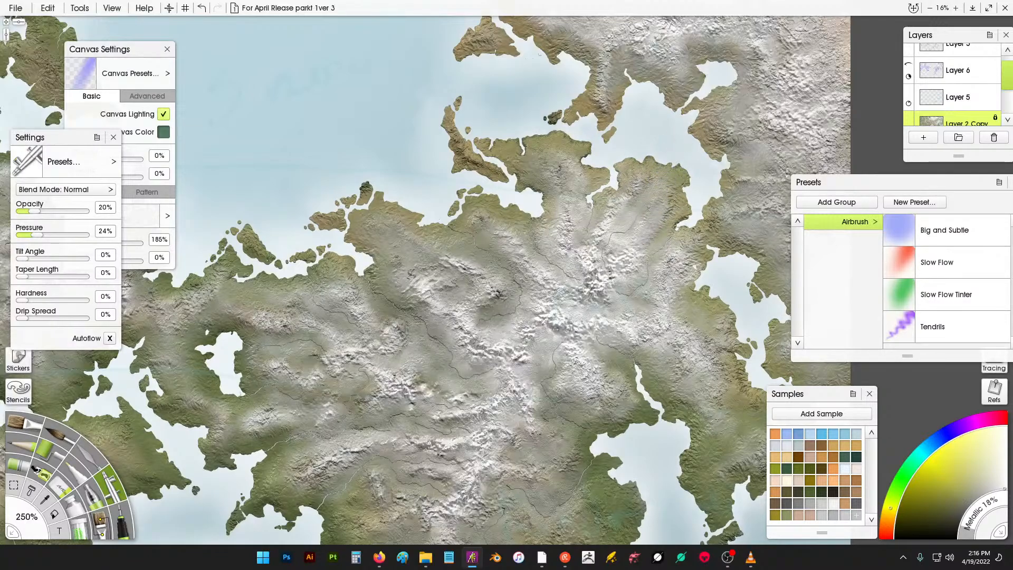
mouse_move(586, 290)
left_mouse_down()
mouse_move(568, 245)
mouse_move(507, 242)
mouse_move(468, 202)
left_mouse_up()
left_click_drag(481, 289, 447, 244)
left_click_drag(462, 331, 412, 280)
mouse_move(382, 350)
left_mouse_down()
mouse_move(363, 303)
mouse_move(370, 273)
left_mouse_up()
left_click_drag(455, 283, 453, 237)
mouse_move(550, 235)
left_mouse_down()
mouse_move(549, 164)
mouse_move(578, 137)
left_mouse_up()
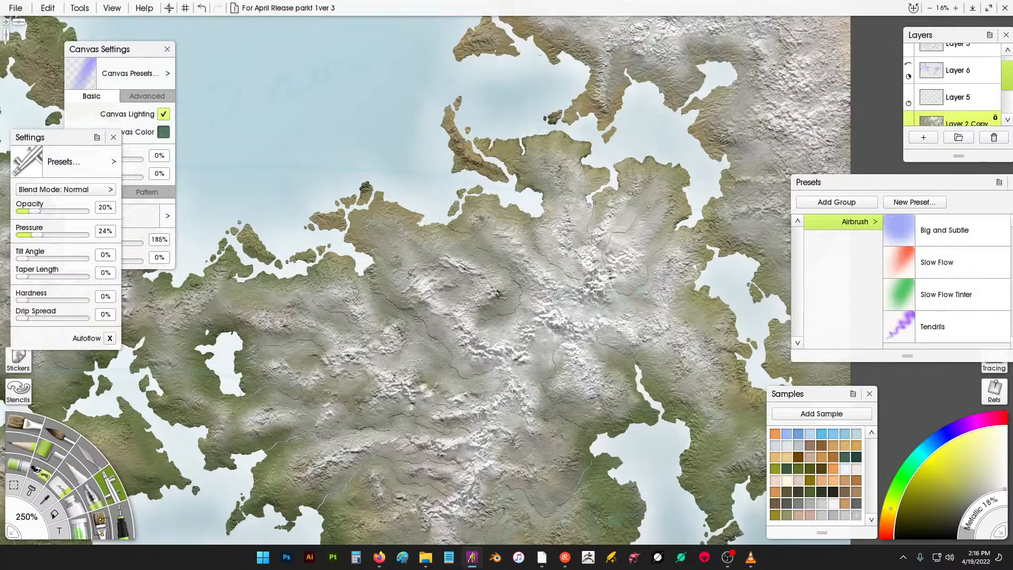
- Airbrush soft highlight strokes across the eastern side of the central mountains
left_click_drag(591, 239, 632, 154)
mouse_move(628, 216)
left_mouse_down()
mouse_move(641, 191)
mouse_move(680, 174)
left_mouse_up()
left_click_drag(654, 238, 727, 191)
left_click_drag(678, 262, 733, 242)
mouse_move(685, 285)
left_mouse_down()
mouse_move(726, 306)
mouse_move(680, 300)
mouse_move(590, 254)
left_mouse_up()
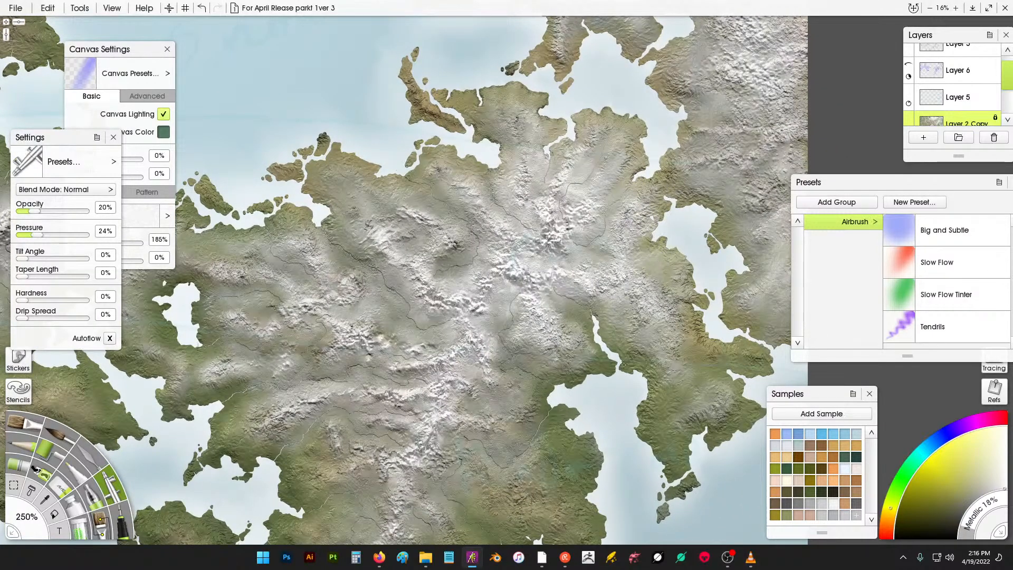
left_click_drag(623, 365, 657, 334)
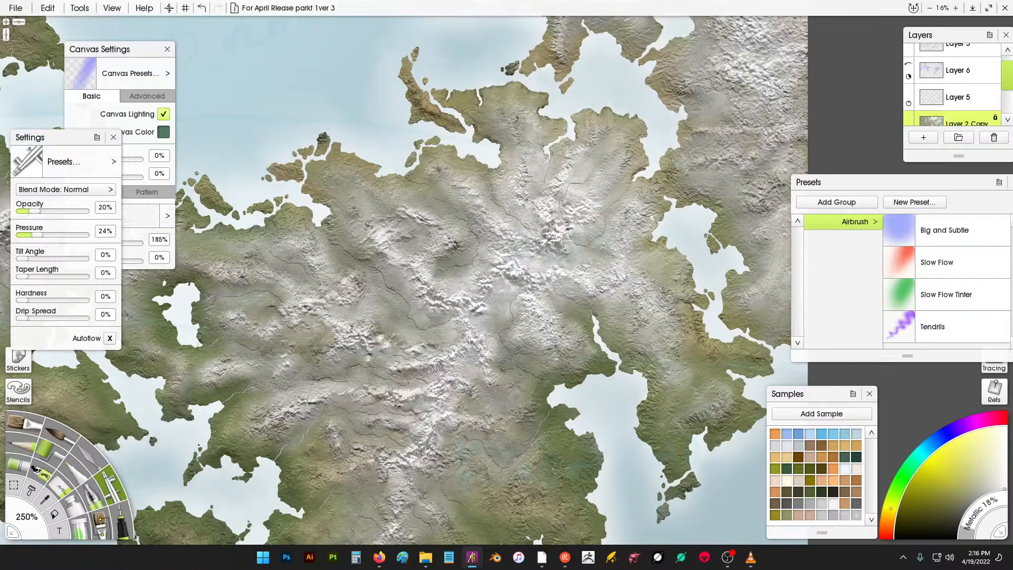
mouse_move(674, 324)
left_mouse_down()
mouse_move(670, 283)
mouse_move(642, 248)
left_mouse_up()
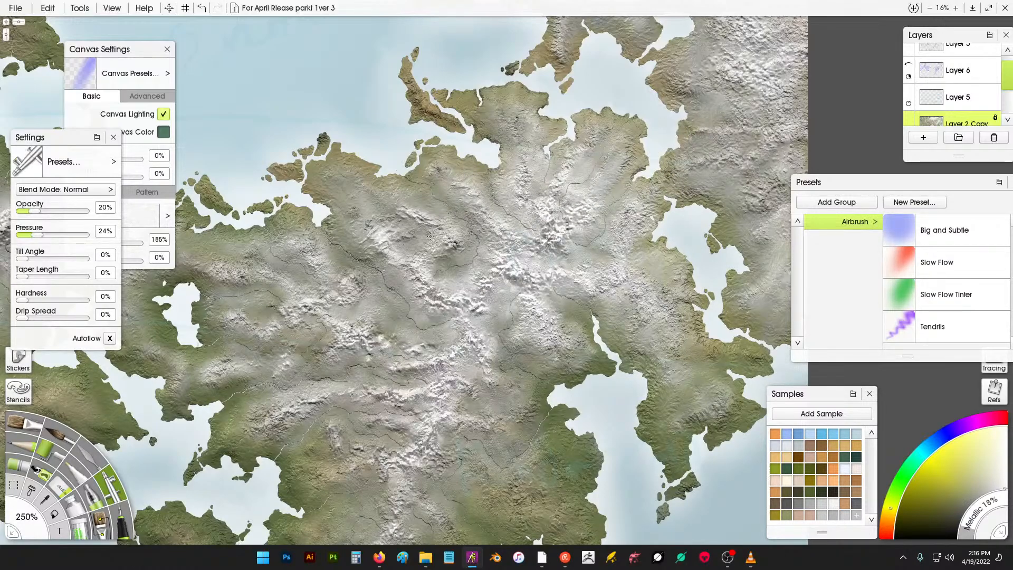
- Airbrush soft highlight strokes across the western and northern mountains
mouse_move(382, 323)
left_mouse_down()
mouse_move(367, 307)
mouse_move(362, 324)
mouse_move(320, 308)
left_mouse_up()
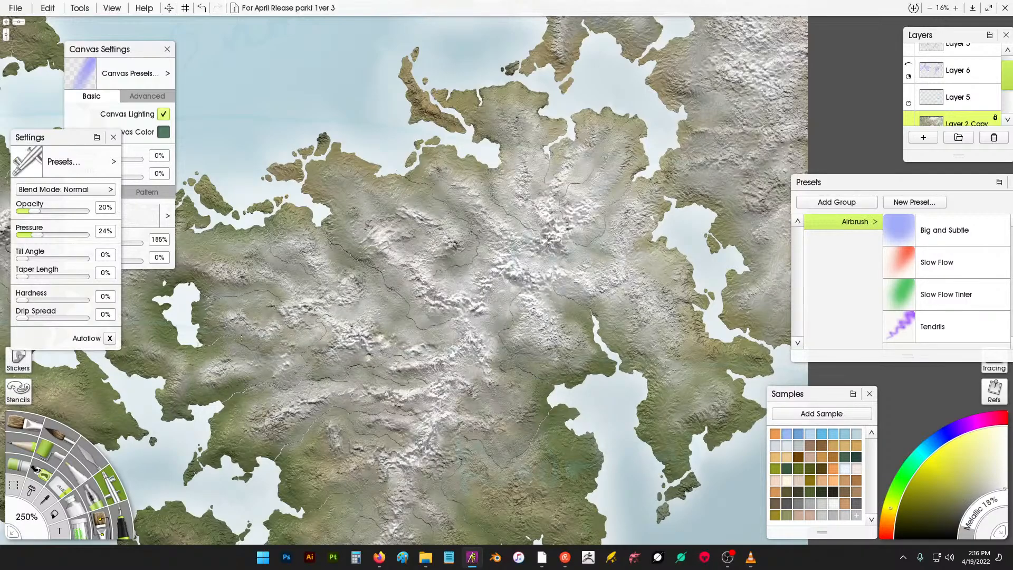
mouse_move(344, 160)
left_mouse_down()
mouse_move(368, 176)
mouse_move(355, 179)
mouse_move(388, 196)
mouse_move(446, 169)
mouse_move(490, 179)
mouse_move(472, 103)
mouse_move(491, 119)
mouse_move(514, 111)
mouse_move(539, 133)
mouse_move(562, 128)
mouse_move(574, 140)
left_mouse_up()
mouse_move(626, 118)
left_mouse_down()
mouse_move(573, 153)
mouse_move(606, 130)
mouse_move(625, 170)
left_mouse_up()
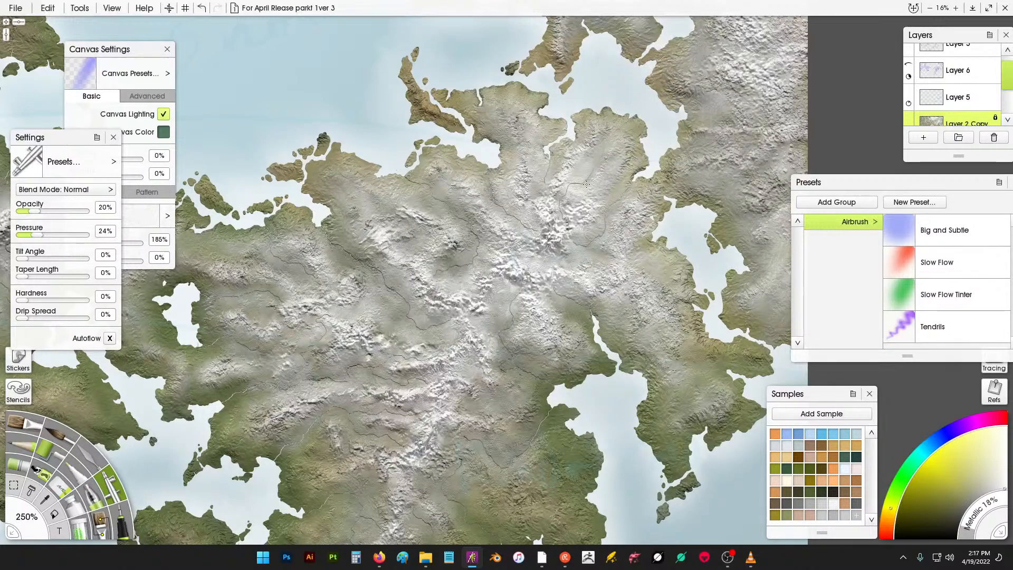
mouse_move(656, 207)
left_mouse_down()
mouse_move(693, 110)
mouse_move(662, 81)
mouse_move(712, 103)
mouse_move(719, 200)
mouse_move(750, 229)
mouse_move(761, 260)
left_mouse_up()
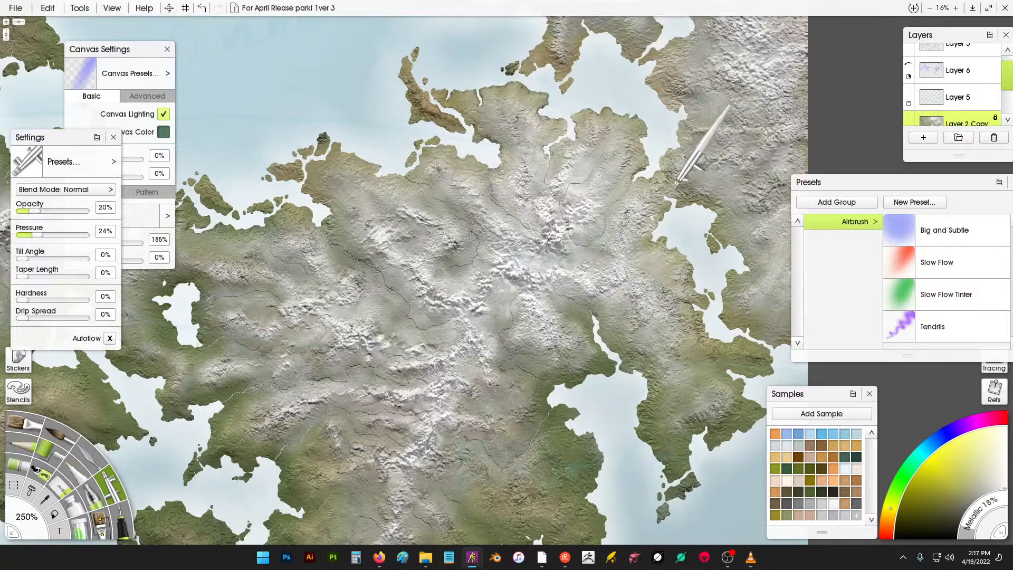
left_click_drag(424, 272, 614, 234)
mouse_move(406, 227)
left_mouse_down()
mouse_move(397, 227)
mouse_move(422, 212)
mouse_move(488, 258)
left_mouse_up()
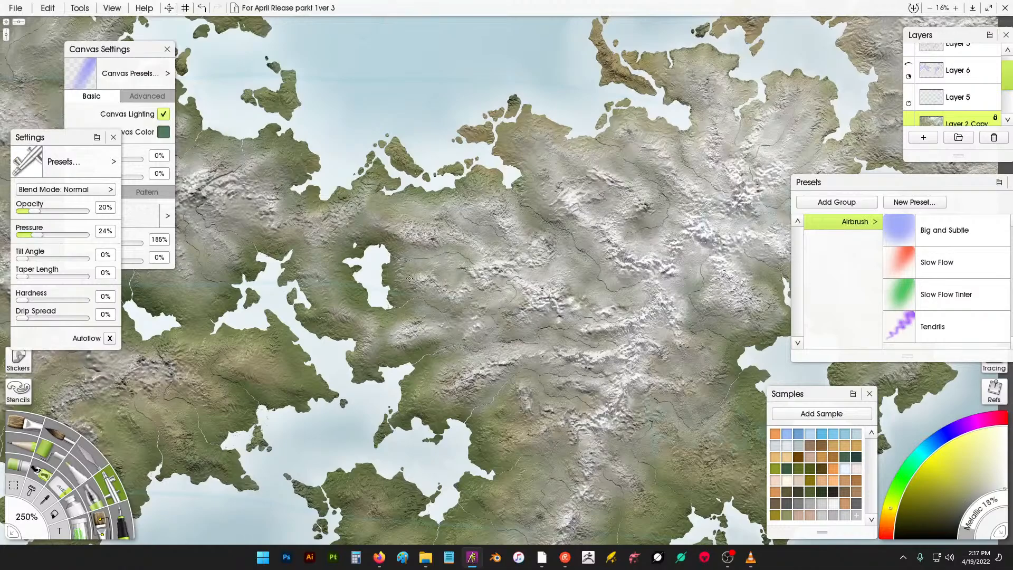
- Airbrush soft metallic highlight strokes across the ridges of the central mountains
mouse_move(410, 278)
left_mouse_down()
mouse_move(436, 283)
mouse_move(417, 324)
mouse_move(370, 335)
left_mouse_up()
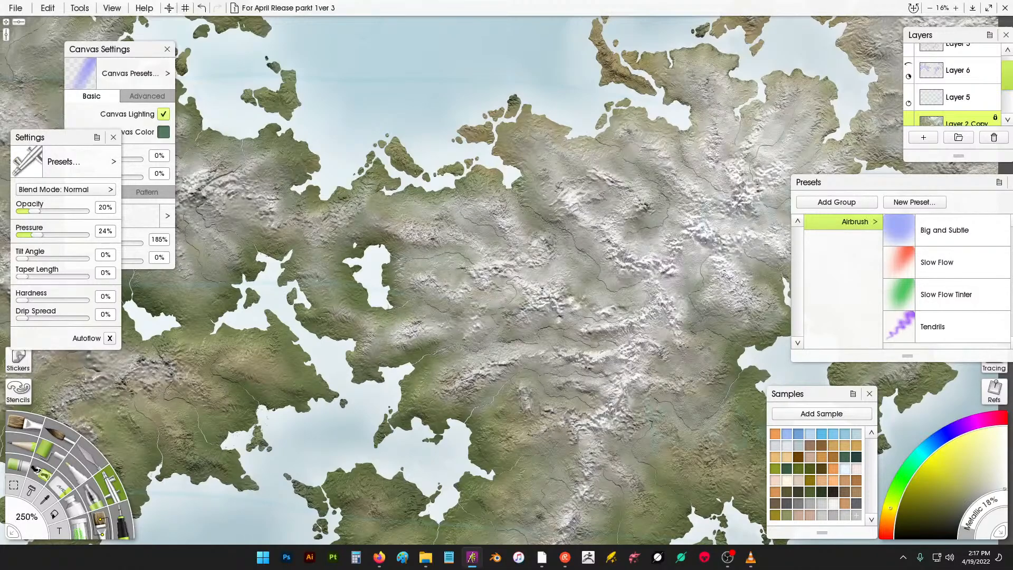
mouse_move(448, 333)
left_mouse_down()
mouse_move(453, 403)
mouse_move(429, 407)
mouse_move(536, 365)
mouse_move(549, 411)
mouse_move(590, 401)
left_mouse_up()
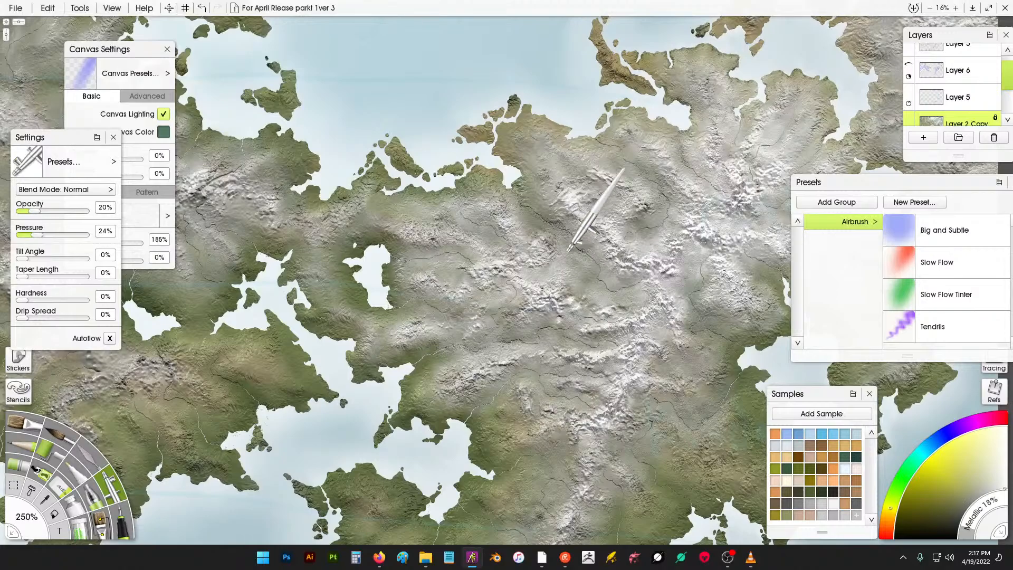
mouse_move(537, 326)
left_mouse_down()
mouse_move(543, 308)
mouse_move(608, 299)
left_mouse_up()
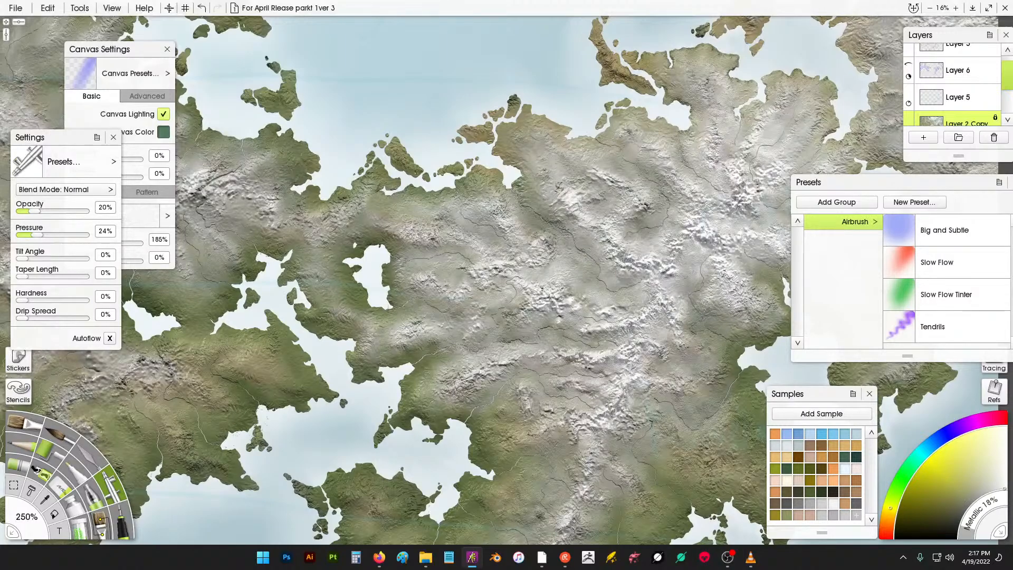
mouse_move(498, 210)
left_mouse_down()
mouse_move(472, 206)
mouse_move(455, 231)
mouse_move(424, 208)
mouse_move(408, 225)
mouse_move(384, 226)
mouse_move(352, 201)
mouse_move(331, 241)
mouse_move(348, 294)
left_mouse_up()
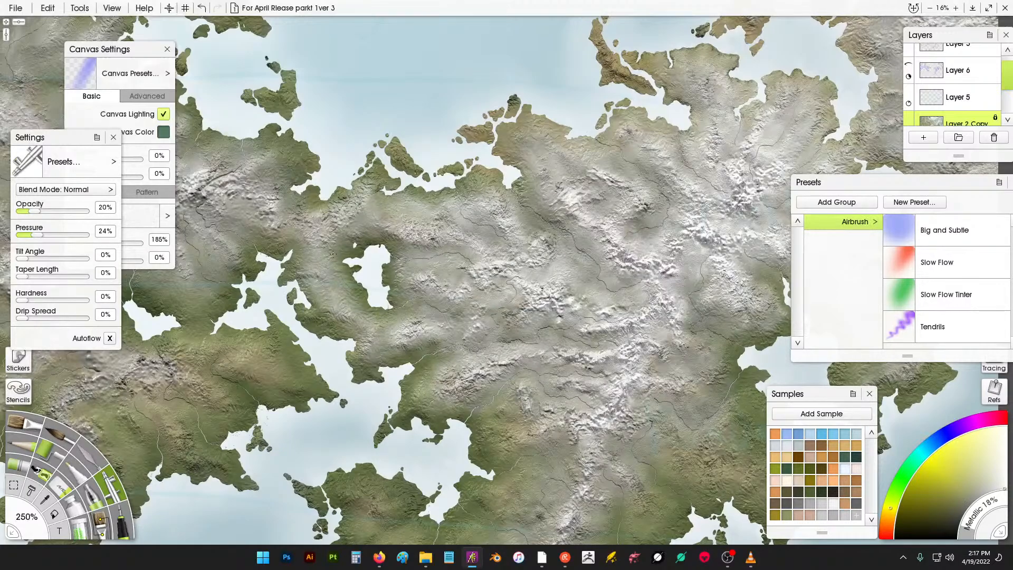
left_click_drag(333, 254, 338, 234)
left_click_drag(315, 197, 438, 179)
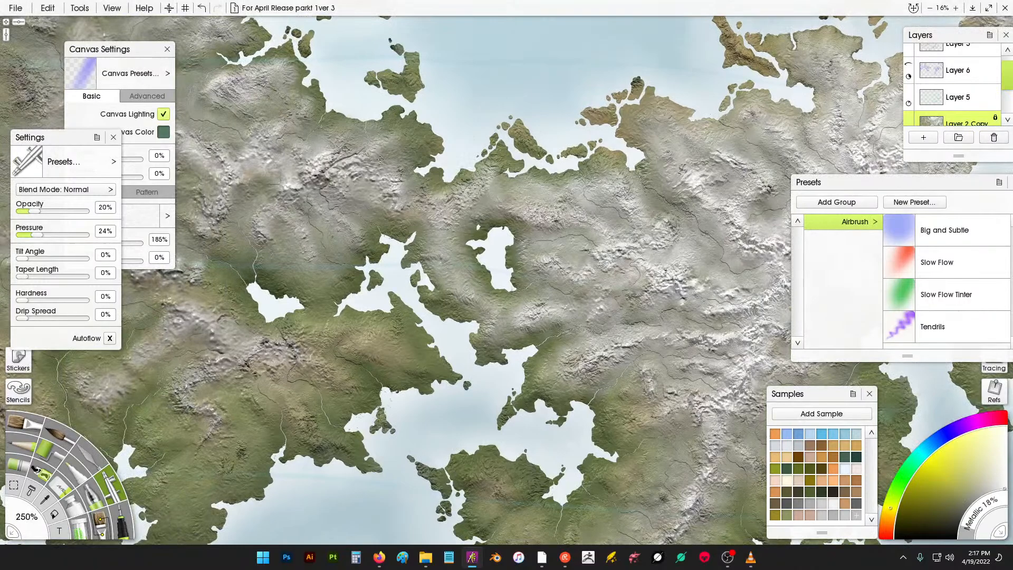
mouse_move(317, 213)
left_mouse_down()
mouse_move(280, 219)
mouse_move(265, 247)
left_mouse_up()
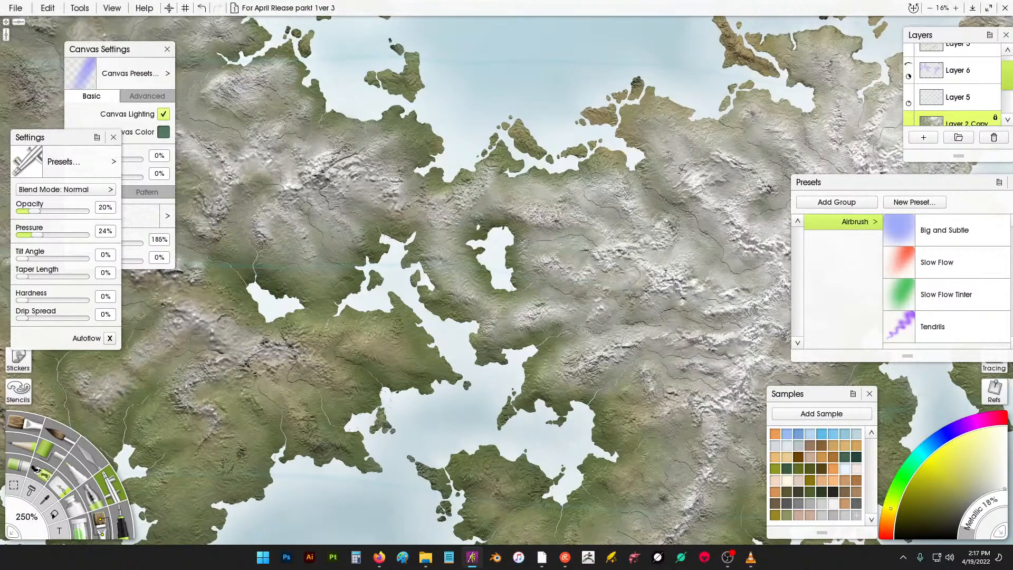
- Airbrush soft highlight strokes across the northern mountain ranges around the northern bay
mouse_move(252, 197)
left_mouse_down()
mouse_move(248, 179)
mouse_move(401, 187)
mouse_move(581, 223)
left_mouse_up()
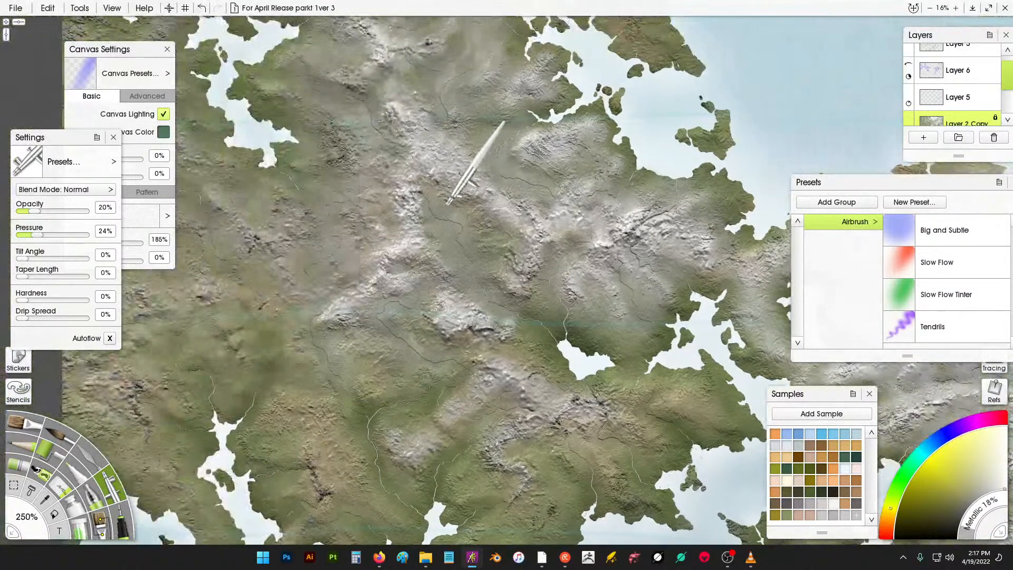
mouse_move(681, 252)
left_mouse_down()
mouse_move(428, 214)
mouse_move(466, 170)
left_mouse_up()
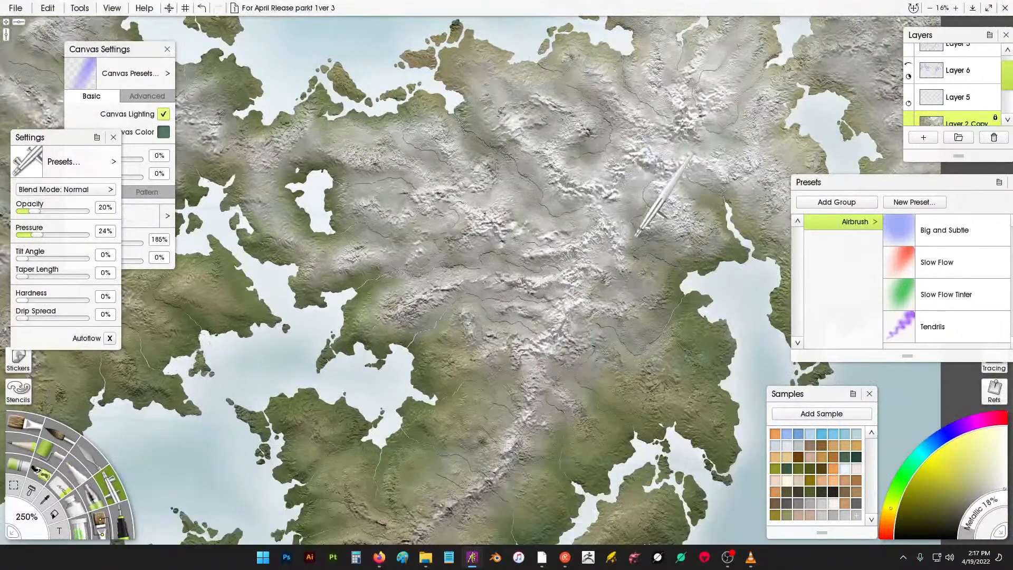
left_click_drag(637, 238, 619, 283)
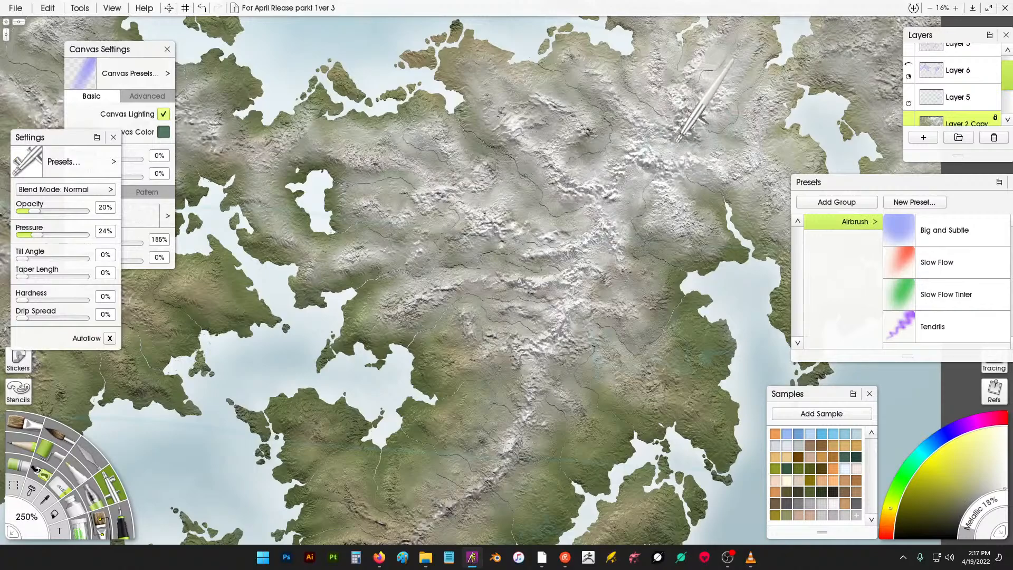
left_click_drag(593, 129, 577, 215)
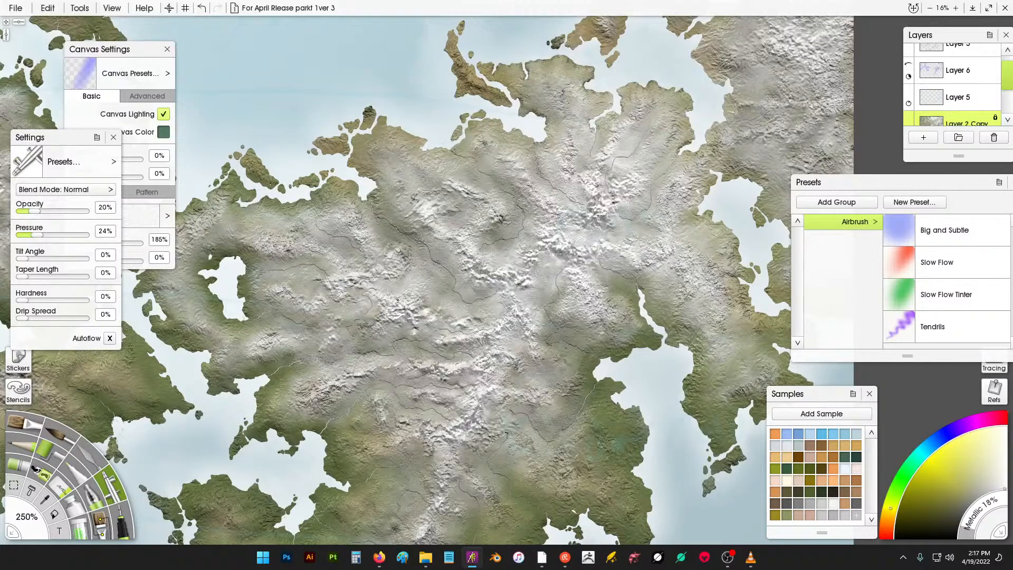
left_click_drag(702, 100, 607, 180)
left_click_drag(660, 100, 617, 134)
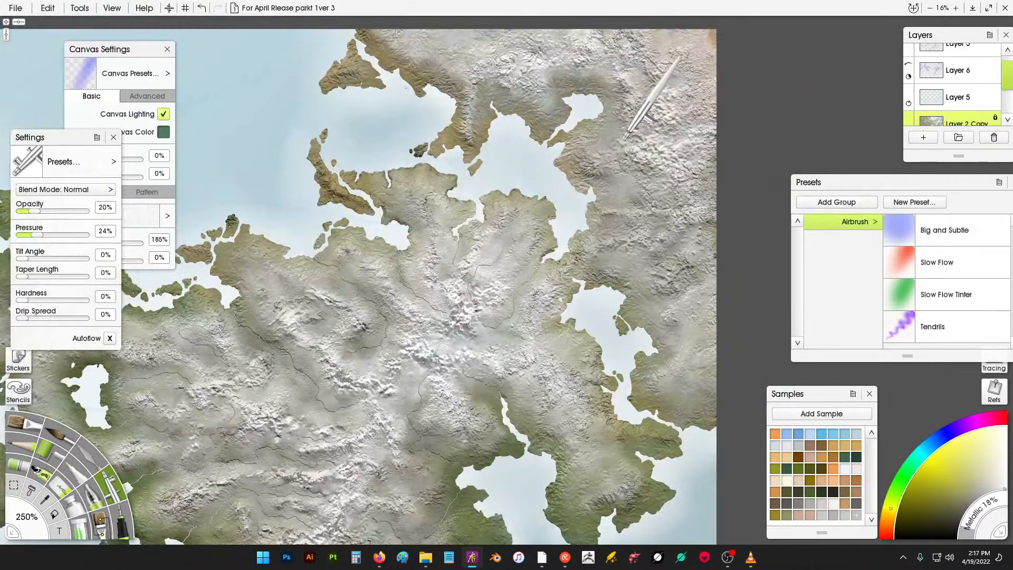
mouse_move(585, 173)
left_mouse_down()
mouse_move(590, 121)
mouse_move(601, 215)
mouse_move(619, 259)
mouse_move(673, 299)
mouse_move(666, 352)
mouse_move(648, 375)
mouse_move(662, 398)
mouse_move(687, 369)
mouse_move(710, 387)
left_mouse_up()
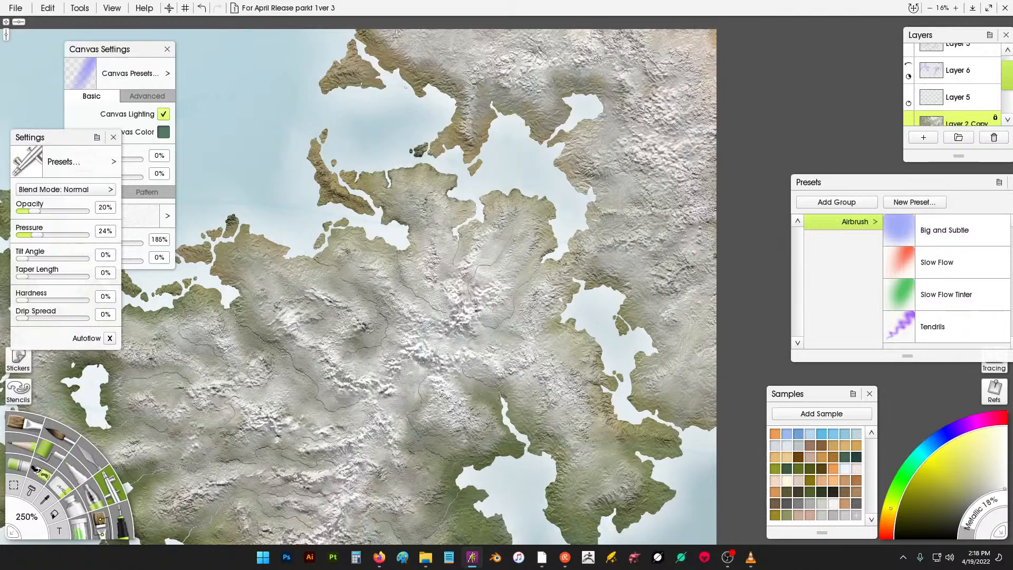
mouse_move(530, 101)
left_mouse_down()
mouse_move(568, 87)
mouse_move(613, 97)
left_mouse_up()
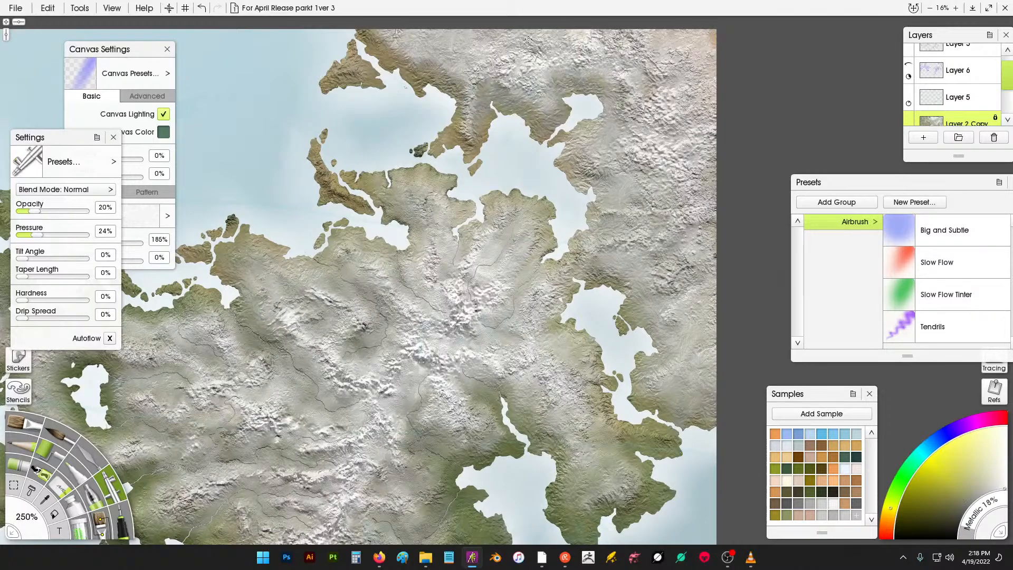
mouse_move(528, 39)
left_mouse_down()
mouse_move(473, 93)
mouse_move(450, 86)
mouse_move(440, 54)
mouse_move(418, 75)
mouse_move(340, 53)
mouse_move(358, 78)
mouse_move(375, 74)
mouse_move(345, 53)
mouse_move(329, 67)
mouse_move(350, 80)
mouse_move(373, 73)
mouse_move(326, 38)
mouse_move(361, 53)
left_mouse_up()
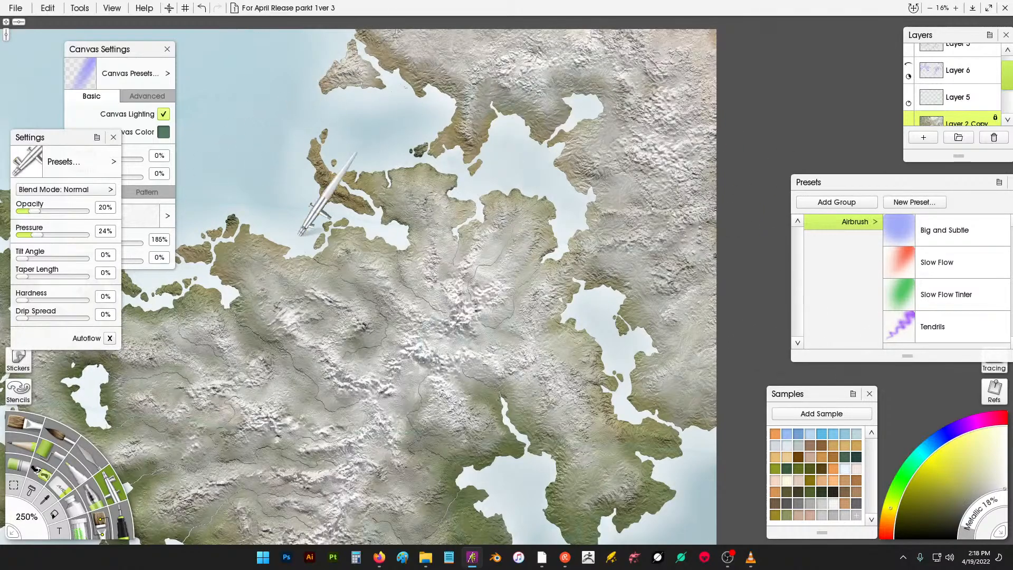
left_click(86, 211)
mouse_move(369, 47)
left_mouse_down()
mouse_move(332, 77)
mouse_move(363, 56)
left_mouse_up()
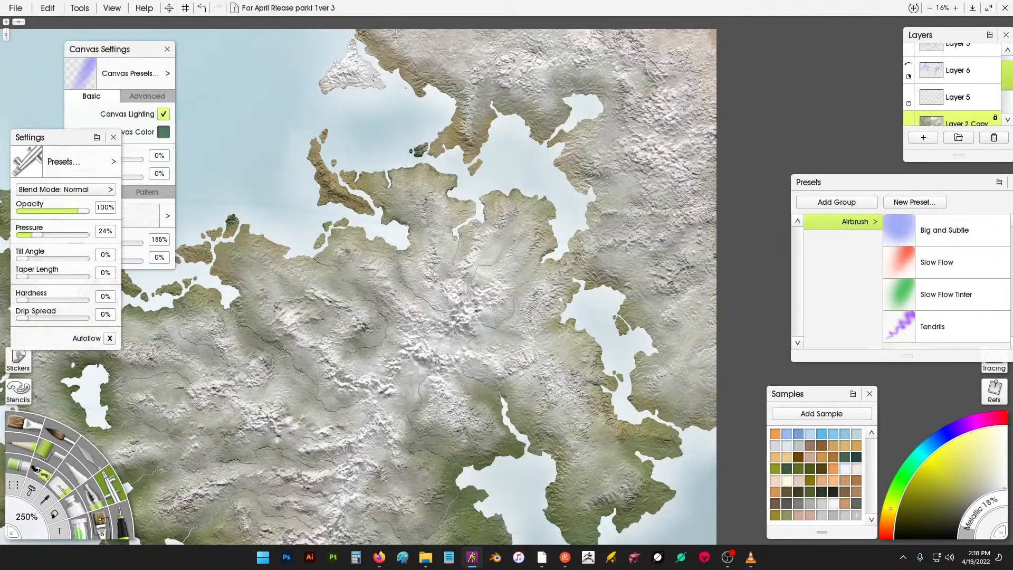
key("ctrl+z")
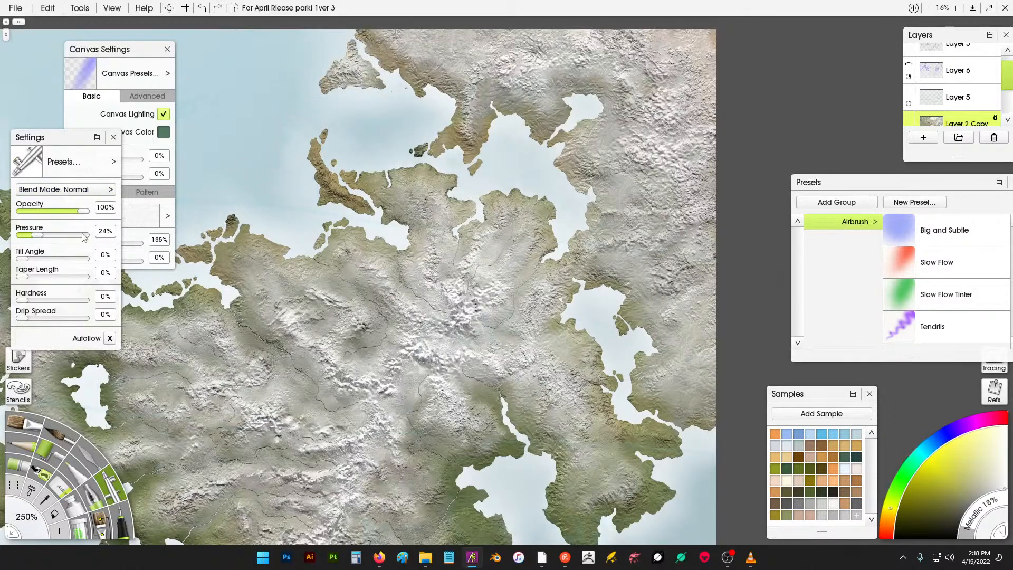
- Set the airbrush opacity to 35% and airbrush highlights along the mountains bordering the northern bay
left_click(45, 211)
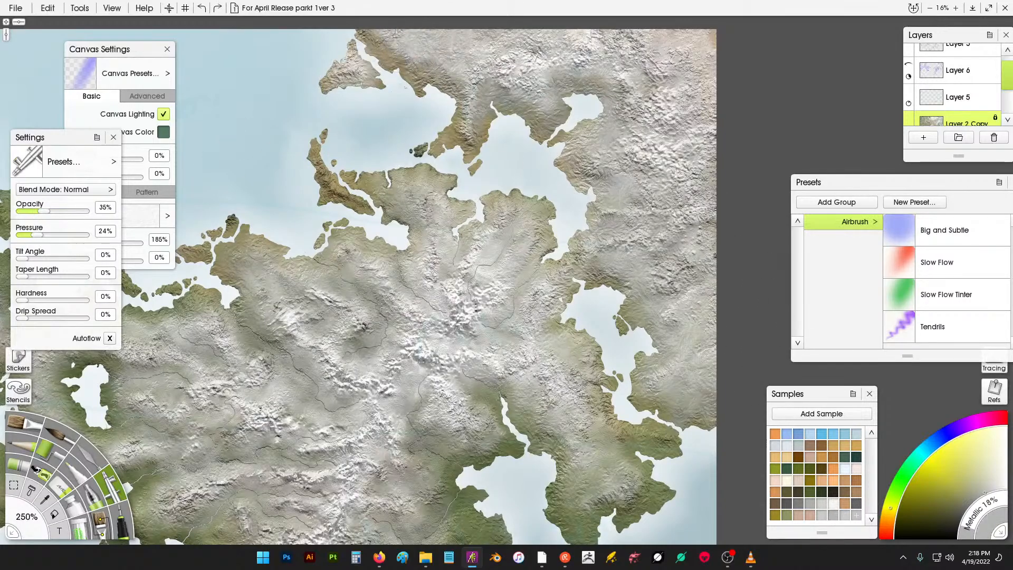
left_click_drag(366, 82, 367, 84)
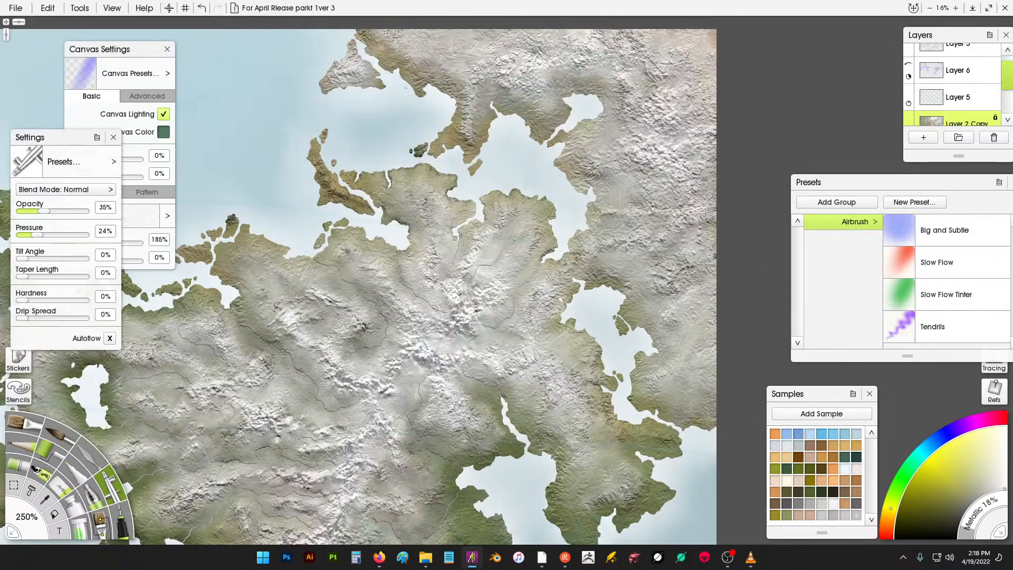
left_click_drag(469, 127, 445, 144)
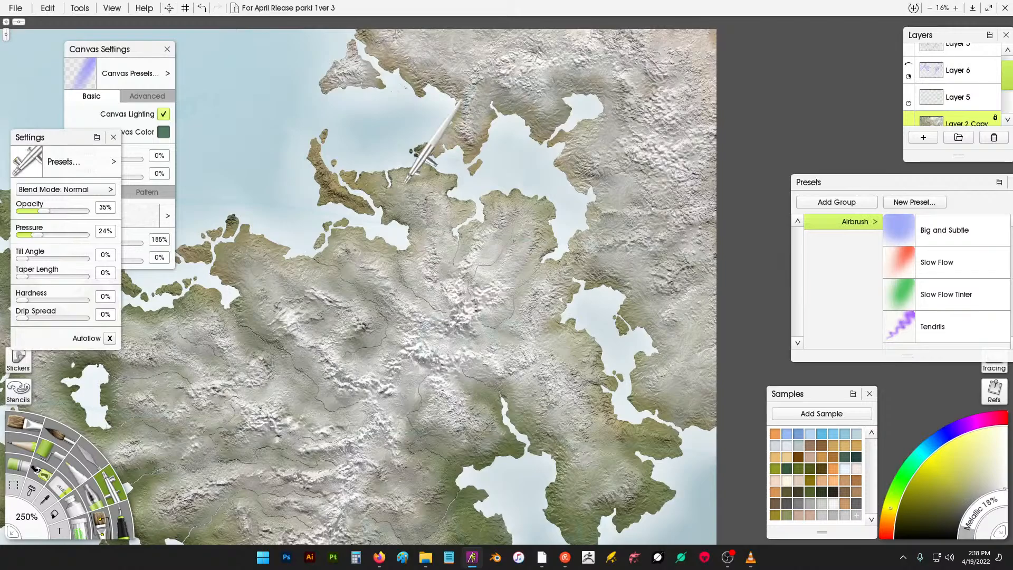
mouse_move(358, 186)
left_mouse_down()
mouse_move(334, 182)
mouse_move(338, 192)
mouse_move(324, 174)
left_mouse_up()
mouse_move(328, 178)
left_mouse_down()
mouse_move(347, 202)
mouse_move(454, 199)
mouse_move(434, 324)
mouse_move(393, 327)
mouse_move(350, 391)
mouse_move(357, 356)
left_mouse_up()
- Airbrush broad highlight strokes across the eastern mountains from a zoomed-out view, then undo the last stroke
scroll(429, 302, "down", 5)
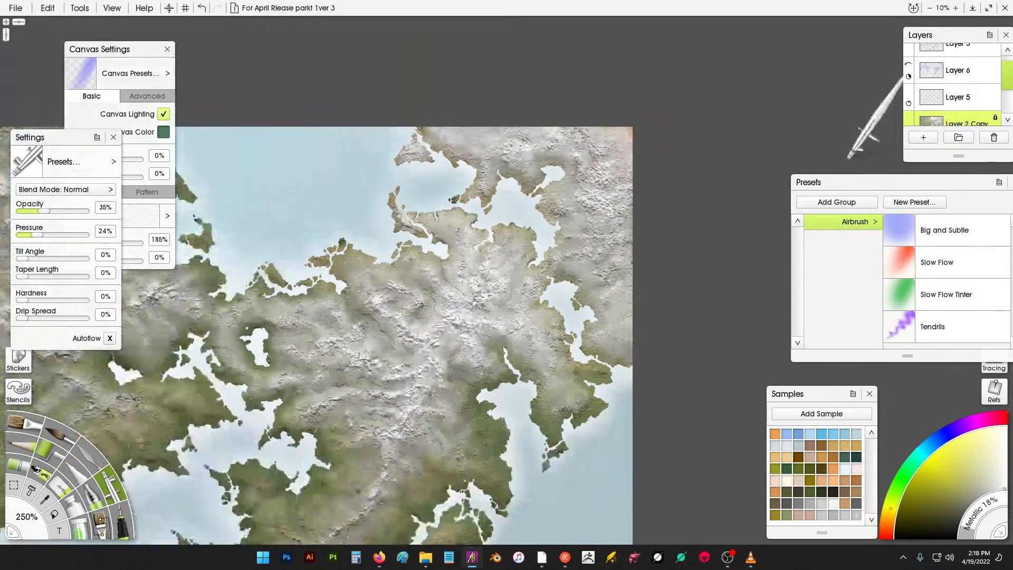
left_click_drag(549, 356, 546, 284)
mouse_move(475, 287)
left_mouse_down()
mouse_move(496, 274)
mouse_move(493, 256)
mouse_move(516, 288)
left_mouse_up()
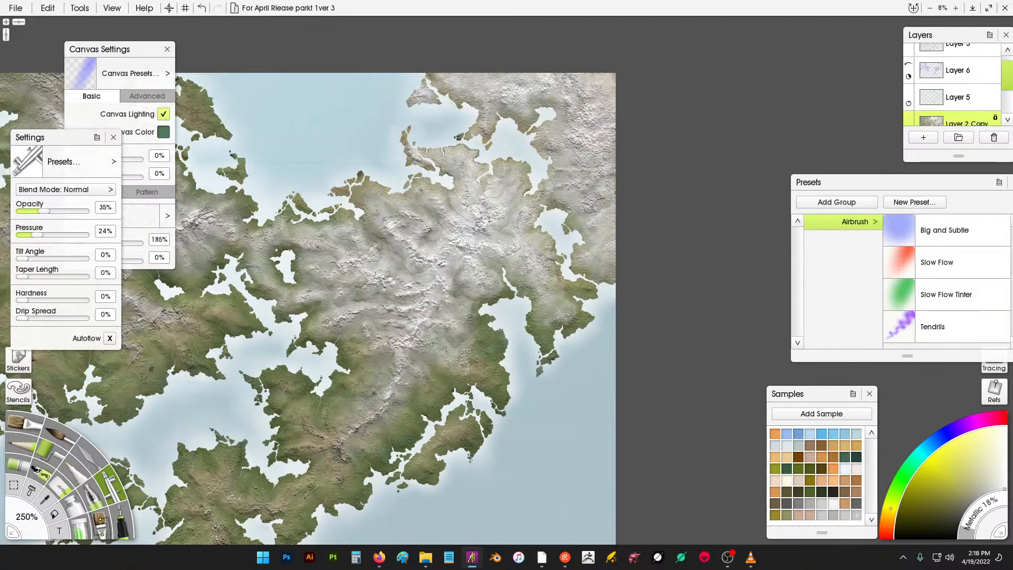
left_click_drag(469, 350, 485, 361)
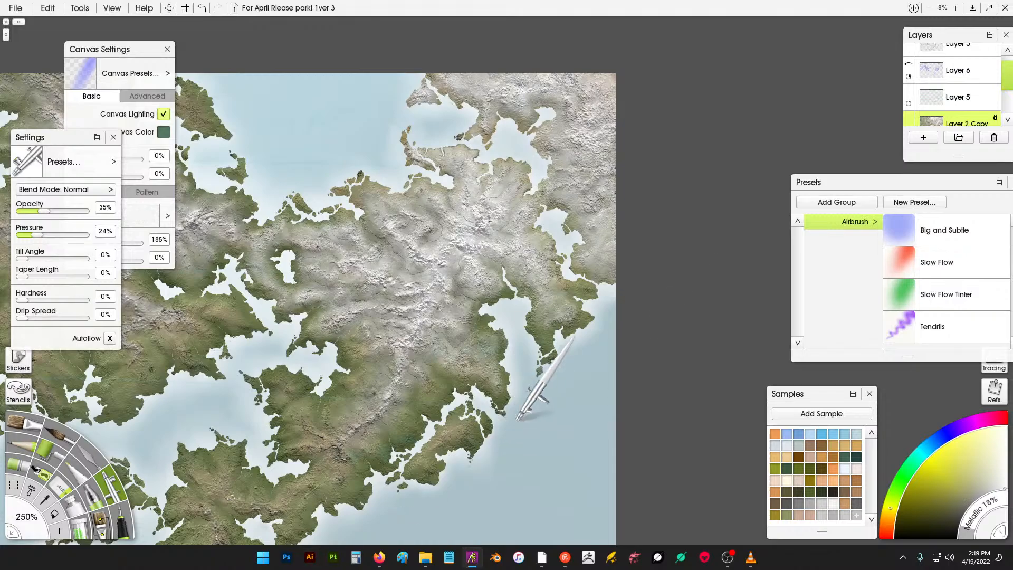
scroll(517, 419, "up", 3)
scroll(511, 344, "up", 2)
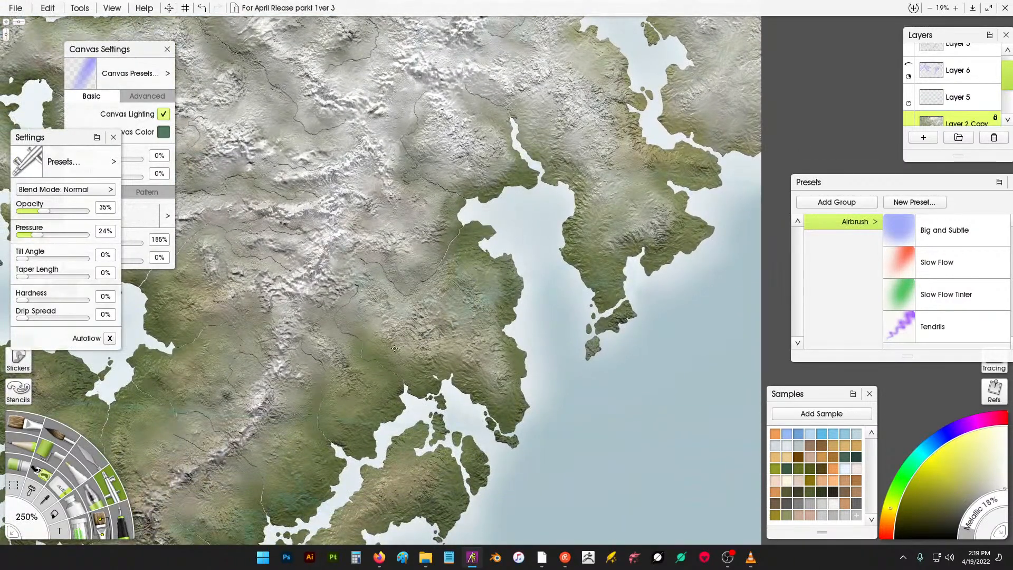
key("ctrl+z")
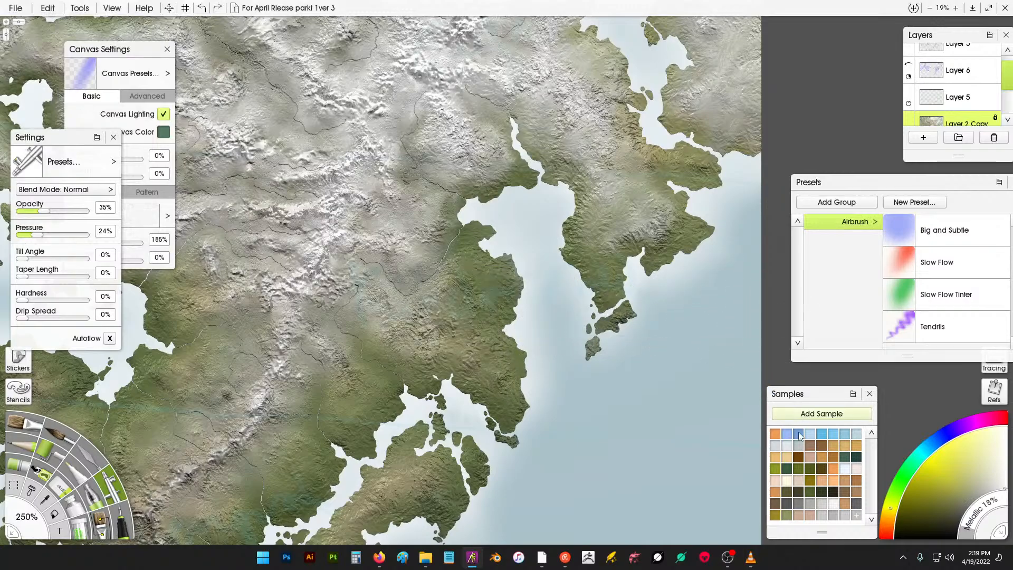
- Pick a colour swatch from the samples and airbrush highlights over the eastern hills beside the bay
left_click(832, 518)
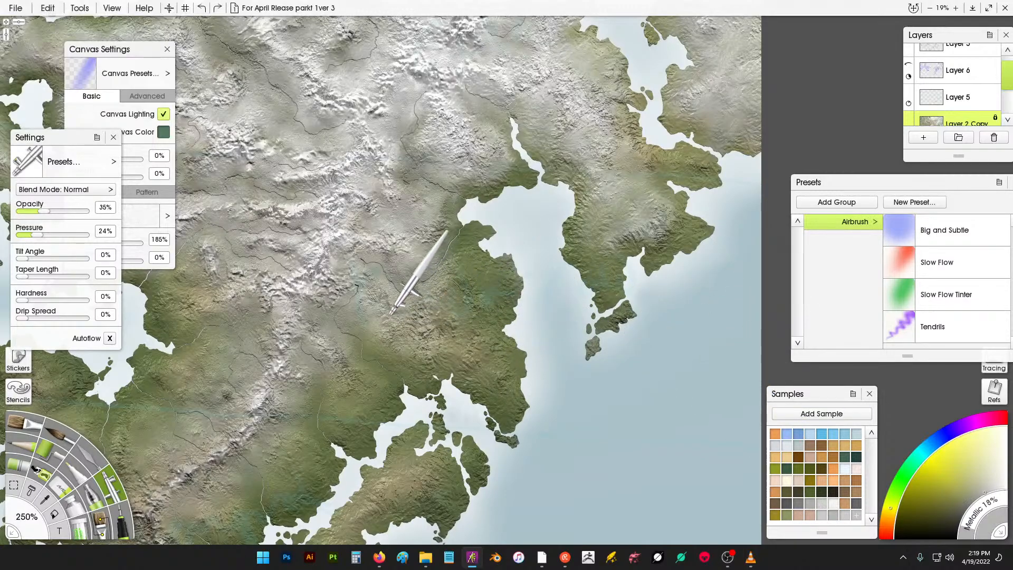
mouse_move(394, 296)
left_mouse_down()
mouse_move(456, 251)
mouse_move(484, 290)
mouse_move(457, 288)
left_mouse_up()
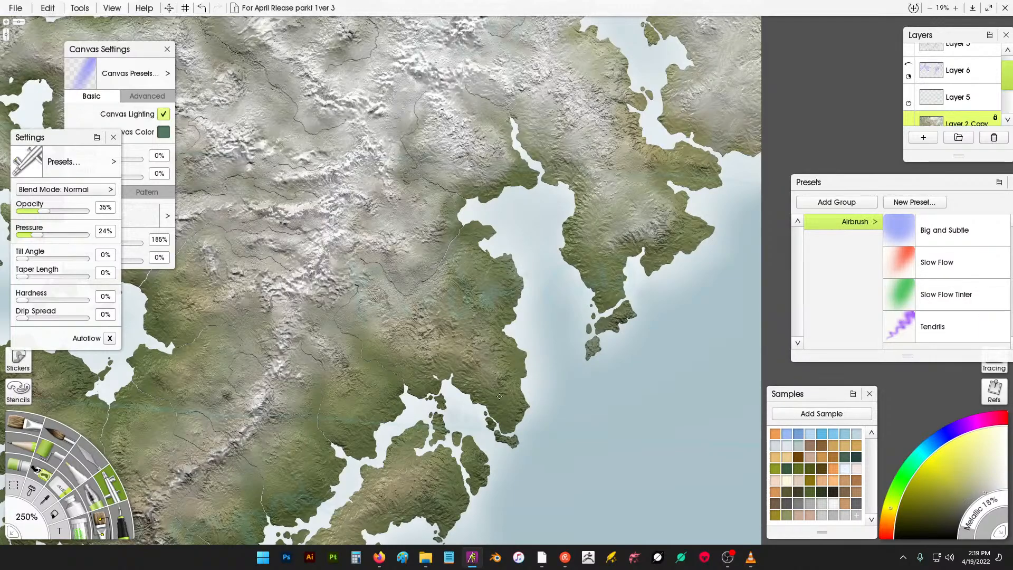
mouse_move(499, 397)
left_mouse_down()
mouse_move(476, 369)
mouse_move(508, 366)
mouse_move(485, 337)
left_mouse_up()
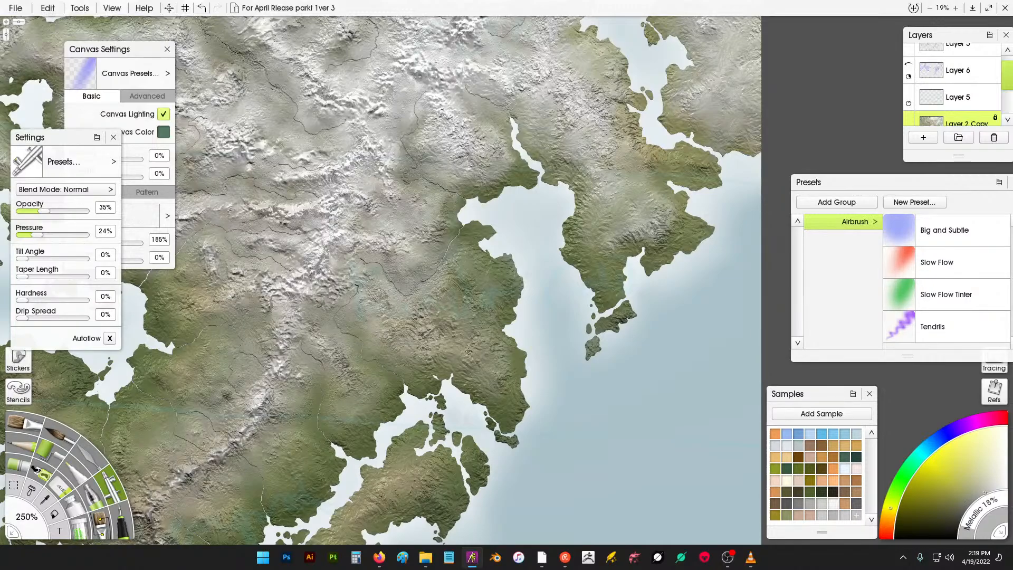
- Pick another sample swatch and airbrush a soft highlight over the hills of the large northern island
left_click(835, 504)
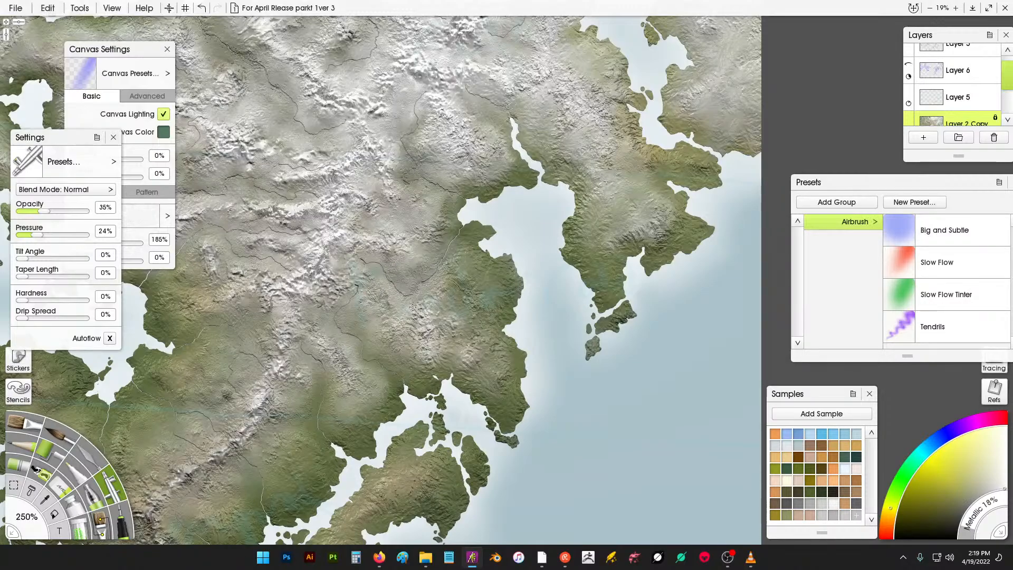
scroll(613, 284, "down", 3)
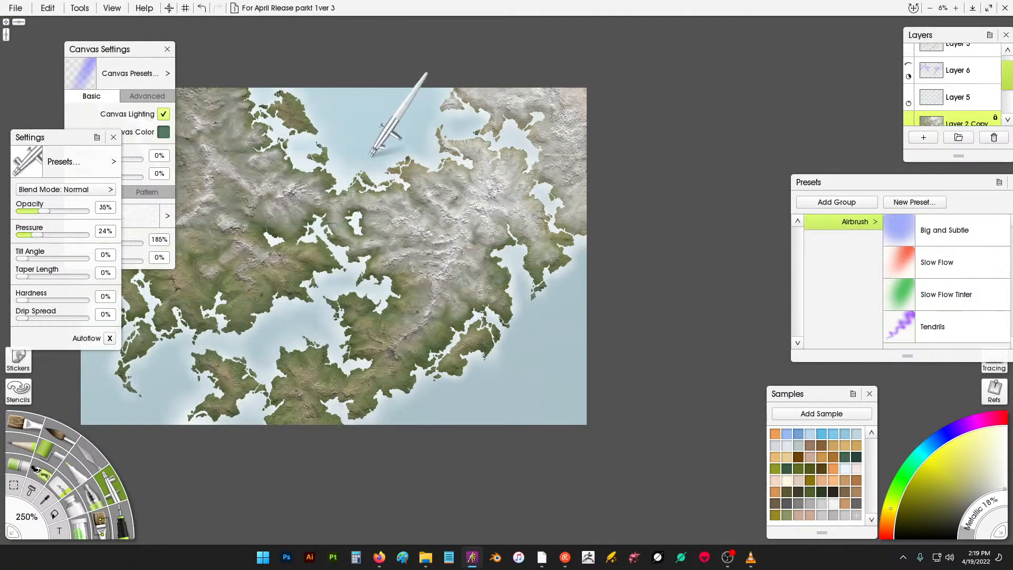
scroll(380, 148, "up", 2)
key("Home")
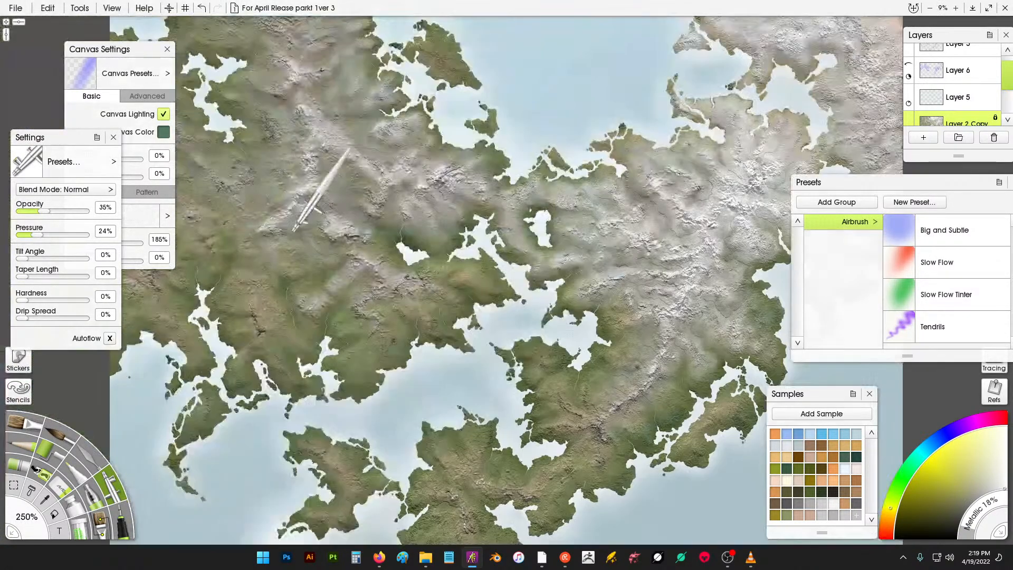
key("Up")
key("Up")
scroll(417, 108, "up", 2)
scroll(459, 251, "up", 5)
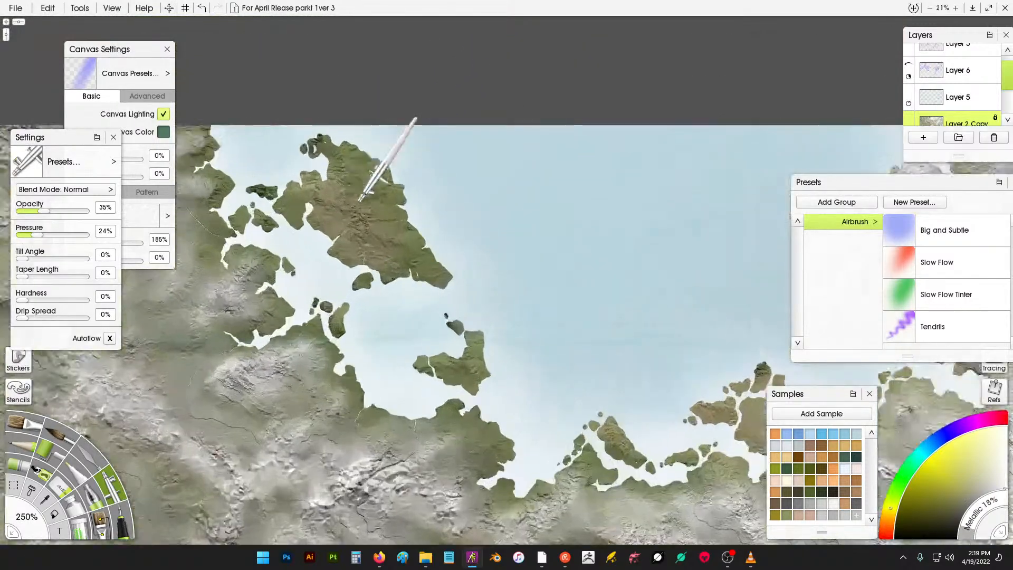
key("Home")
scroll(422, 198, "up", 1)
scroll(417, 100, "up", 3)
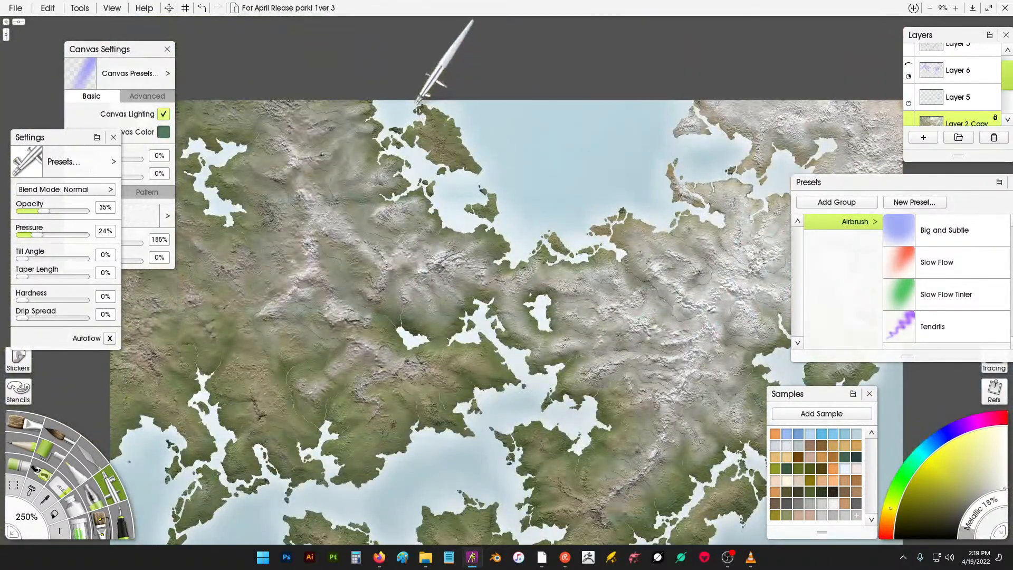
scroll(428, 107, "up", 6)
left_click_drag(554, 133, 543, 398)
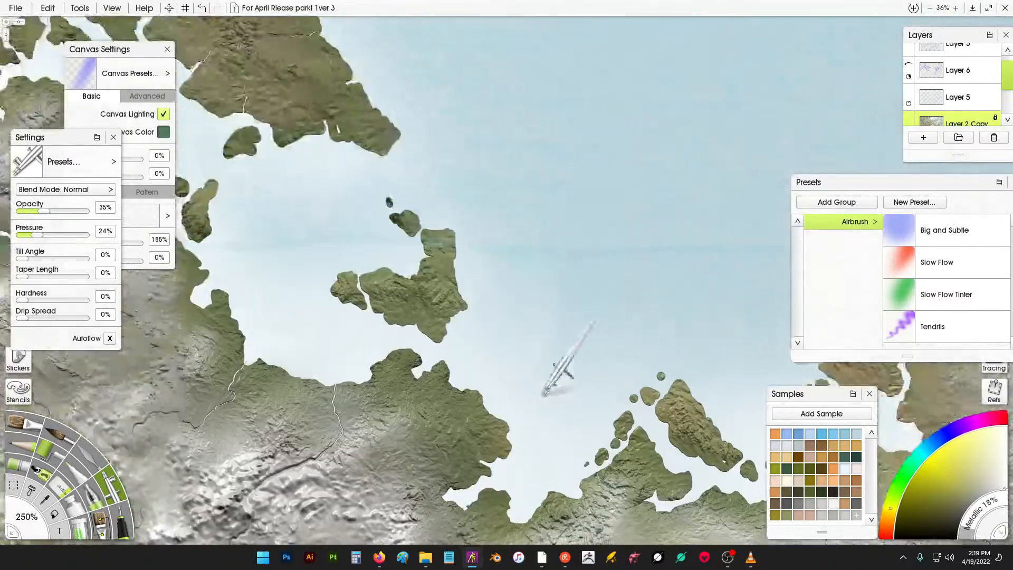
left_click_drag(495, 257, 683, 435)
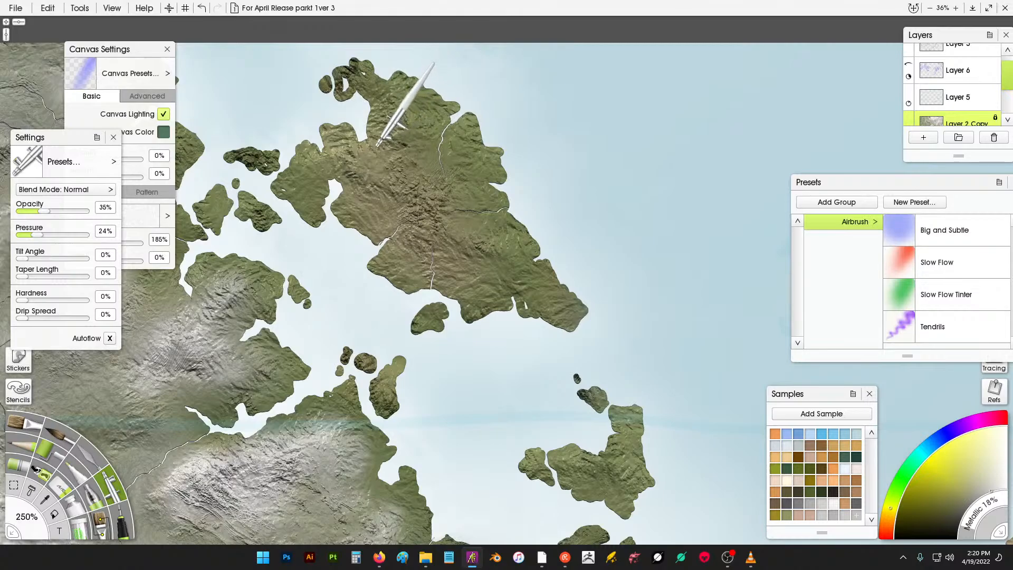
mouse_move(376, 211)
left_mouse_down()
mouse_move(502, 259)
mouse_move(482, 192)
mouse_move(465, 174)
mouse_move(369, 155)
mouse_move(389, 200)
mouse_move(381, 180)
mouse_move(409, 197)
mouse_move(411, 233)
left_mouse_up()
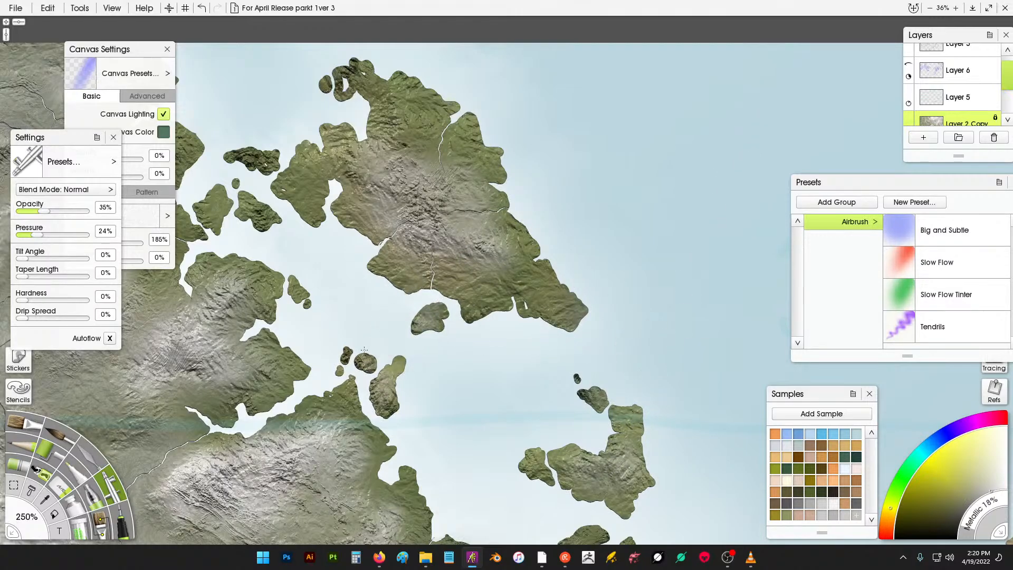
- Airbrush more highlights over the northern island's central hills and pick another sample swatch
left_click_drag(300, 176, 309, 182)
mouse_move(388, 101)
left_mouse_down()
mouse_move(412, 105)
mouse_move(408, 136)
left_mouse_up()
left_click(833, 506)
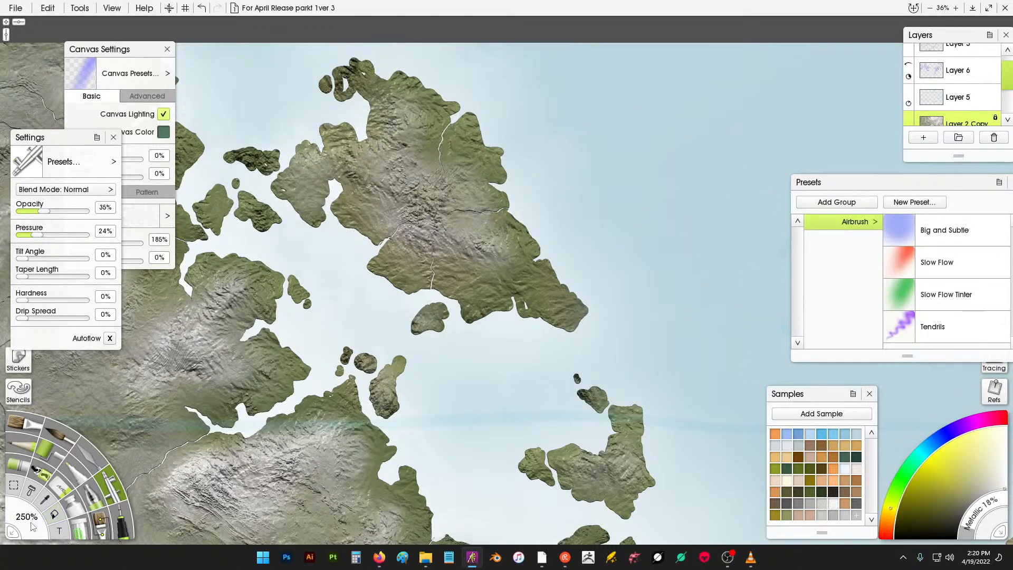
- Set the airbrush tool size to 100% and airbrush highlights along the northern island's central ridge
left_click_drag(35, 523, 36, 507)
left_click(36, 506)
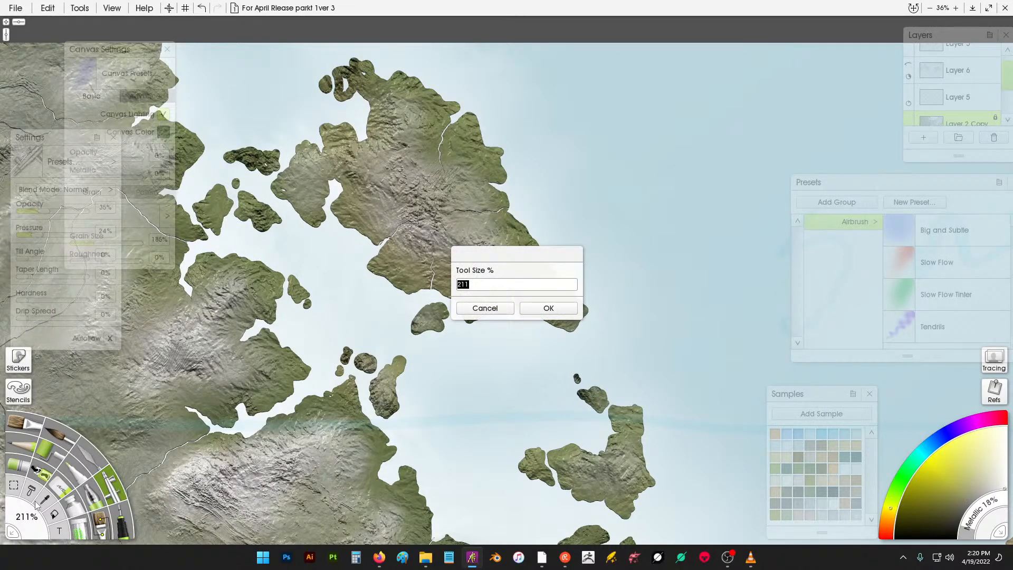
type("100")
key("Return")
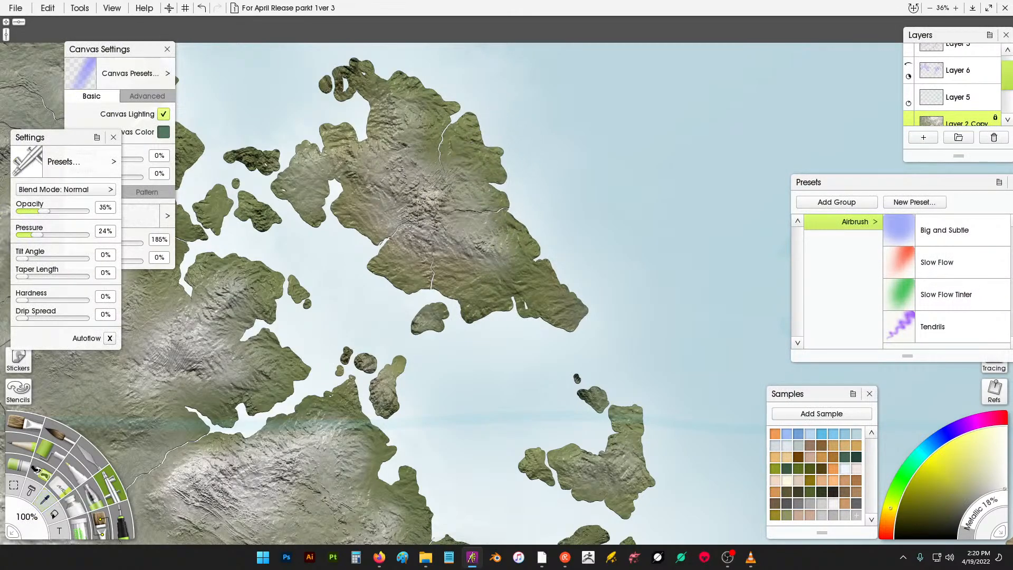
mouse_move(421, 187)
left_mouse_down()
mouse_move(461, 240)
mouse_move(489, 245)
mouse_move(462, 238)
mouse_move(428, 200)
mouse_move(455, 186)
mouse_move(394, 174)
mouse_move(407, 155)
mouse_move(410, 108)
left_mouse_up()
mouse_move(391, 175)
left_mouse_down()
mouse_move(414, 179)
mouse_move(424, 196)
mouse_move(423, 233)
mouse_move(449, 235)
left_mouse_up()
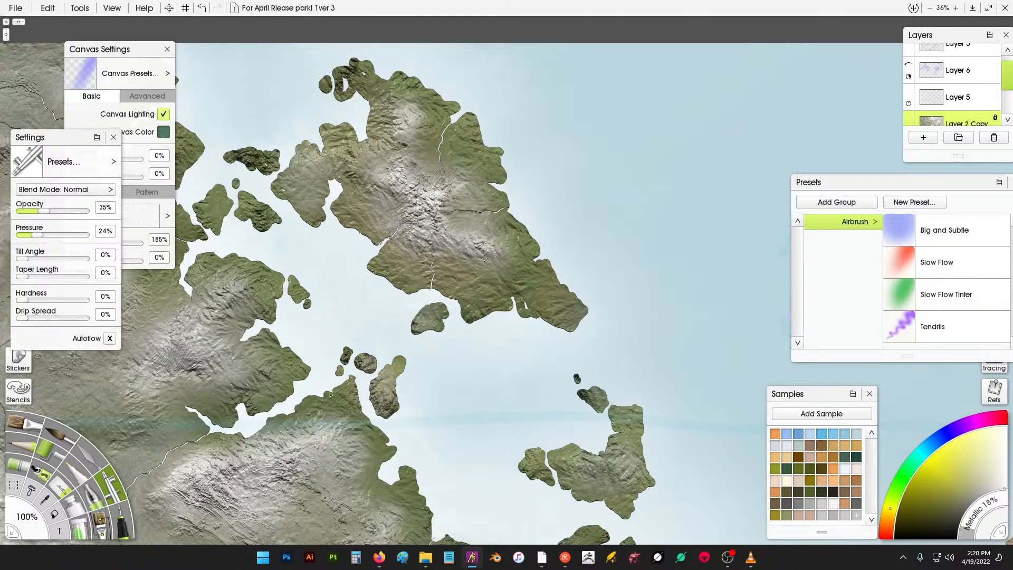
- Alternate between two grey sample swatches while airbrushing highlights down the northern island's ridges and eastern peninsula
left_click(834, 514)
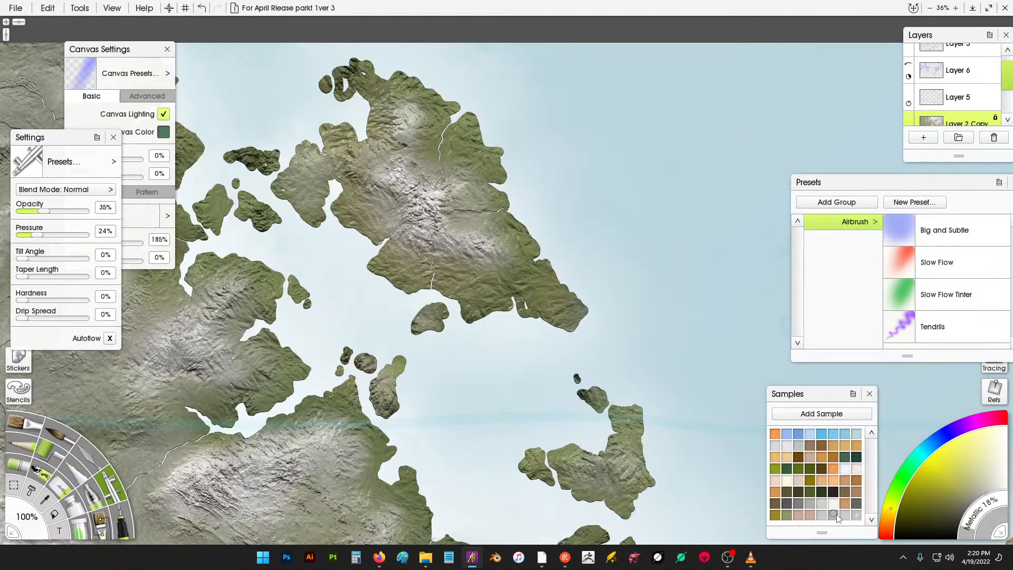
mouse_move(477, 291)
left_mouse_down()
mouse_move(509, 272)
mouse_move(457, 148)
left_mouse_up()
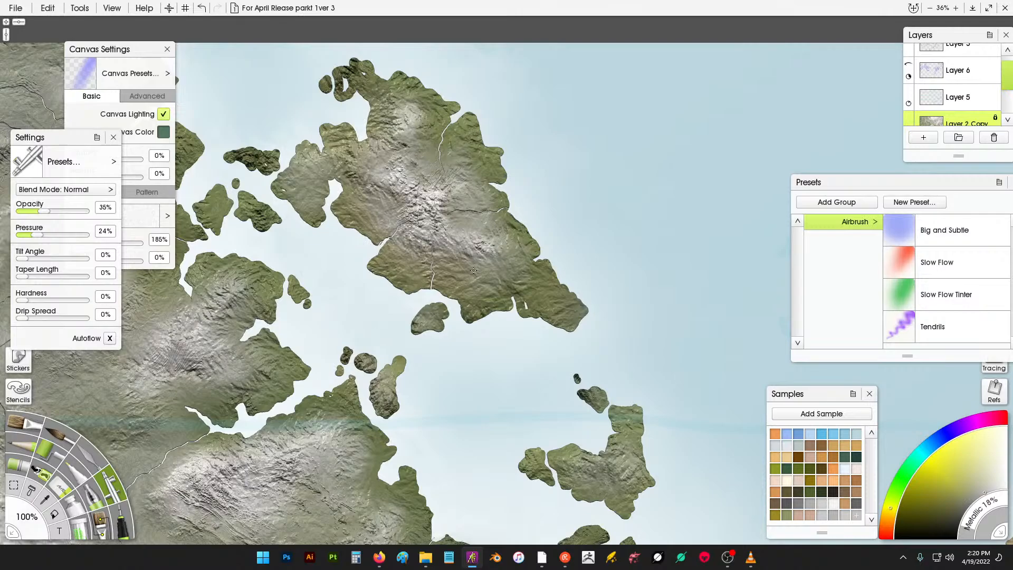
left_click(834, 505)
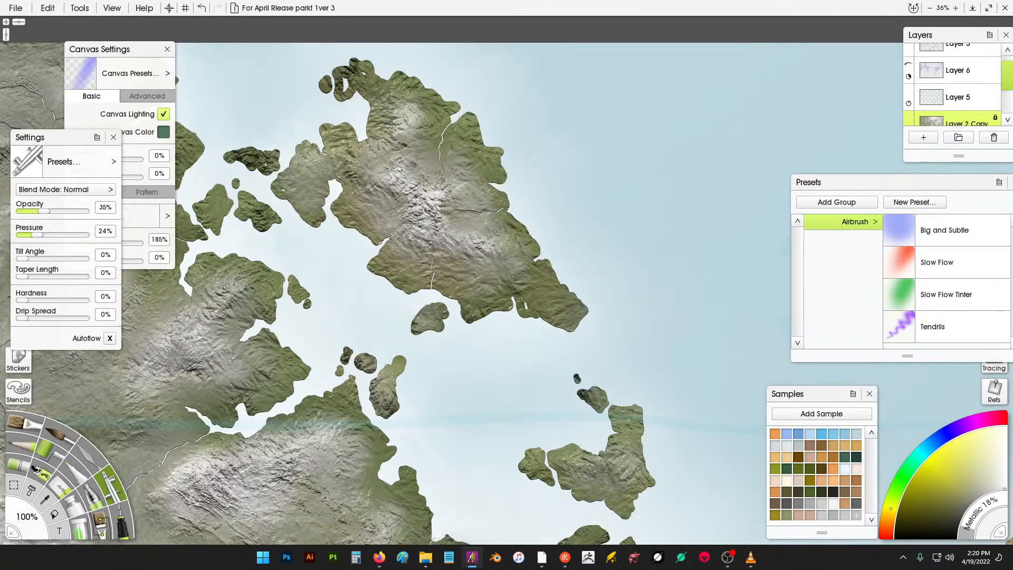
left_click_drag(512, 280, 523, 285)
left_click_drag(493, 218, 489, 226)
mouse_move(464, 180)
left_mouse_down()
mouse_move(466, 136)
mouse_move(475, 168)
left_mouse_up()
mouse_move(387, 158)
left_mouse_down()
mouse_move(399, 126)
mouse_move(426, 111)
mouse_move(367, 161)
mouse_move(337, 139)
mouse_move(364, 168)
mouse_move(386, 110)
mouse_move(367, 90)
left_mouse_up()
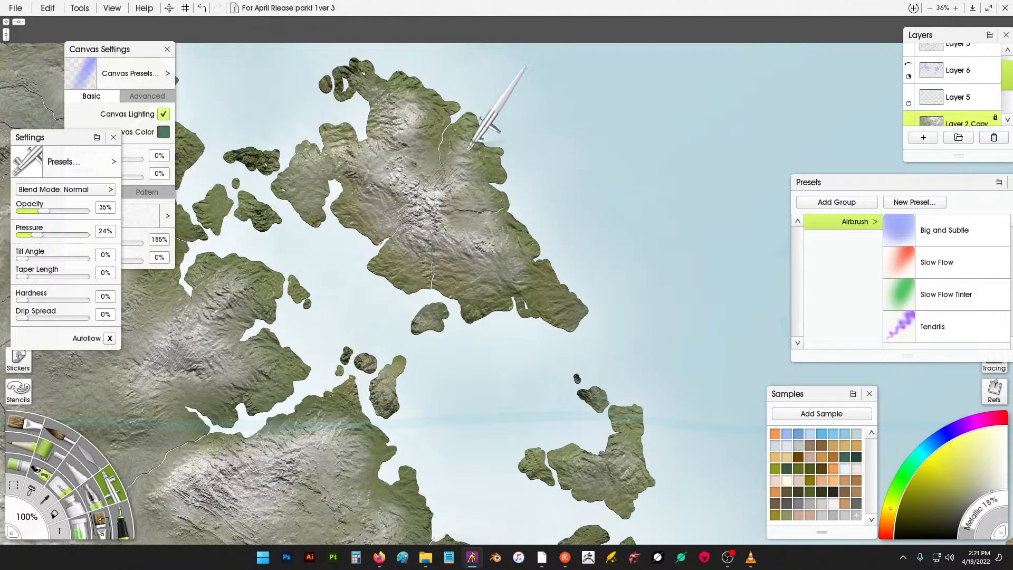
mouse_move(484, 115)
left_mouse_down()
mouse_move(509, 219)
mouse_move(578, 317)
mouse_move(527, 293)
mouse_move(554, 288)
mouse_move(492, 307)
mouse_move(476, 327)
left_mouse_up()
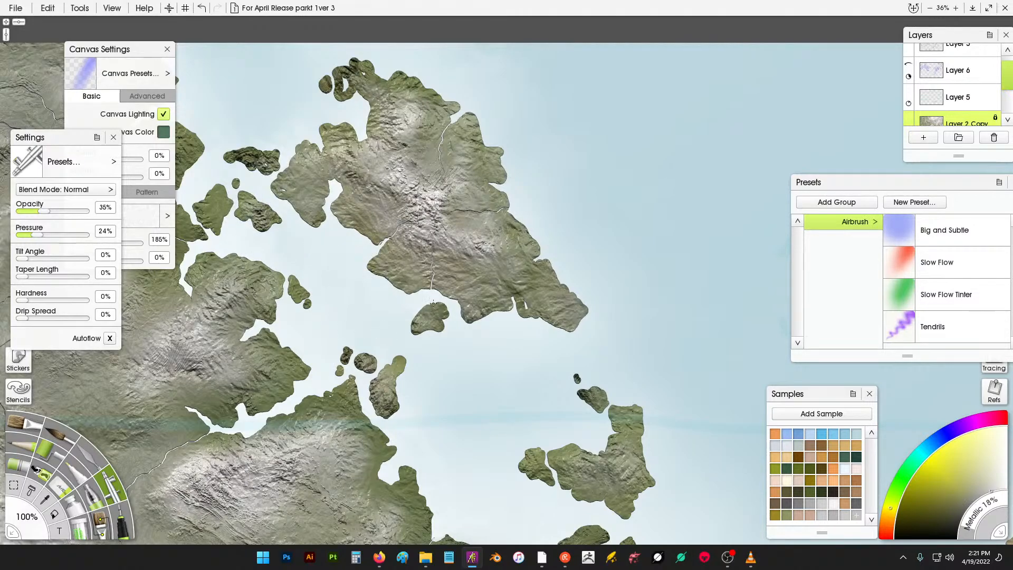
- Airbrush metallic highlights across the mountain ranges of the central continent around the inland lake
scroll(702, 248, "down", 4)
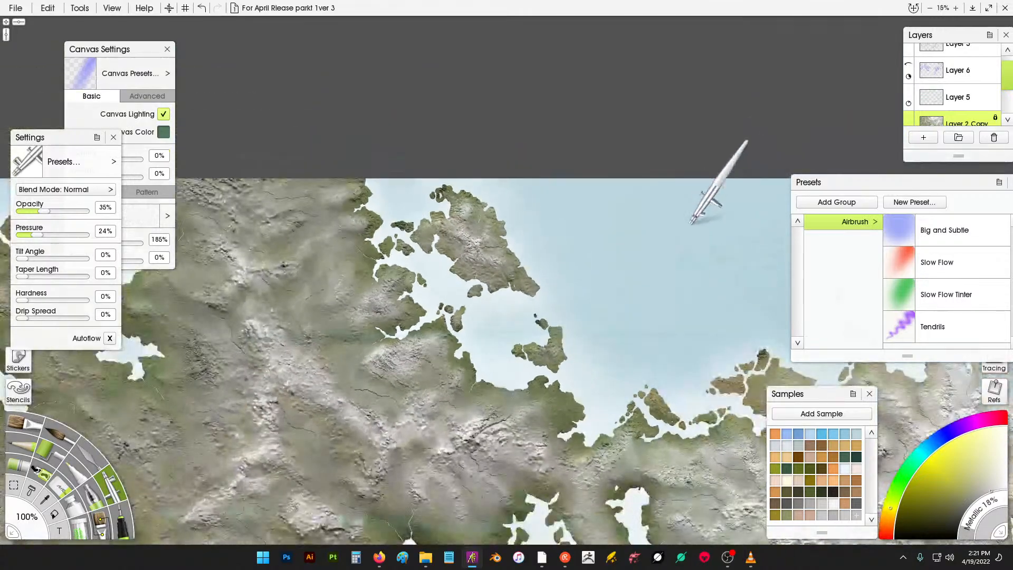
scroll(703, 254, "up", 4)
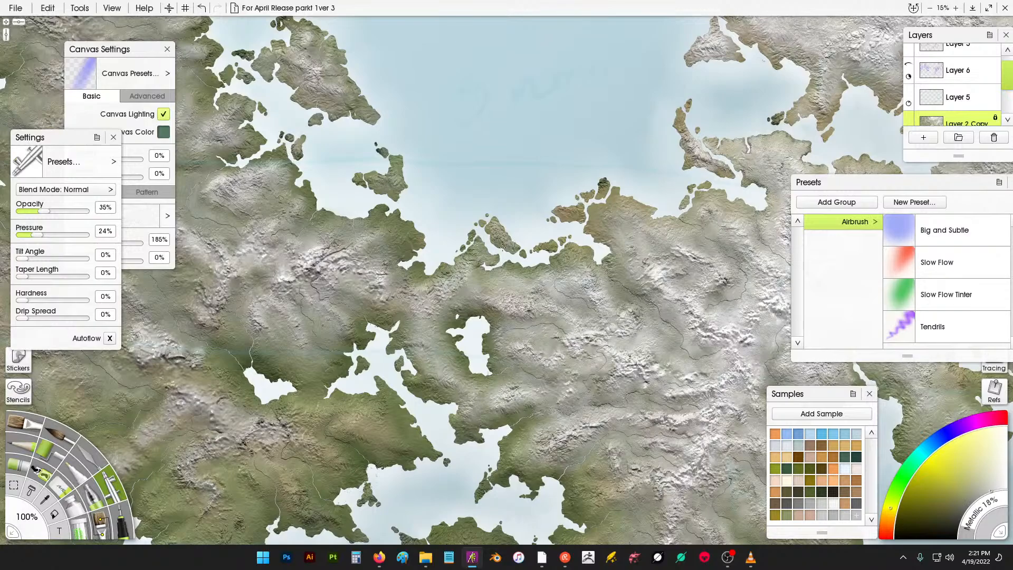
left_click_drag(503, 248, 602, 251)
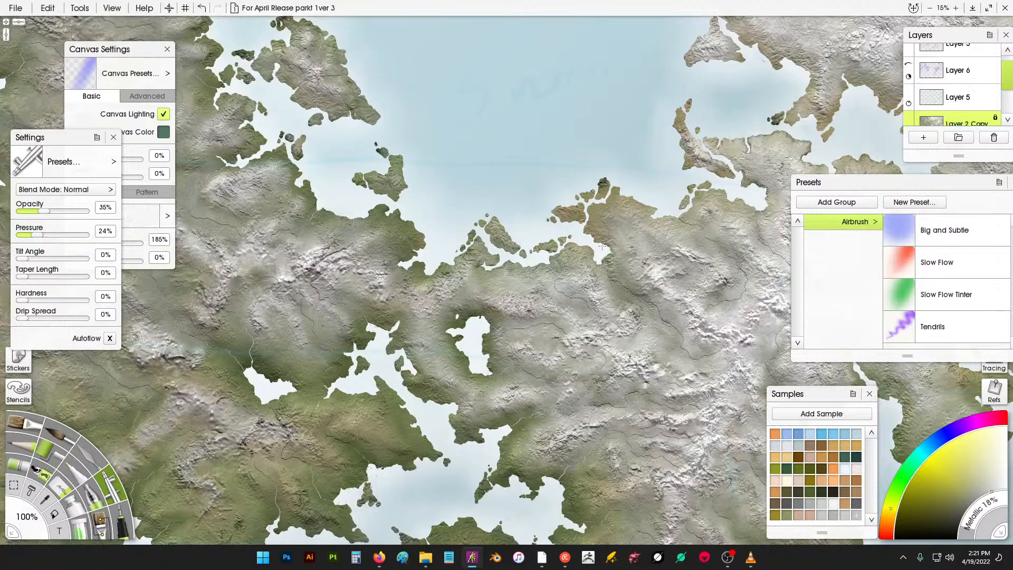
mouse_move(592, 216)
left_mouse_down()
mouse_move(612, 198)
mouse_move(557, 223)
left_mouse_up()
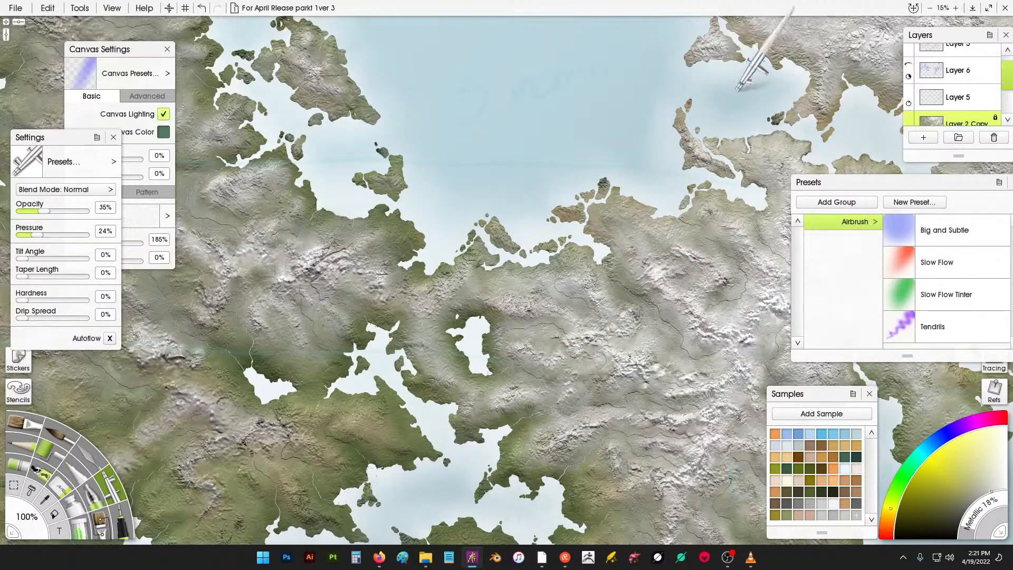
left_click_drag(749, 150, 619, 143)
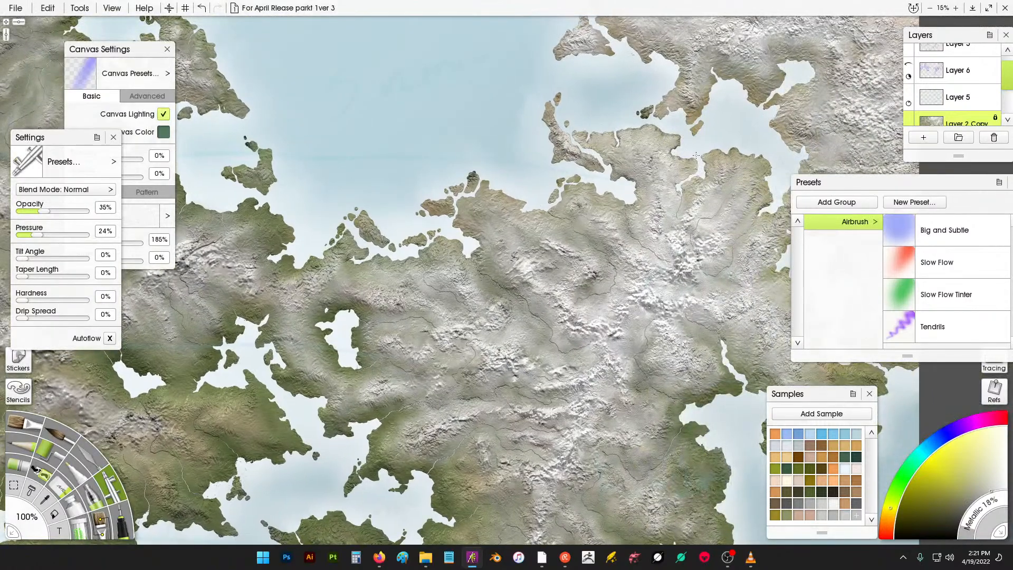
left_click_drag(743, 166, 782, 193)
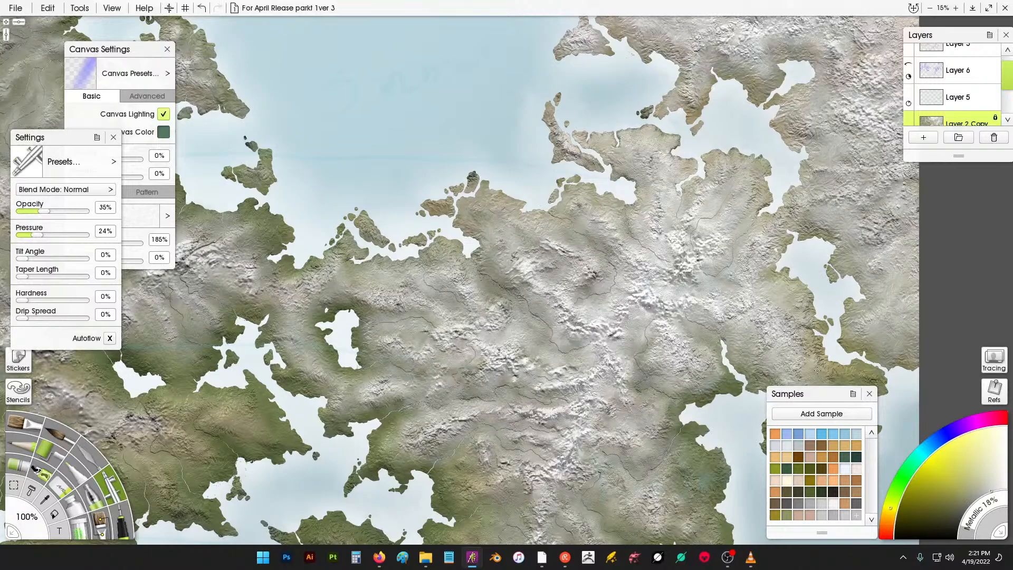
mouse_move(817, 371)
left_mouse_down()
mouse_move(840, 445)
mouse_move(837, 456)
mouse_move(827, 440)
mouse_move(816, 442)
mouse_move(791, 489)
mouse_move(795, 468)
mouse_move(781, 448)
mouse_move(773, 462)
mouse_move(776, 432)
mouse_move(793, 460)
mouse_move(841, 442)
mouse_move(850, 425)
mouse_move(864, 434)
mouse_move(864, 383)
left_mouse_up()
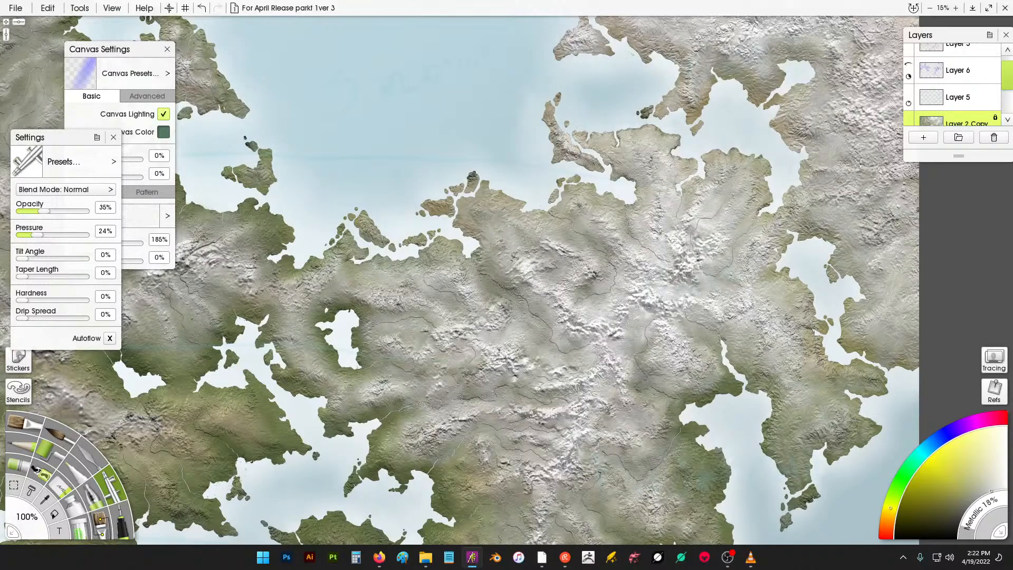
left_click_drag(847, 341, 874, 353)
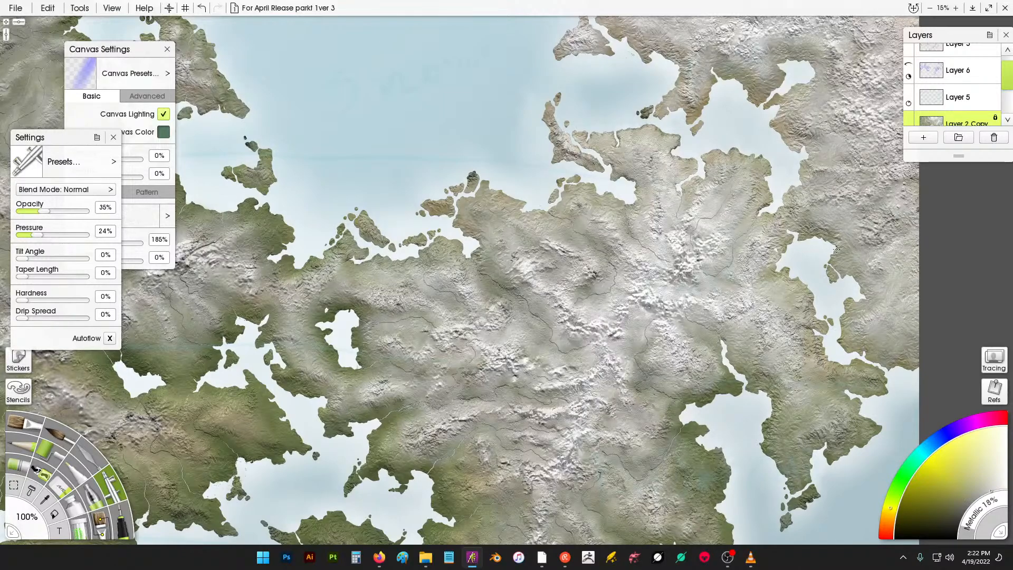
left_click_drag(706, 404, 735, 381)
left_click_drag(669, 407, 678, 438)
left_click_drag(480, 212, 586, 179)
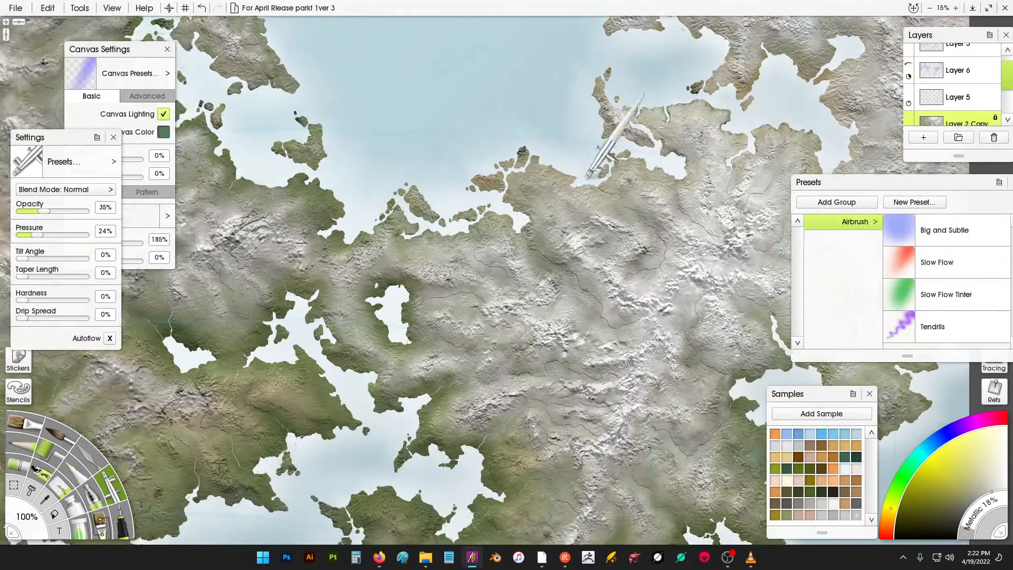
- Fit the whole map in view and airbrush highlights over the eastern continent's northern mountains and coast
left_click(930, 7)
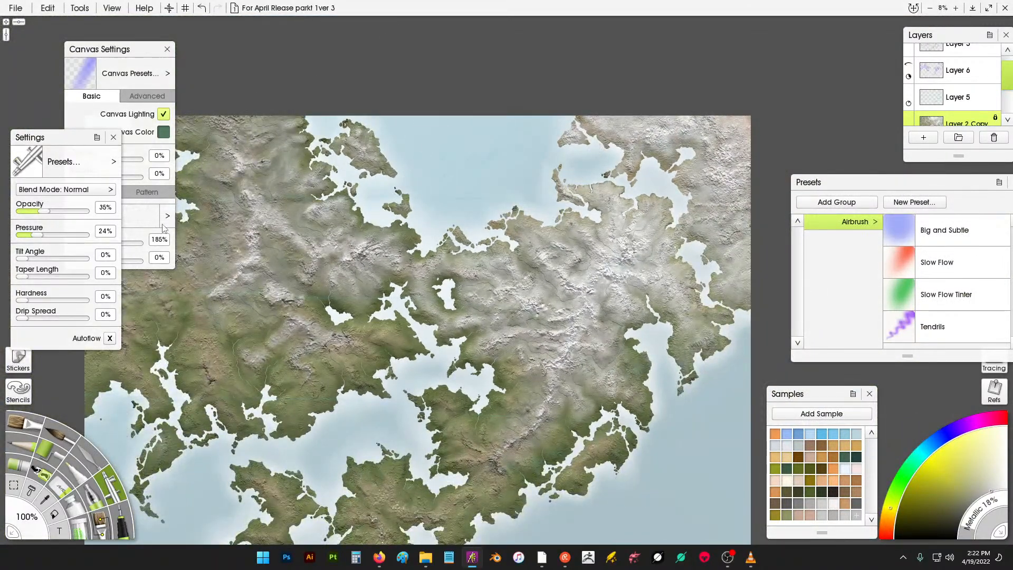
key("ctrl+0")
scroll(551, 181, "down", 3)
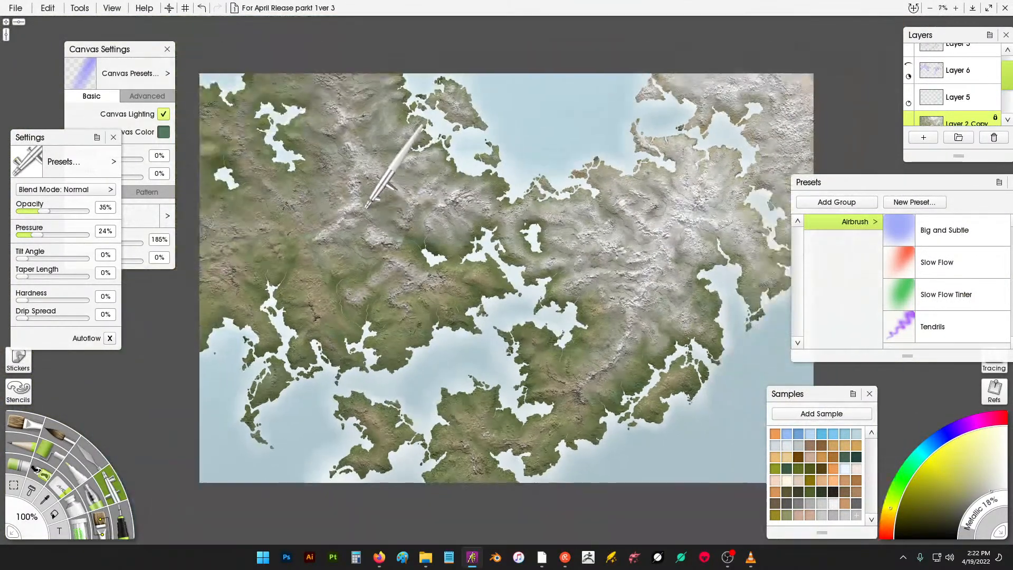
left_click_drag(719, 183, 709, 186)
left_click_drag(562, 341, 306, 300)
scroll(475, 132, "up", 3)
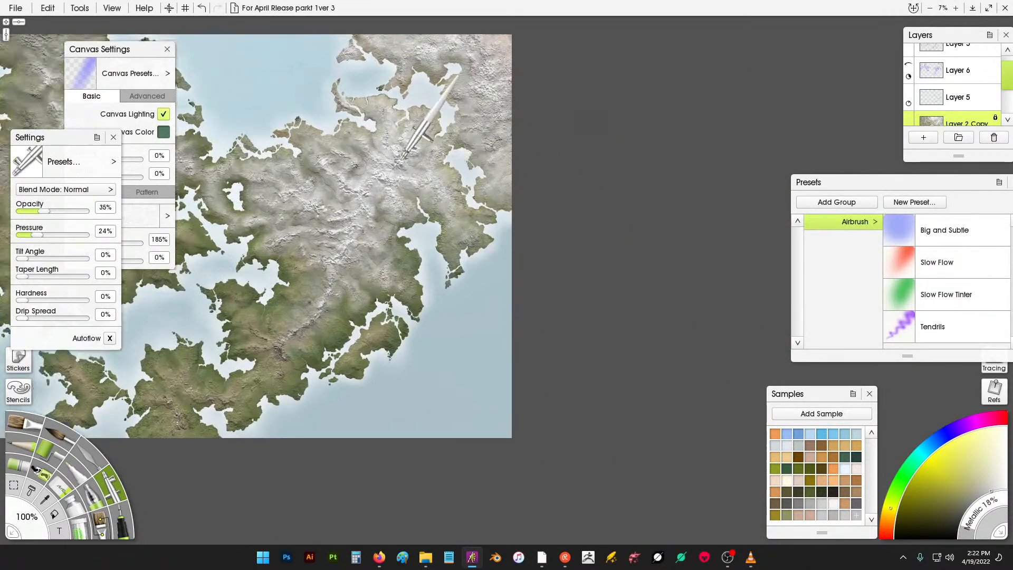
left_click_drag(373, 211, 441, 242)
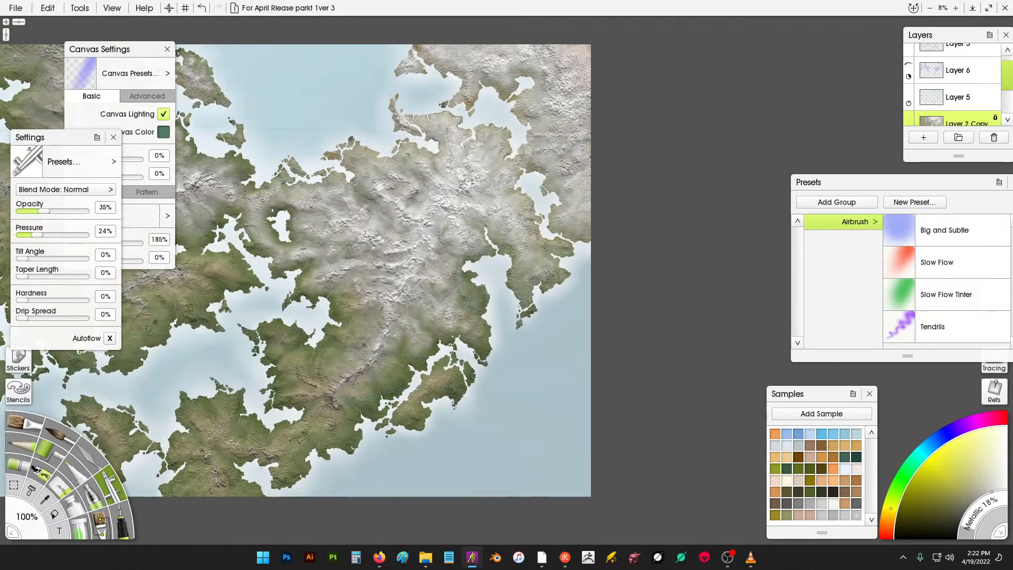
left_click(409, 197)
mouse_move(439, 199)
left_mouse_down()
mouse_move(479, 225)
mouse_move(449, 159)
mouse_move(419, 195)
mouse_move(409, 165)
left_mouse_up()
left_click(492, 210)
left_click_drag(345, 382, 358, 371)
left_click_drag(405, 217, 416, 214)
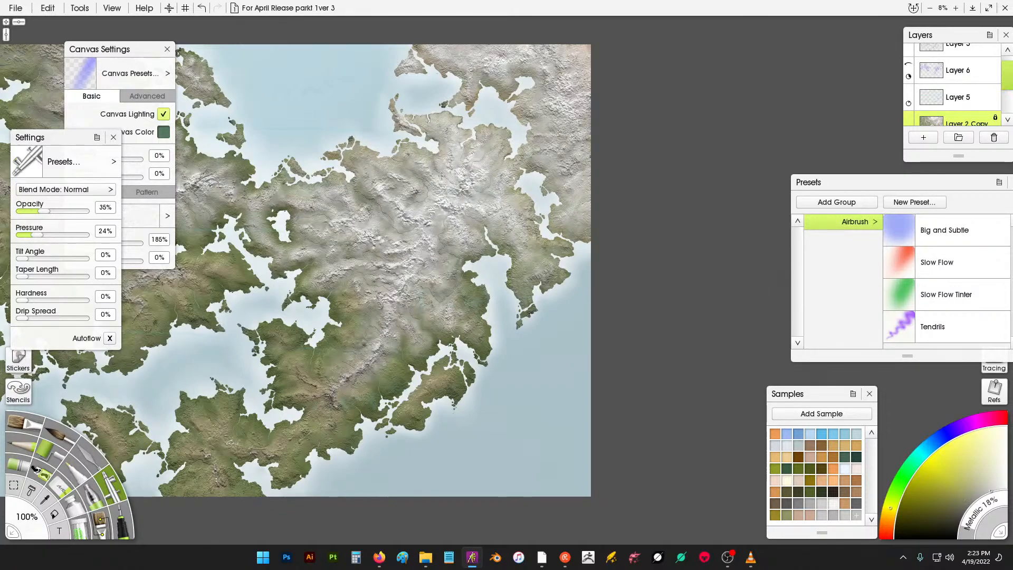
left_click_drag(461, 160, 463, 160)
mouse_move(489, 170)
left_mouse_down()
mouse_move(467, 160)
mouse_move(464, 125)
mouse_move(522, 139)
mouse_move(551, 130)
left_mouse_up()
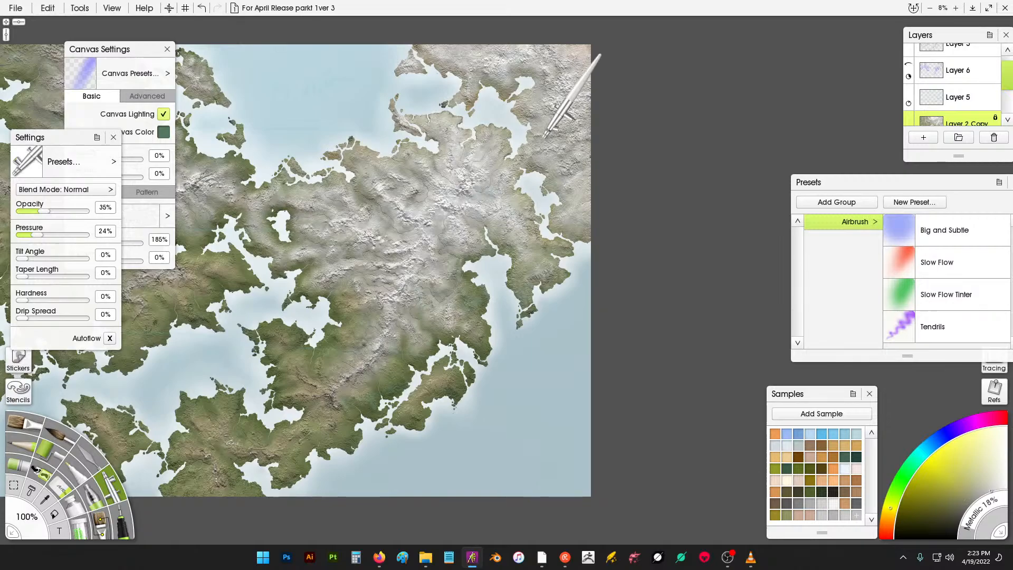
- Airbrush broad highlight strokes across the peaks west of the inland lake
scroll(543, 143, "up", 1)
scroll(496, 141, "up", 1)
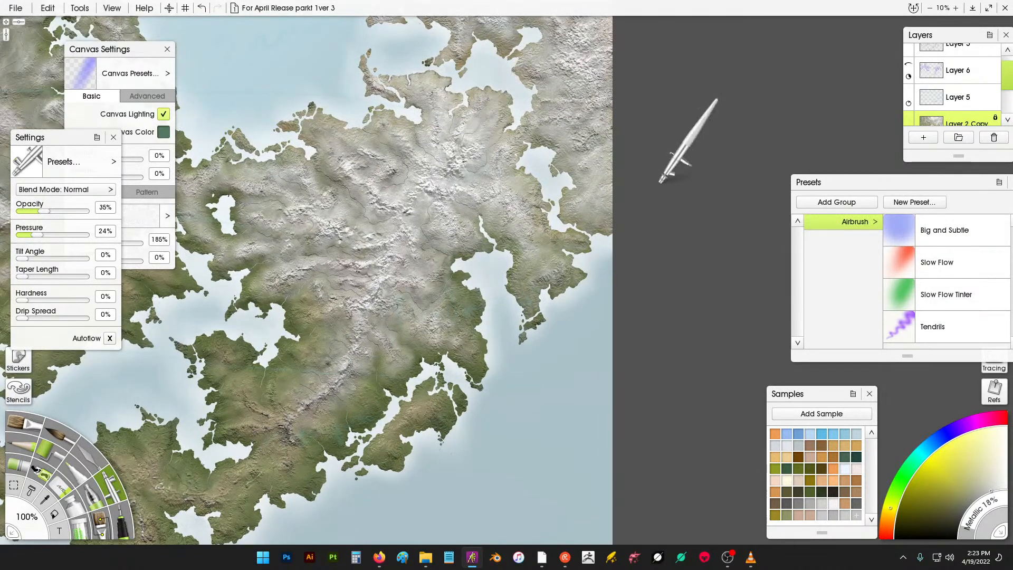
scroll(528, 190, "up", 2)
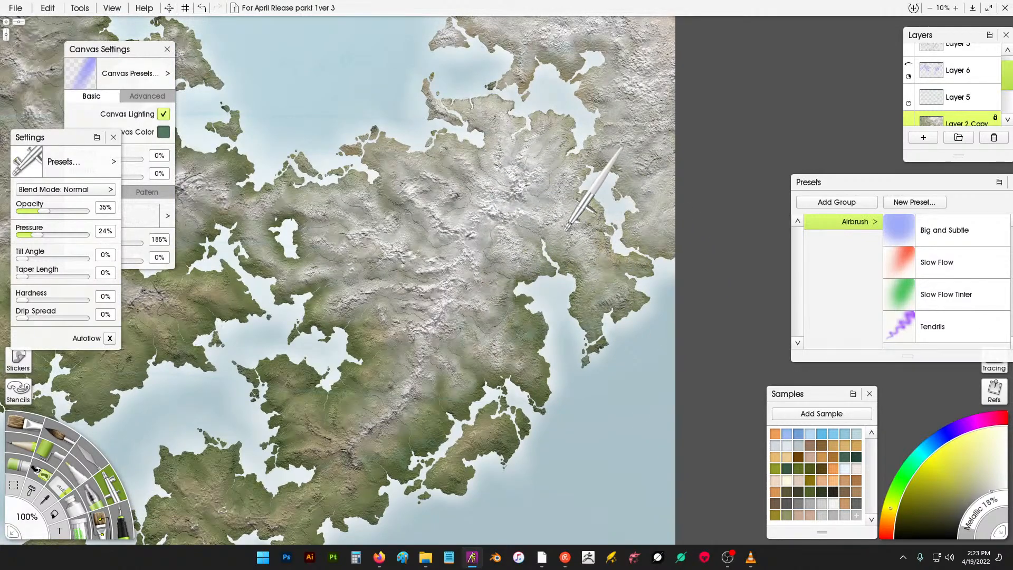
scroll(581, 190, "up", 2)
scroll(583, 196, "up", 2)
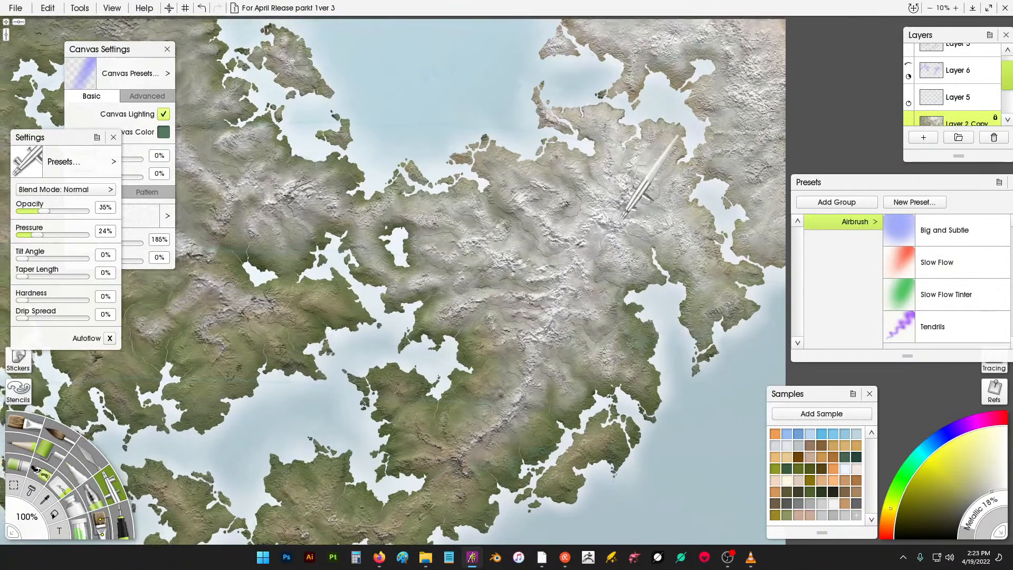
scroll(655, 174, "up", 1)
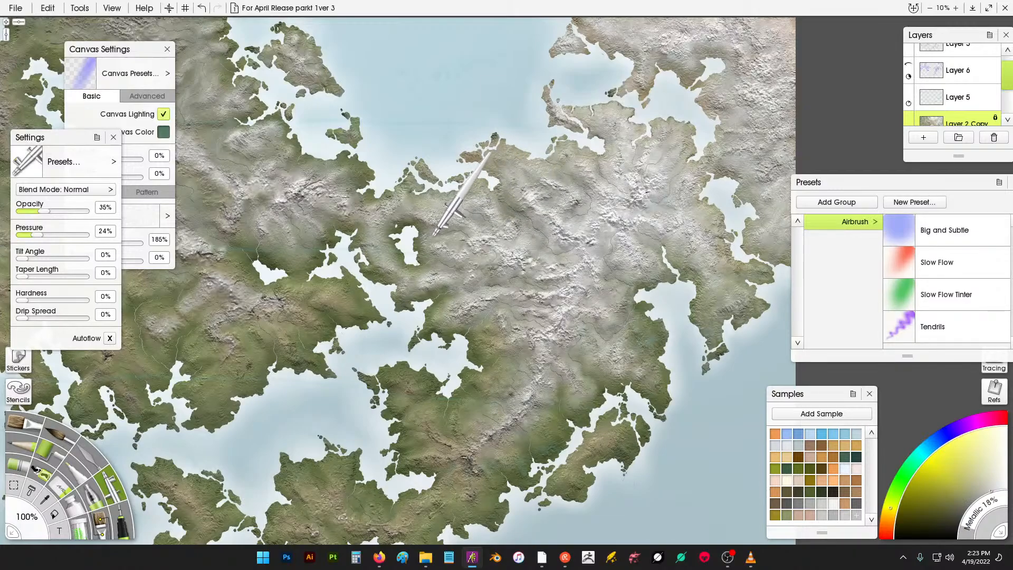
left_click_drag(435, 239, 464, 250)
left_click_drag(363, 184, 490, 235)
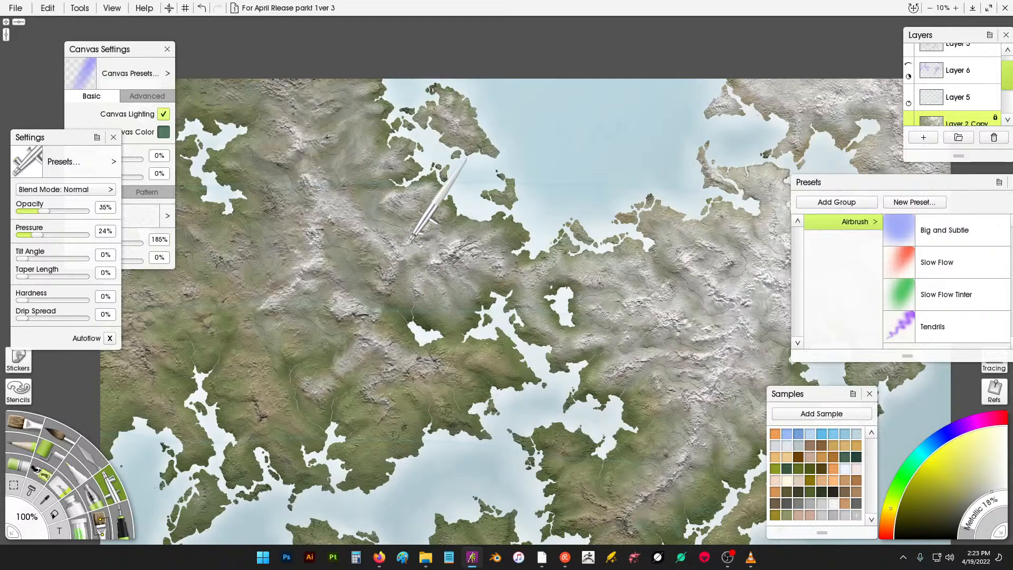
left_click_drag(364, 182, 440, 225)
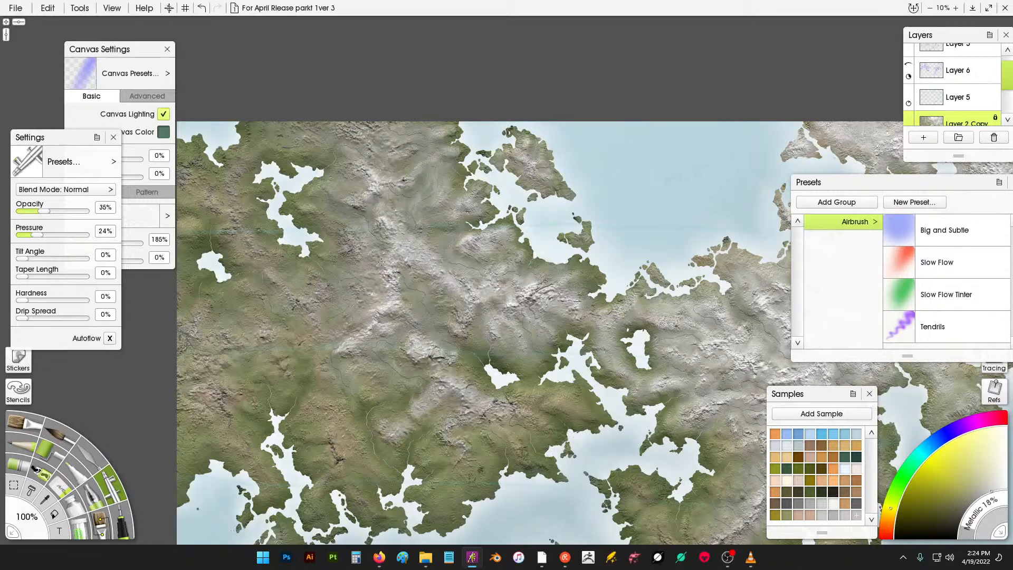
- Airbrush sweeping highlights over the eastern continent's mountain core down to the southern coast
mouse_move(560, 336)
left_mouse_down()
mouse_move(466, 306)
mouse_move(377, 305)
left_mouse_up()
left_click_drag(570, 297, 508, 246)
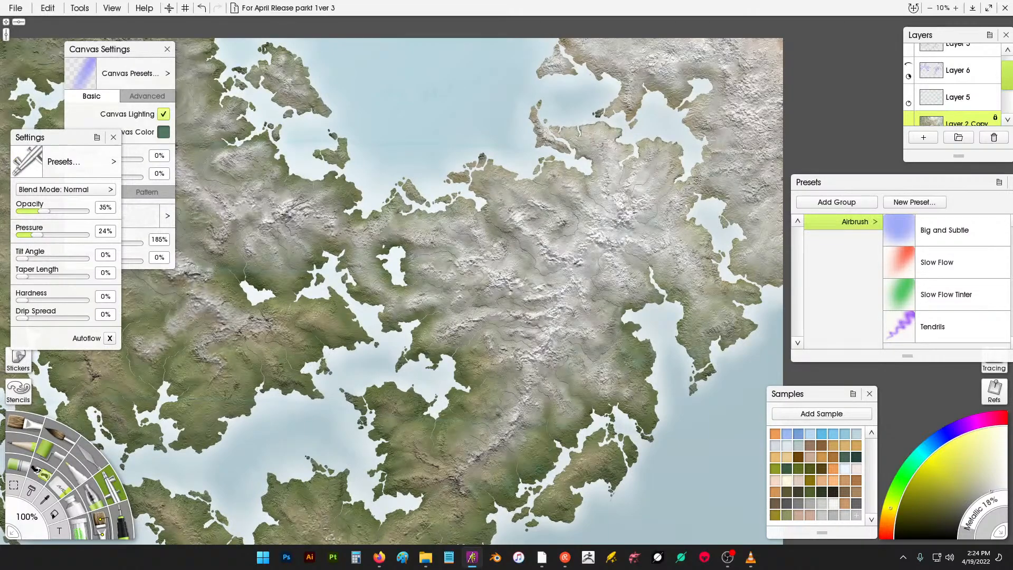
left_click_drag(672, 160, 667, 167)
mouse_move(563, 175)
left_mouse_down()
mouse_move(559, 224)
mouse_move(587, 216)
mouse_move(672, 108)
mouse_move(618, 255)
left_mouse_up()
mouse_move(651, 201)
left_mouse_down()
mouse_move(619, 272)
mouse_move(491, 288)
mouse_move(481, 361)
left_mouse_up()
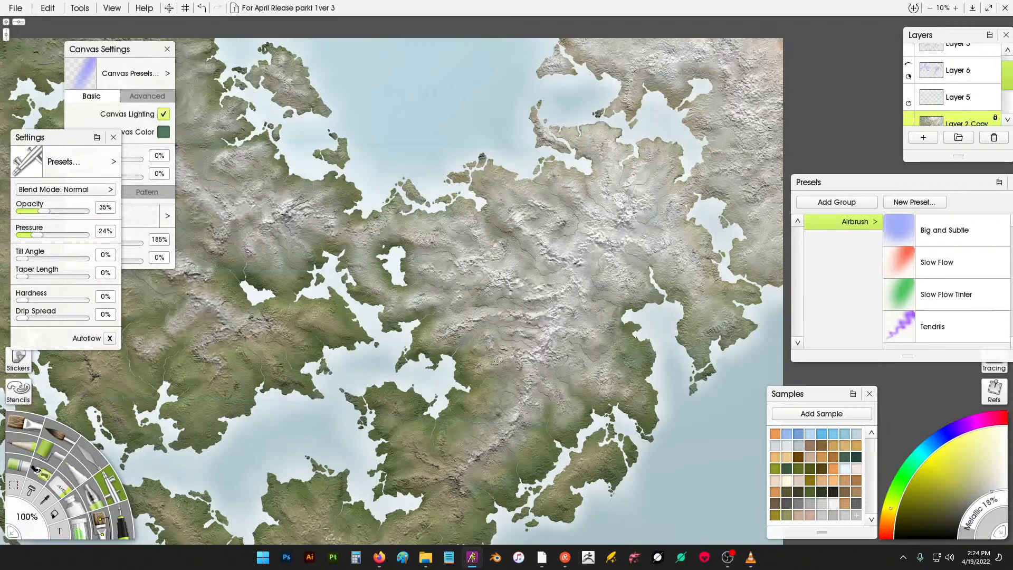
mouse_move(519, 353)
left_mouse_down()
mouse_move(531, 369)
mouse_move(508, 264)
mouse_move(480, 221)
mouse_move(625, 296)
mouse_move(606, 302)
mouse_move(578, 298)
mouse_move(554, 230)
mouse_move(584, 242)
mouse_move(653, 202)
left_mouse_up()
scroll(541, 238, "down", 2)
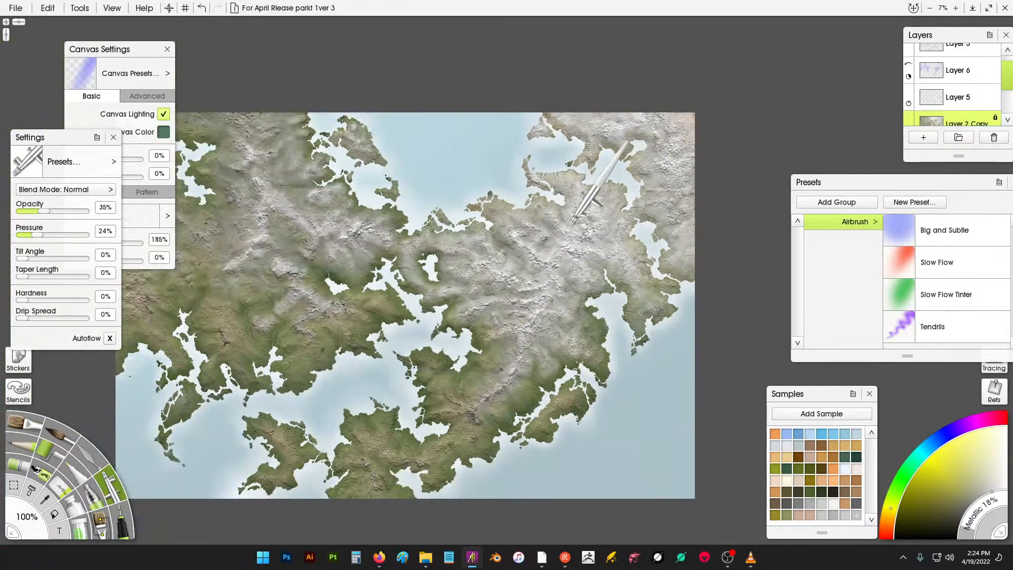
scroll(640, 193, "up", 3)
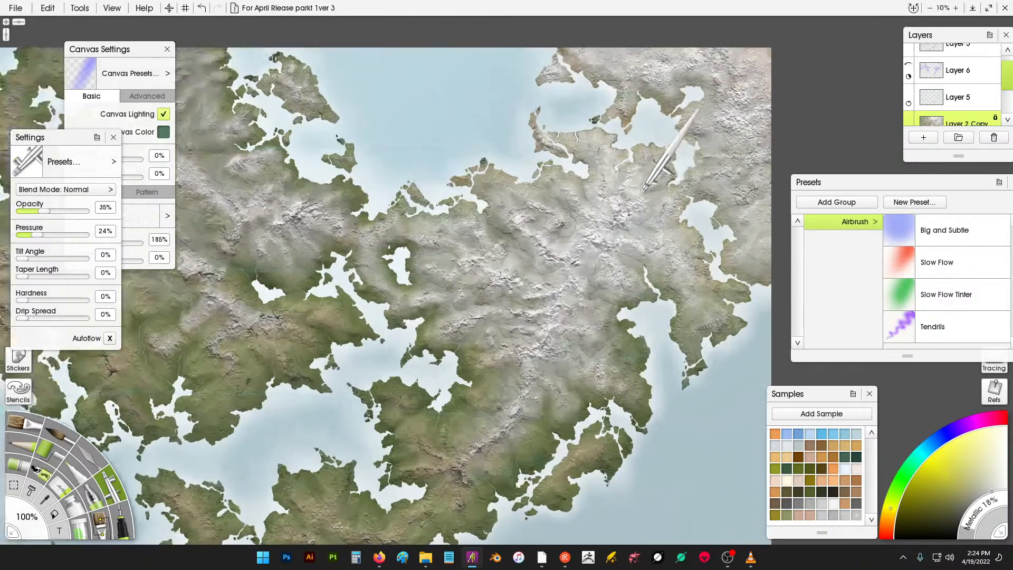
scroll(641, 219, "up", 2)
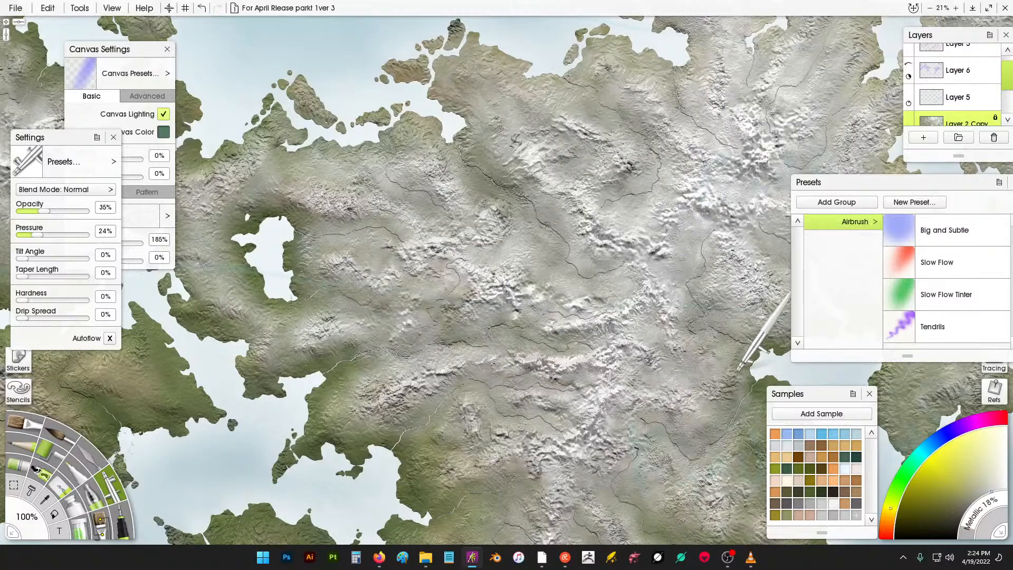
- Examine the airbrushed mountain highlights across the whole map at reduced zoom
scroll(227, 234, "down", 2)
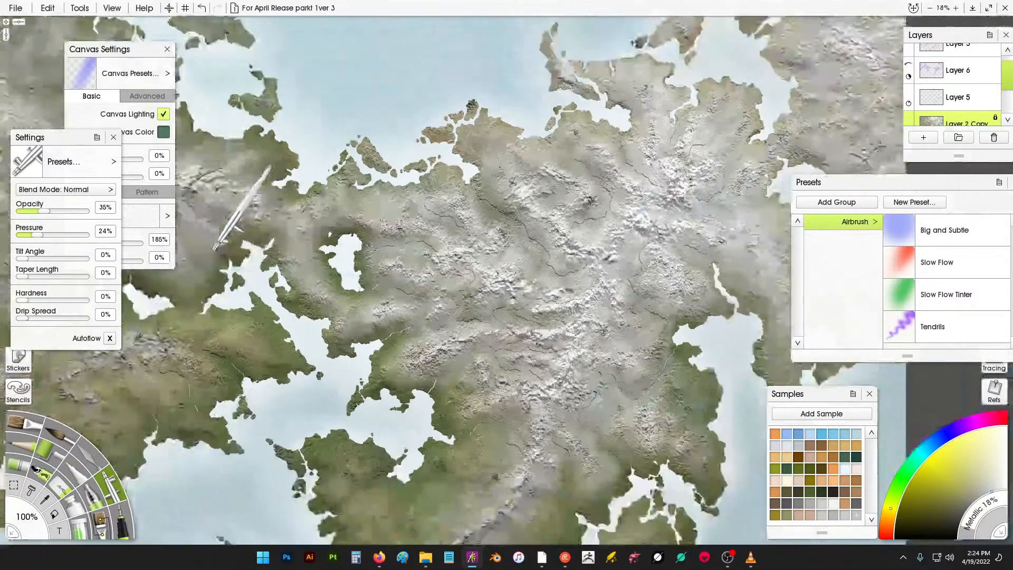
left_click_drag(650, 257, 615, 251)
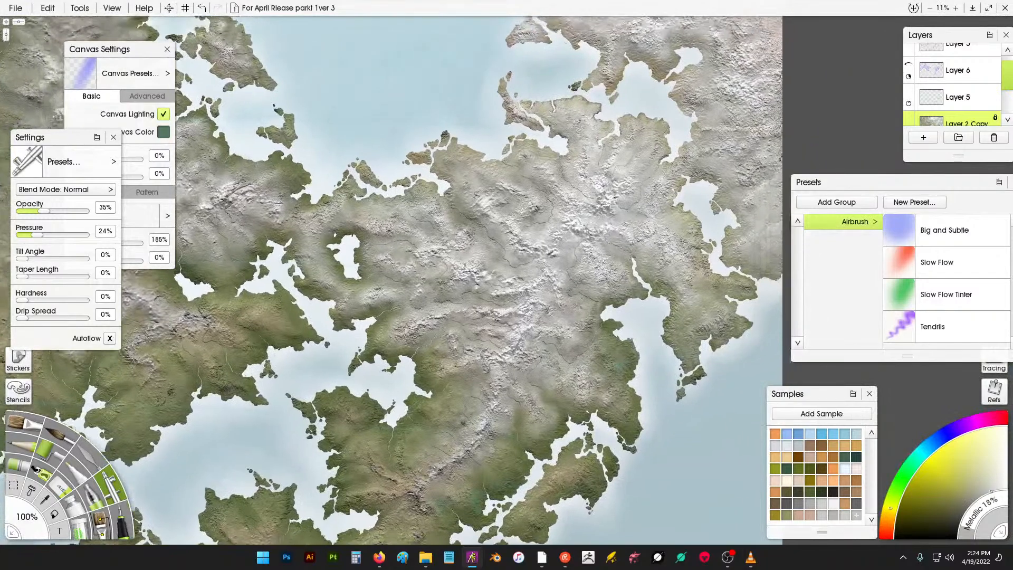
right_click(628, 240)
left_click_drag(667, 174, 612, 216)
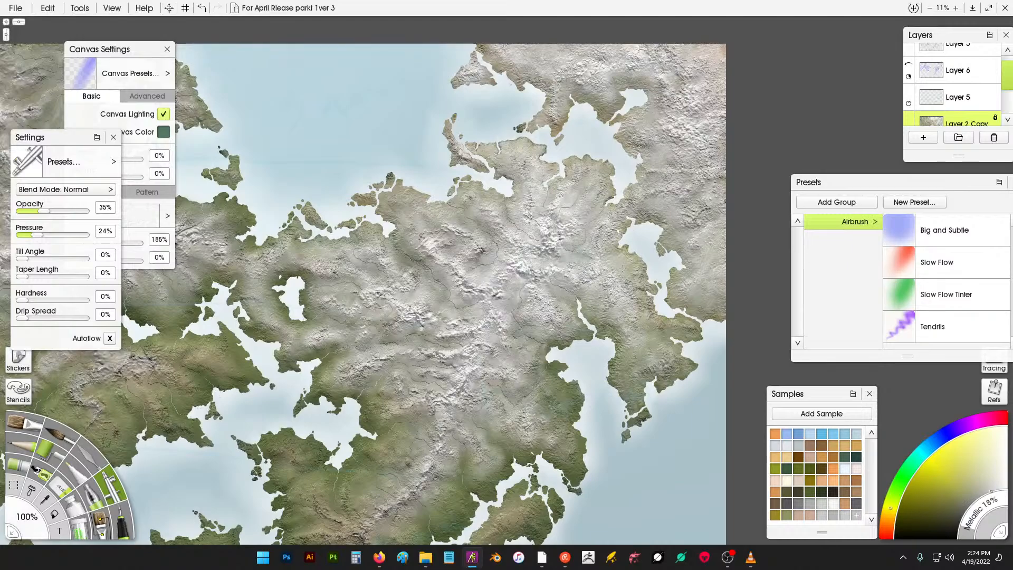
scroll(559, 279, "up", 2)
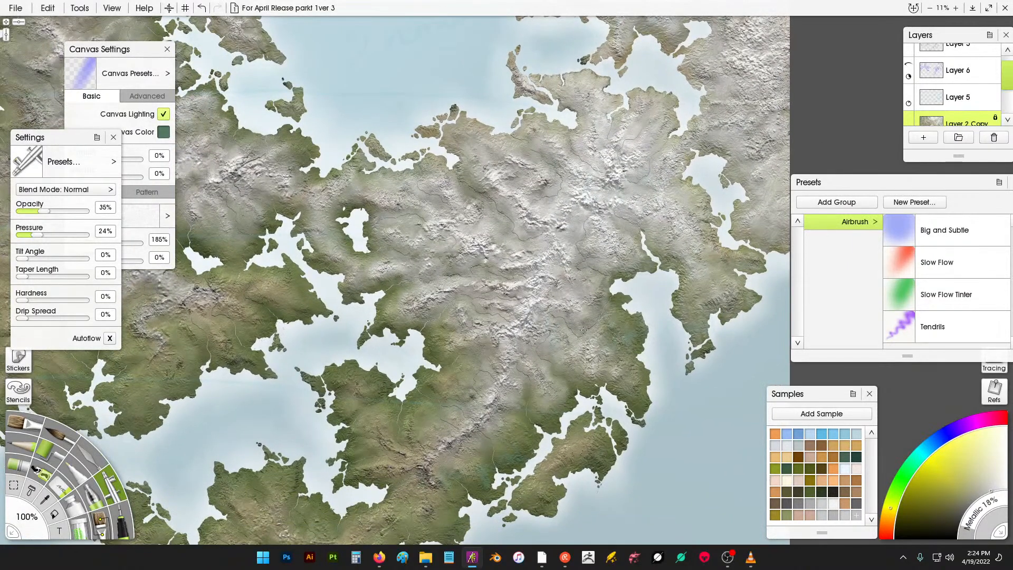
scroll(613, 299, "down", 2)
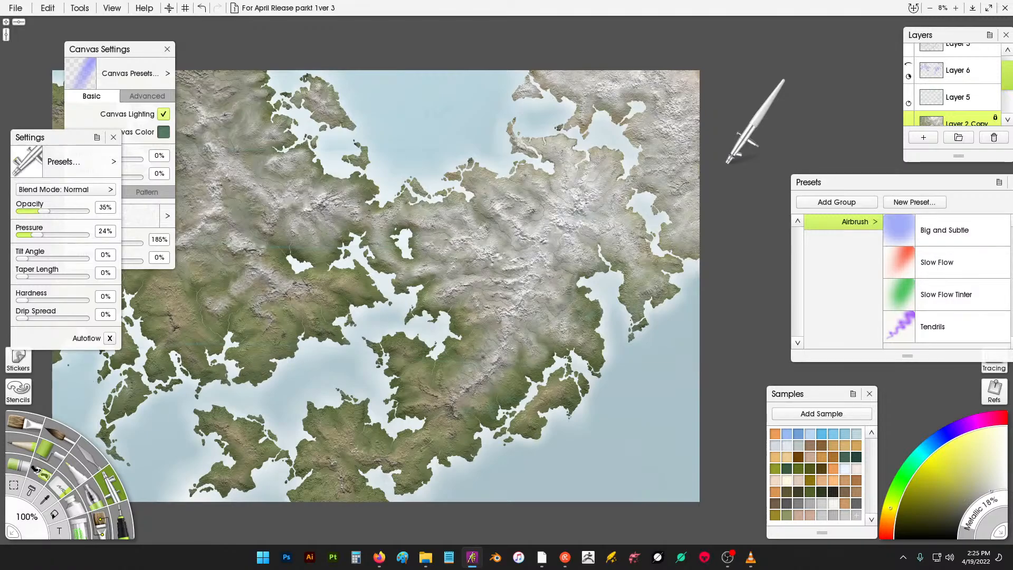
key("Up")
key("Down")
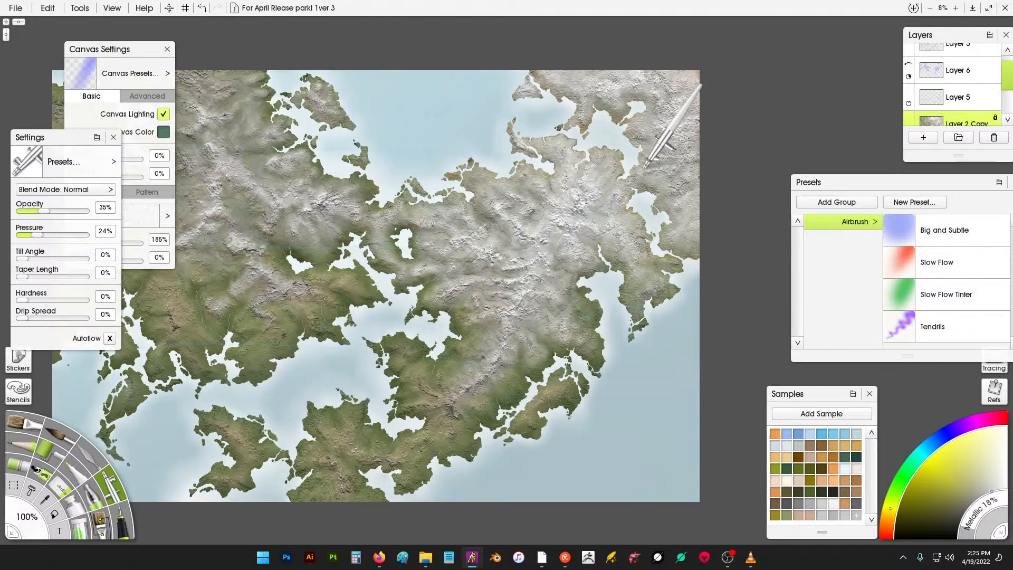
scroll(645, 168, "up", 1)
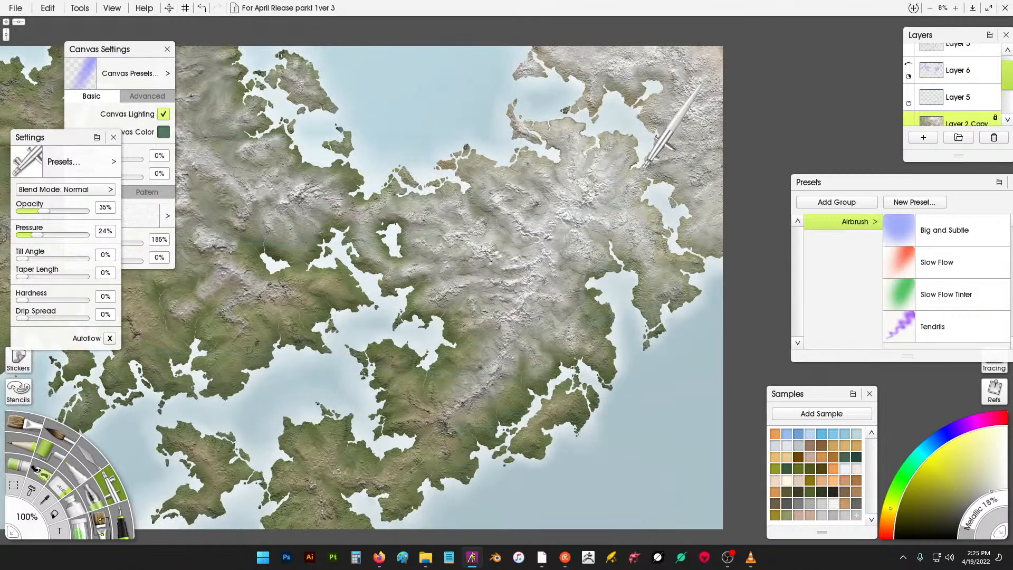